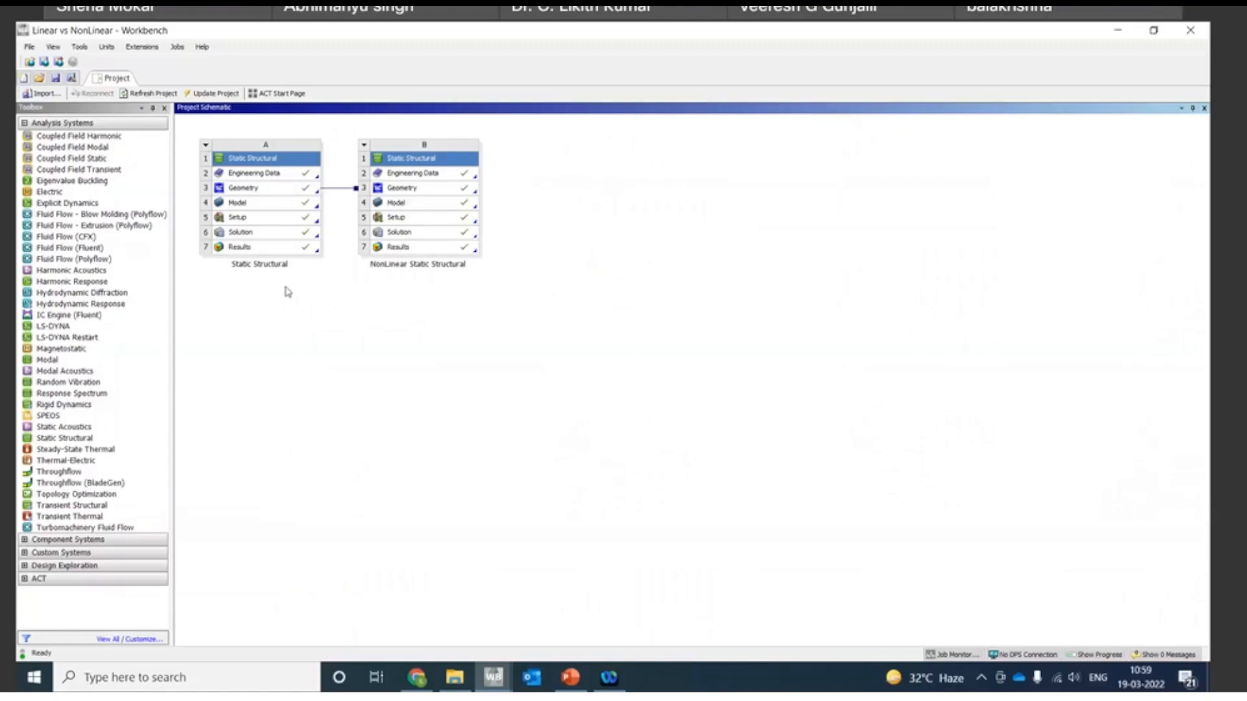
# Step: Open the model of the linear Static Structural system in Mechanical and show the cube in isometric view
pyautogui.doubleClick(260, 205)
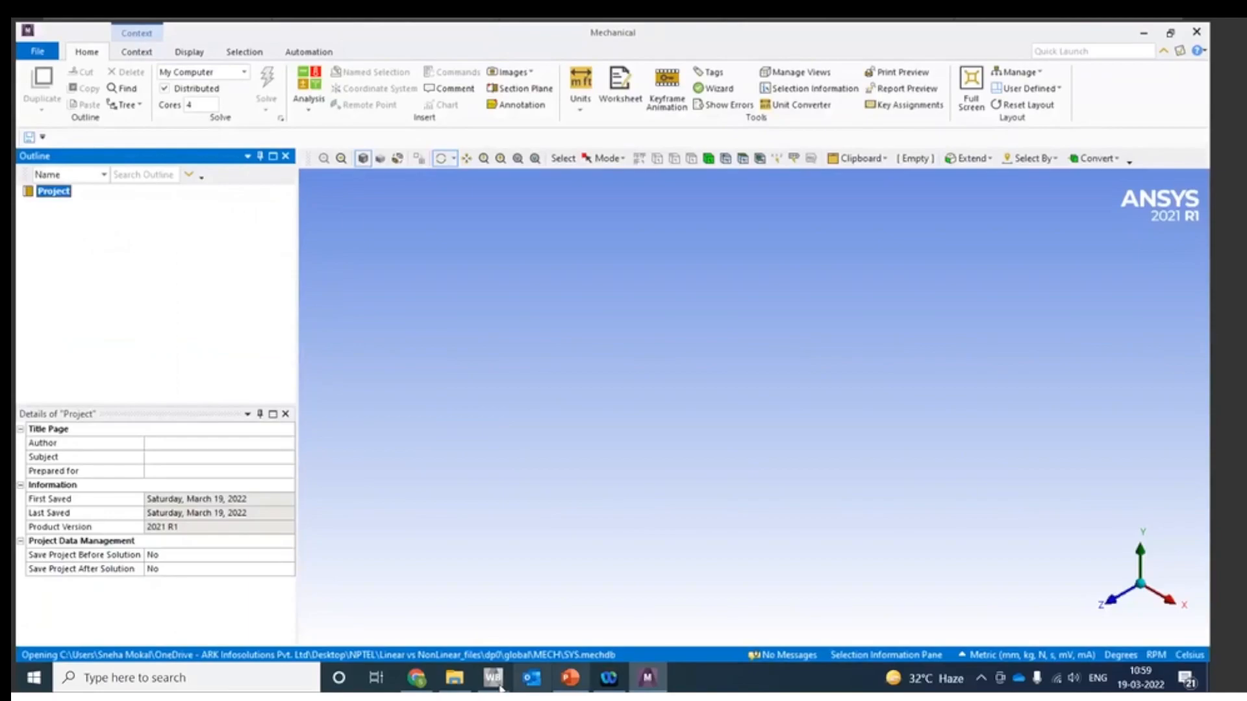
pyautogui.moveTo(493, 677)
pyautogui.click(403, 604)
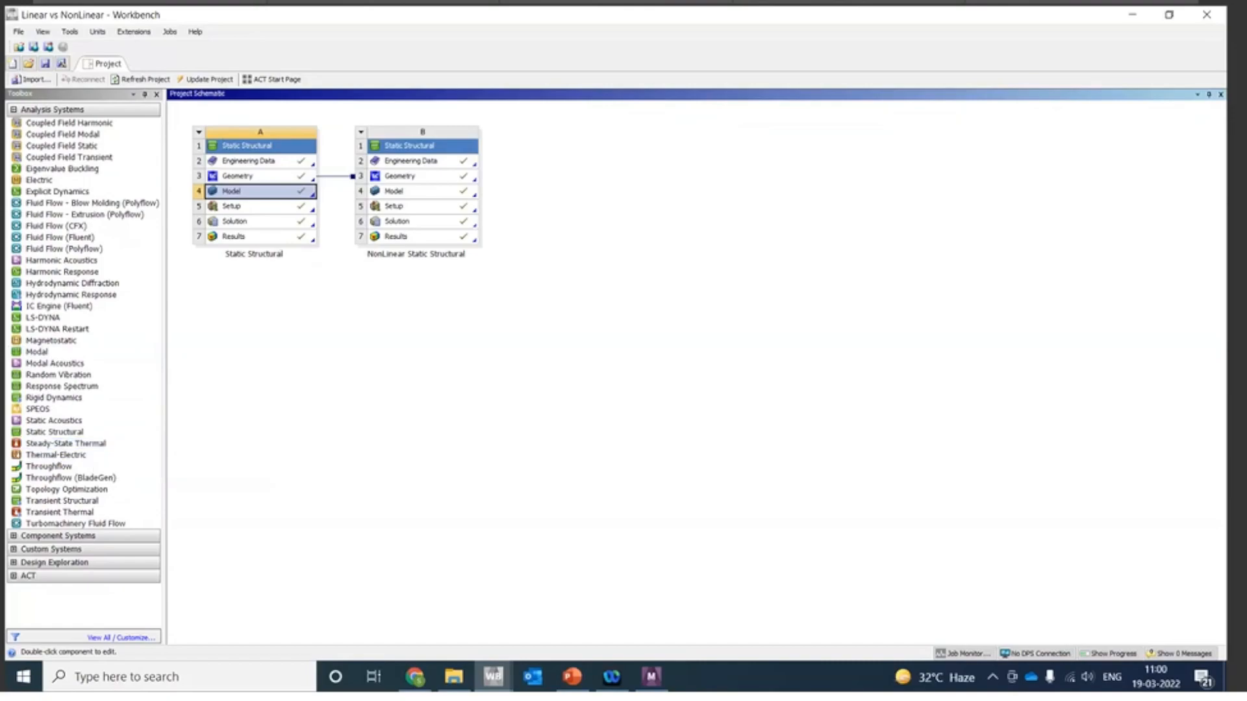
pyautogui.click(642, 687)
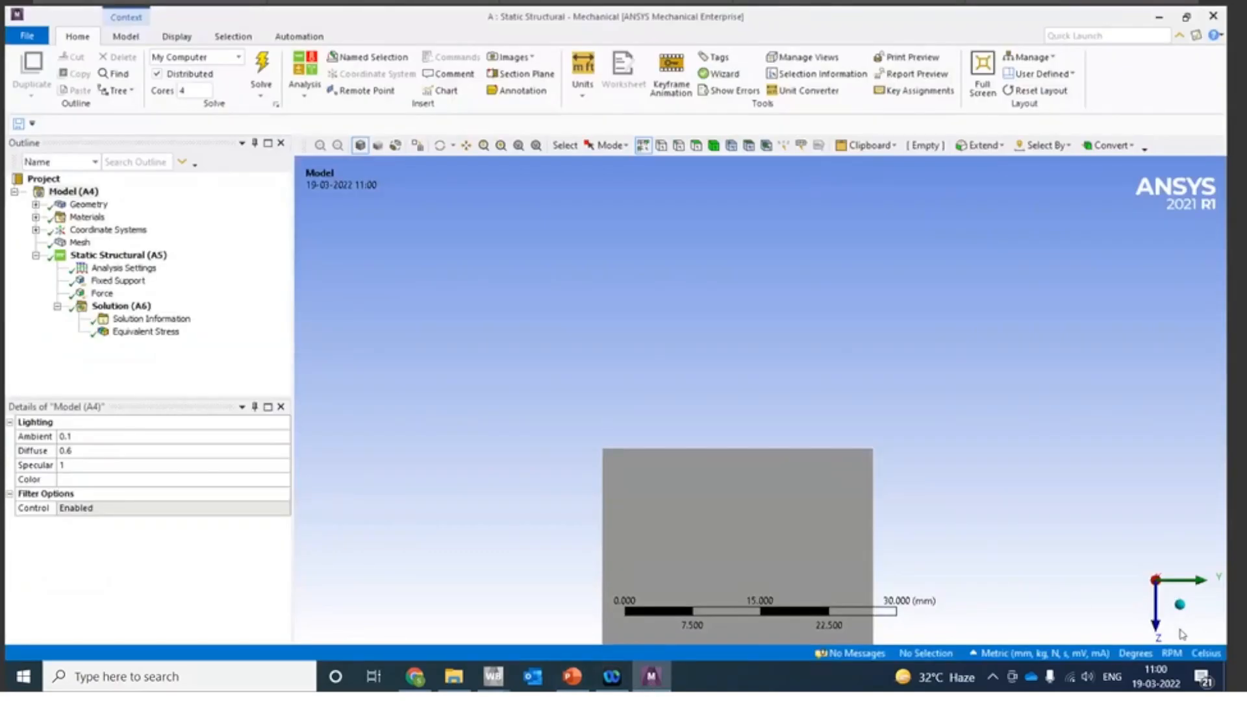
pyautogui.click(1180, 604)
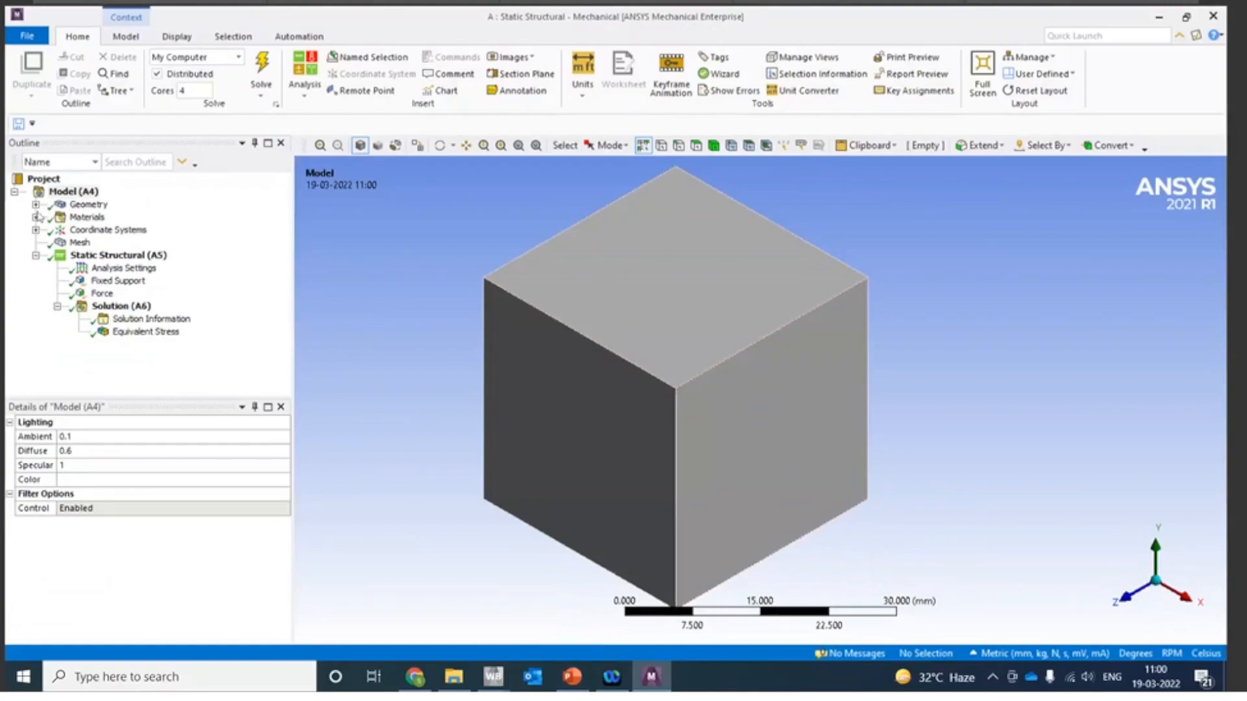
# Step: Inspect the details of the solid body under the geometry and measure one of the cube's vertical edges
pyautogui.click(36, 204)
pyautogui.click(107, 217)
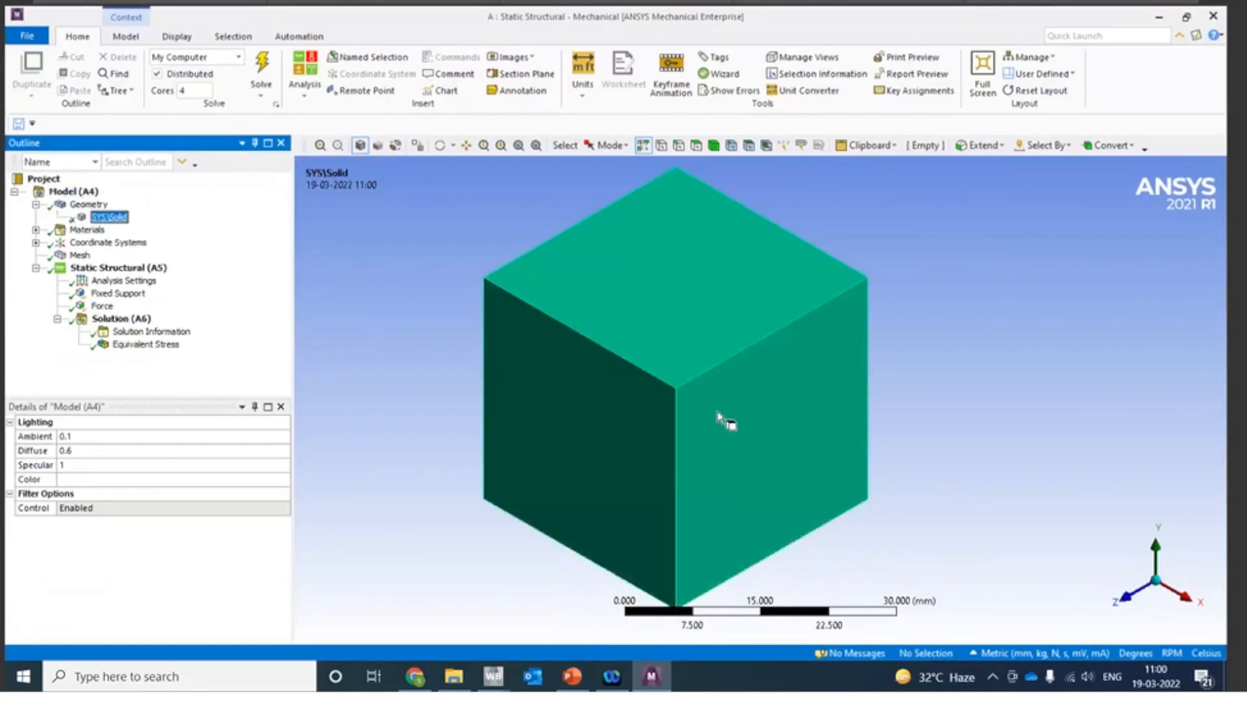
pyautogui.click(674, 475)
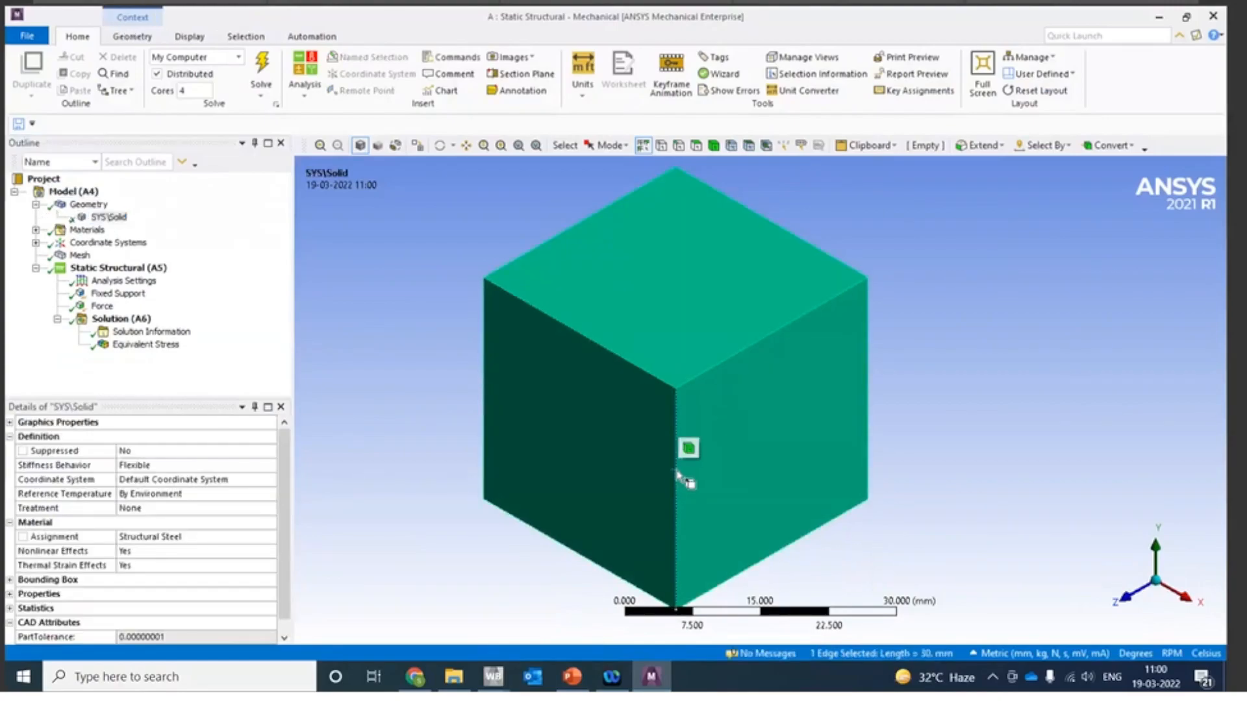
pyautogui.click(708, 372)
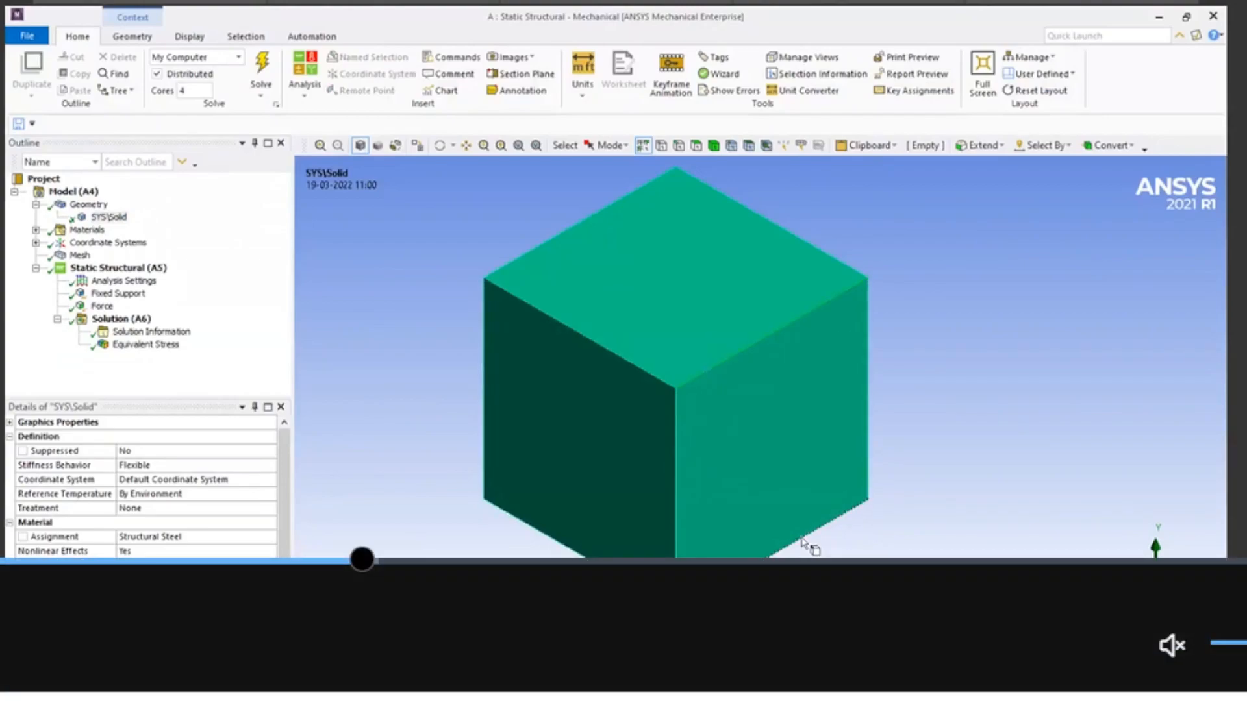
pyautogui.click(36, 205)
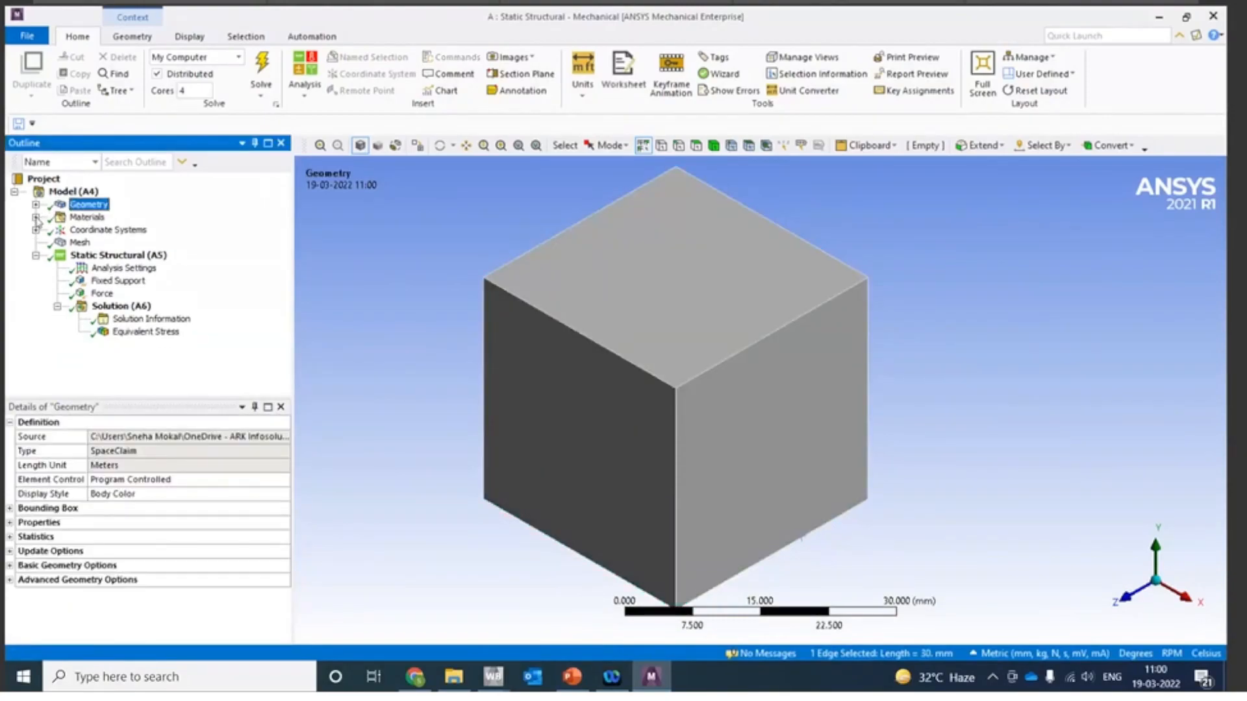
# Step: Review the Structural Steel material's density, isotropic elasticity, yield strength and strain-life data
pyautogui.click(35, 217)
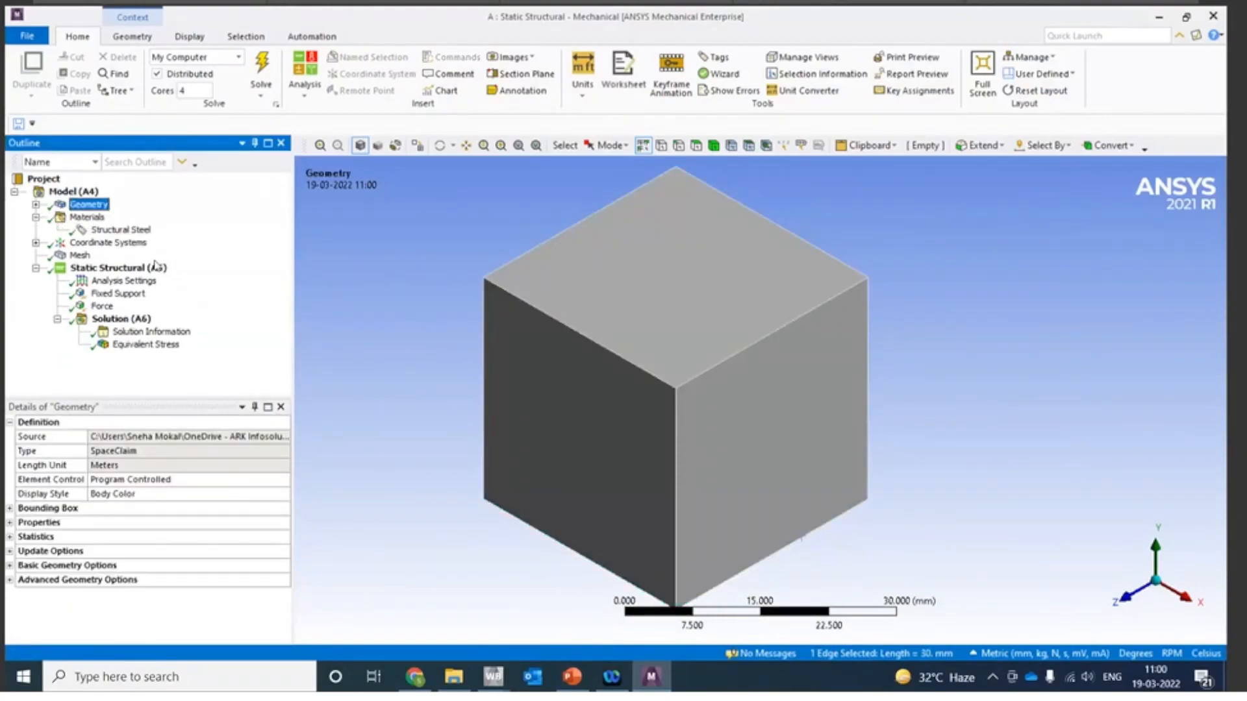
pyautogui.click(139, 233)
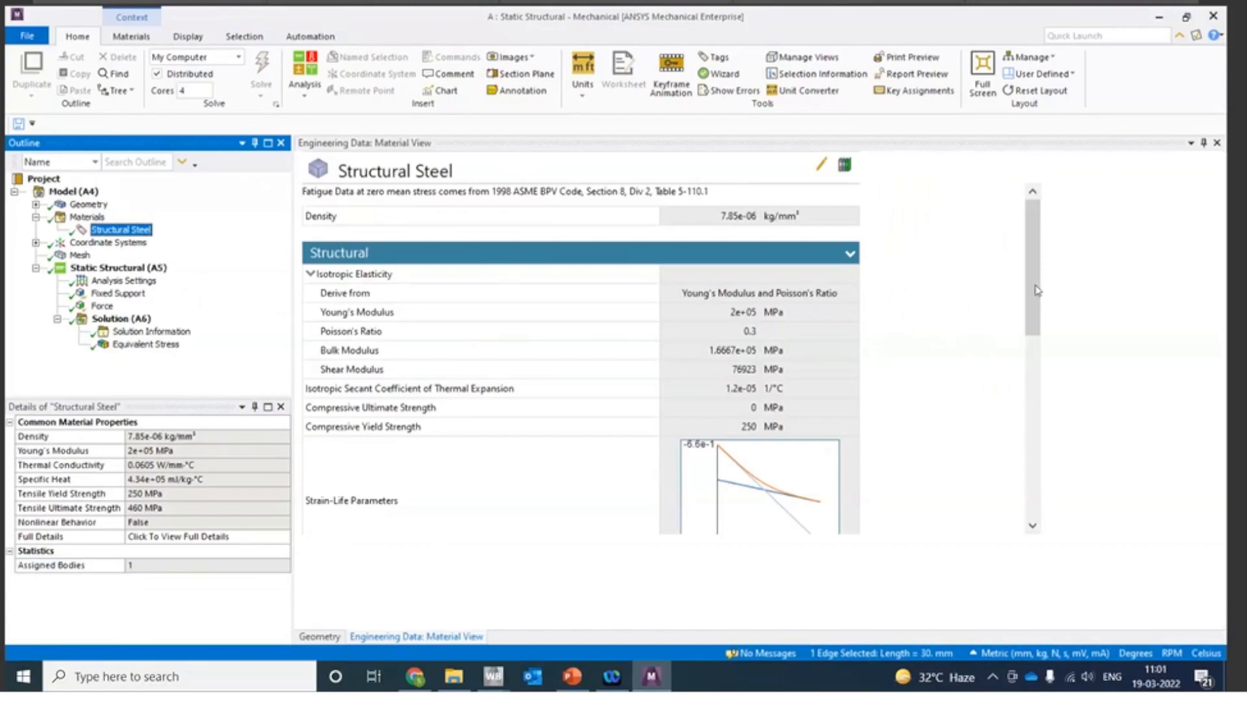
pyautogui.scroll(-1, 1037, 290)
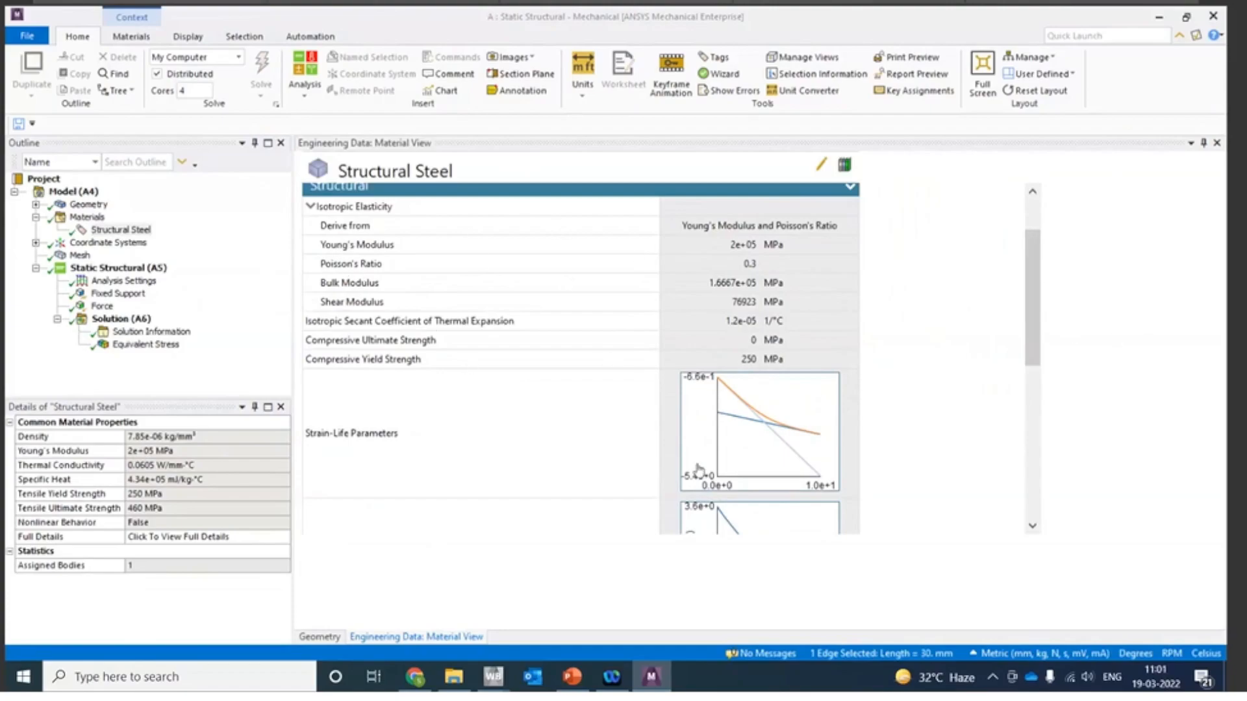
pyautogui.moveTo(1033, 360); pyautogui.dragTo(1013, 279)
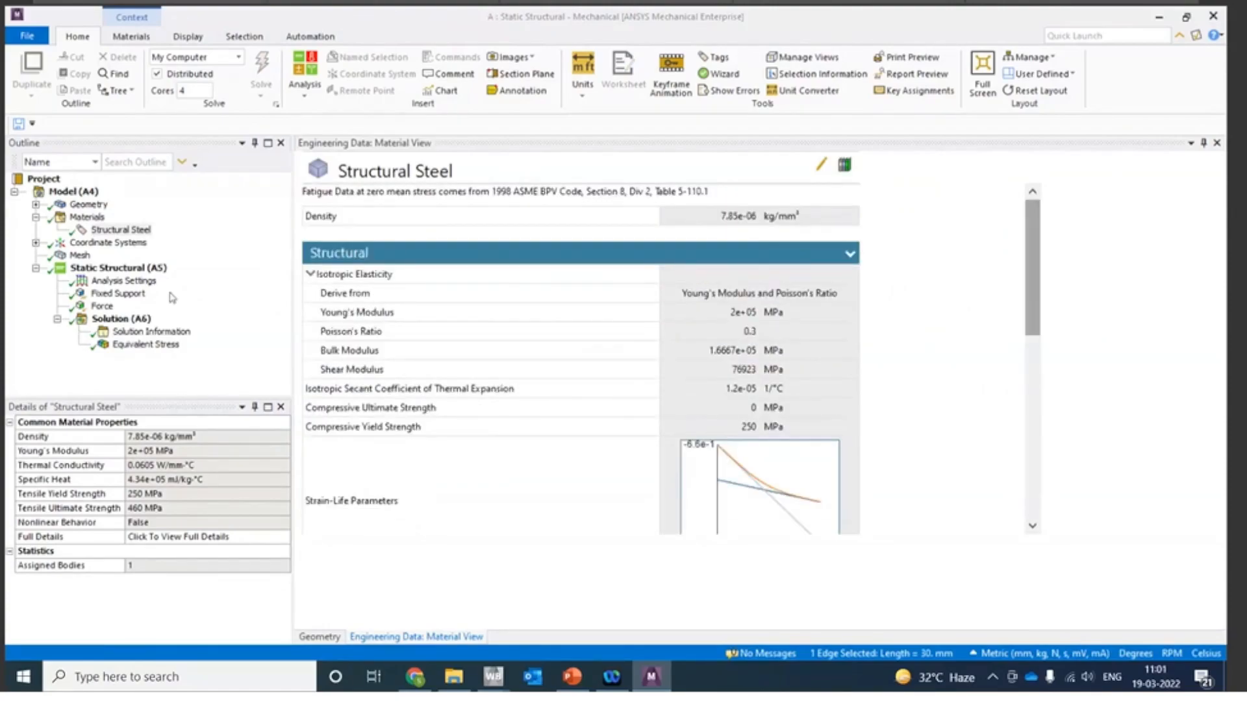
pyautogui.click(117, 231)
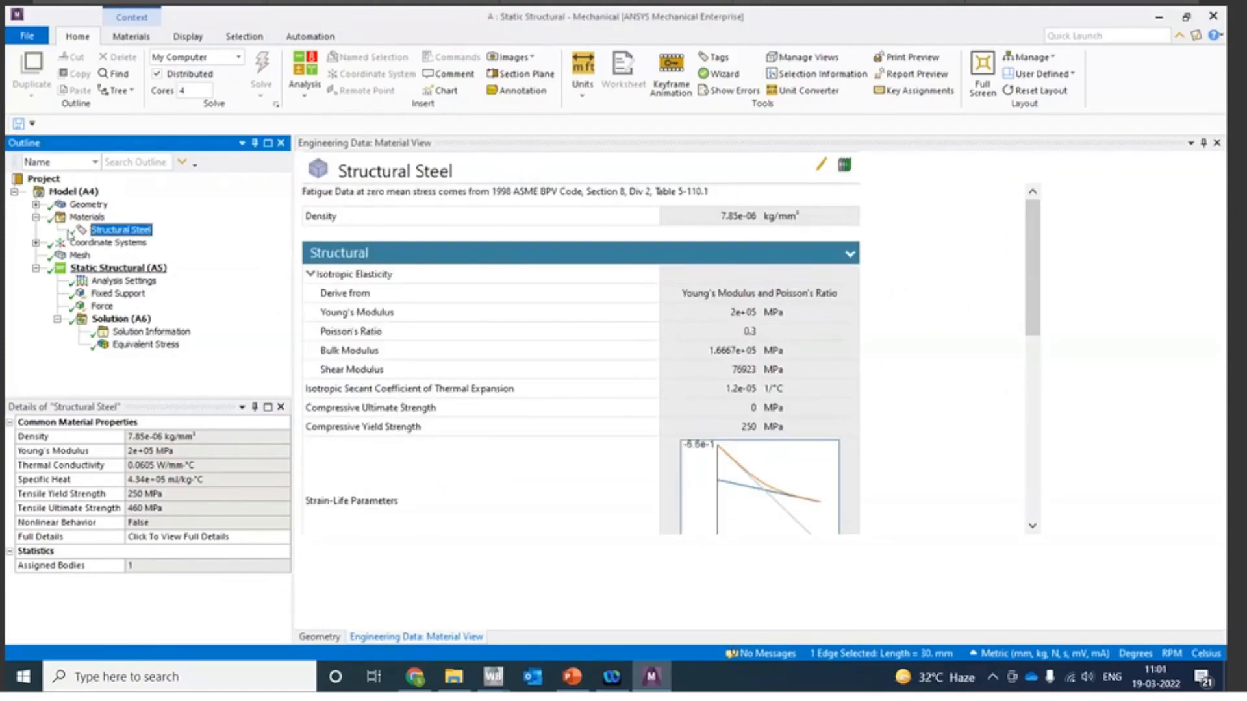
pyautogui.click(36, 218)
# Step: Display the cube's mesh and check the area of one side face, leaving nothing selected
pyautogui.click(79, 242)
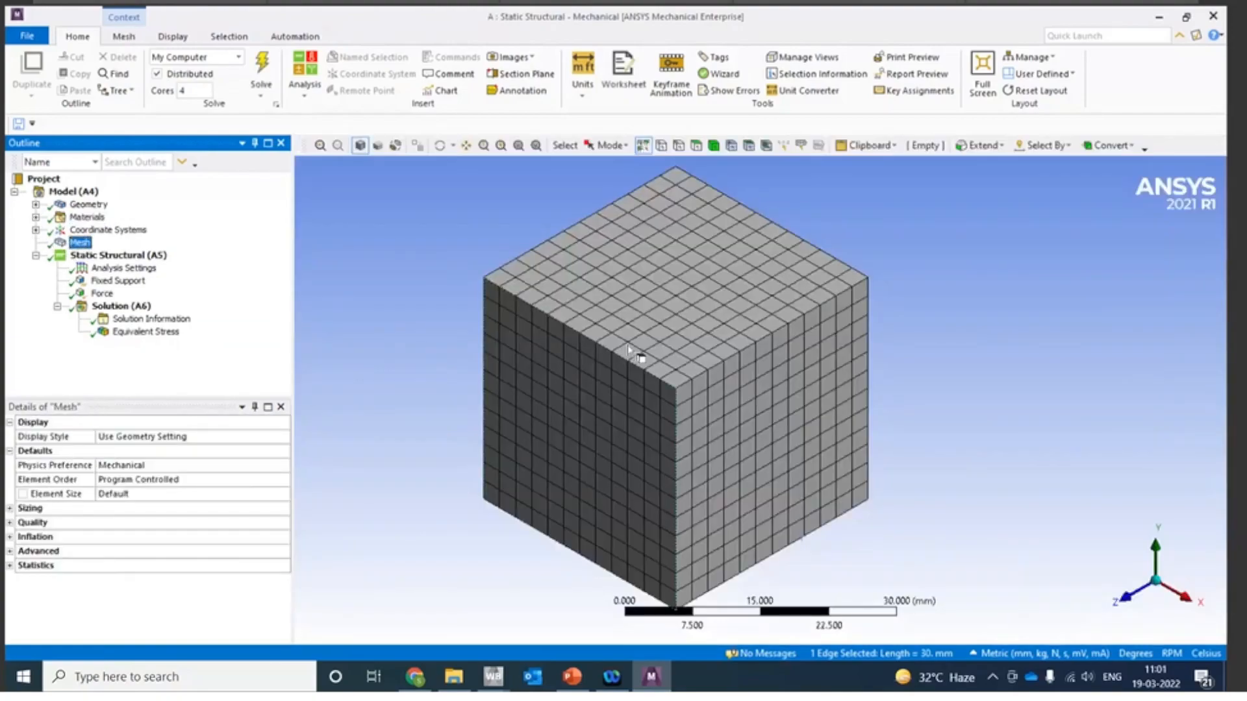
pyautogui.click(651, 345)
pyautogui.click(608, 407)
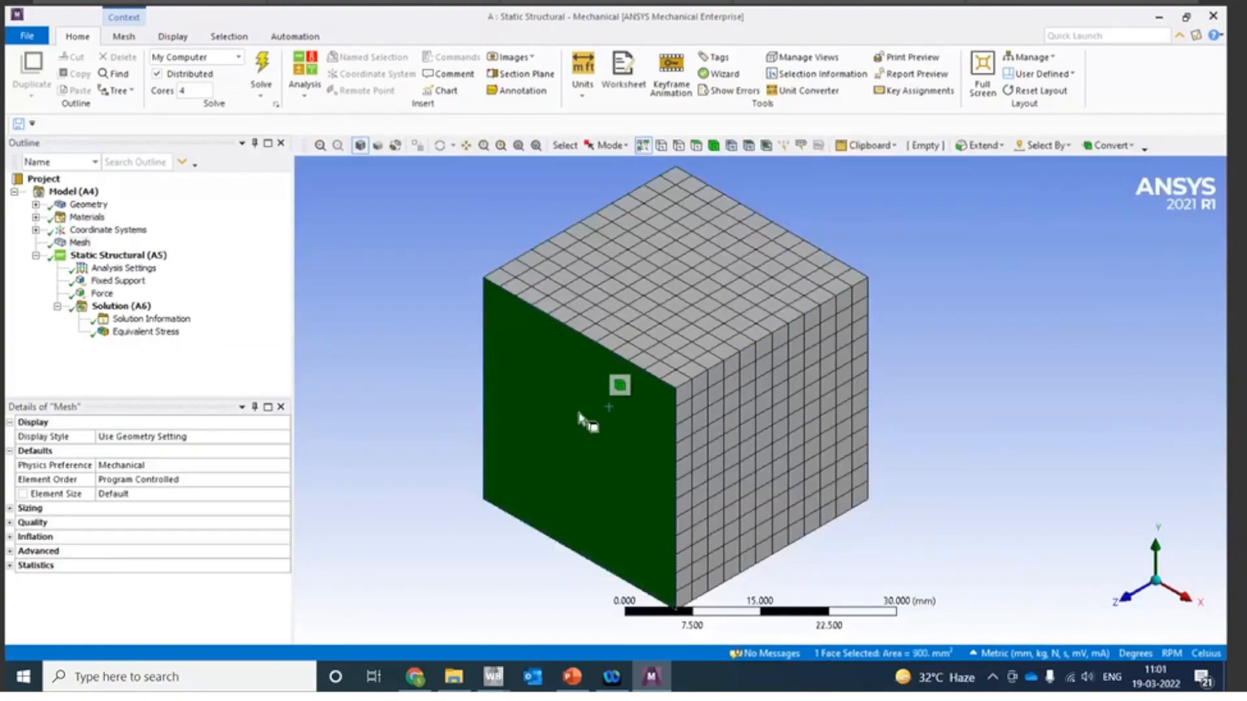
pyautogui.click(369, 249)
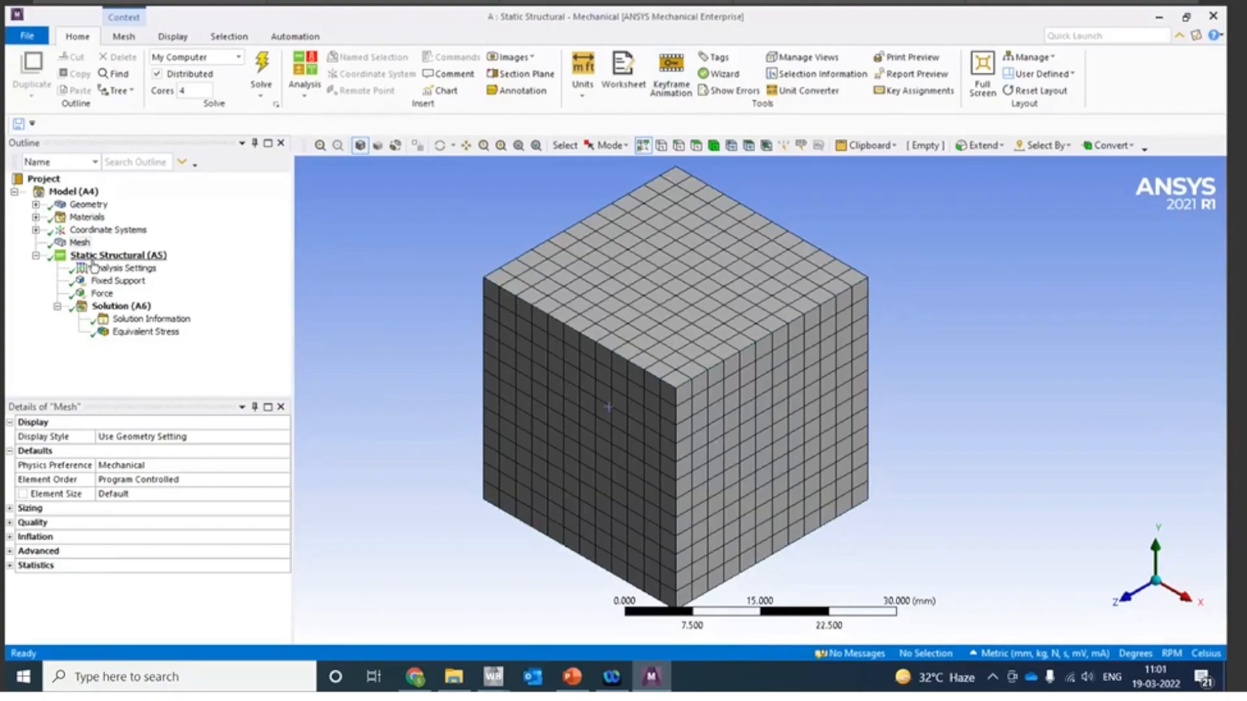
# Step: Display the static structural boundary conditions on the cube and list the loads and supports available for insertion
pyautogui.click(92, 257)
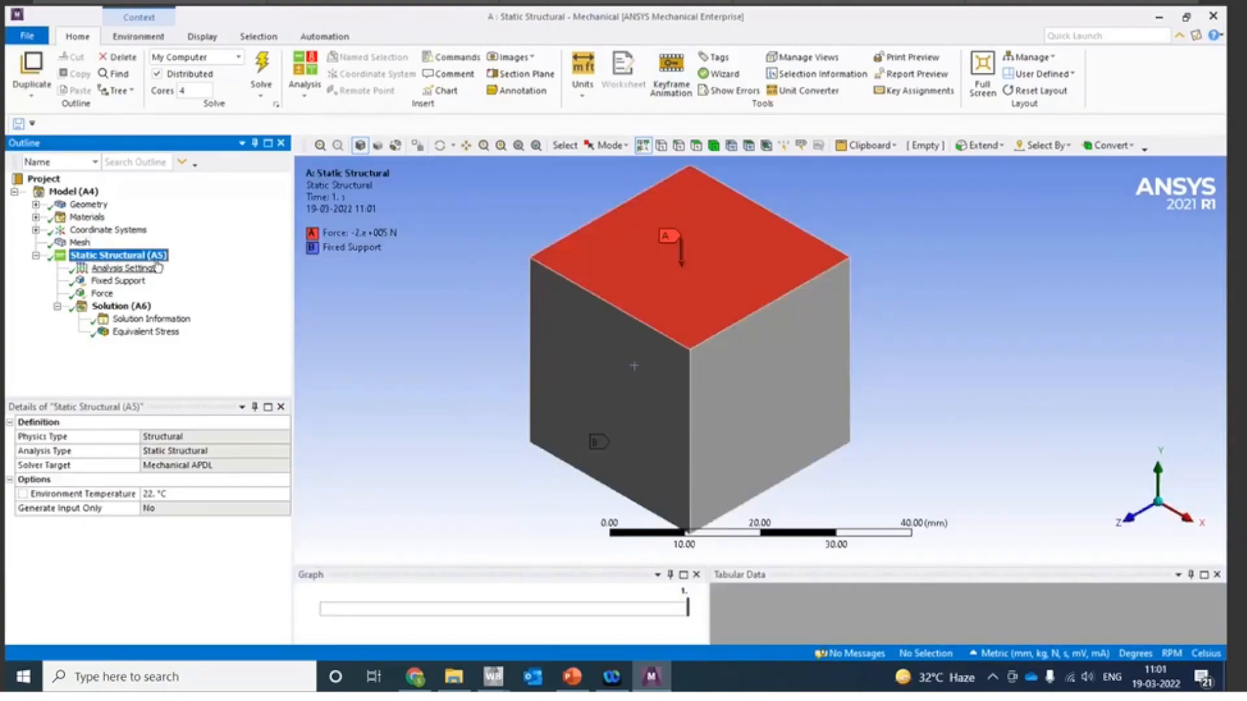
pyautogui.rightClick(162, 256)
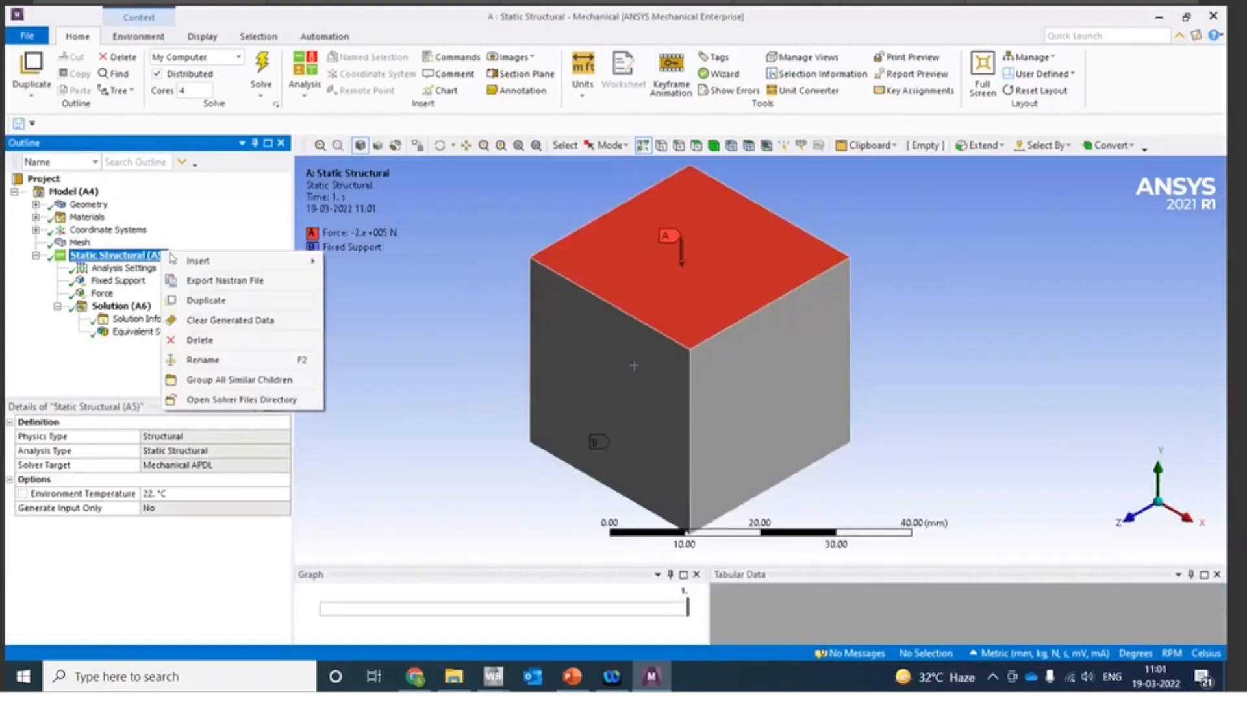
pyautogui.moveTo(236, 267)
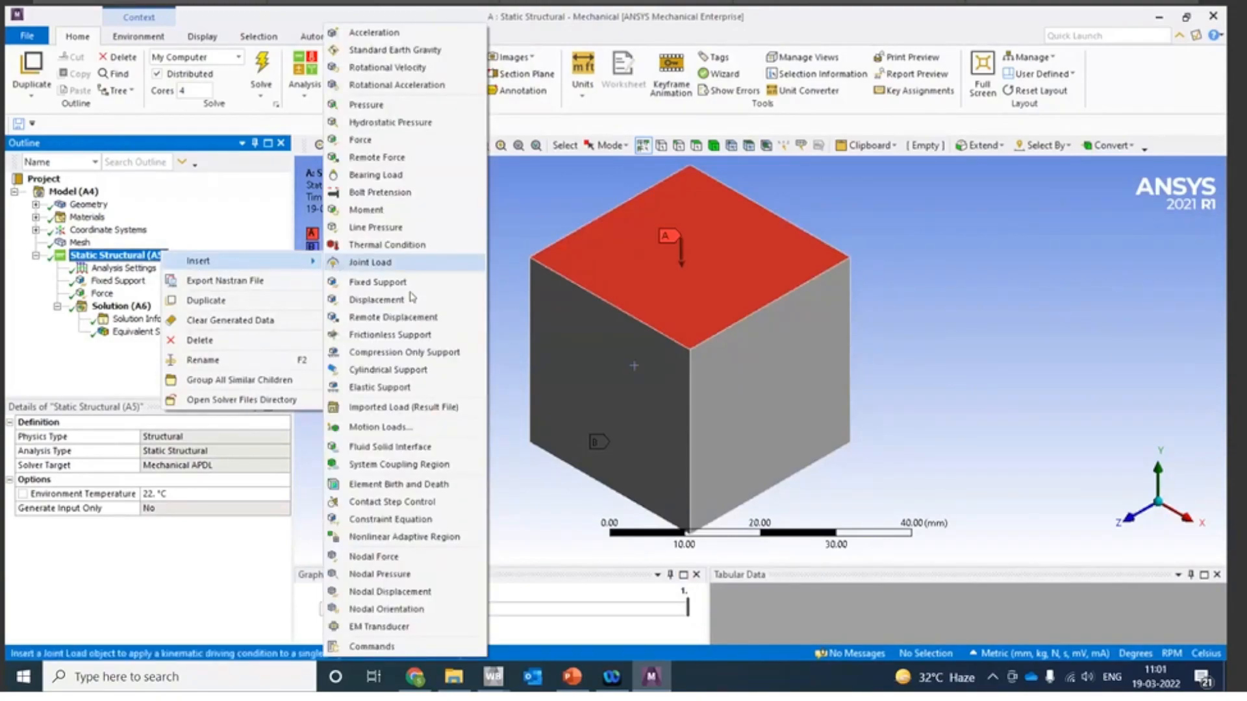
# Step: Examine the cube's fixed underside from below, restore the isometric view, and show the details of the applied force
pyautogui.moveTo(732, 495); pyautogui.dragTo(724, 353, button='middle')
pyautogui.click(693, 515)
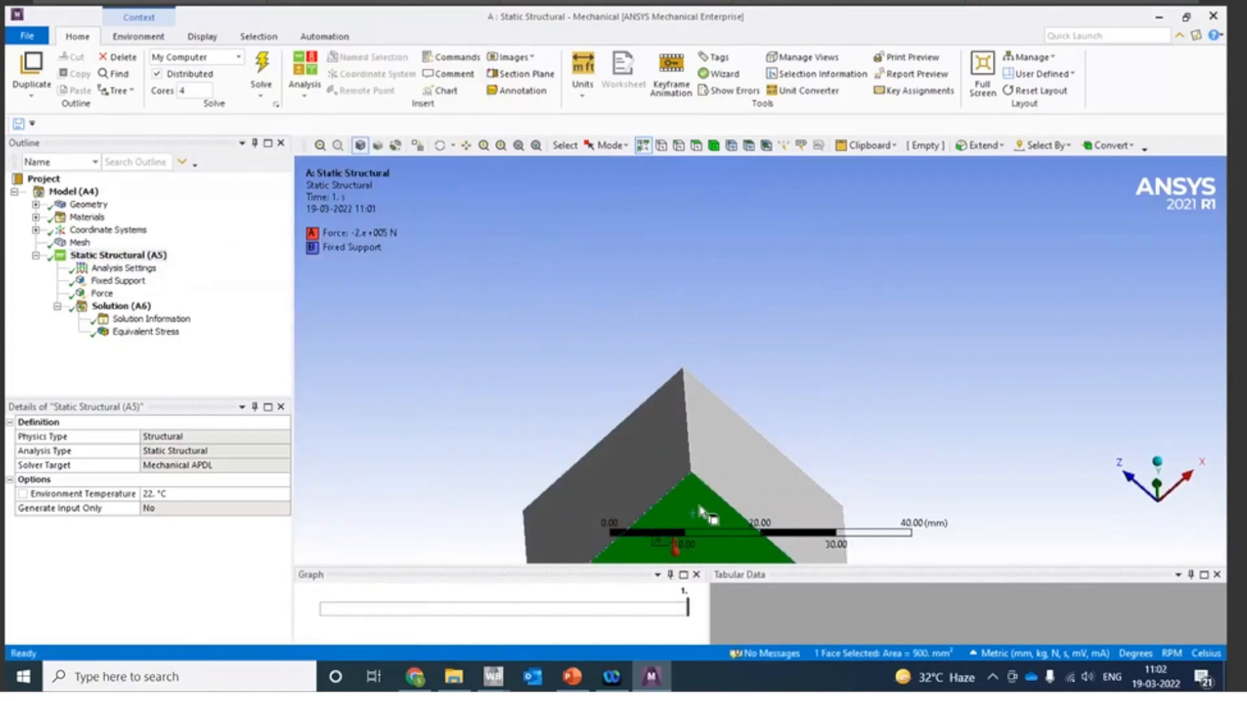
pyautogui.click(1158, 463)
pyautogui.click(466, 145)
pyautogui.moveTo(669, 315); pyautogui.dragTo(658, 398)
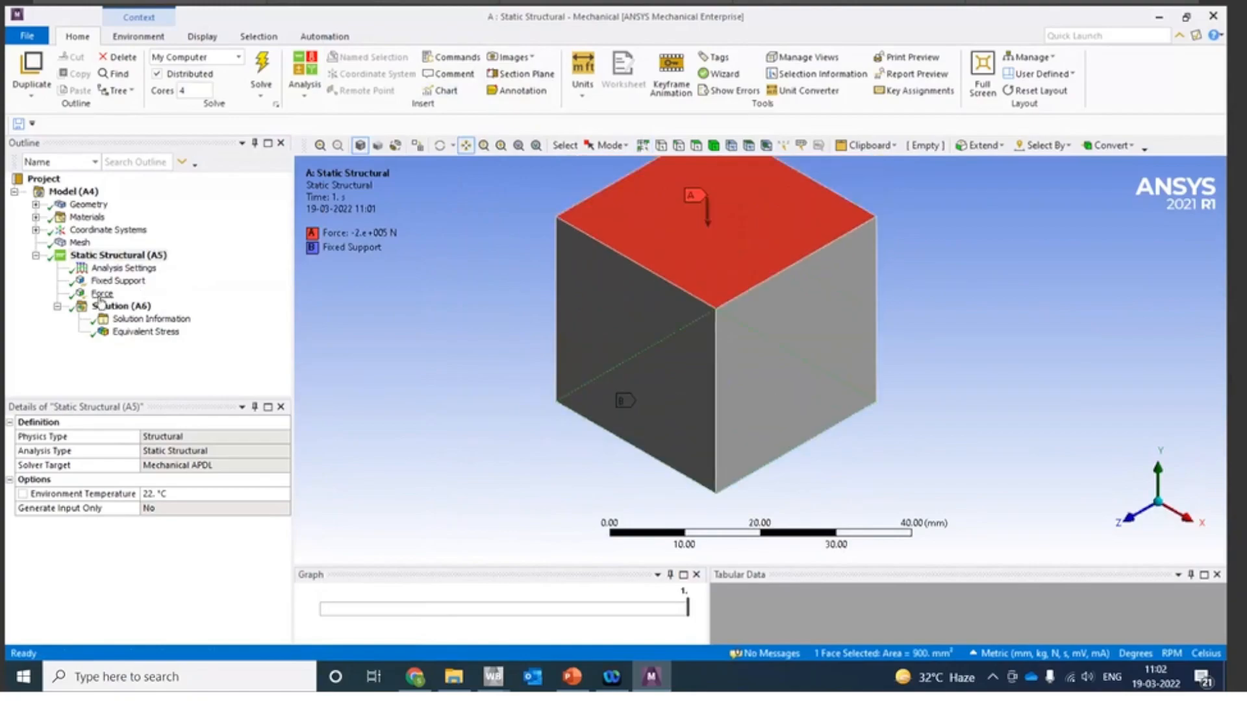
pyautogui.click(101, 296)
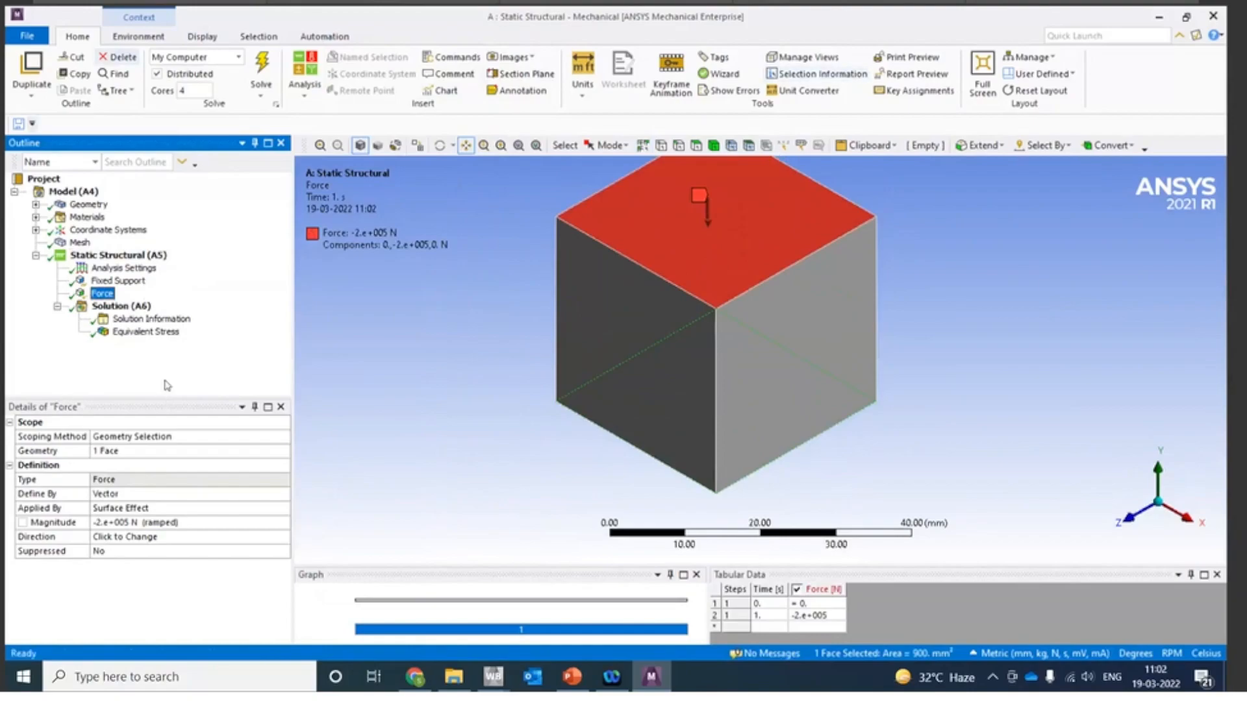
# Step: Display and animate the linear analysis's equivalent stress result, and reopen the Structural Steel properties for comparison
pyautogui.click(127, 307)
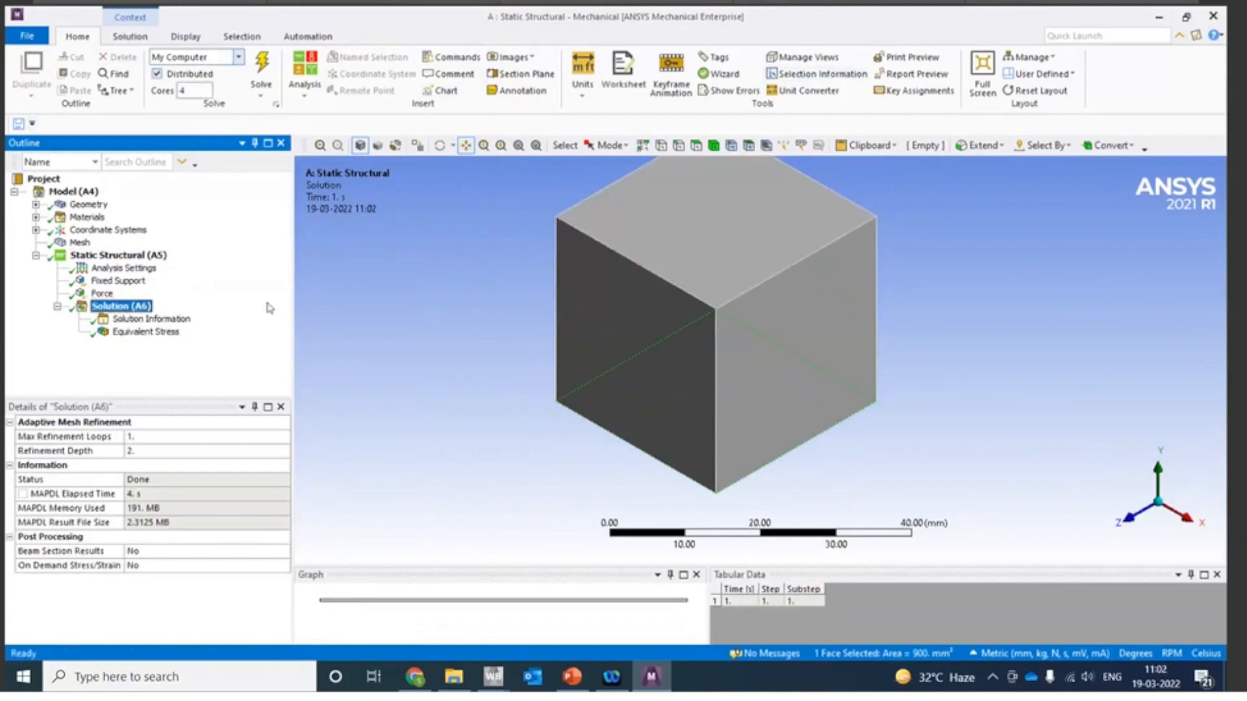
pyautogui.click(146, 332)
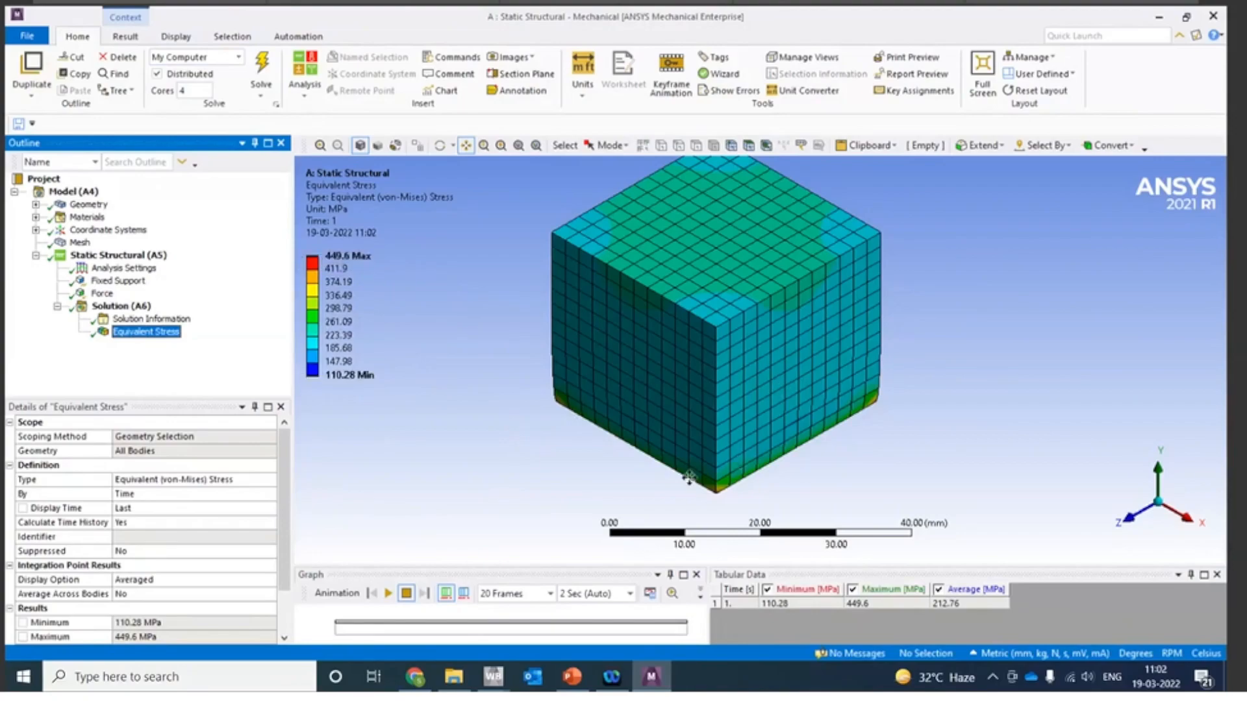
pyautogui.click(388, 593)
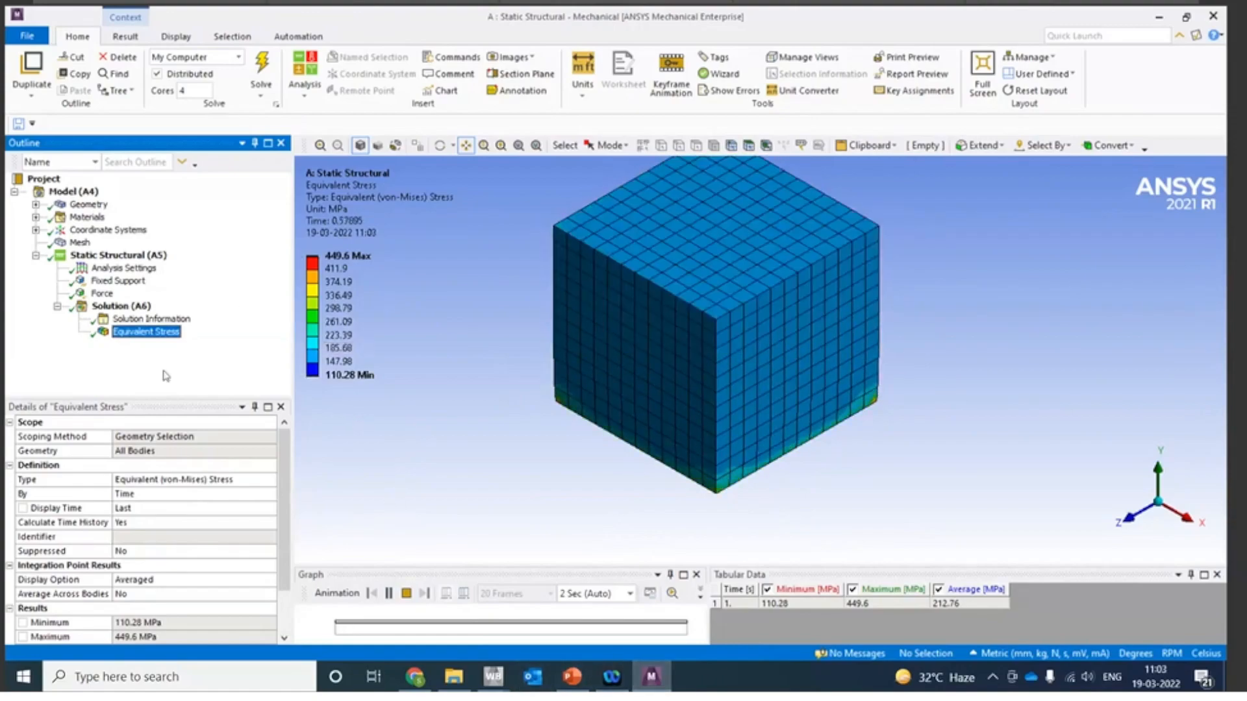
pyautogui.click(36, 217)
pyautogui.click(121, 229)
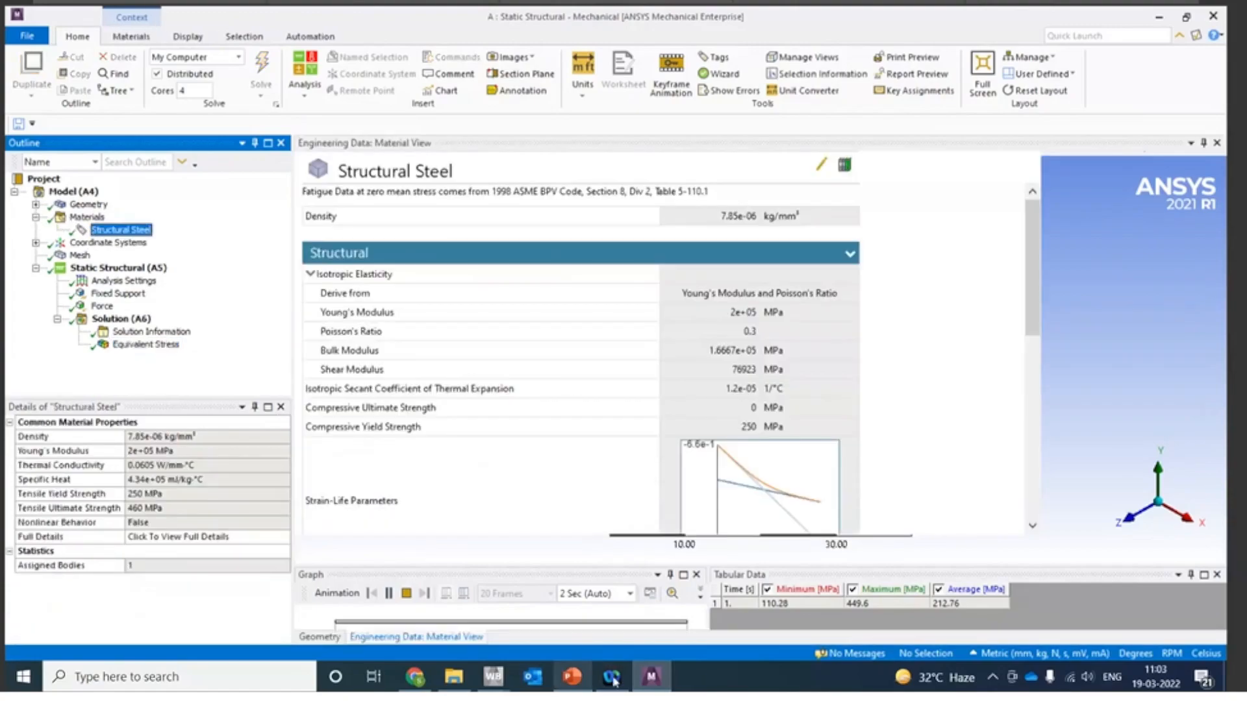
# Step: Switch to the Linear vs NonLinear project in Workbench and open the NonLinear Static Structural system's Engineering Data with a wider materials outline
pyautogui.click(493, 677)
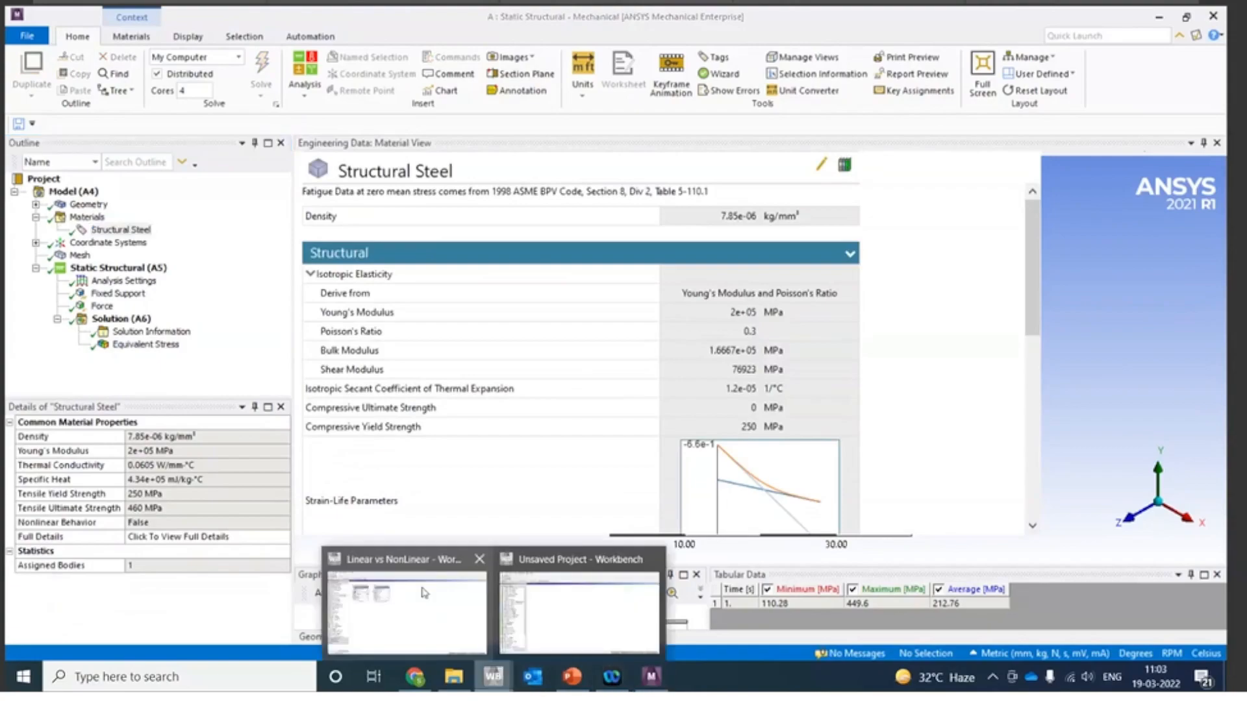
pyautogui.click(424, 592)
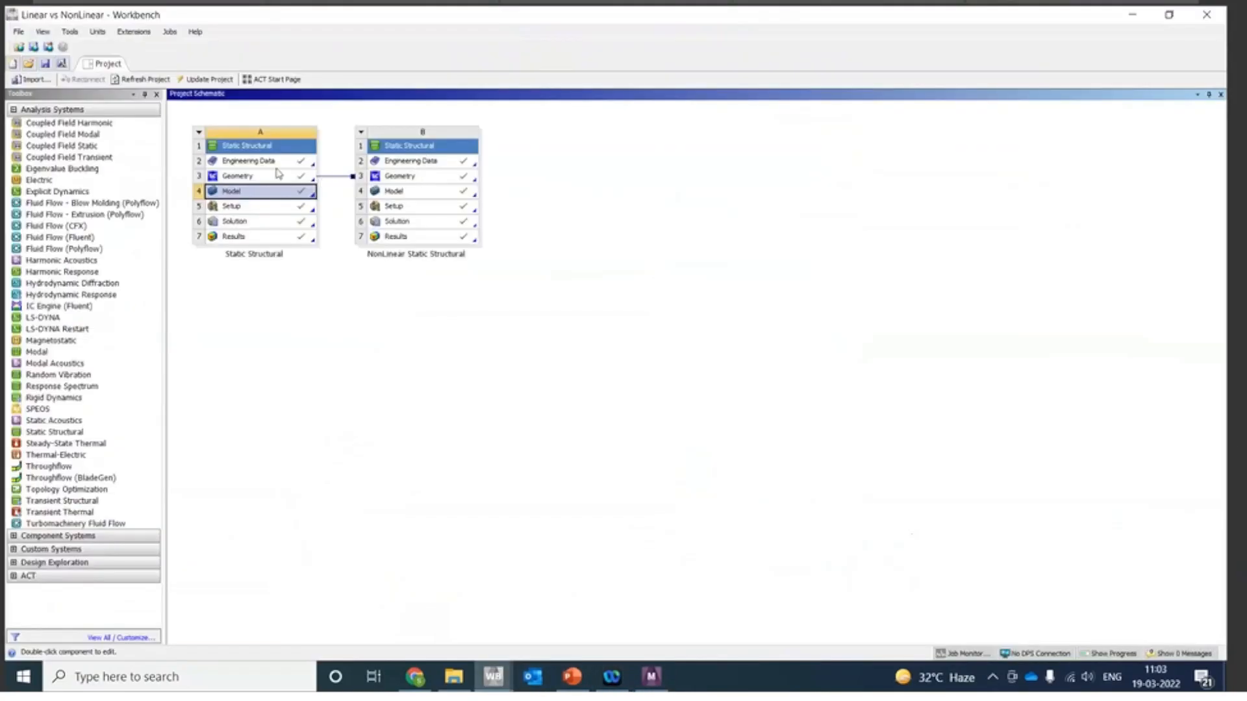
pyautogui.click(411, 164)
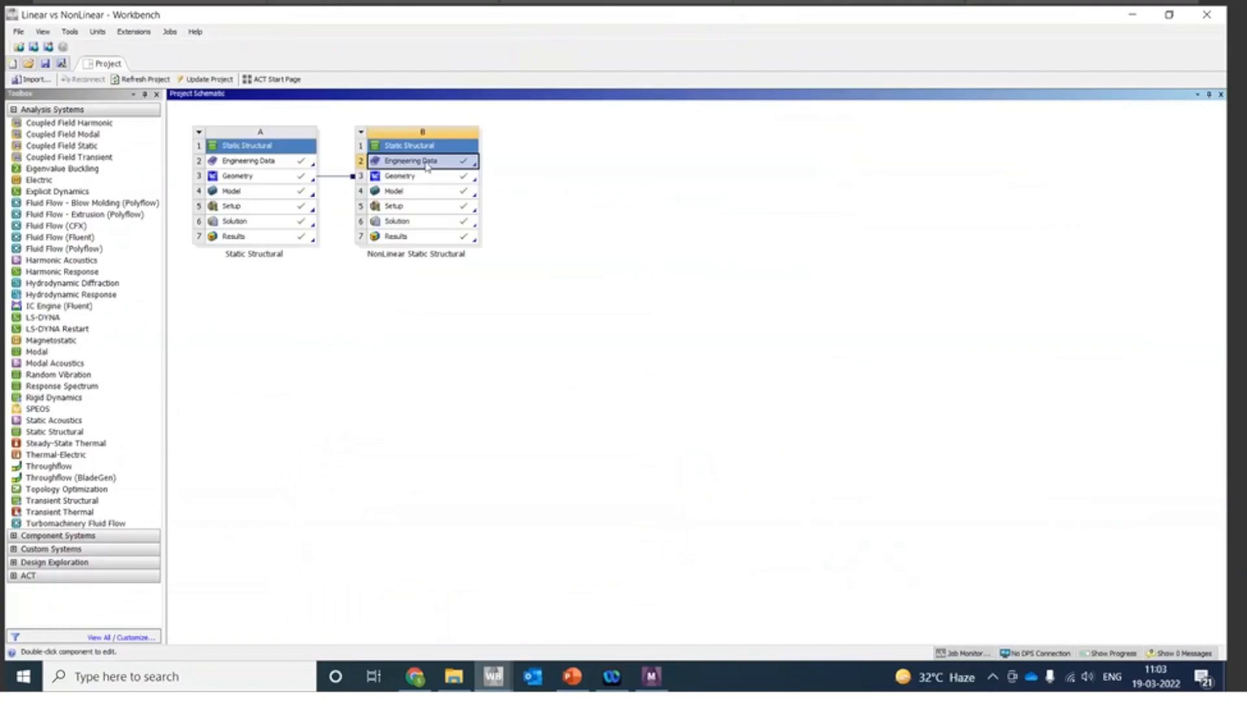
pyautogui.doubleClick(427, 167)
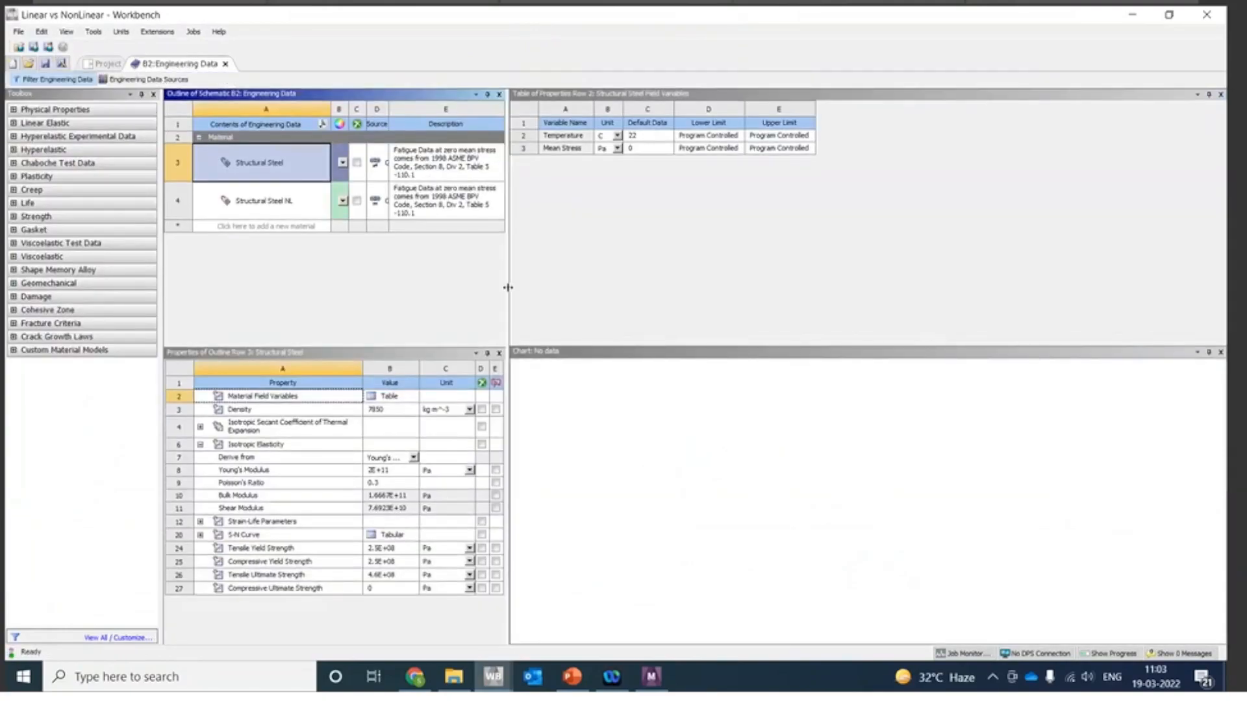
pyautogui.moveTo(508, 288); pyautogui.dragTo(627, 297)
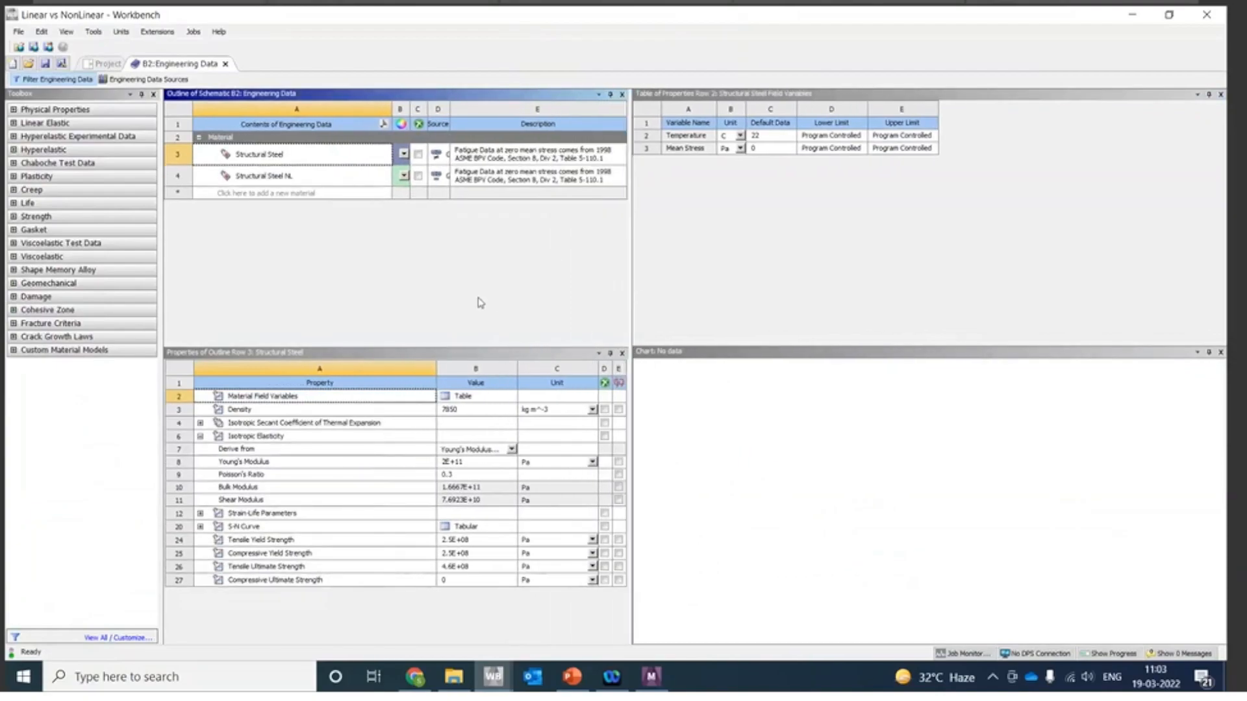
# Step: Show the engineering data sources and list the materials contained in the General Non-linear Materials library
pyautogui.click(155, 81)
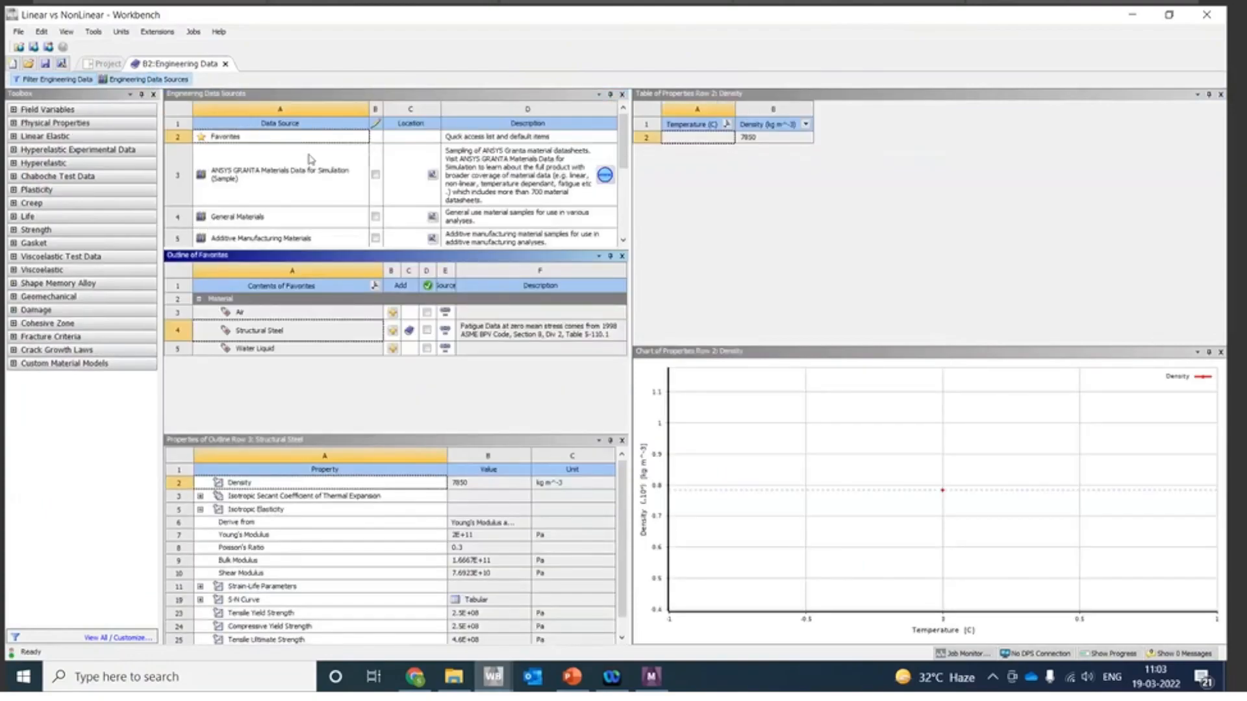
pyautogui.moveTo(295, 271); pyautogui.dragTo(297, 432)
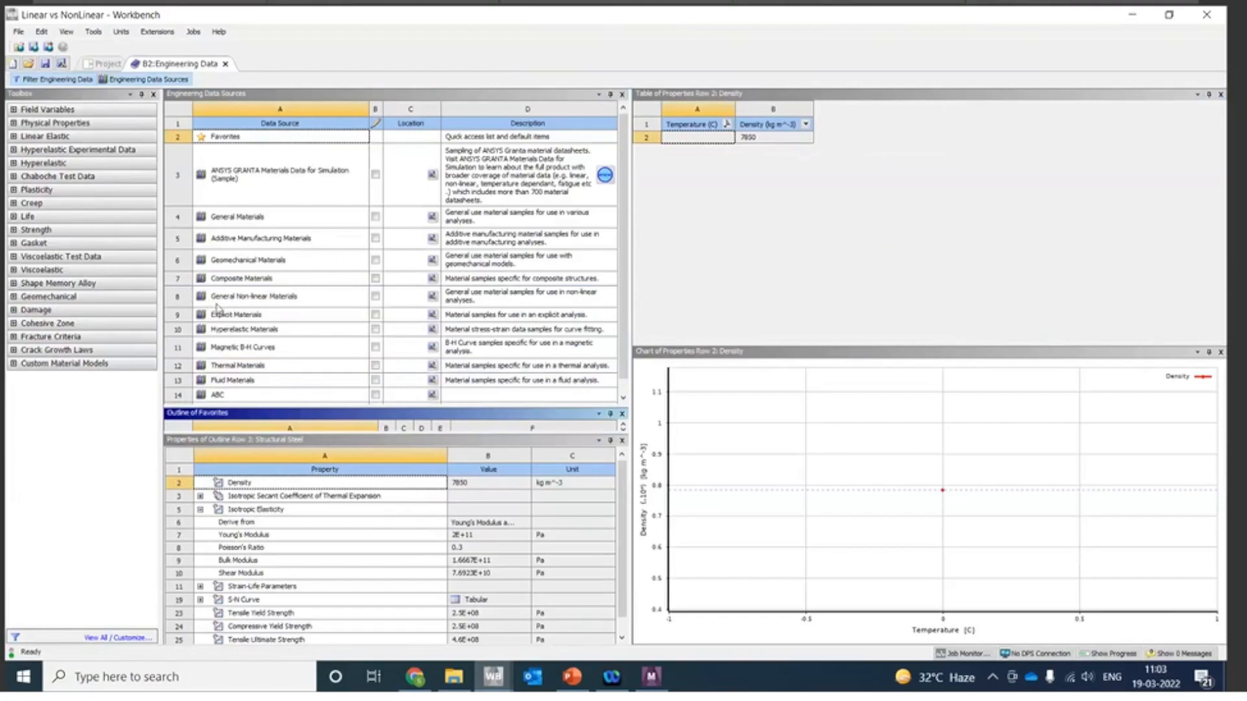
pyautogui.click(295, 300)
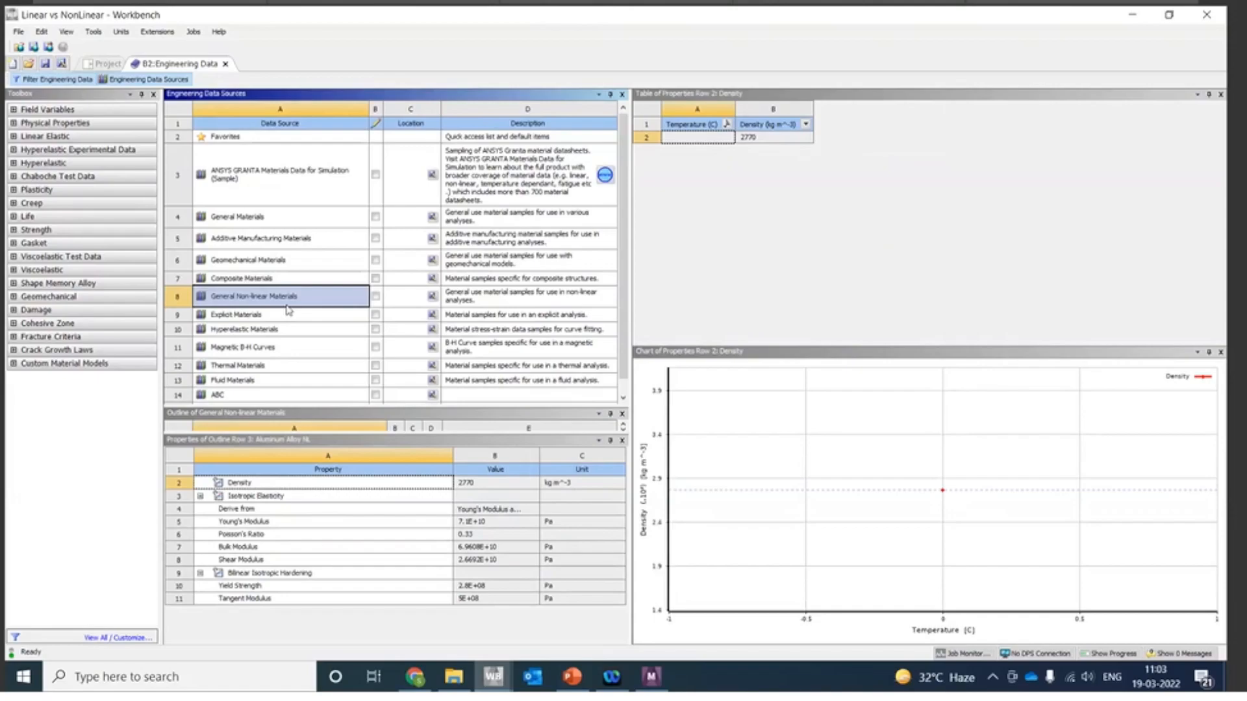
pyautogui.moveTo(259, 407); pyautogui.dragTo(298, 227)
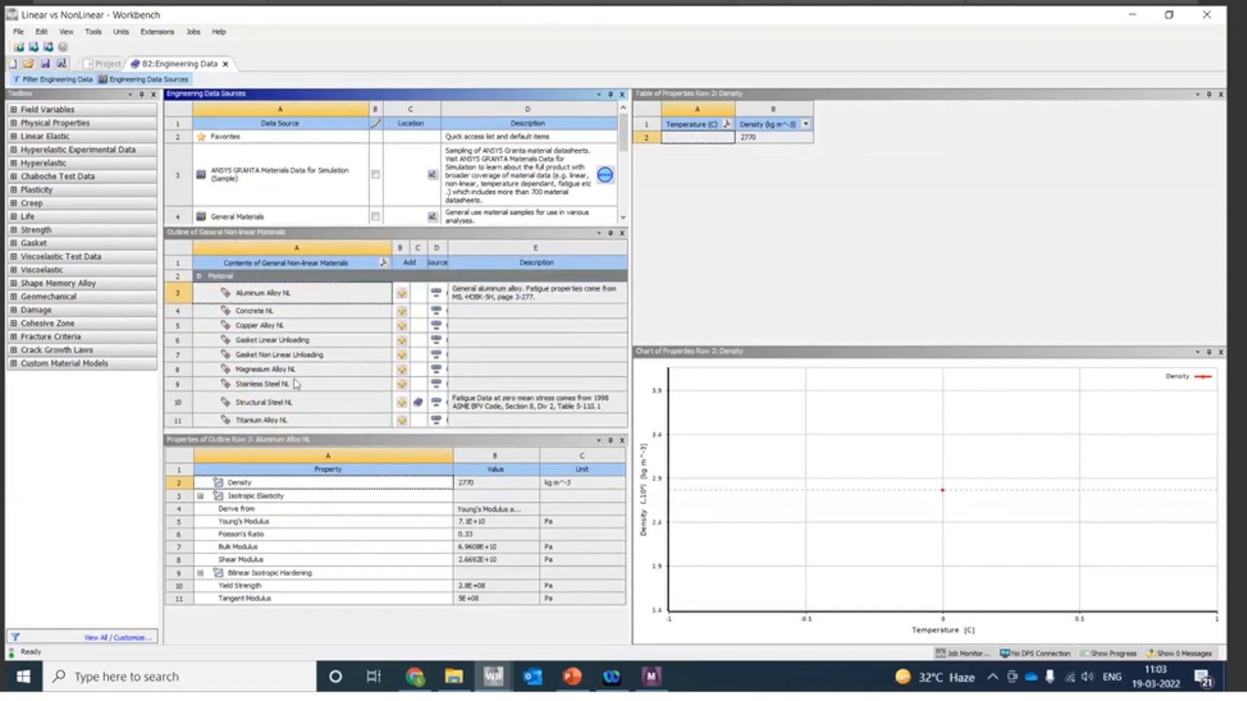
# Step: Examine the Bilinear Isotropic Hardening curve, Yield Strength and Tangent Modulus of Structural Steel NL in the General Non-linear Materials library
pyautogui.click(268, 403)
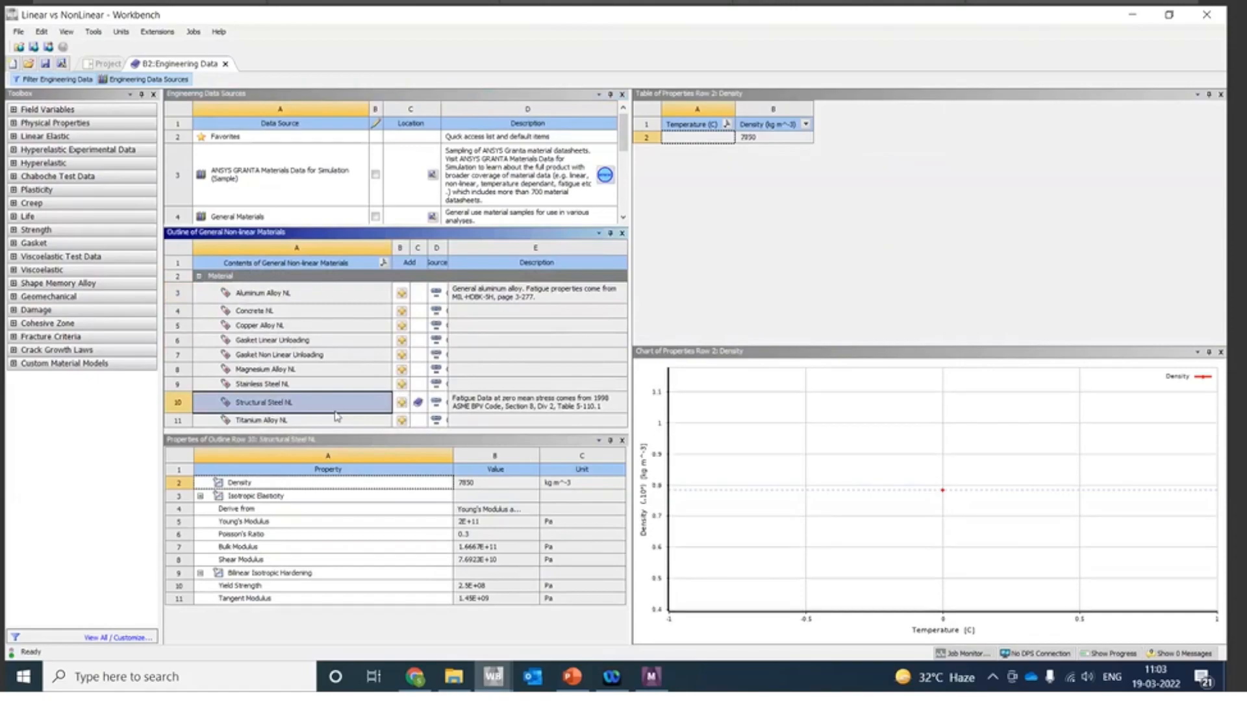
pyautogui.click(293, 574)
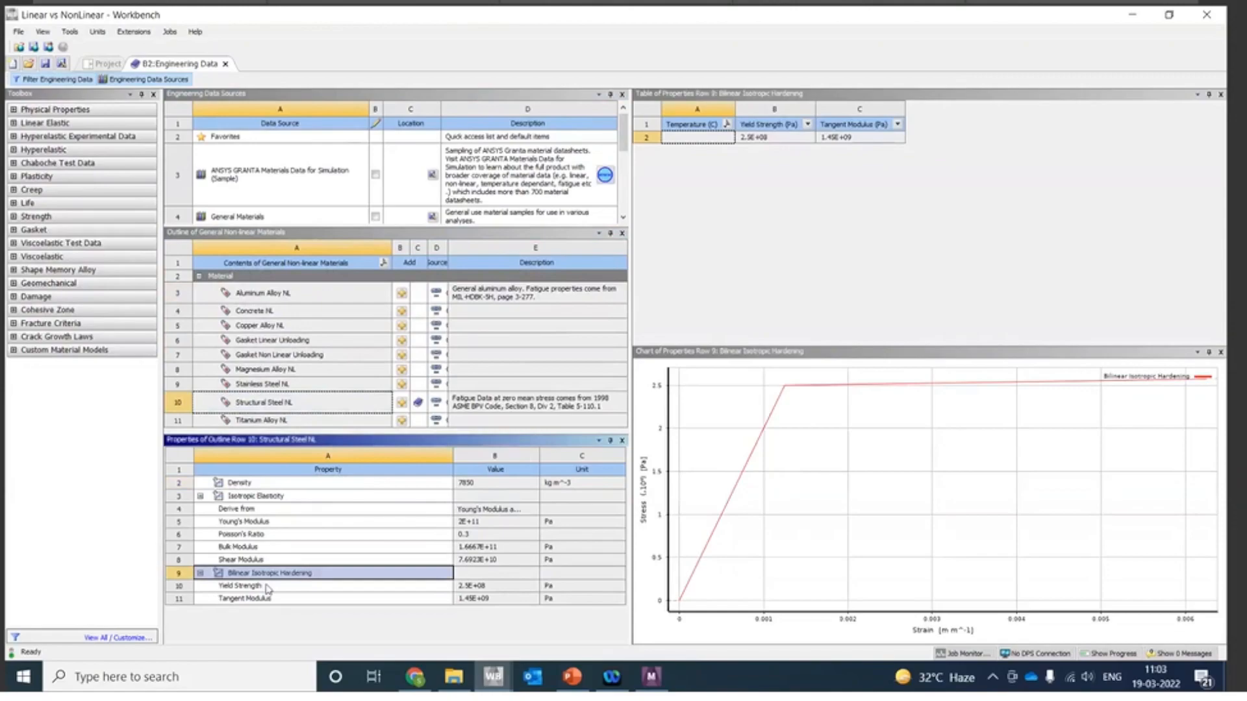
pyautogui.click(269, 587)
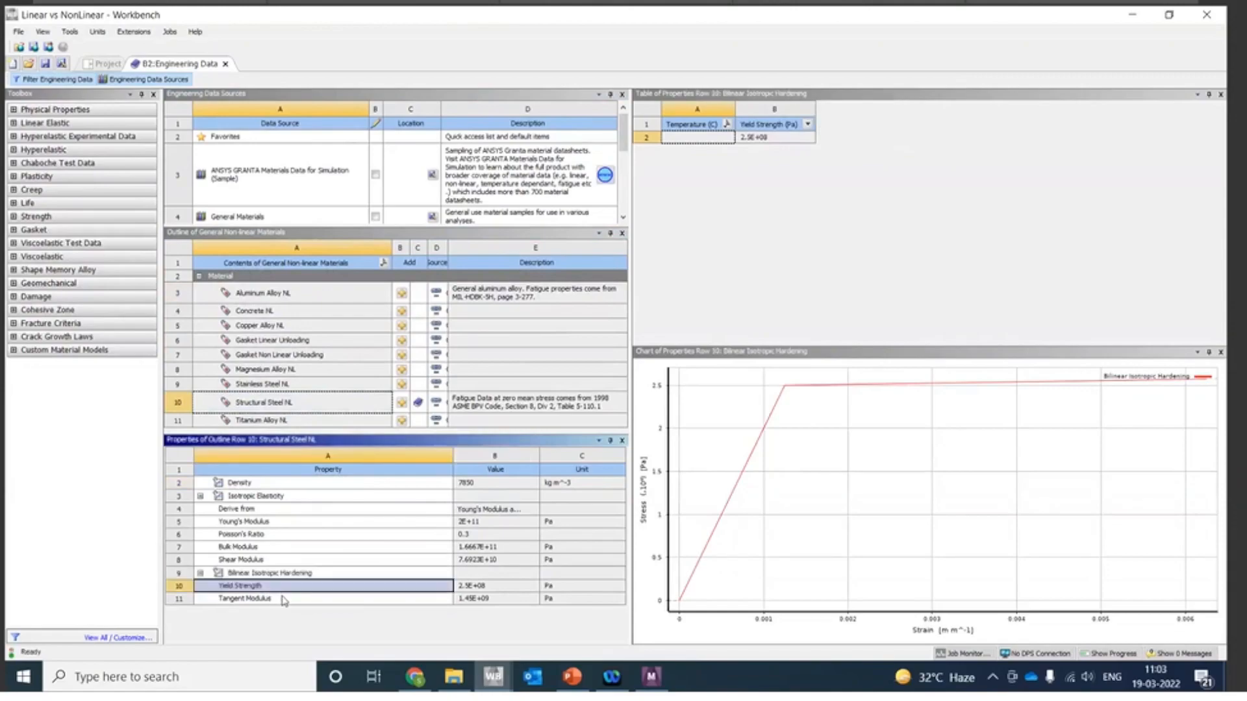
pyautogui.click(282, 599)
pyautogui.click(300, 574)
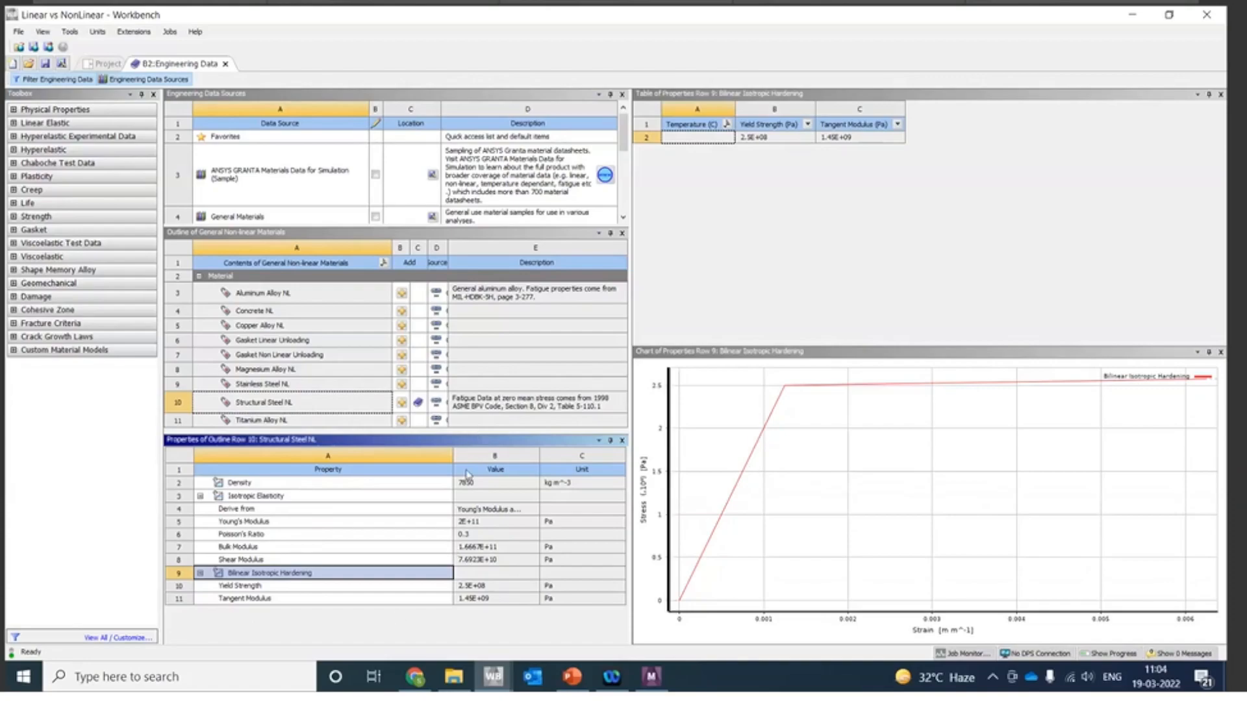
pyautogui.click(507, 601)
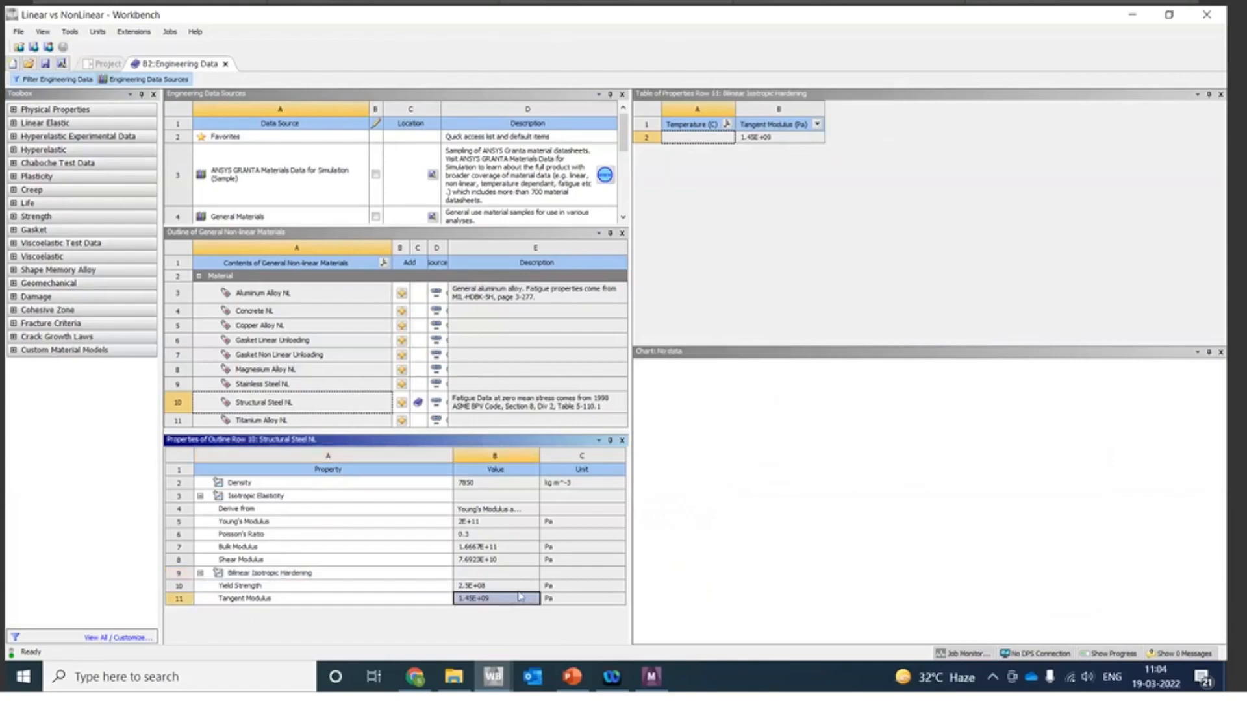
pyautogui.click(520, 586)
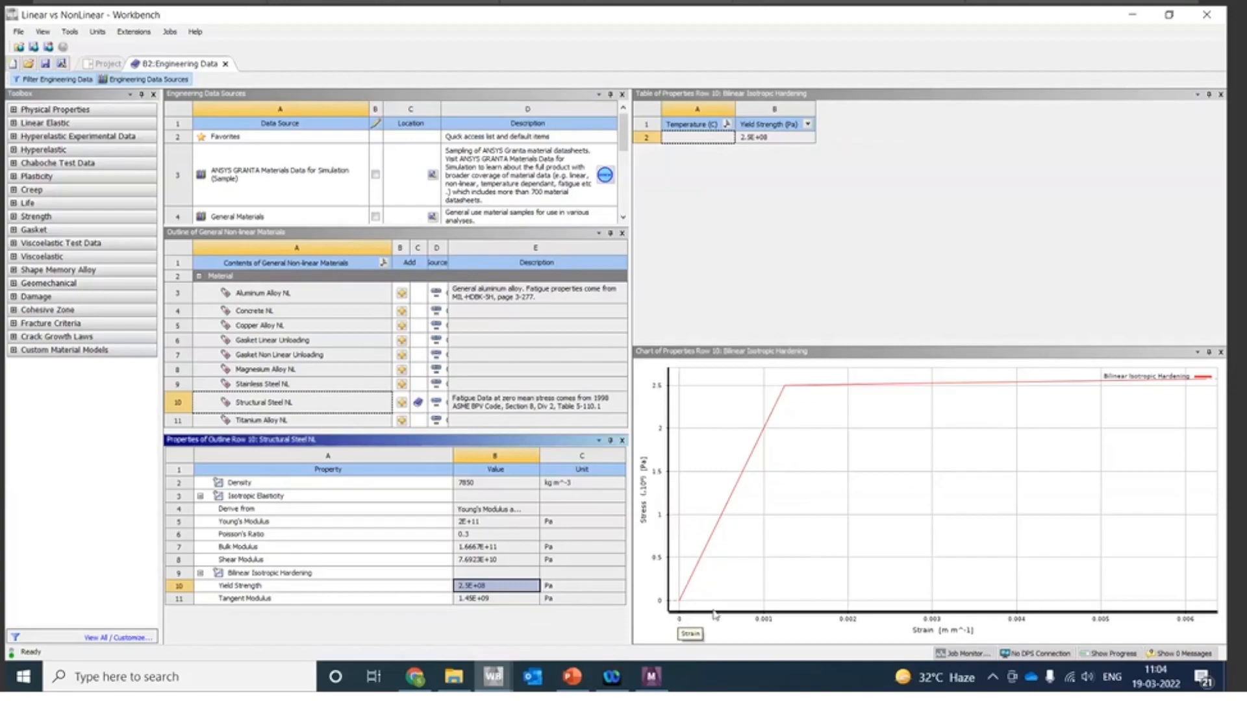
# Step: Open the NonLinear Static Structural system's Model from the project schematic and check the material assignment of the cube's solid body
pyautogui.click(102, 63)
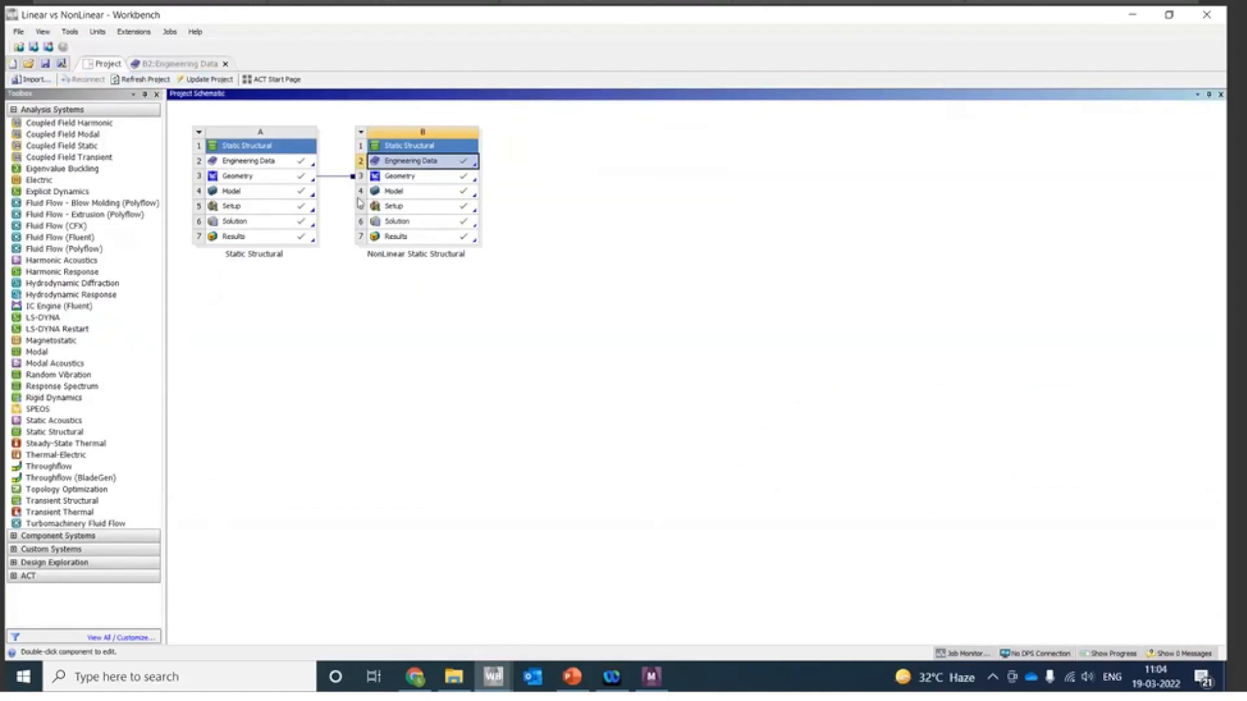
pyautogui.doubleClick(441, 198)
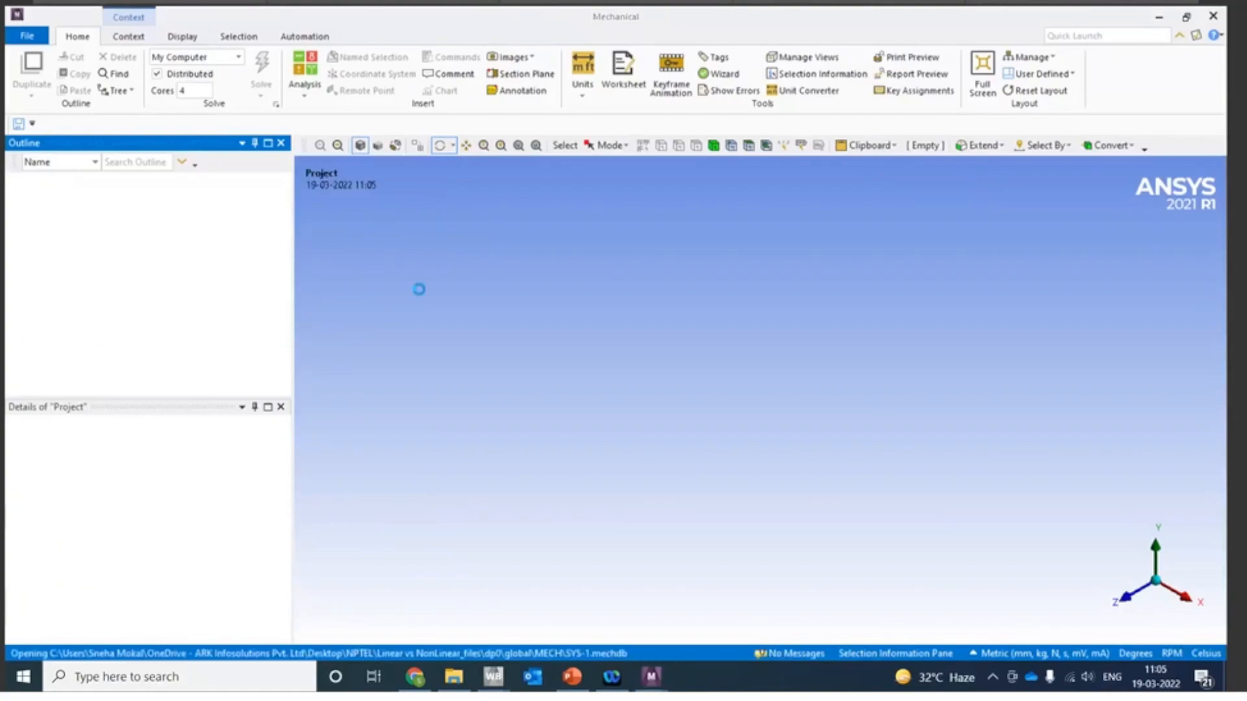
pyautogui.click(36, 204)
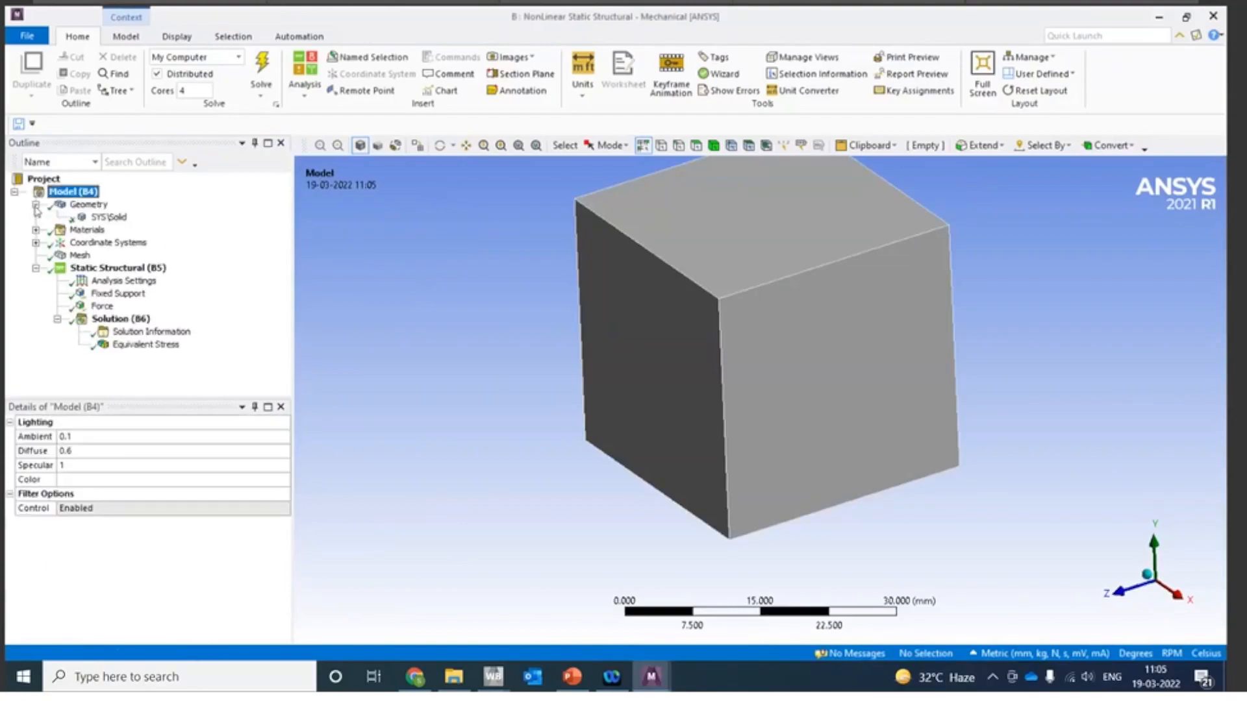
pyautogui.click(90, 205)
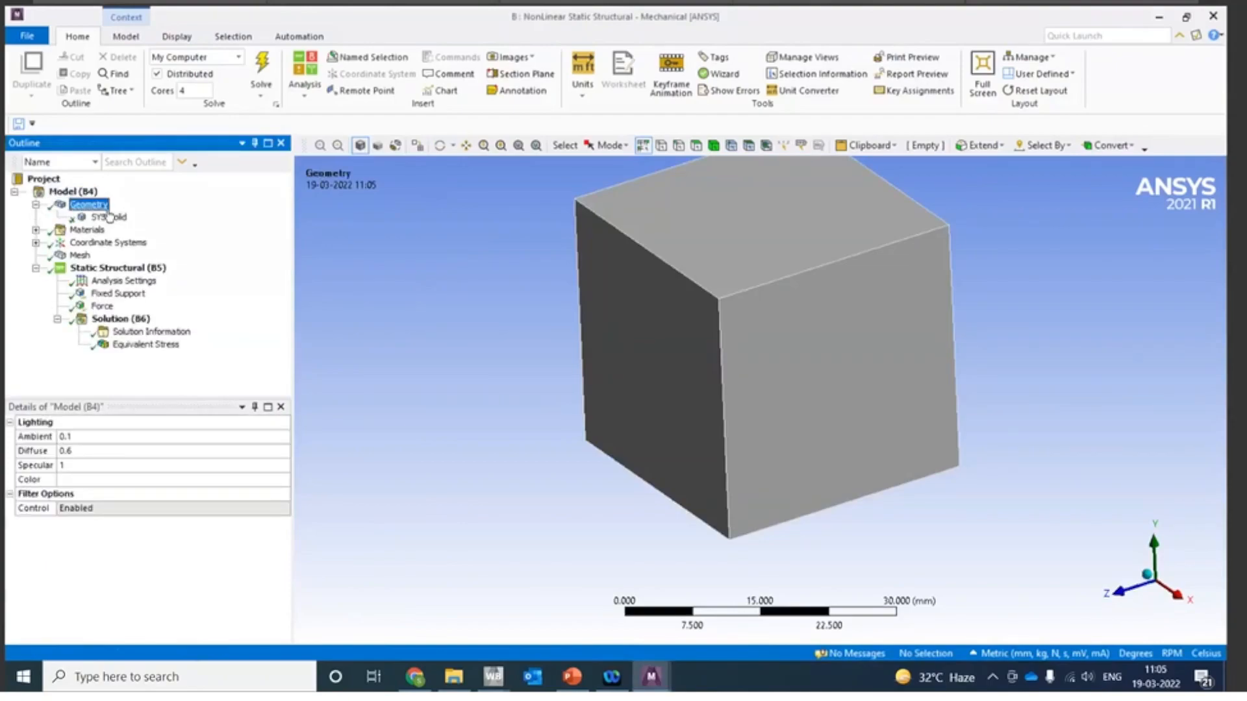
pyautogui.click(109, 217)
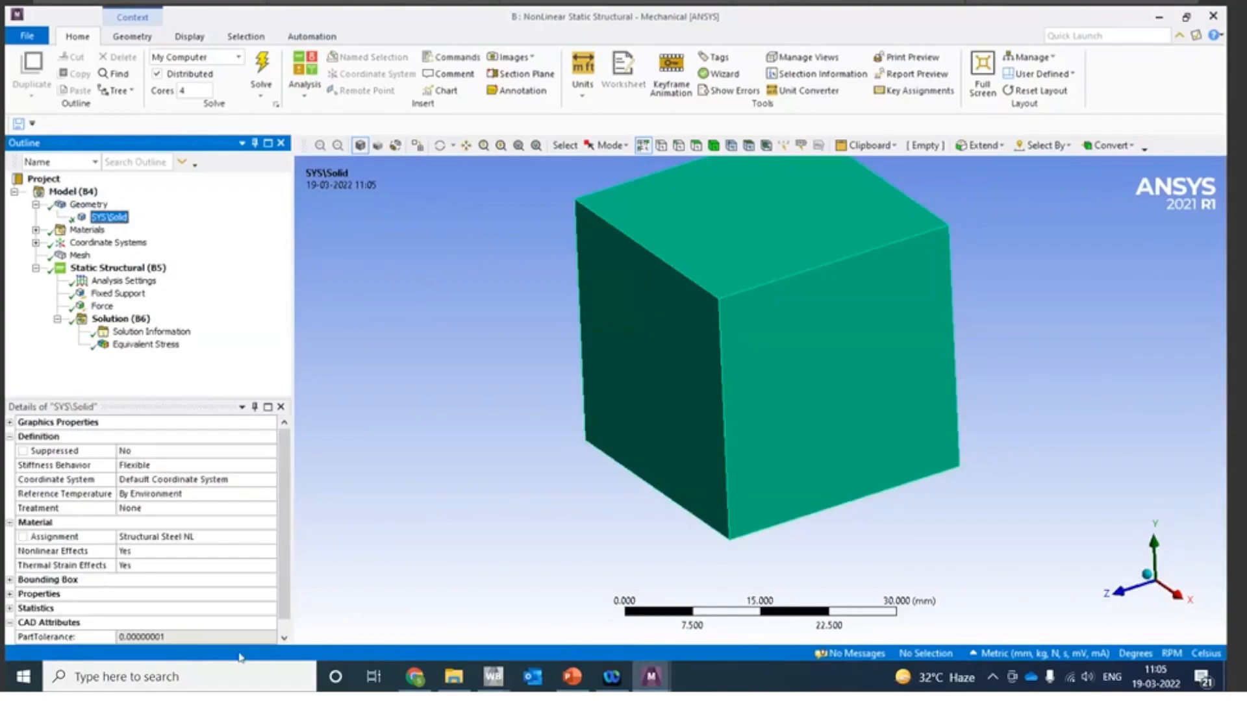
pyautogui.click(51, 539)
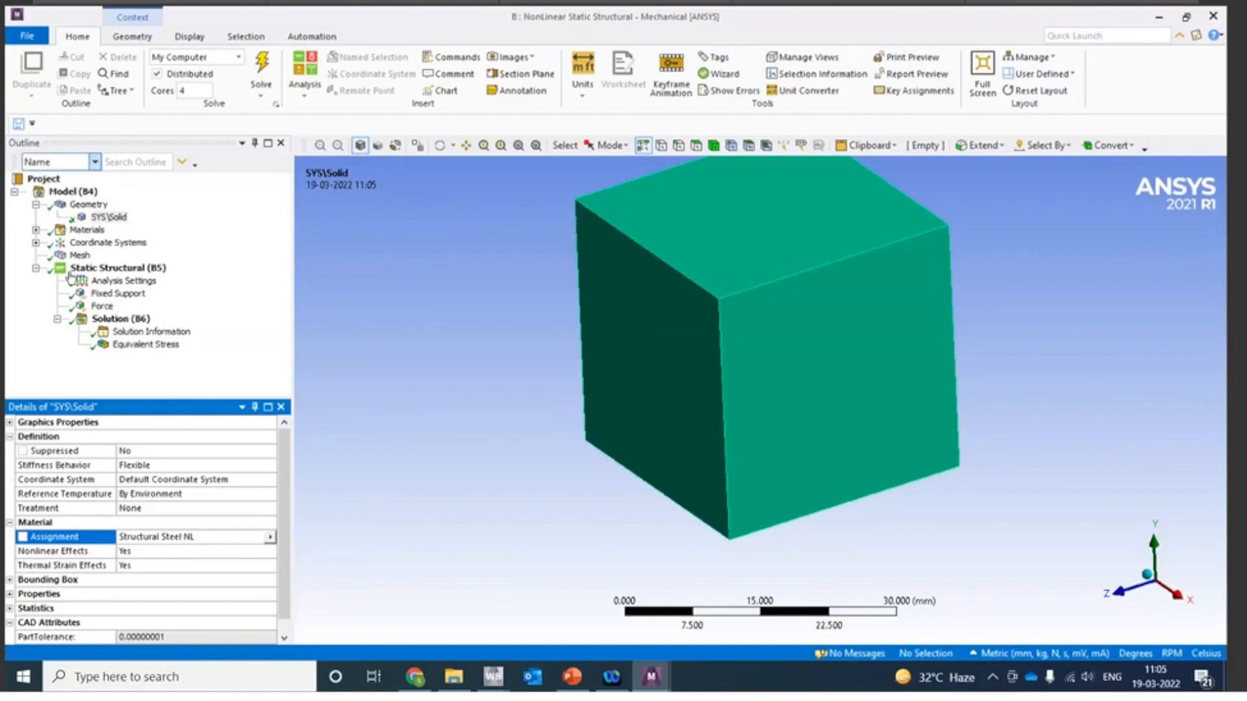
# Step: Inspect the nonlinear model's Fixed Support on the cube's underside and the Force on its upper face, then restore the isometric view
pyautogui.click(133, 296)
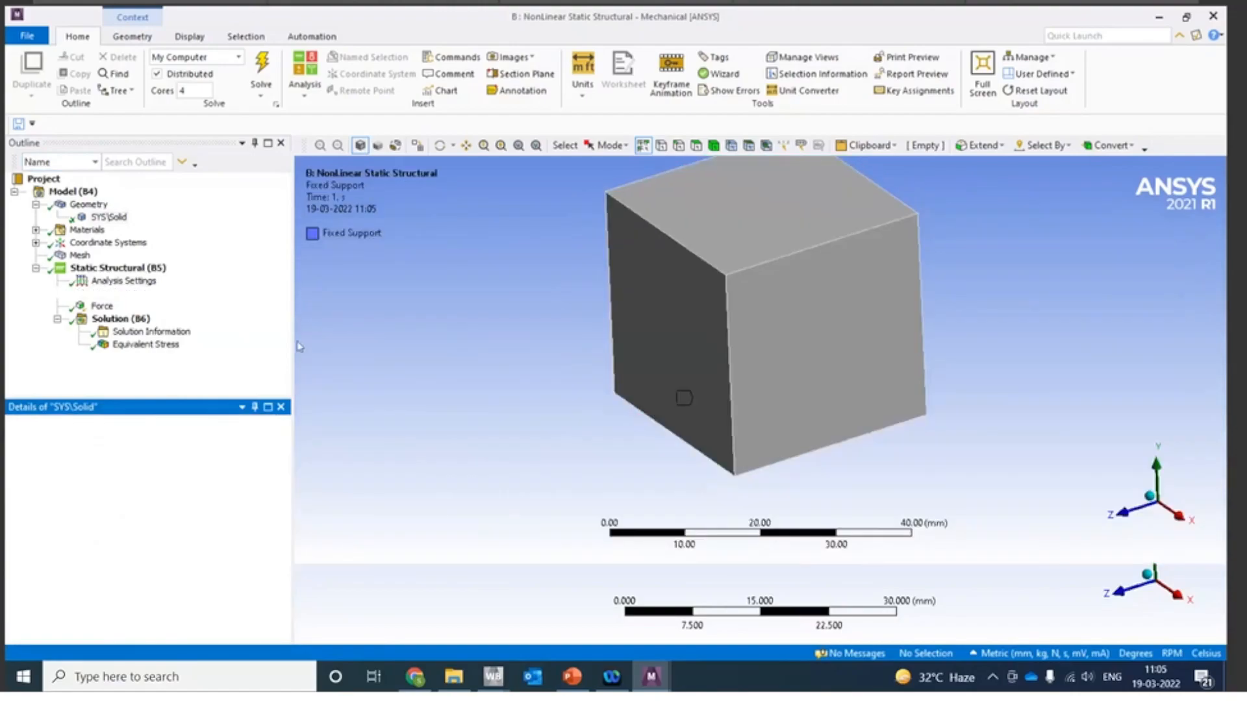
pyautogui.moveTo(709, 458); pyautogui.dragTo(685, 465, button='middle')
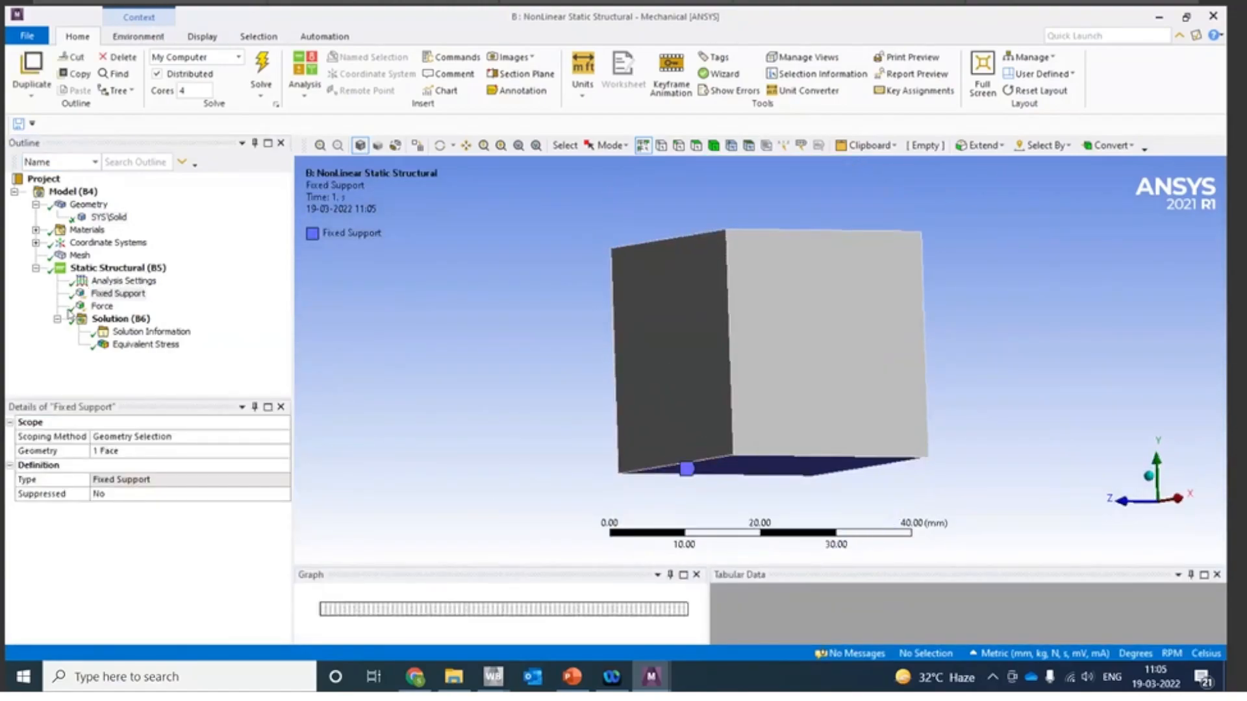
pyautogui.click(112, 306)
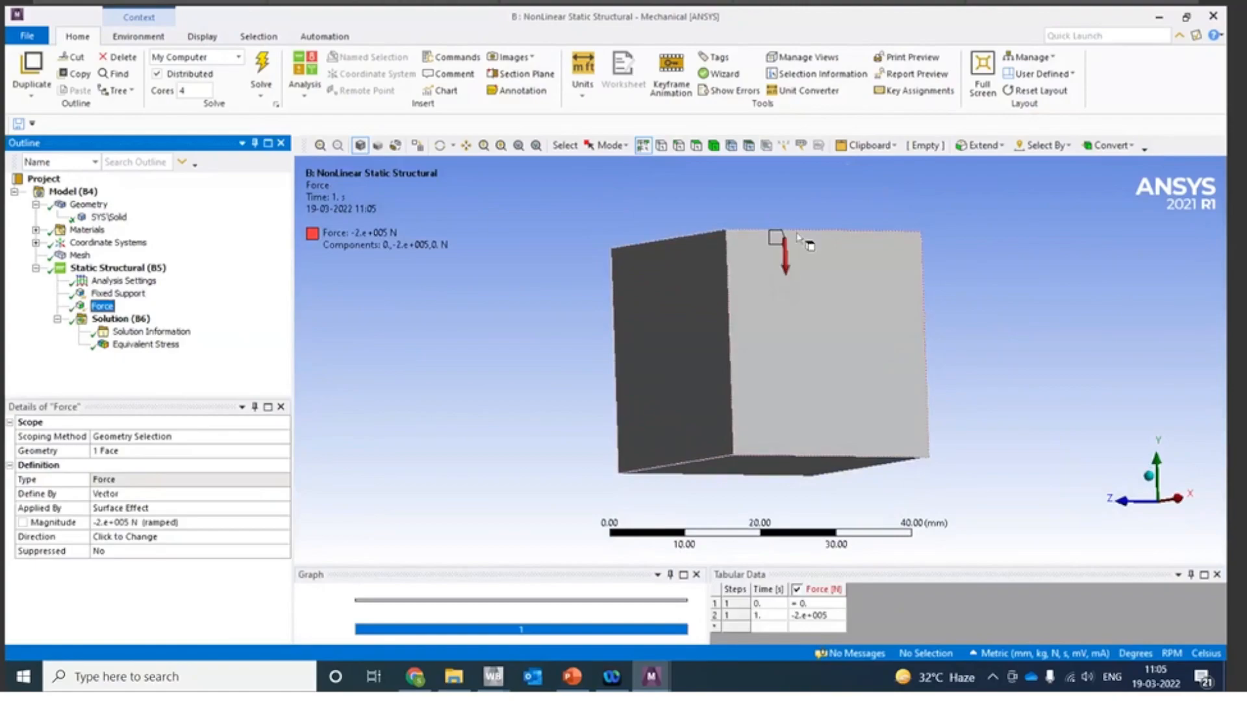
pyautogui.moveTo(768, 272); pyautogui.dragTo(770, 287, button='middle')
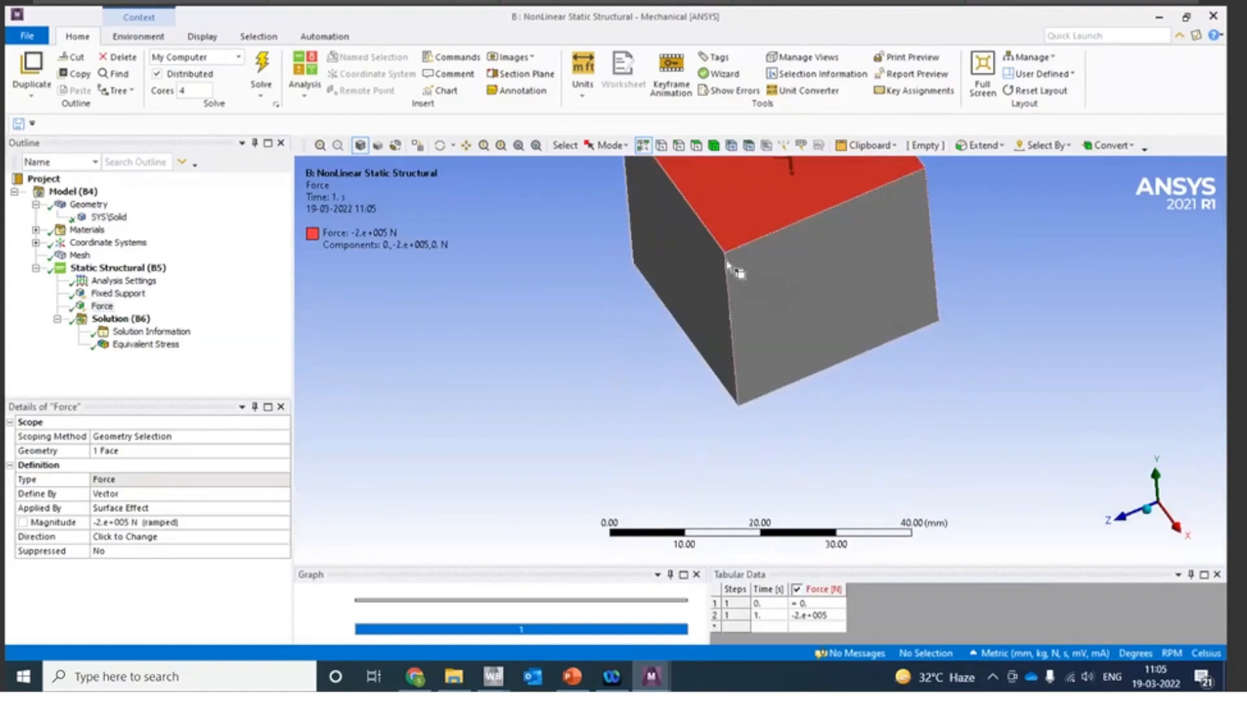
pyautogui.click(1145, 514)
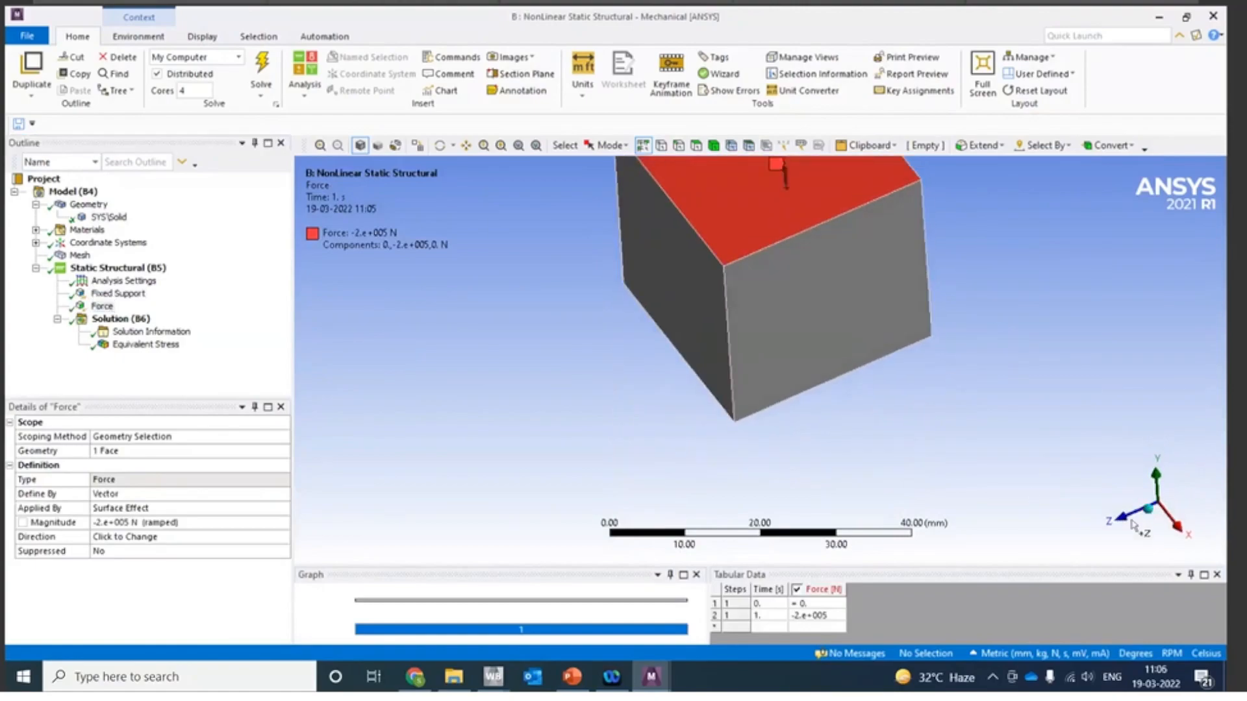
# Step: Display and animate the Equivalent Stress result of the nonlinear analysis
pyautogui.click(121, 319)
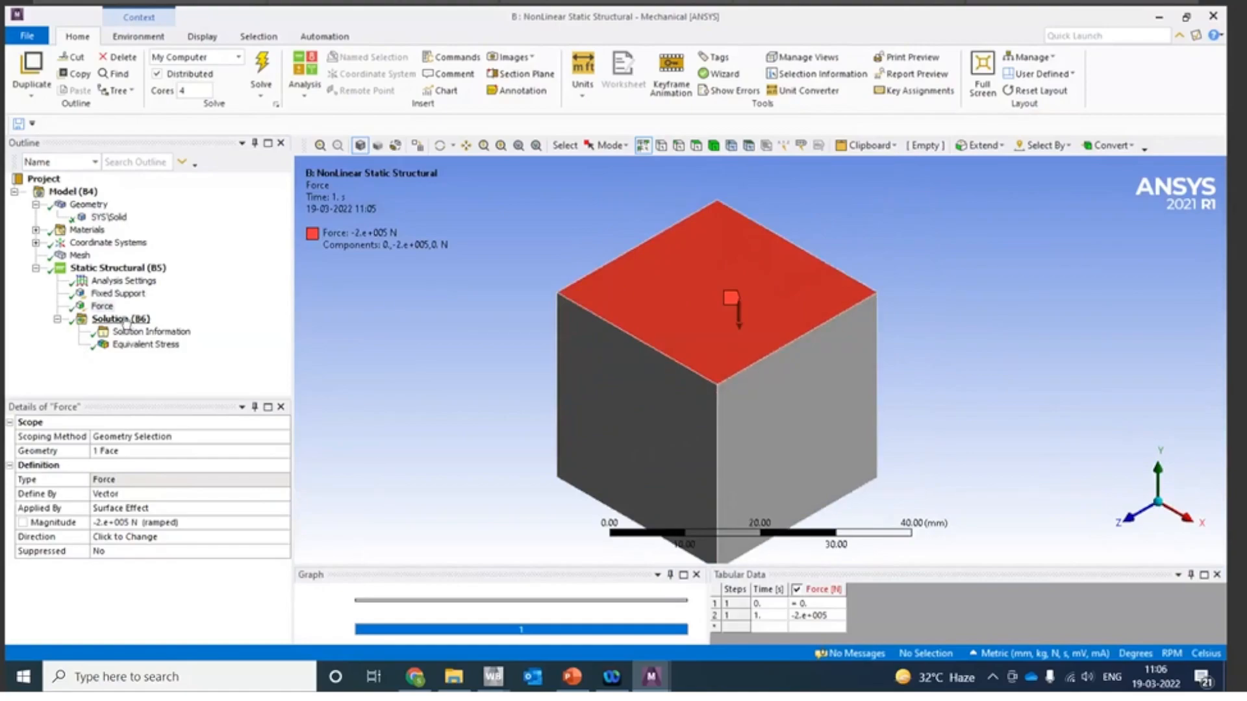
pyautogui.click(141, 346)
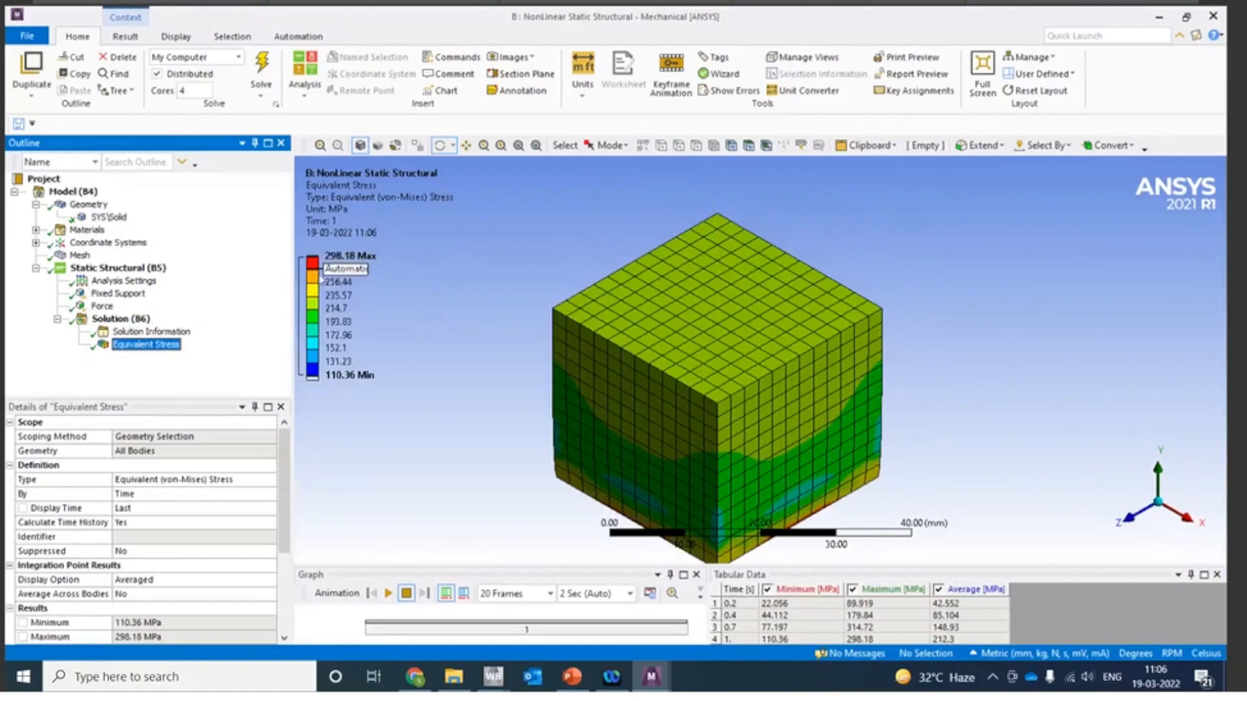
pyautogui.click(324, 260)
pyautogui.click(387, 595)
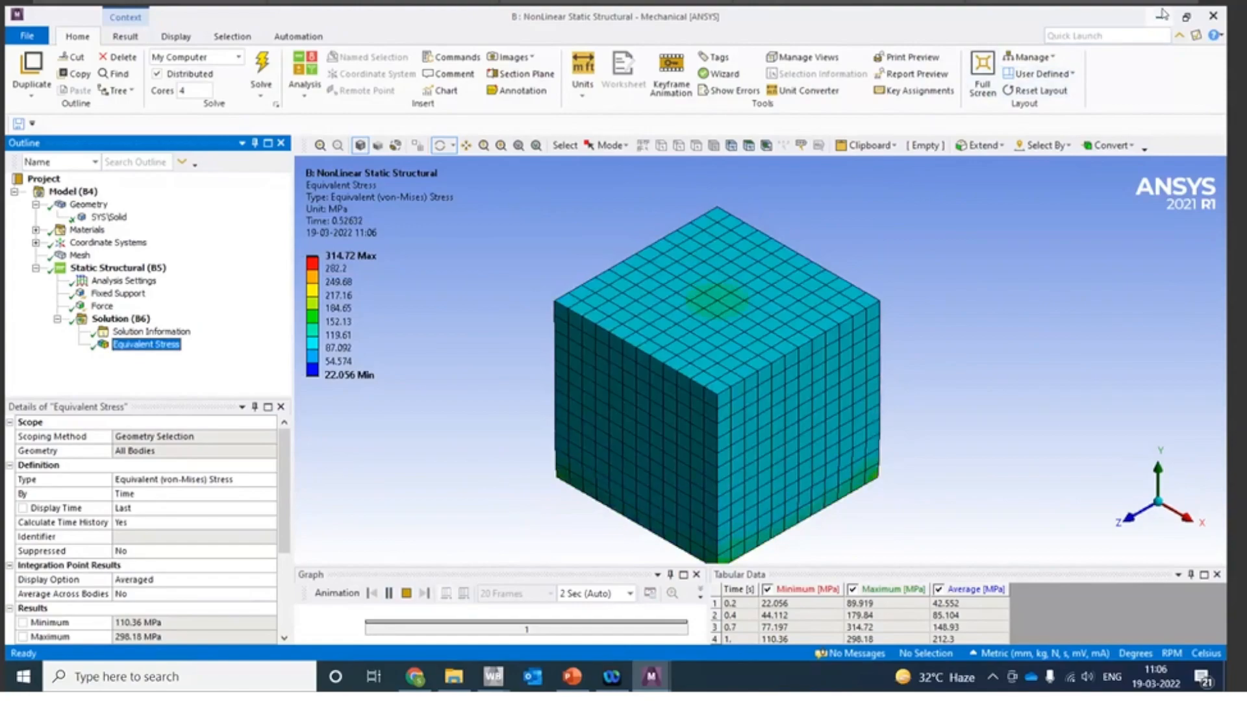
# Step: Switch to the Mechanical window of the linear Static Structural analysis and show its Equivalent Stress maximum for comparison
pyautogui.click(504, 685)
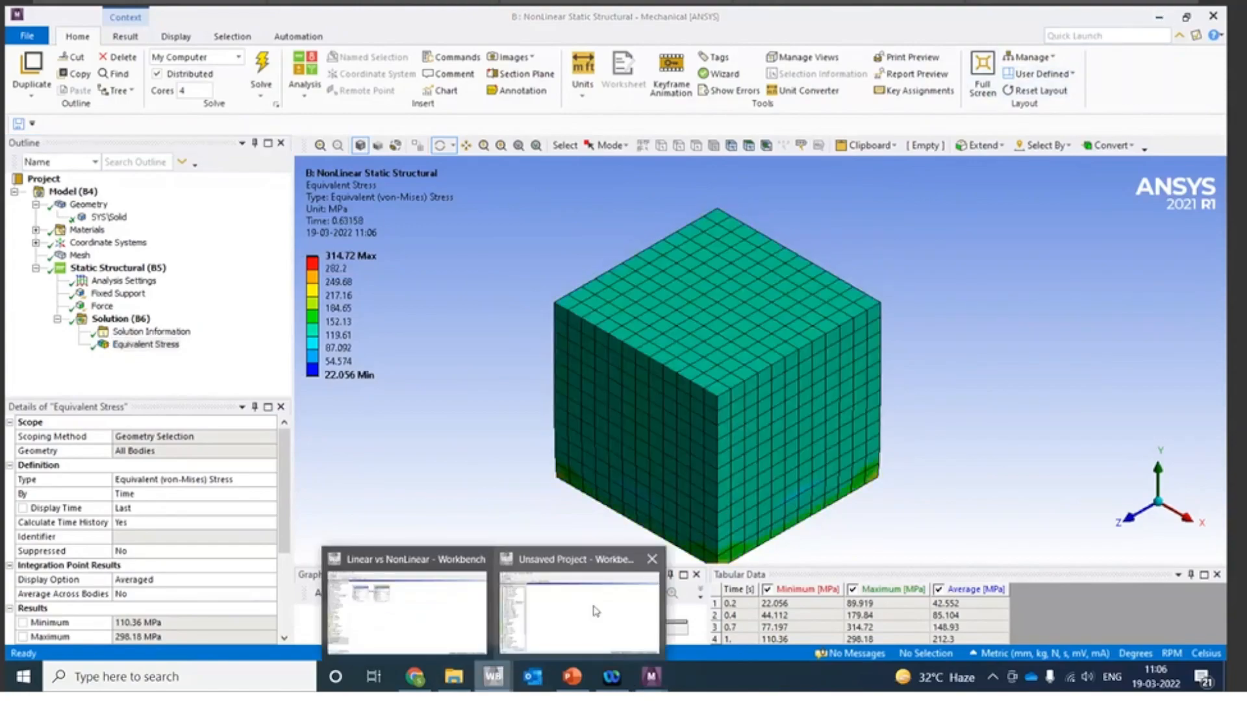
pyautogui.click(595, 610)
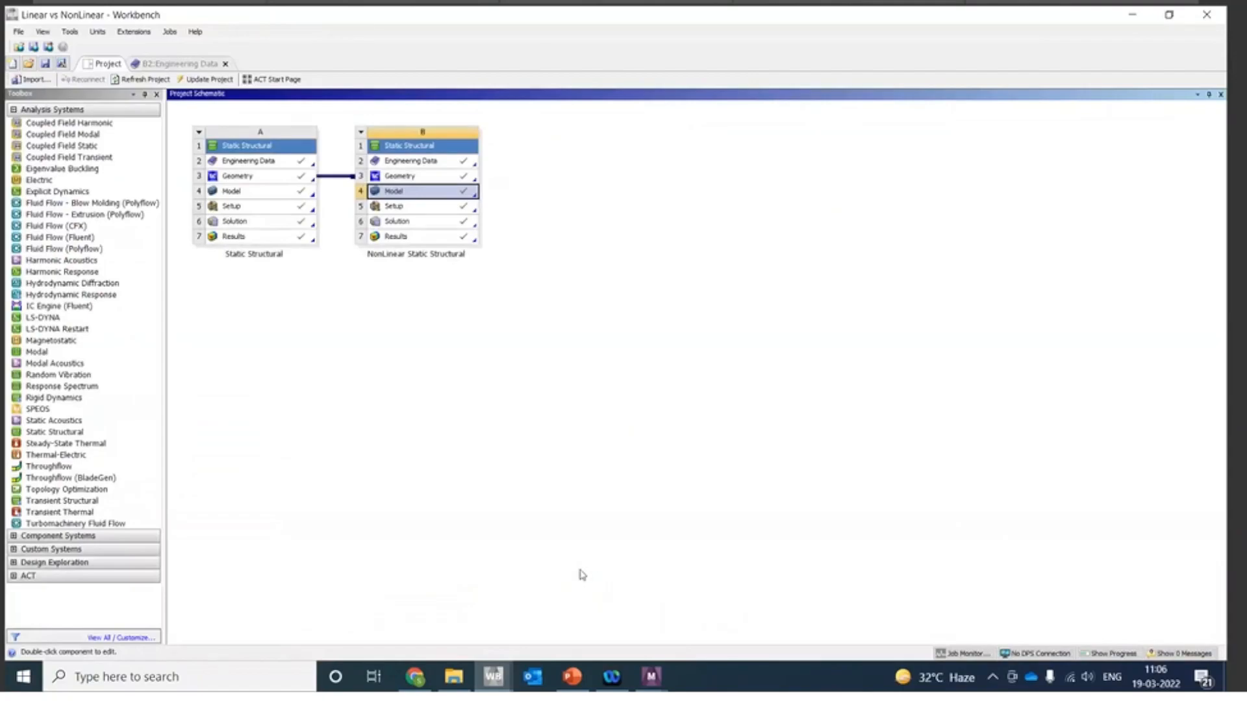
pyautogui.click(652, 679)
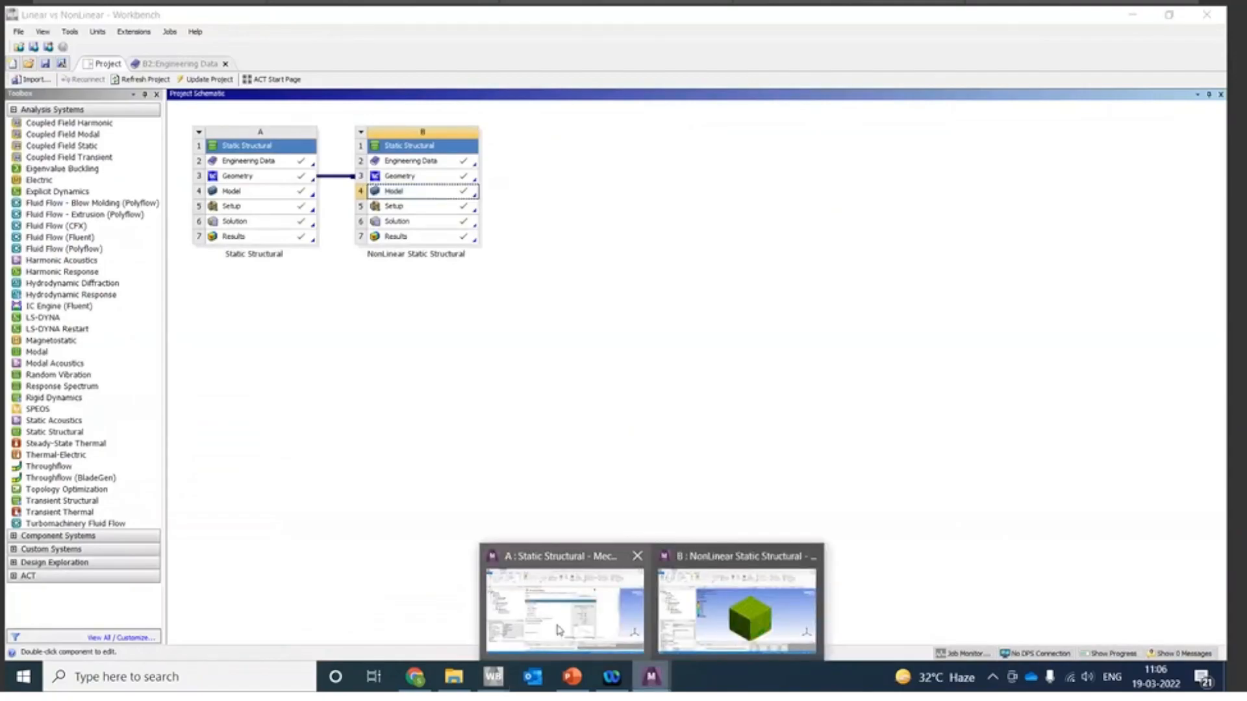
pyautogui.click(559, 630)
pyautogui.click(146, 344)
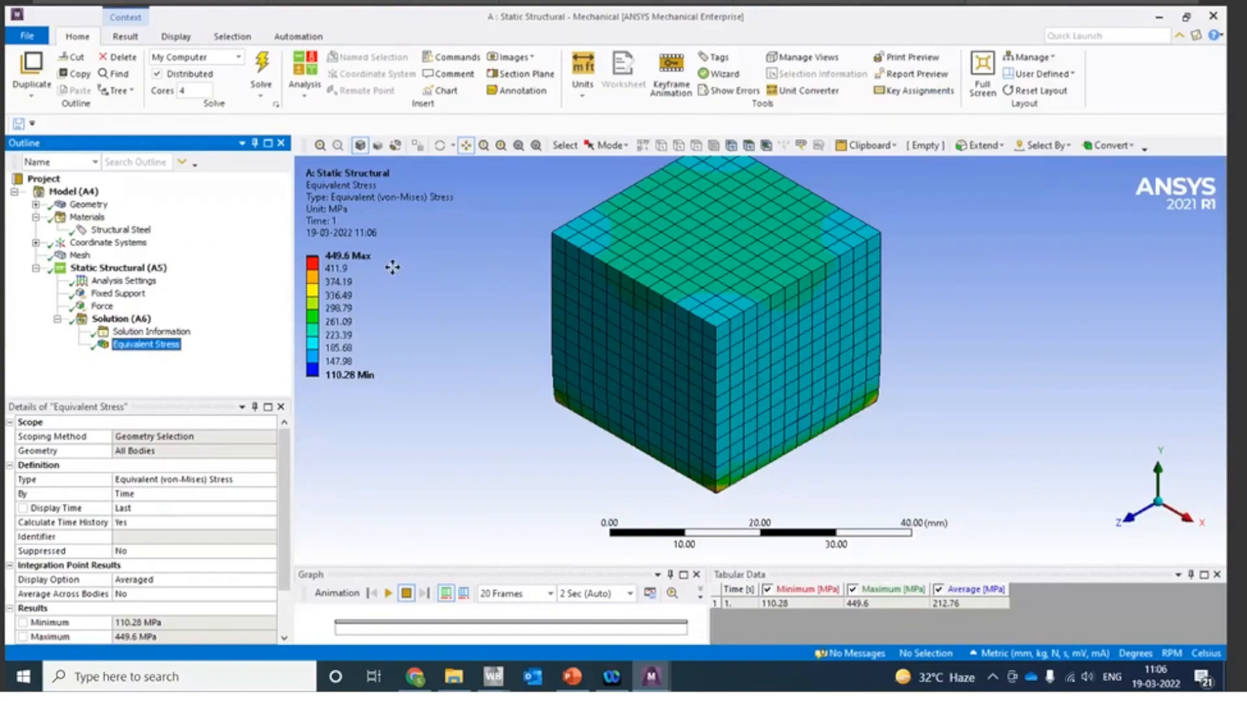
pyautogui.click(357, 266)
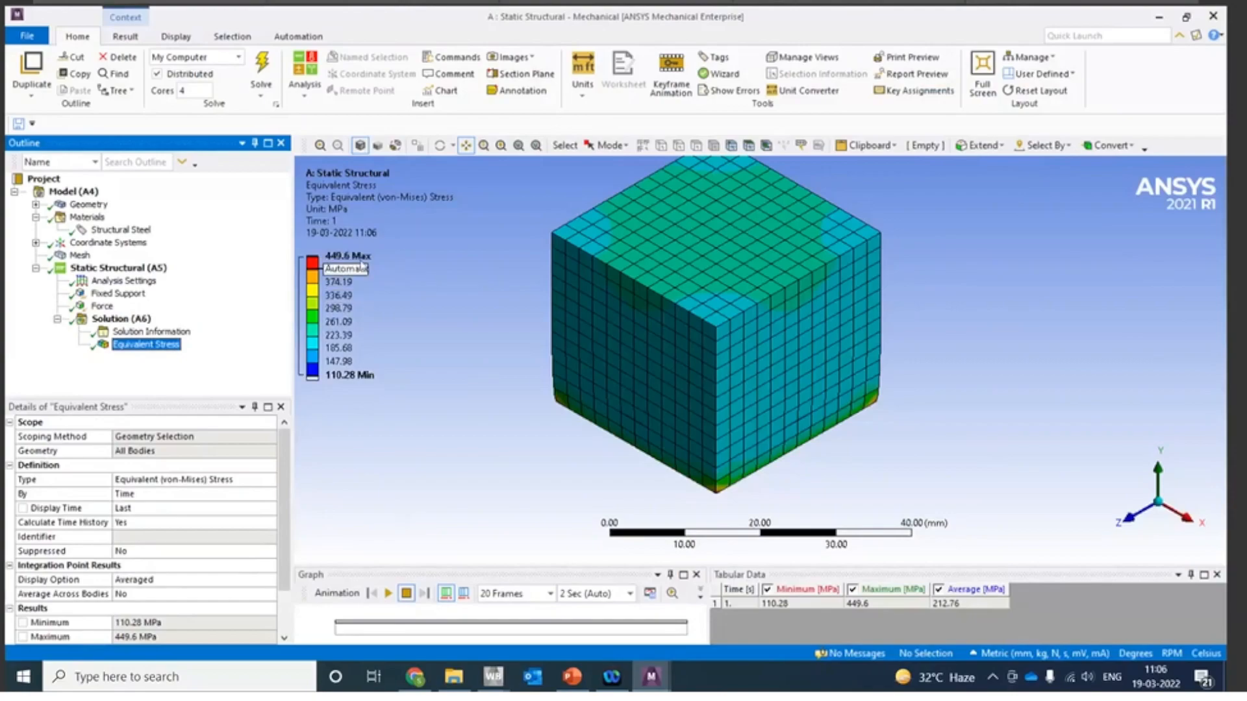
# Step: Return to the NonLinear Static Structural window in Mechanical and show the details of its Solution
pyautogui.click(652, 677)
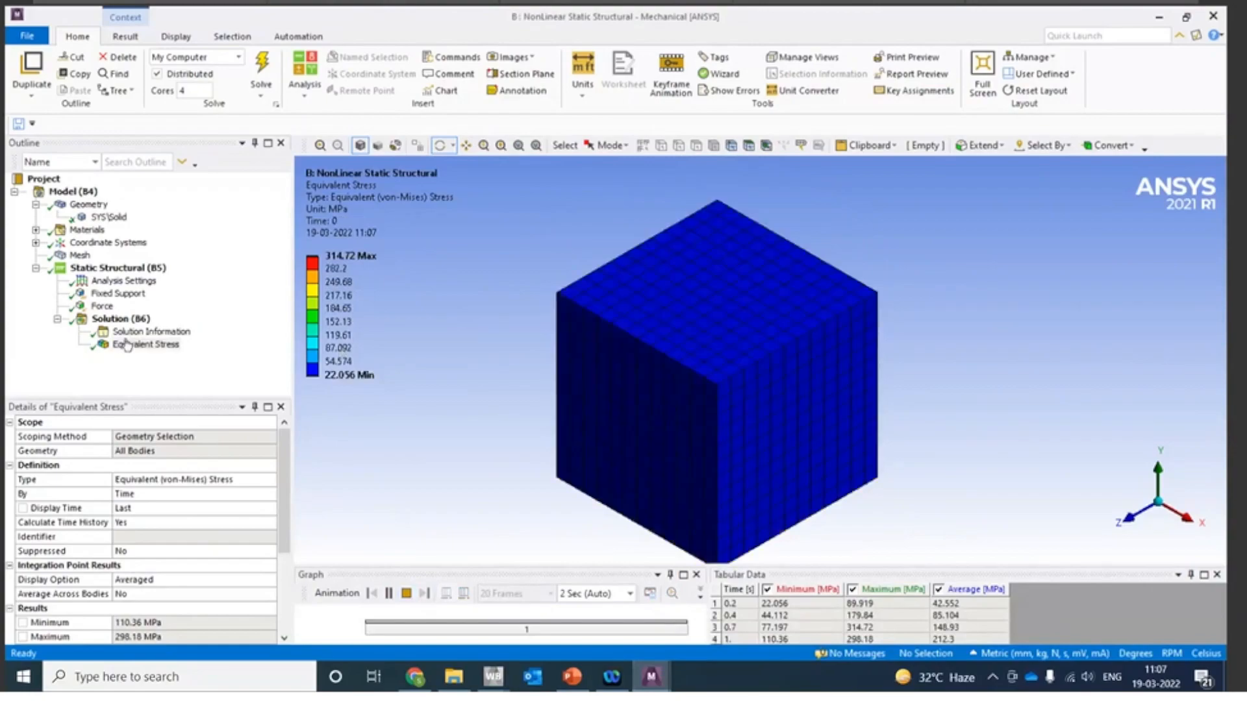
pyautogui.click(104, 306)
pyautogui.click(121, 319)
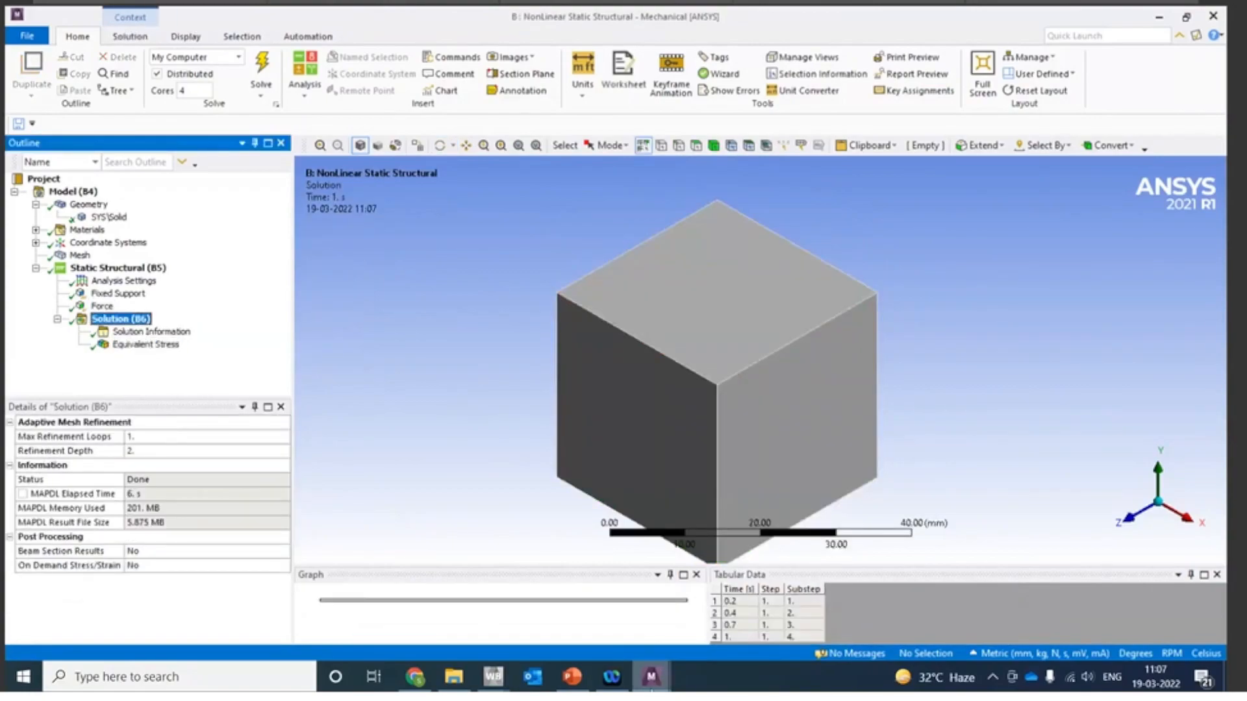
# Step: Switch to the Introduction to FEA presentation in PowerPoint and run the slide show from the Demo slide to Nonlinear Structural Analysis
pyautogui.moveTo(652, 677)
pyautogui.click(580, 685)
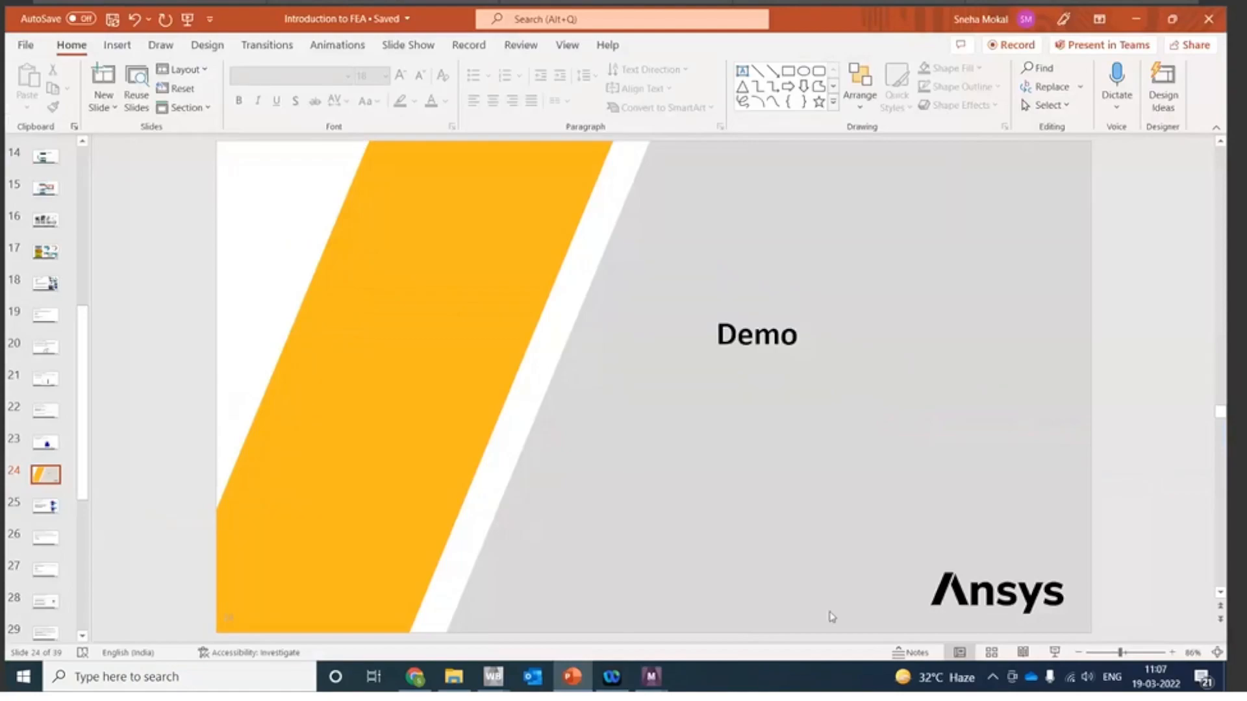
pyautogui.click(1055, 652)
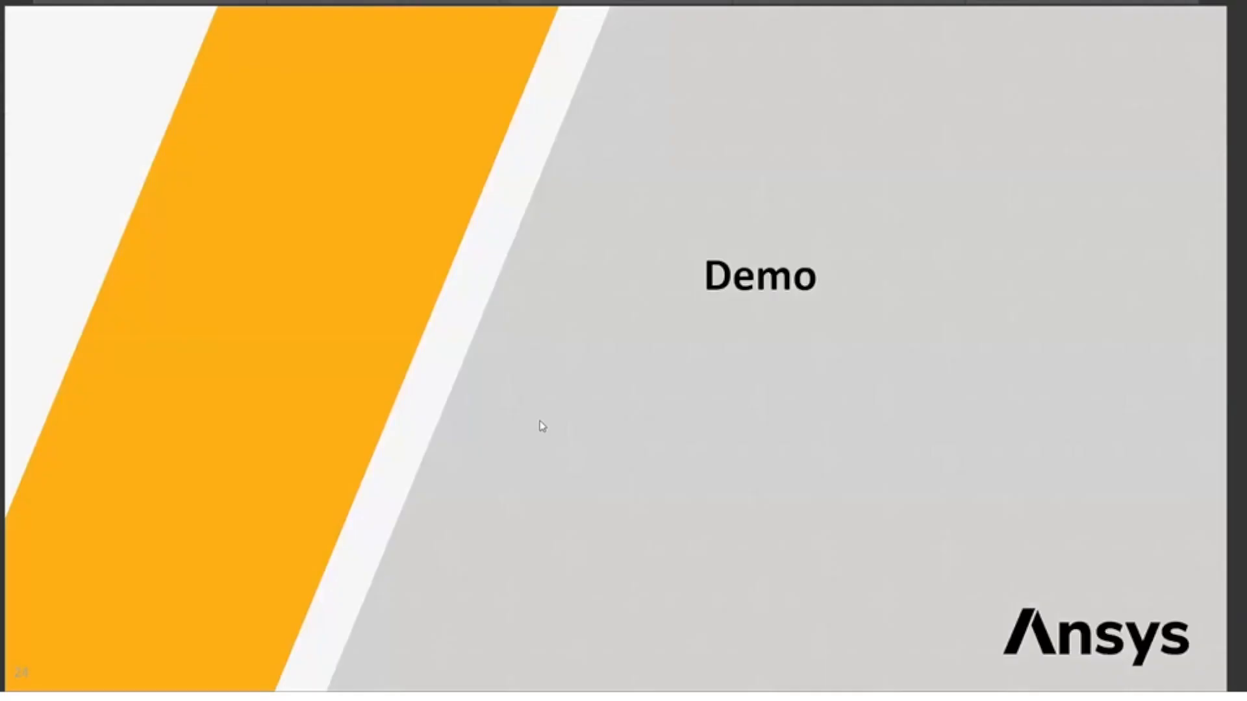
pyautogui.click(548, 425)
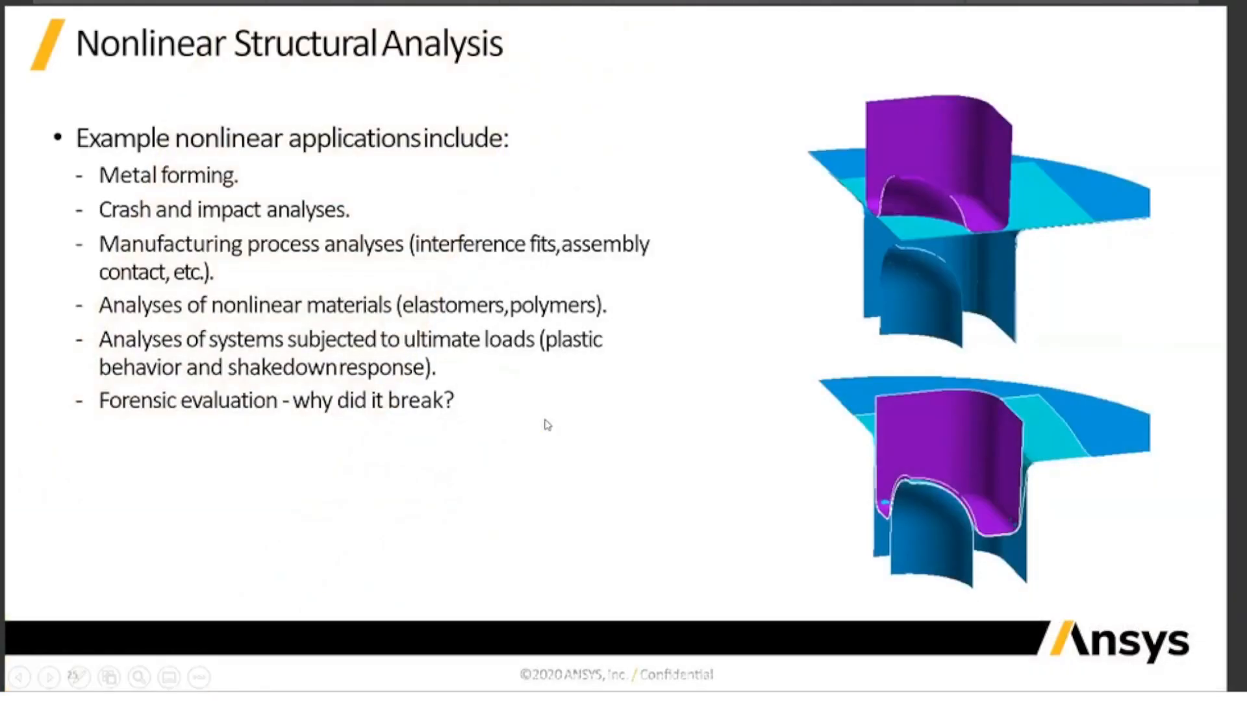
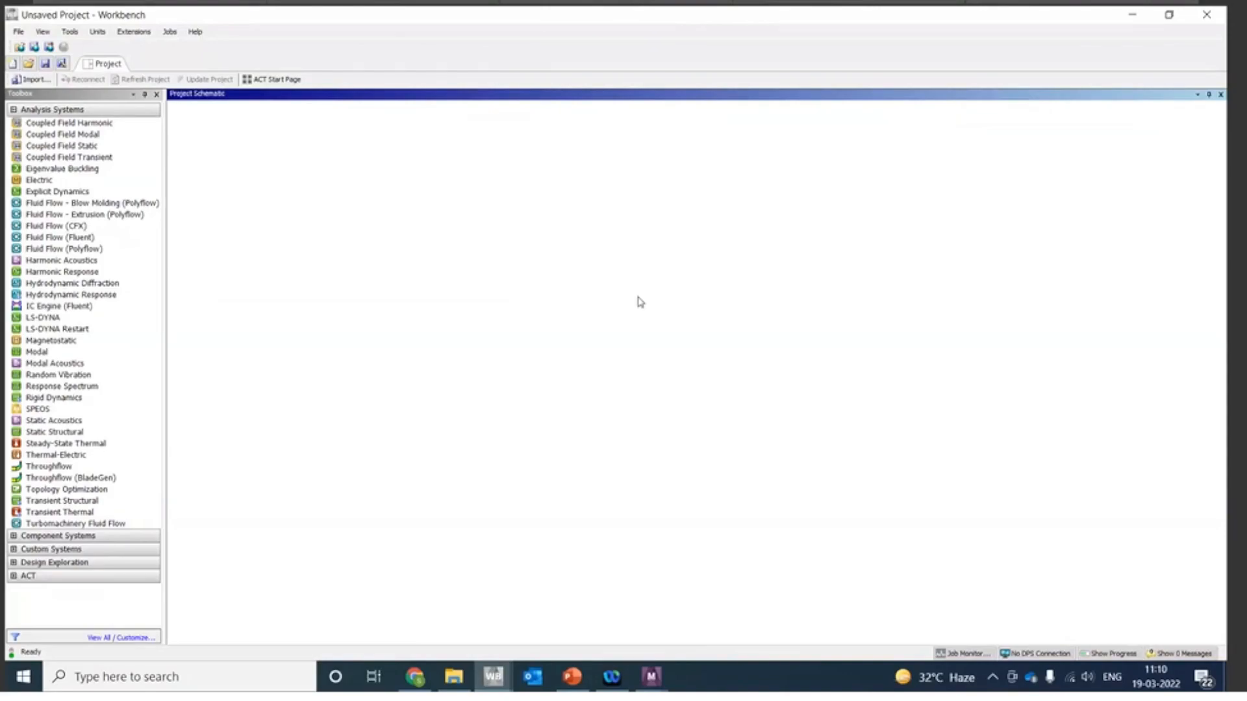
# Step: Add a standalone Modal analysis system to the empty project schematic of the unsaved Workbench project
pyautogui.click(52, 353)
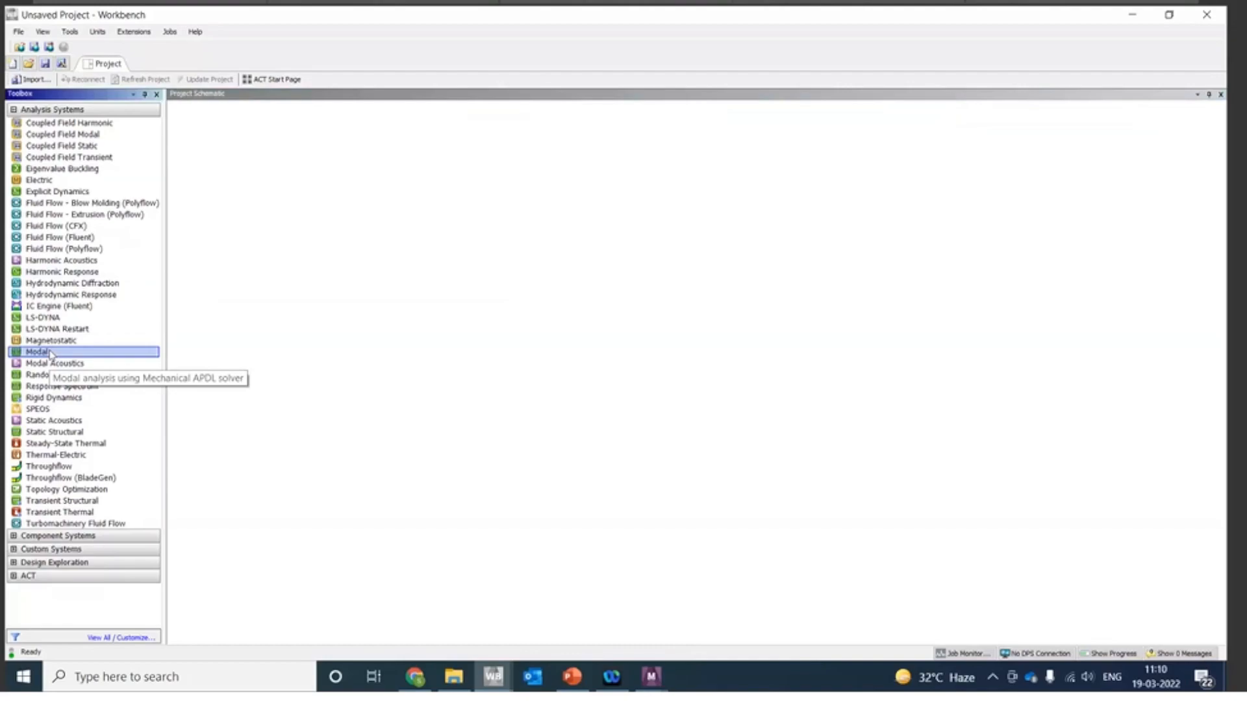
pyautogui.click(80, 273)
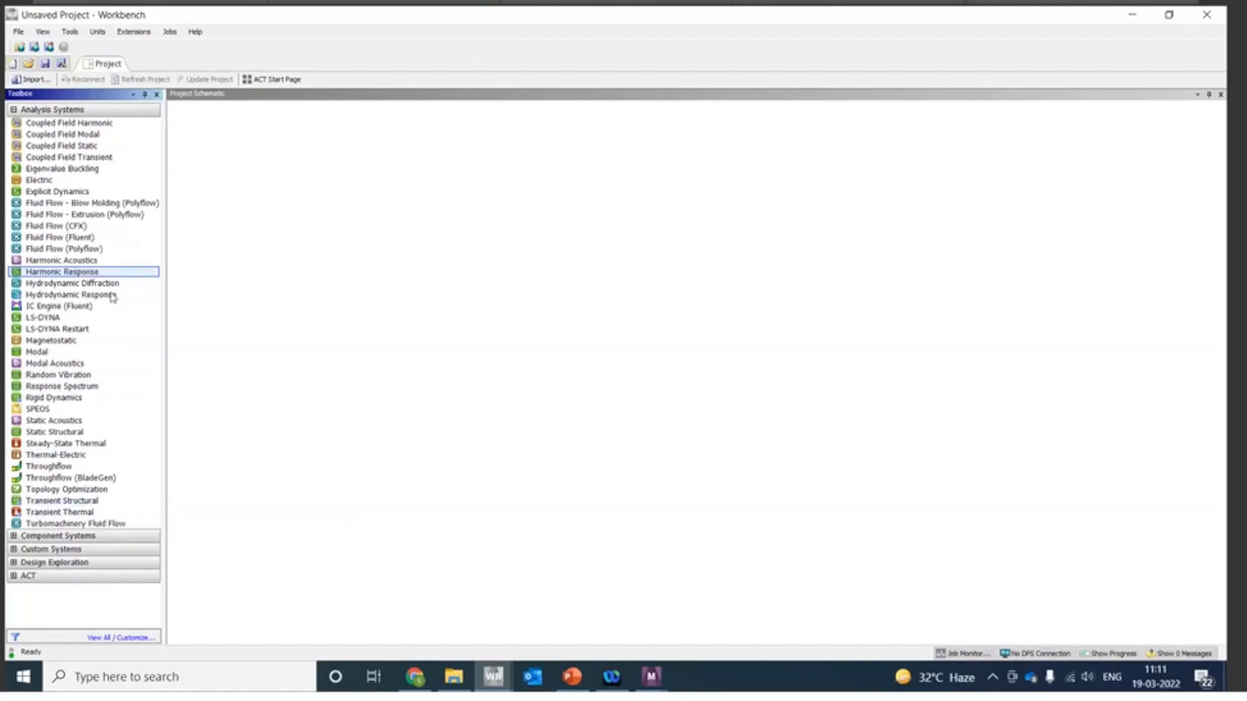
pyautogui.click(83, 352)
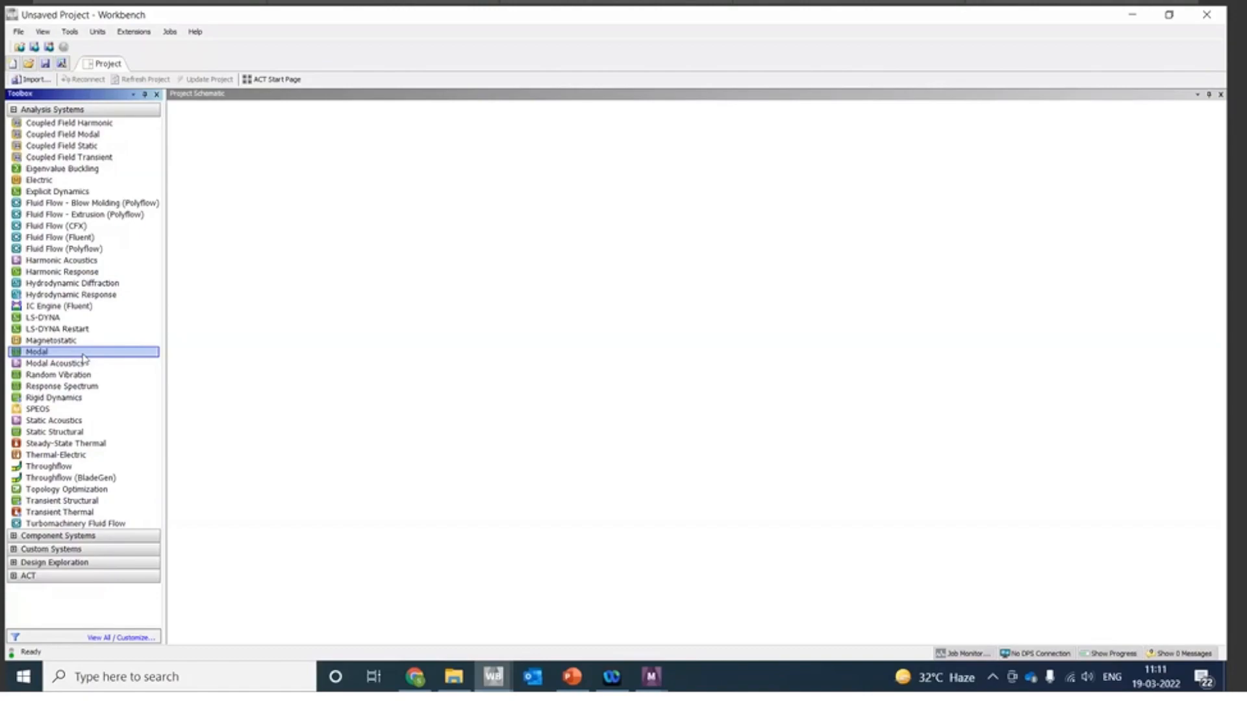
pyautogui.moveTo(83, 357); pyautogui.dragTo(489, 389)
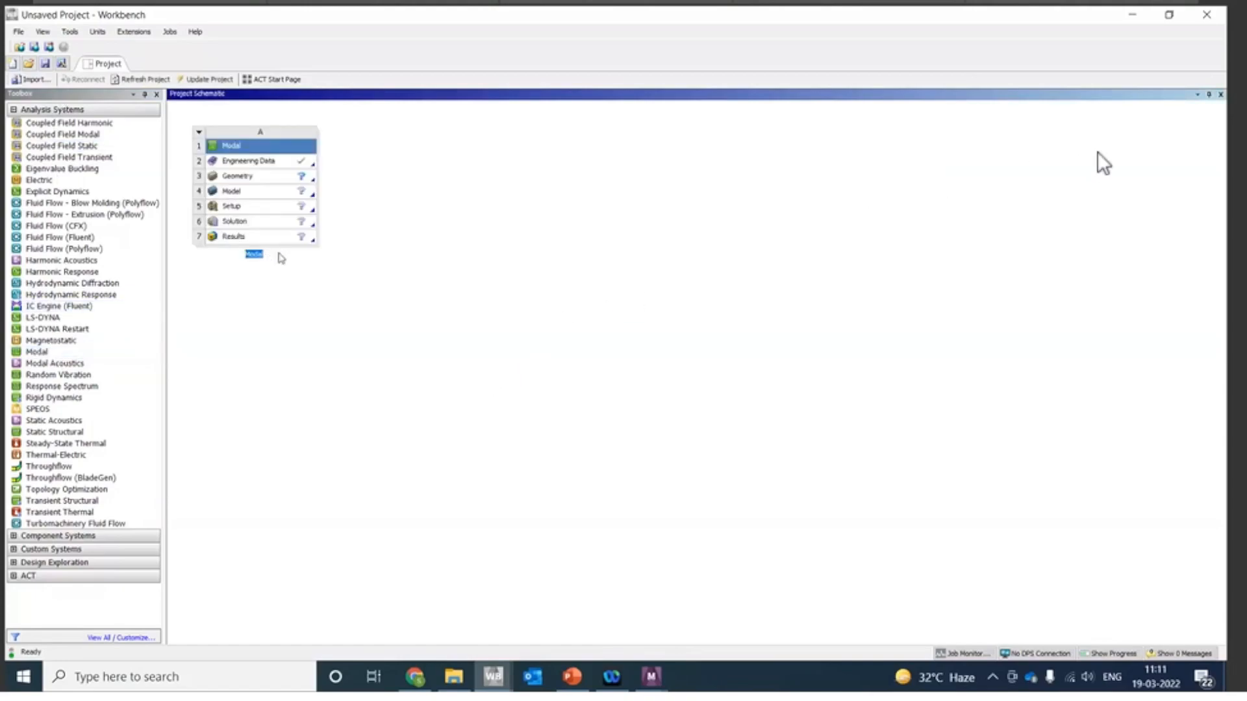
# Step: Import the Plate with Hole.scdoc geometry into the Modal system and open its Model in Mechanical
pyautogui.click(309, 262)
pyautogui.click(302, 180)
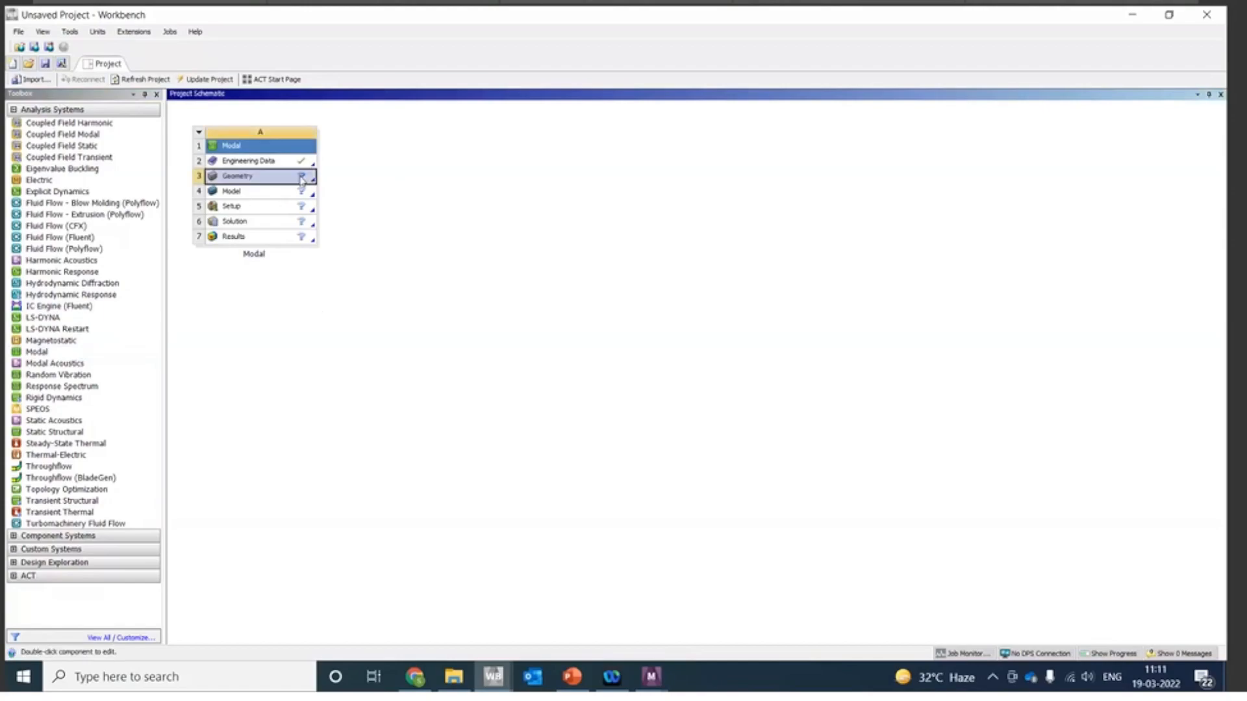
pyautogui.rightClick(301, 180)
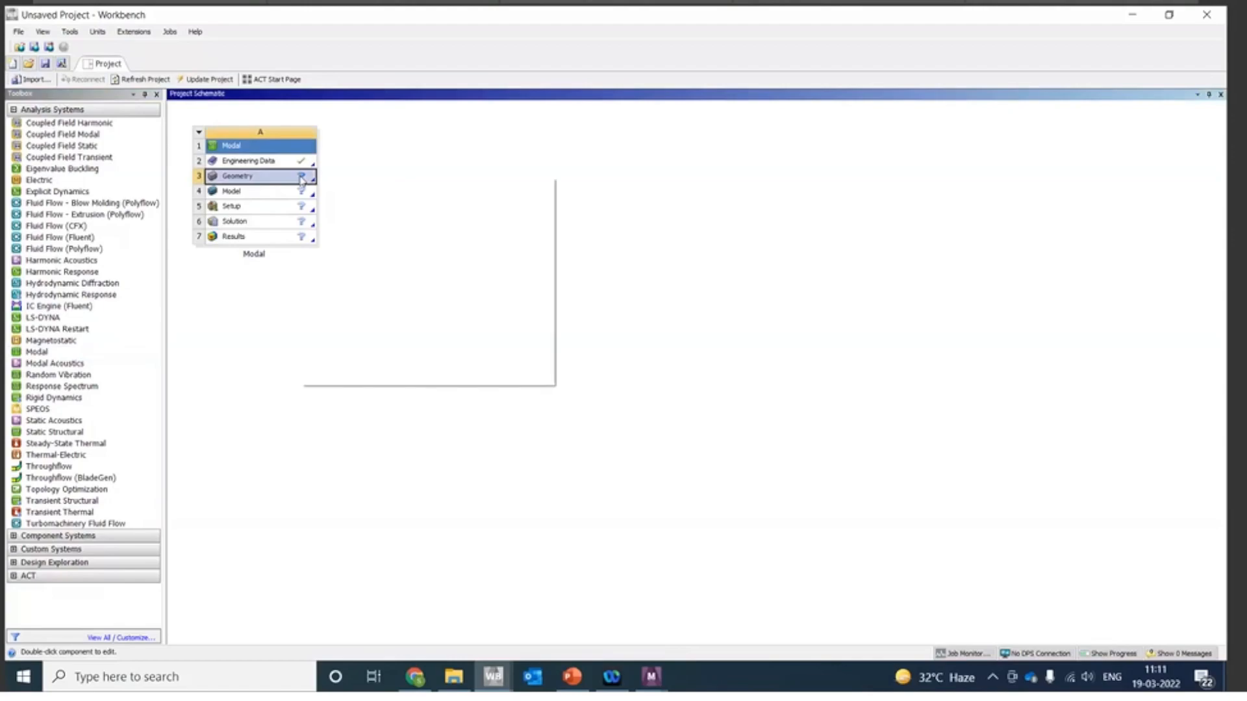
pyautogui.moveTo(422, 212)
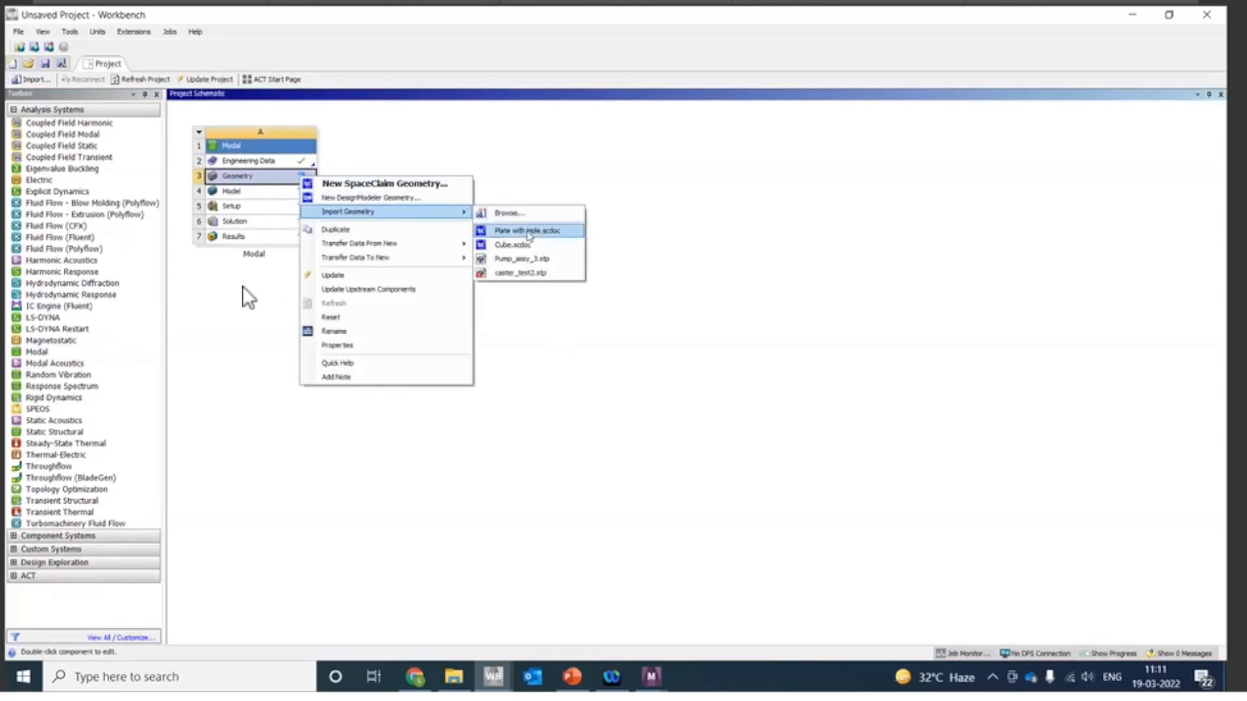
pyautogui.click(528, 232)
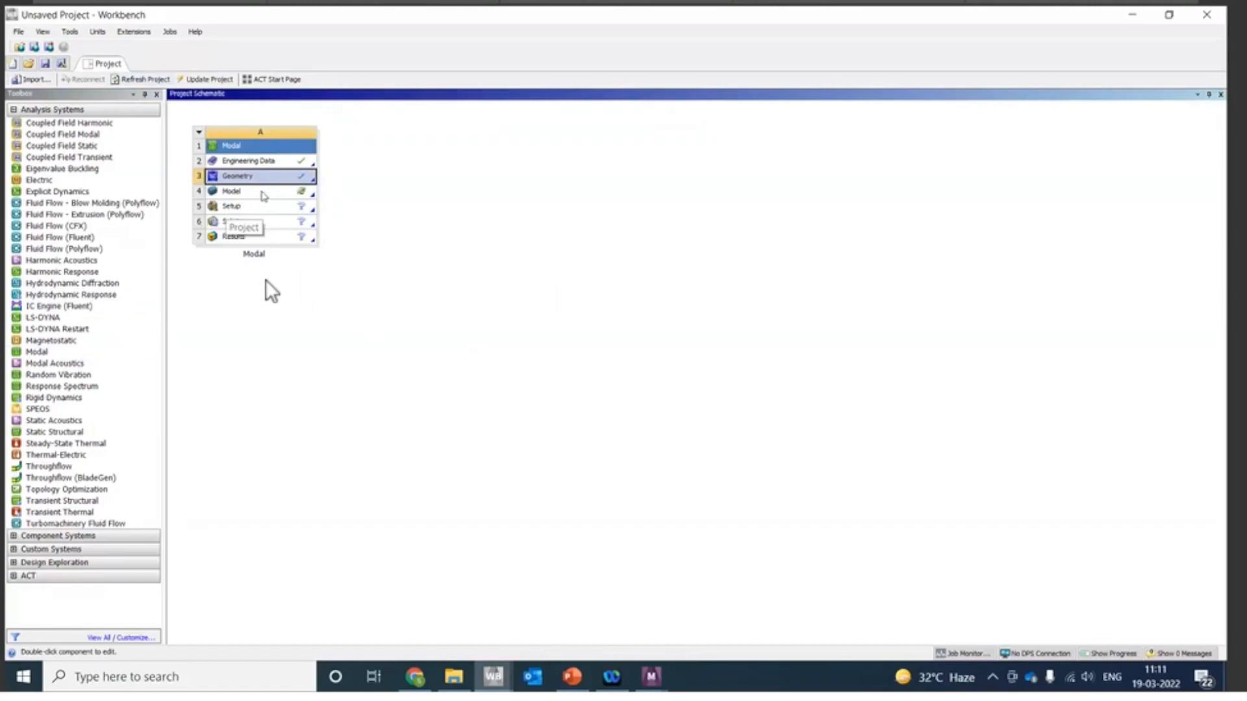
pyautogui.doubleClick(260, 193)
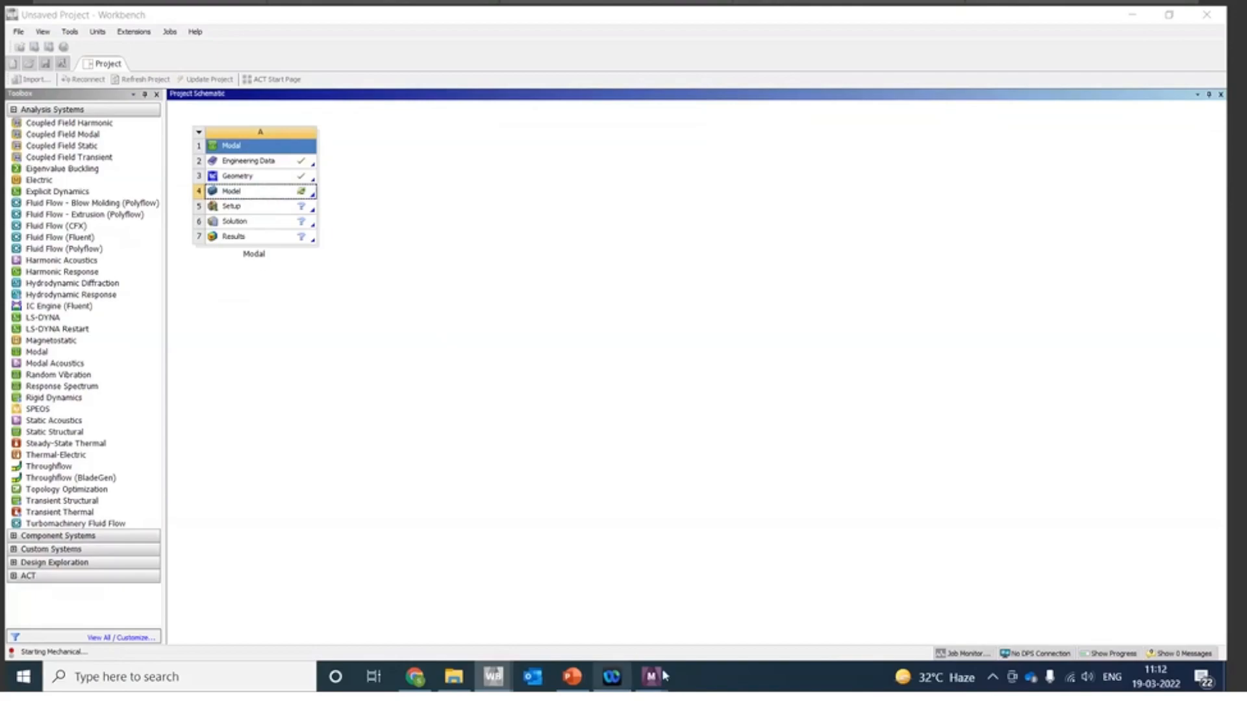
# Step: Close the Linear vs NonLinear Workbench project without saving its changes
pyautogui.moveTo(660, 680)
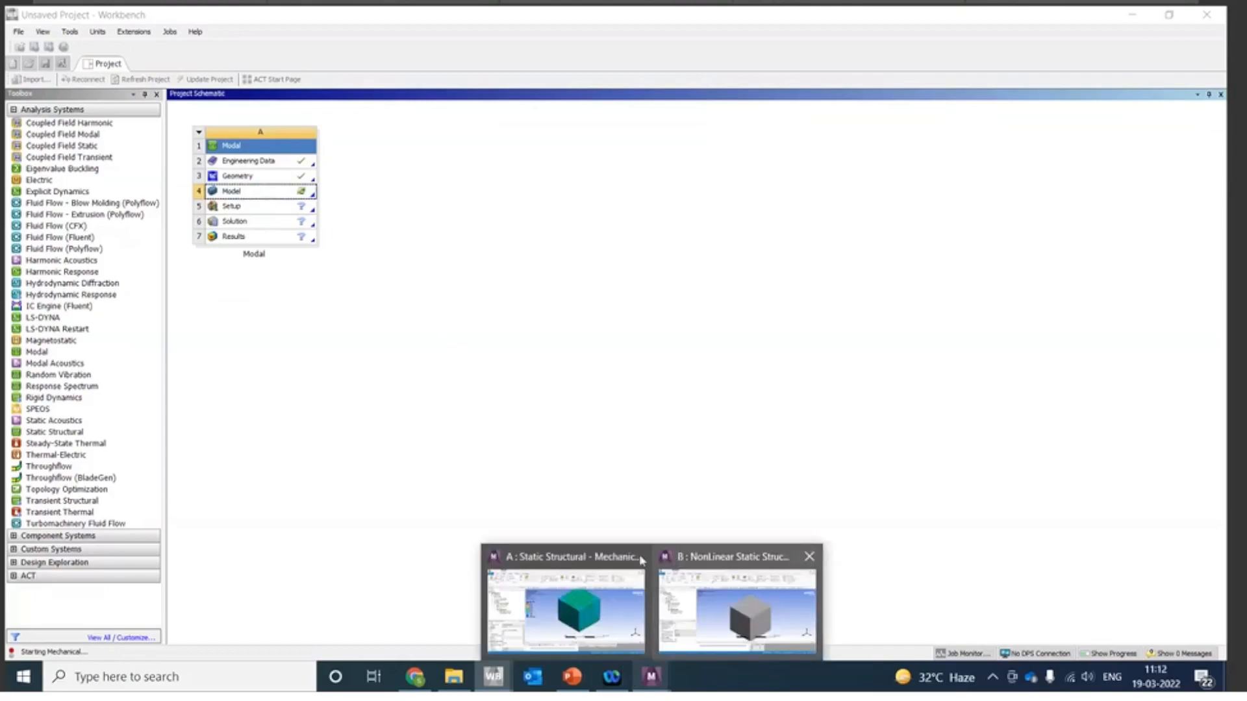
pyautogui.moveTo(493, 677)
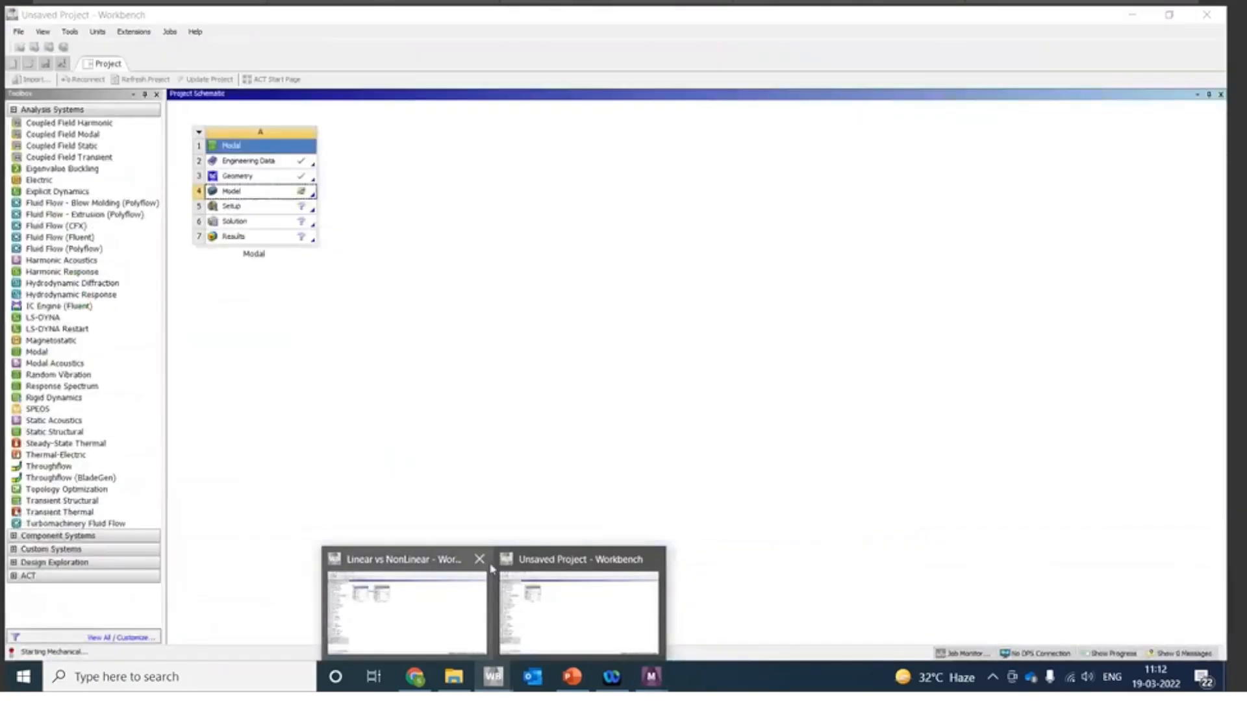
pyautogui.click(489, 571)
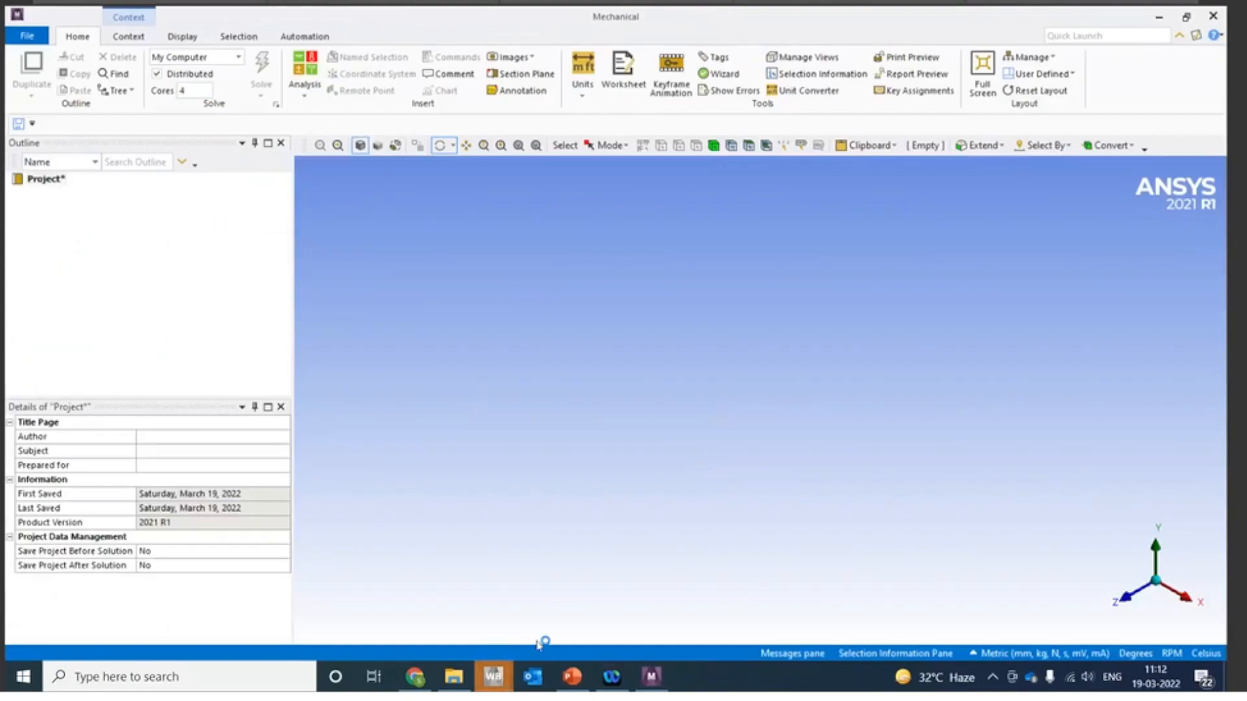
pyautogui.click(484, 682)
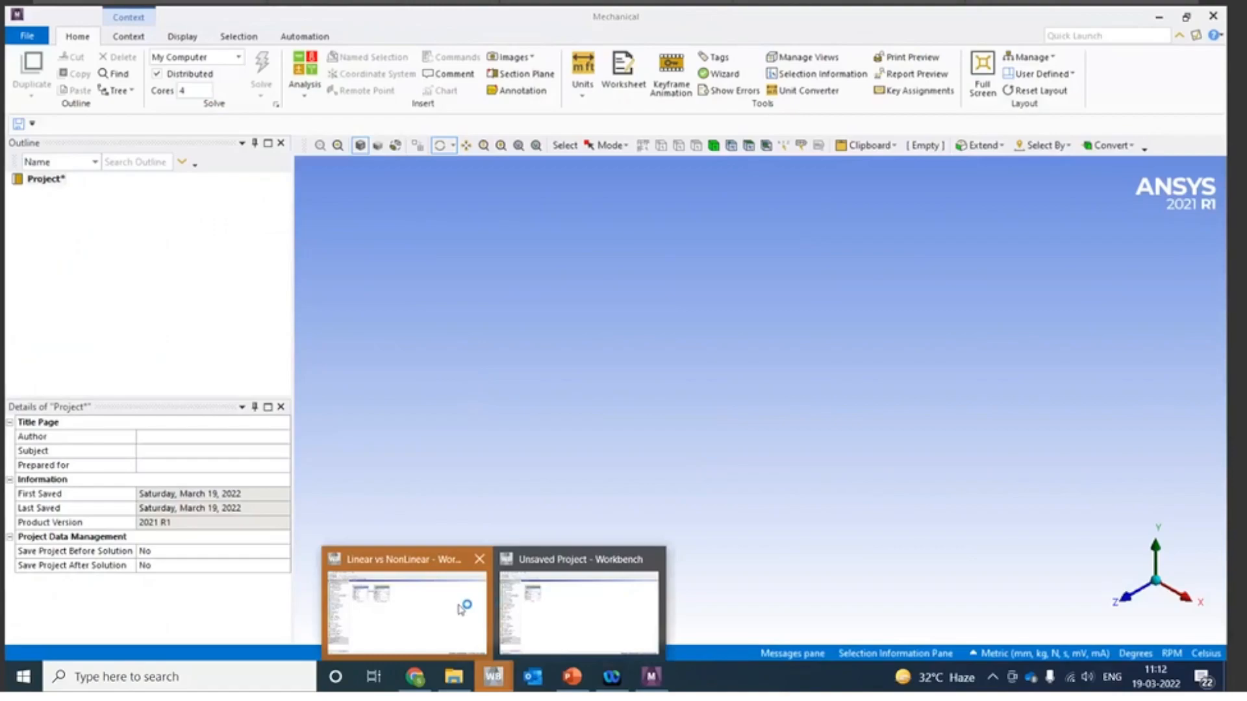
pyautogui.click(460, 609)
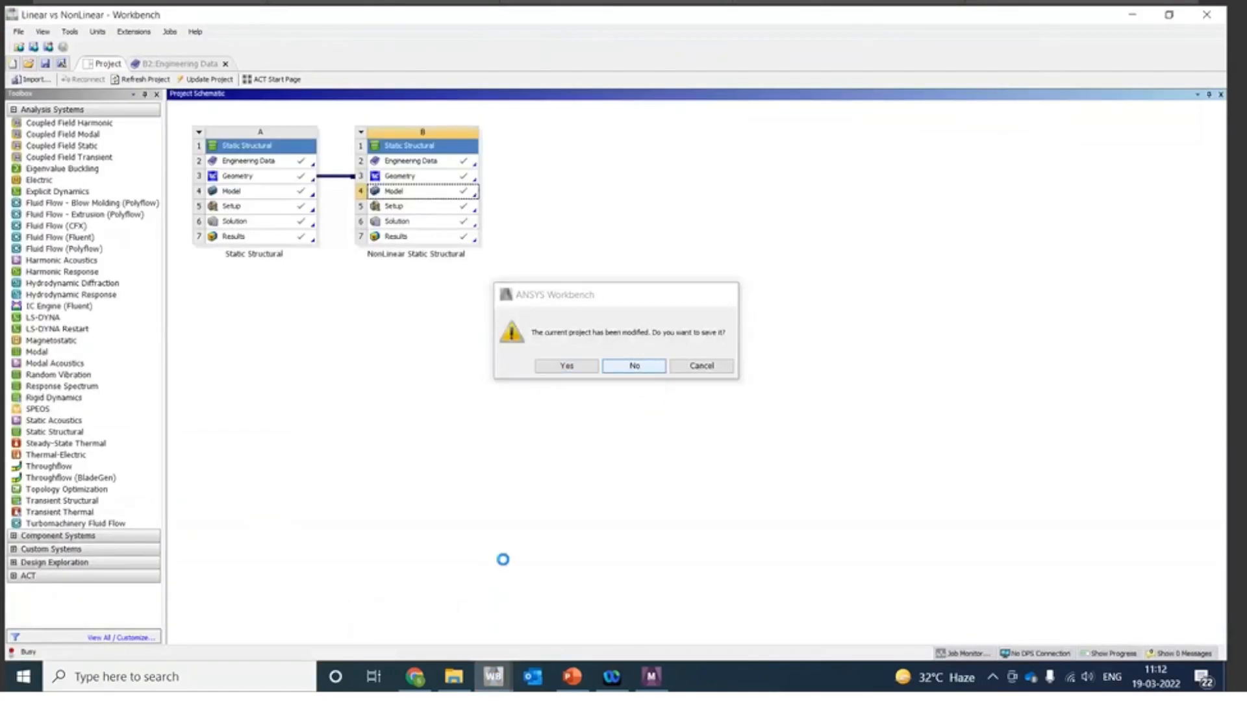
pyautogui.press('Return')
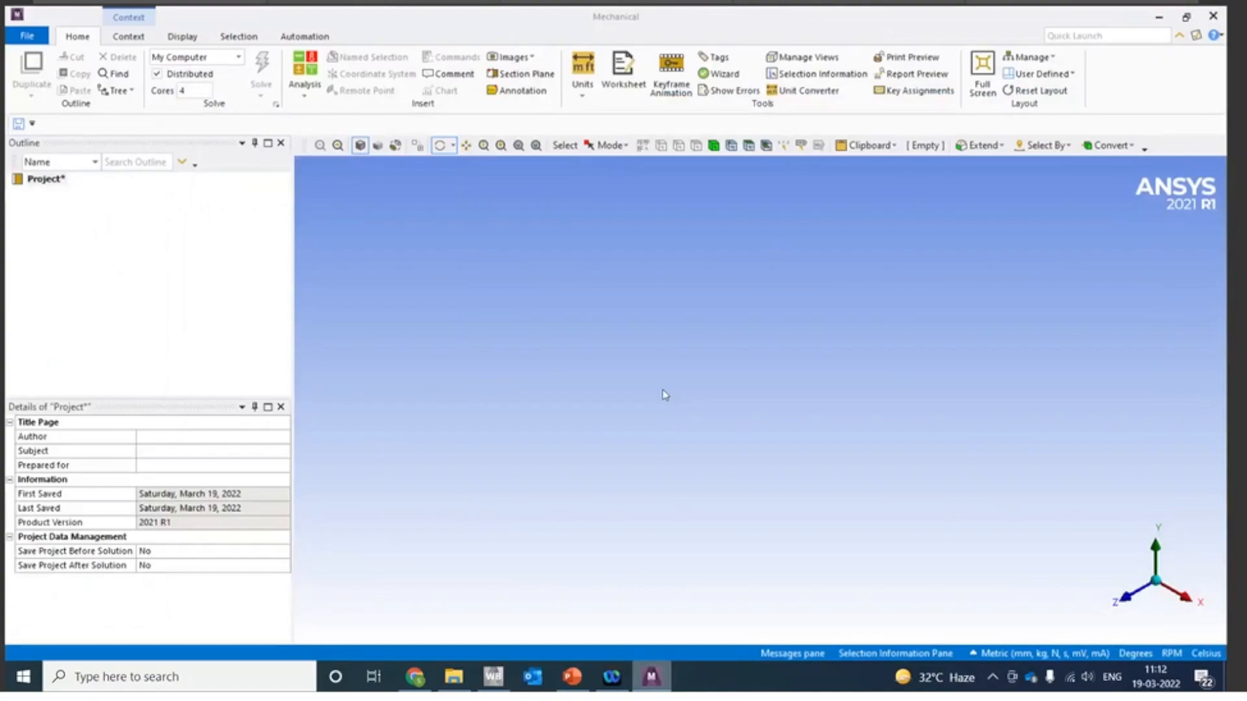
pyautogui.click(488, 679)
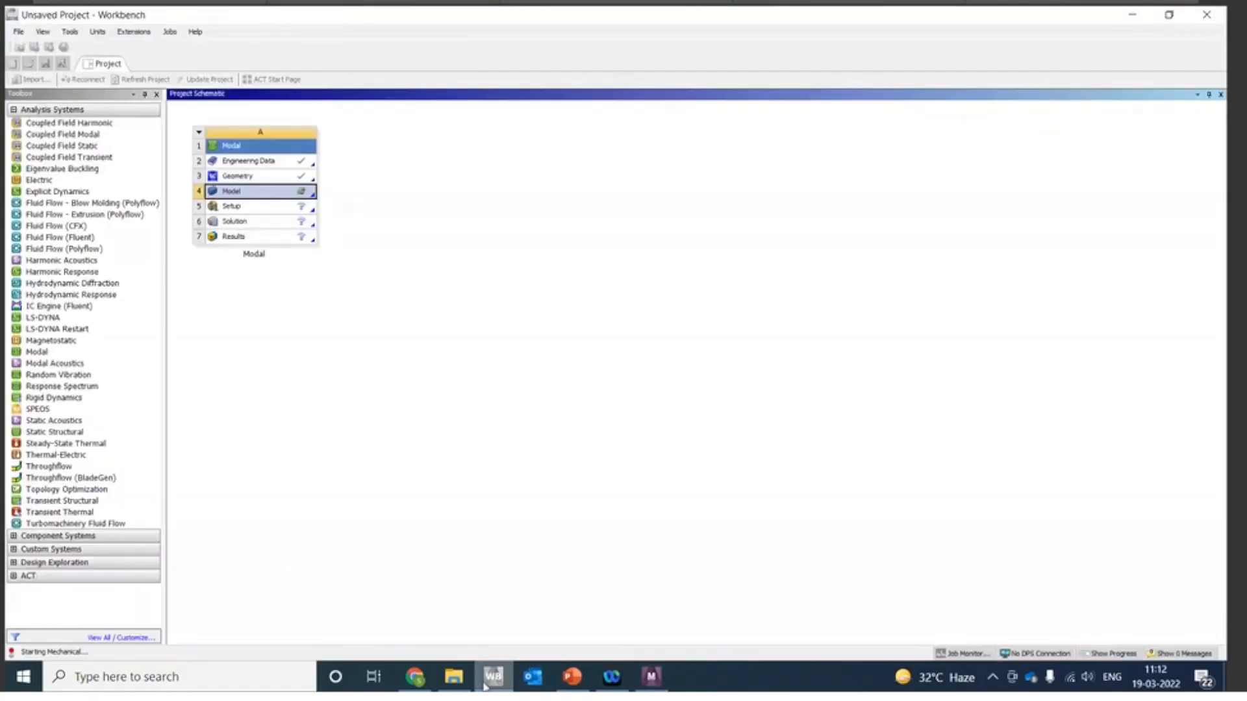
pyautogui.click(647, 684)
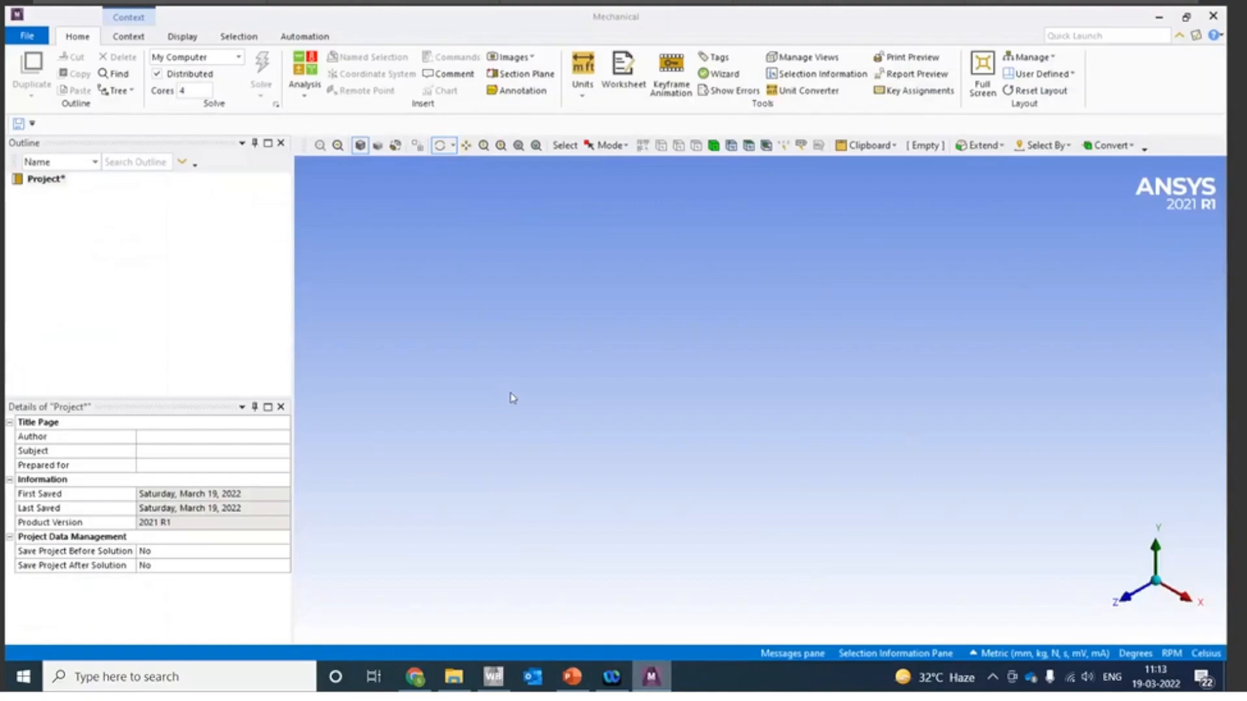
pyautogui.click(497, 678)
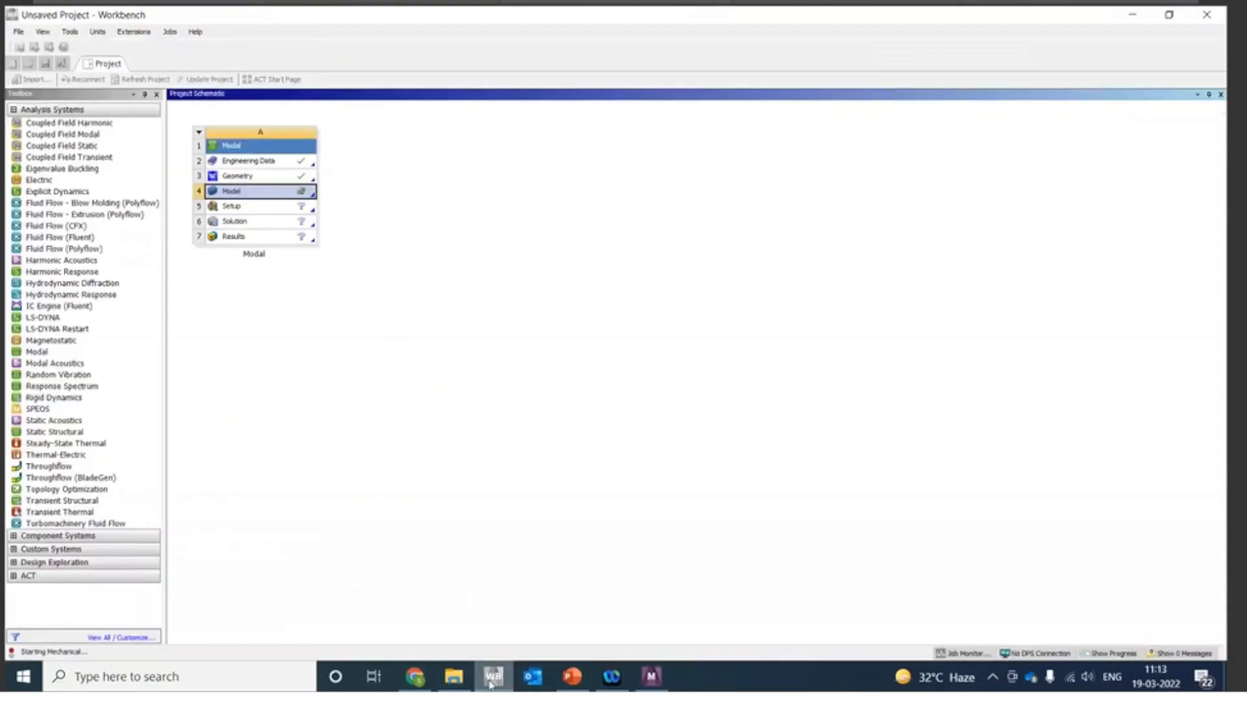
pyautogui.click(649, 678)
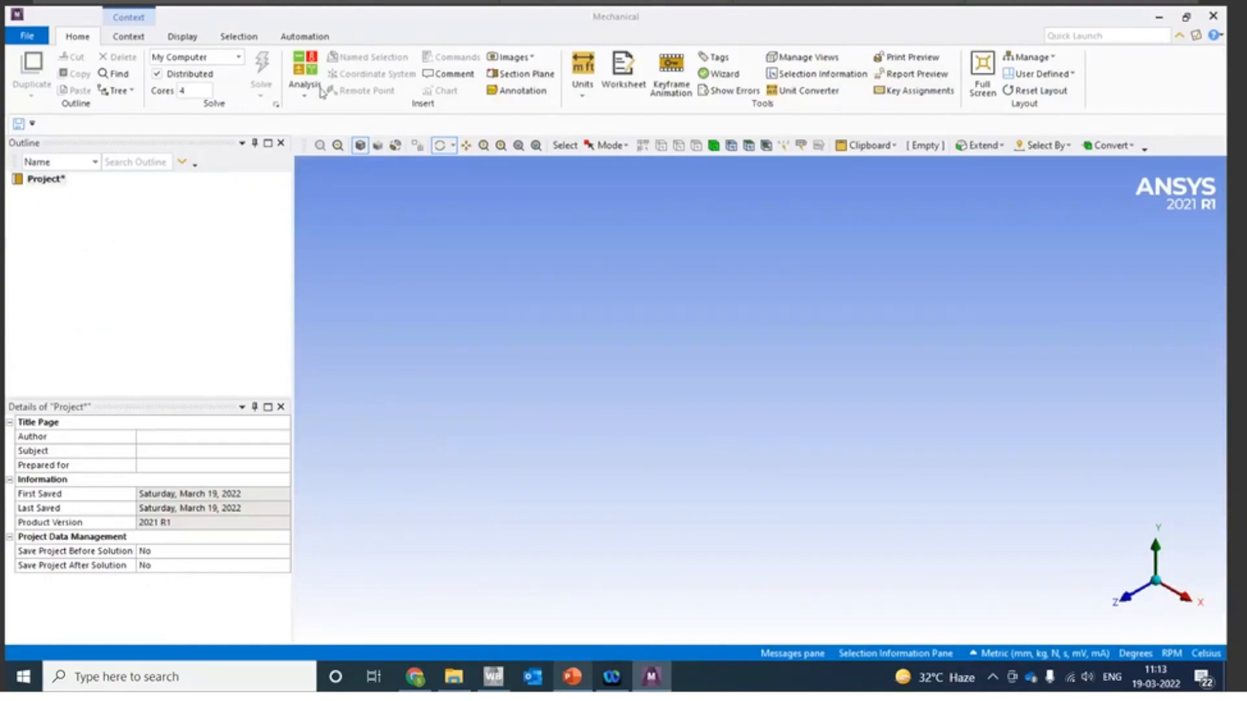
pyautogui.click(505, 685)
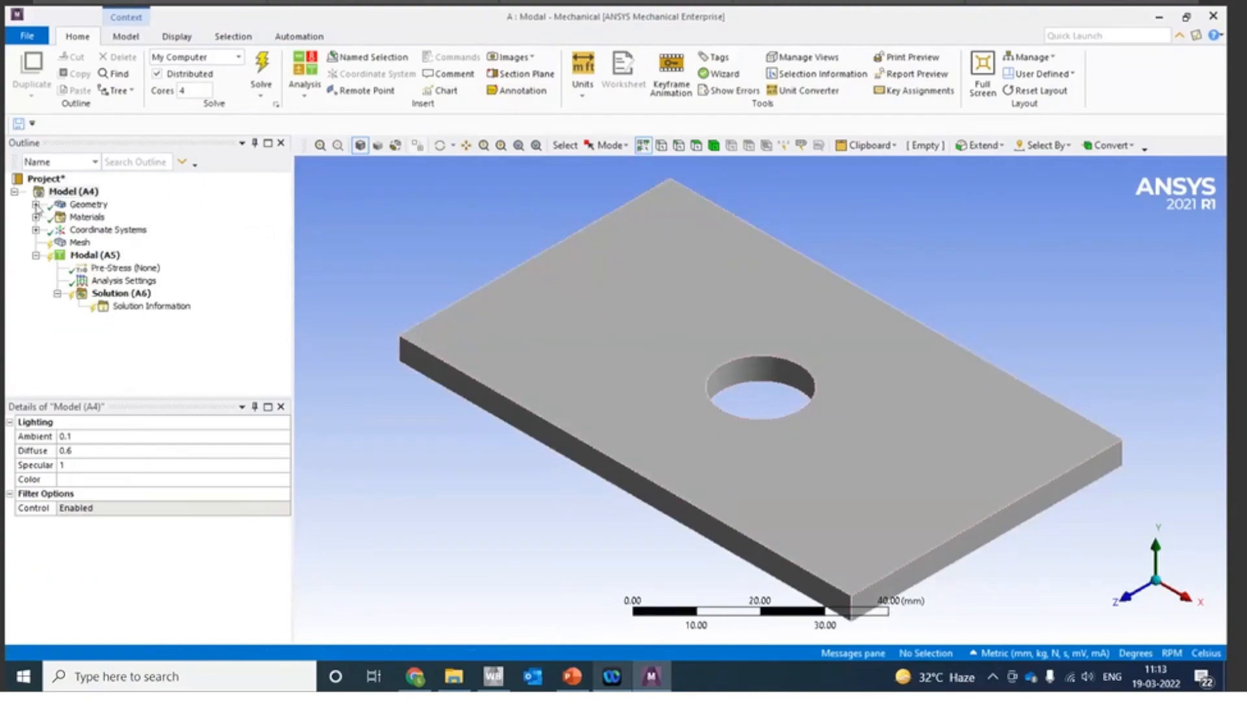
# Step: Examine the Stiffness Behavior and material Assignment of the Plate with Hole solid in the Modal model
pyautogui.click(35, 205)
pyautogui.click(159, 219)
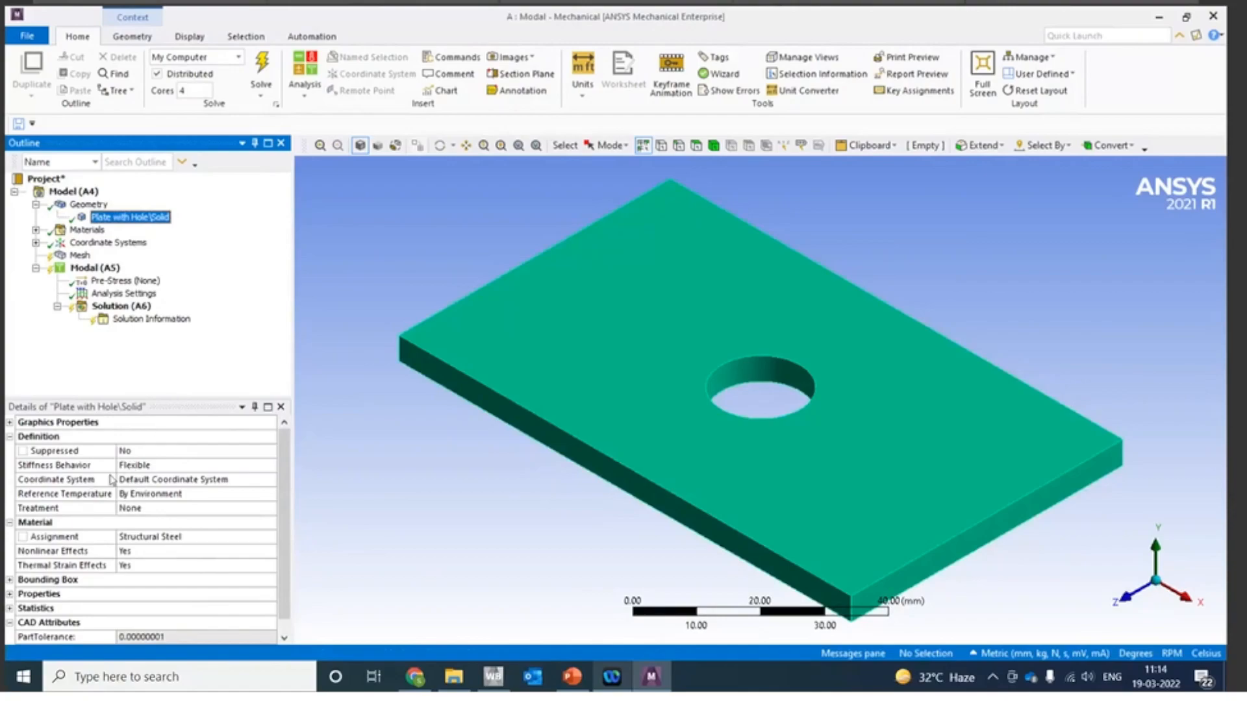
pyautogui.click(147, 466)
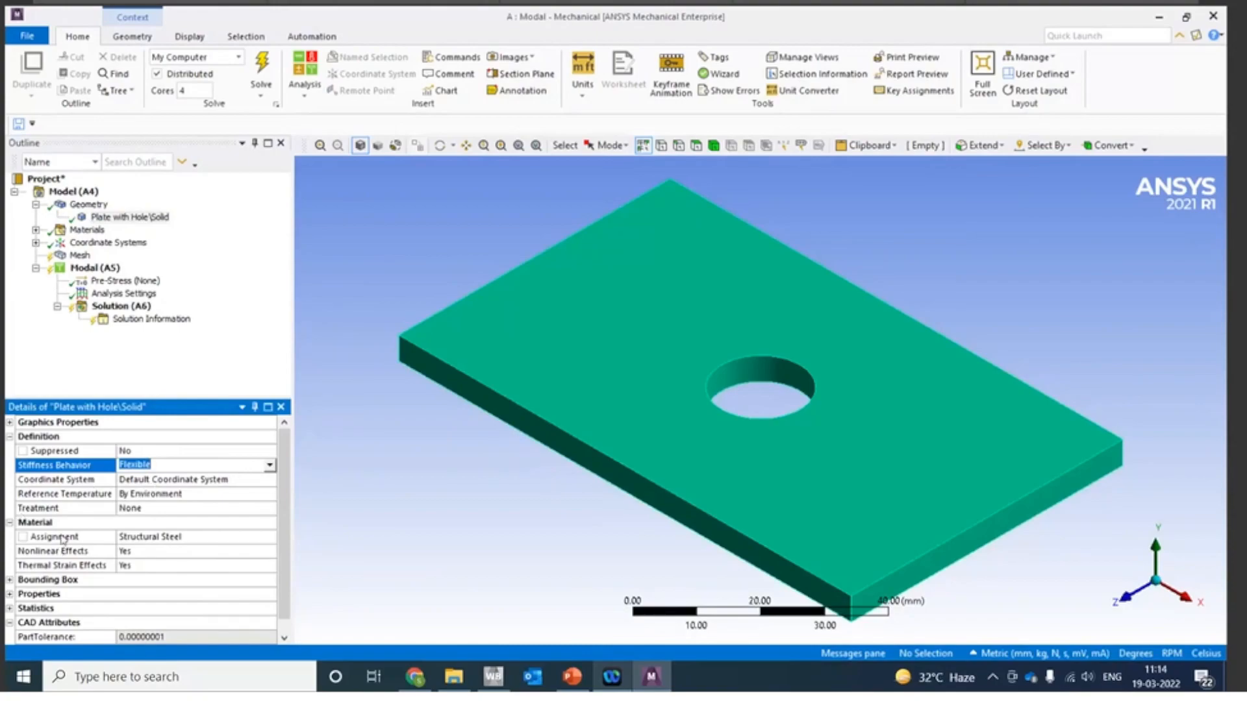
pyautogui.click(172, 538)
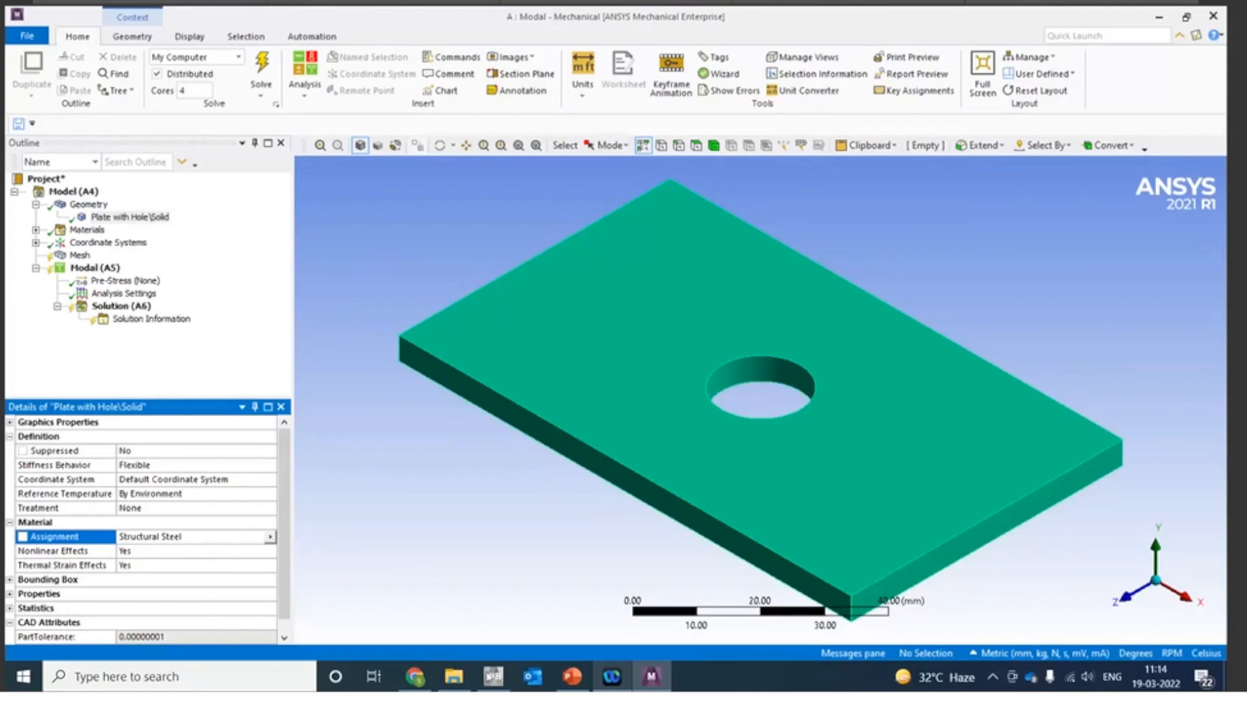
# Step: Add Aluminum Alloy from the General Materials data source to the Modal system's Engineering Data in Workbench
pyautogui.click(494, 677)
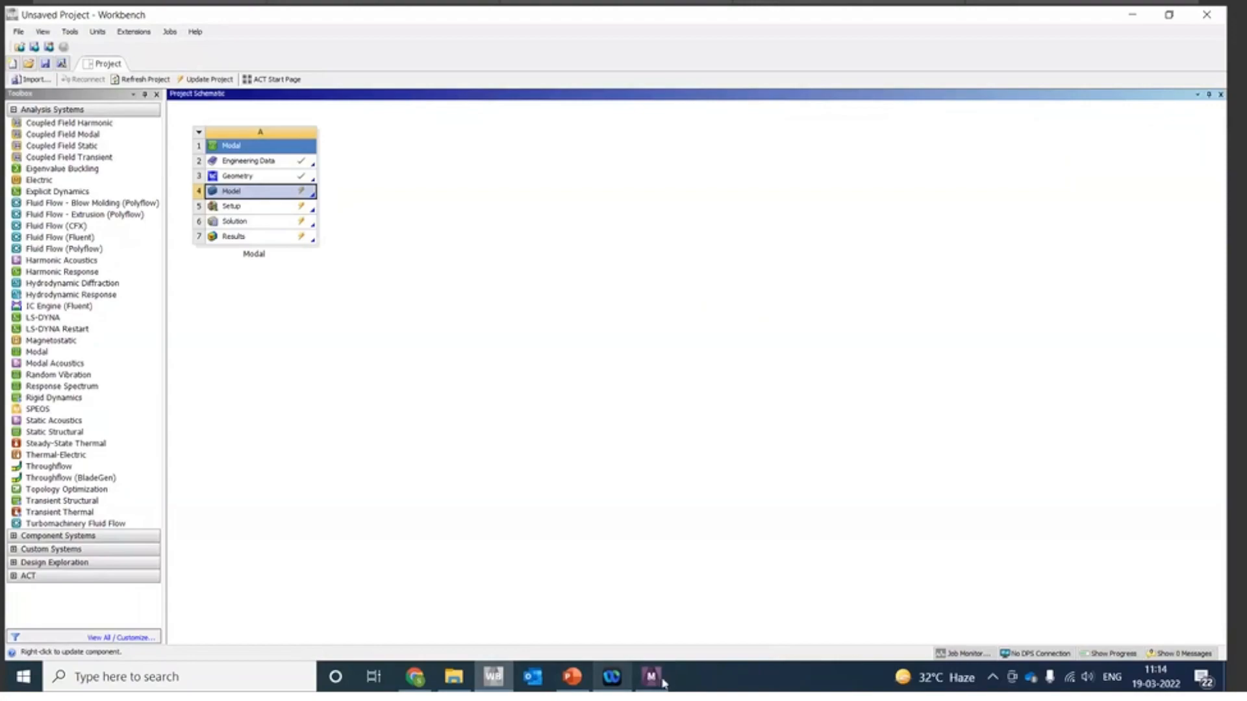
pyautogui.doubleClick(286, 162)
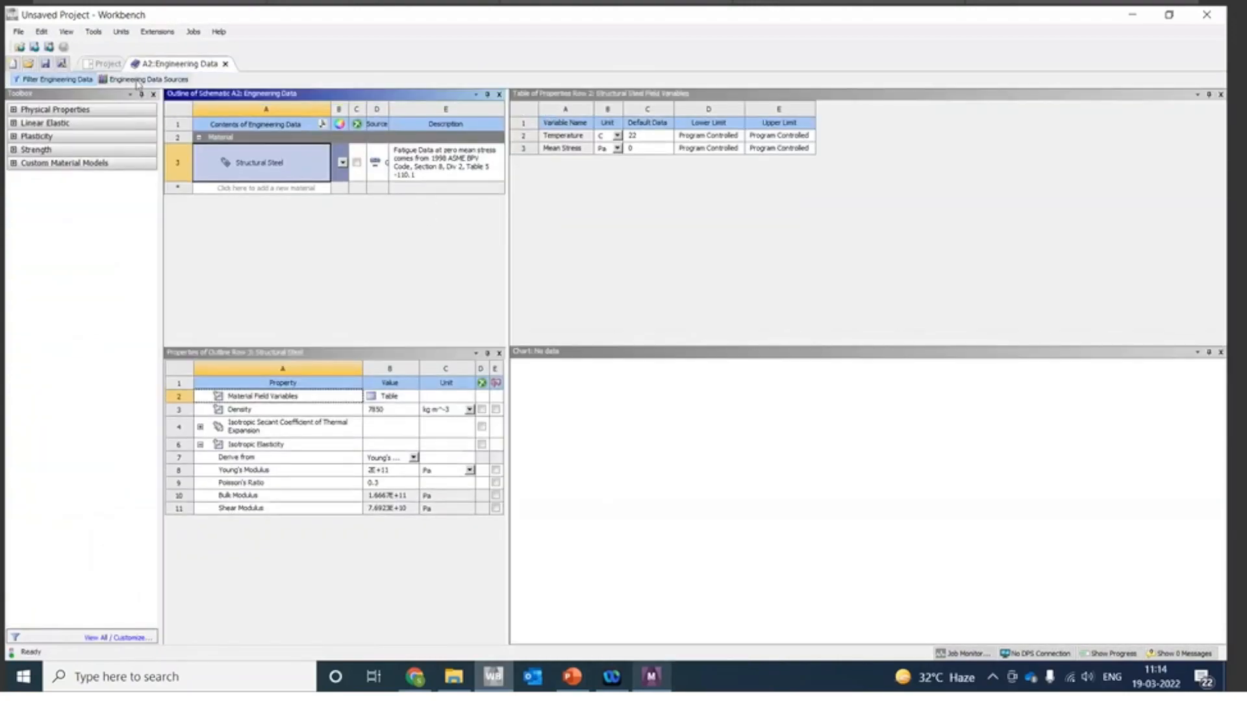
pyautogui.click(147, 80)
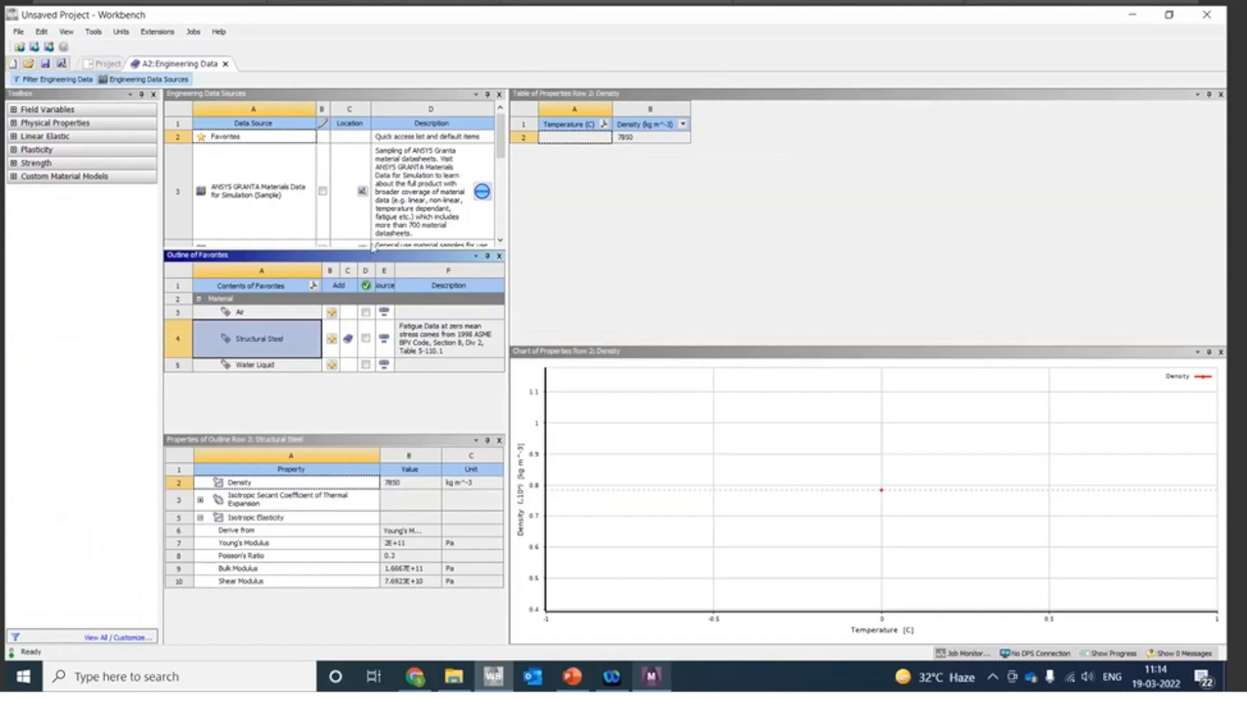
pyautogui.moveTo(372, 250); pyautogui.dragTo(371, 325)
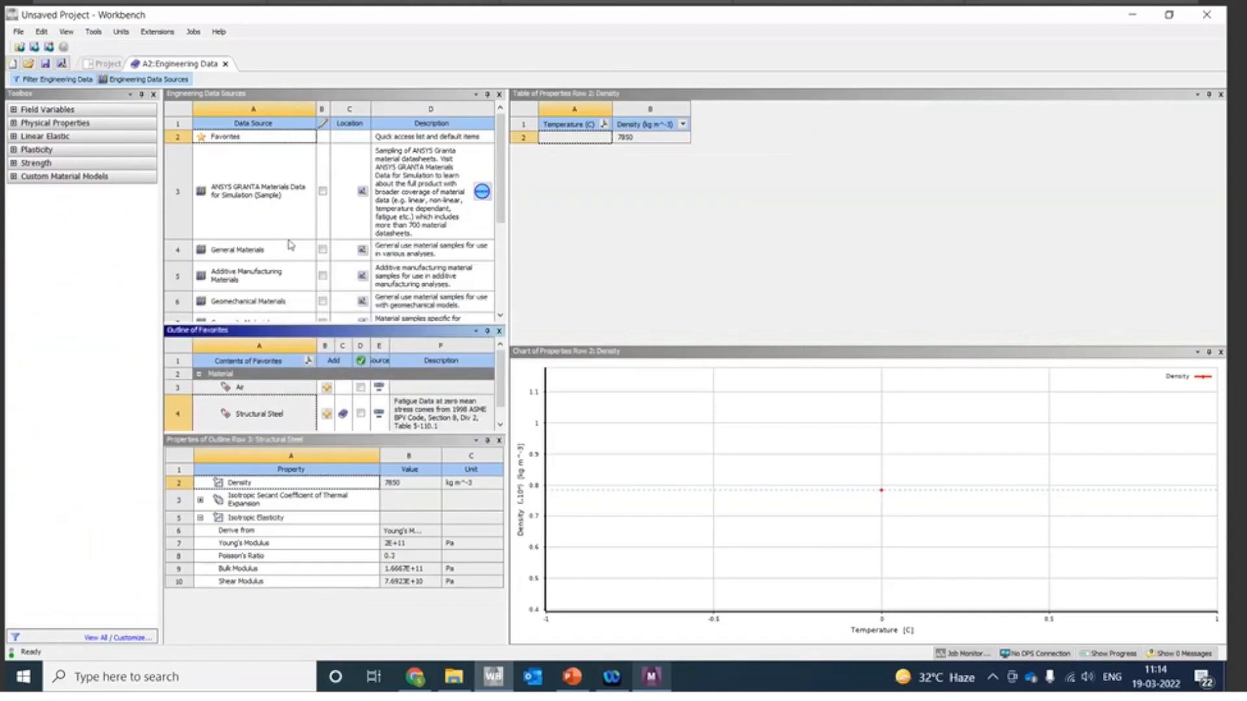
pyautogui.click(260, 251)
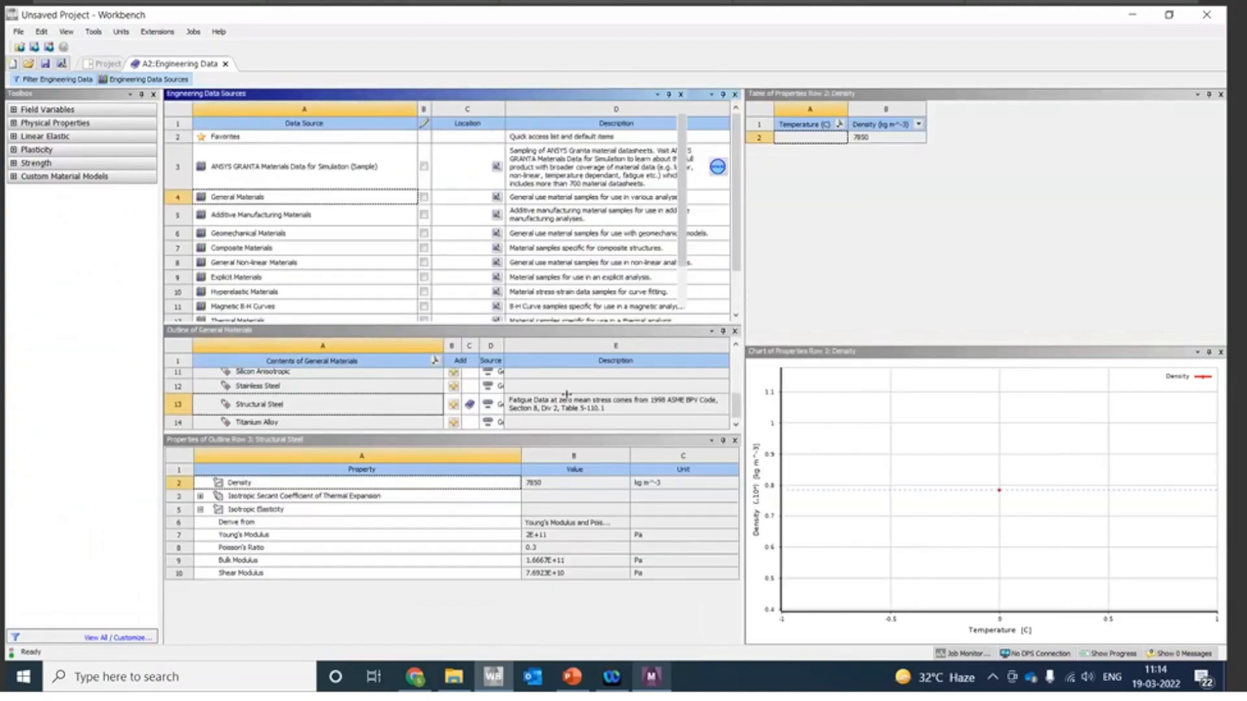
pyautogui.scroll(3, 254, 398)
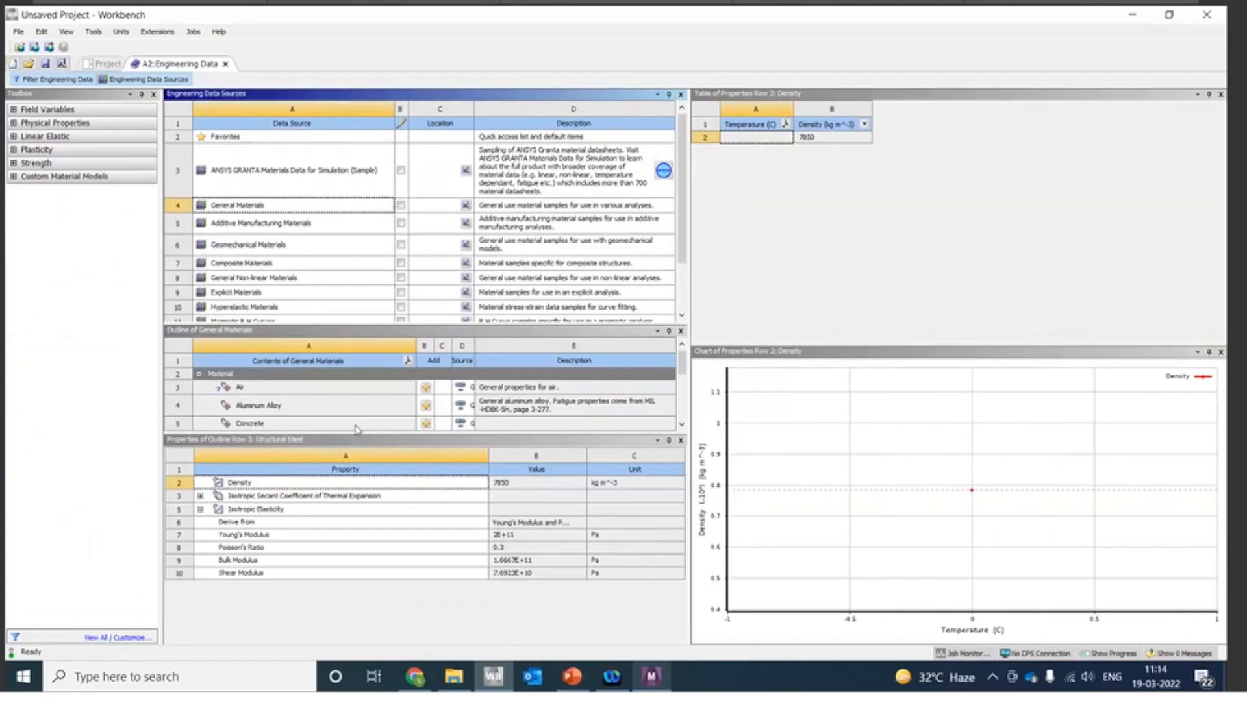
pyautogui.click(278, 407)
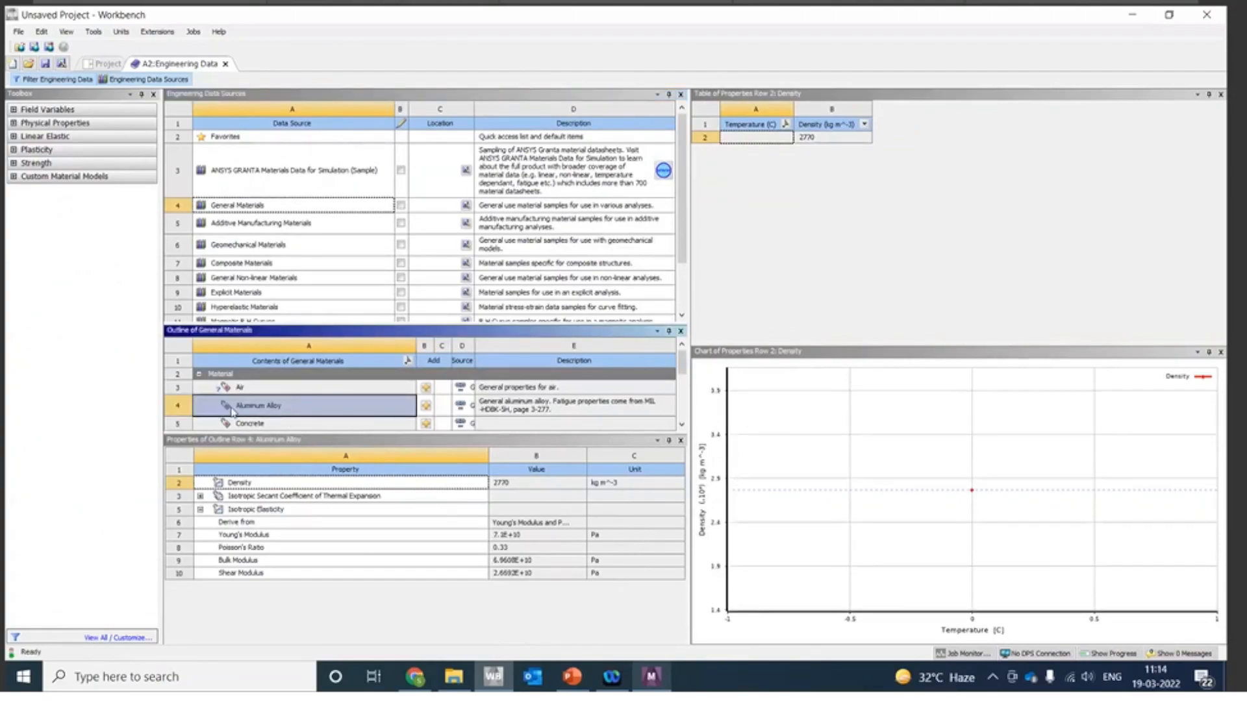
pyautogui.click(426, 407)
# Step: Refresh the Workbench project, then assign Aluminum Alloy as the material of the Plate with Hole solid in Mechanical
pyautogui.click(107, 63)
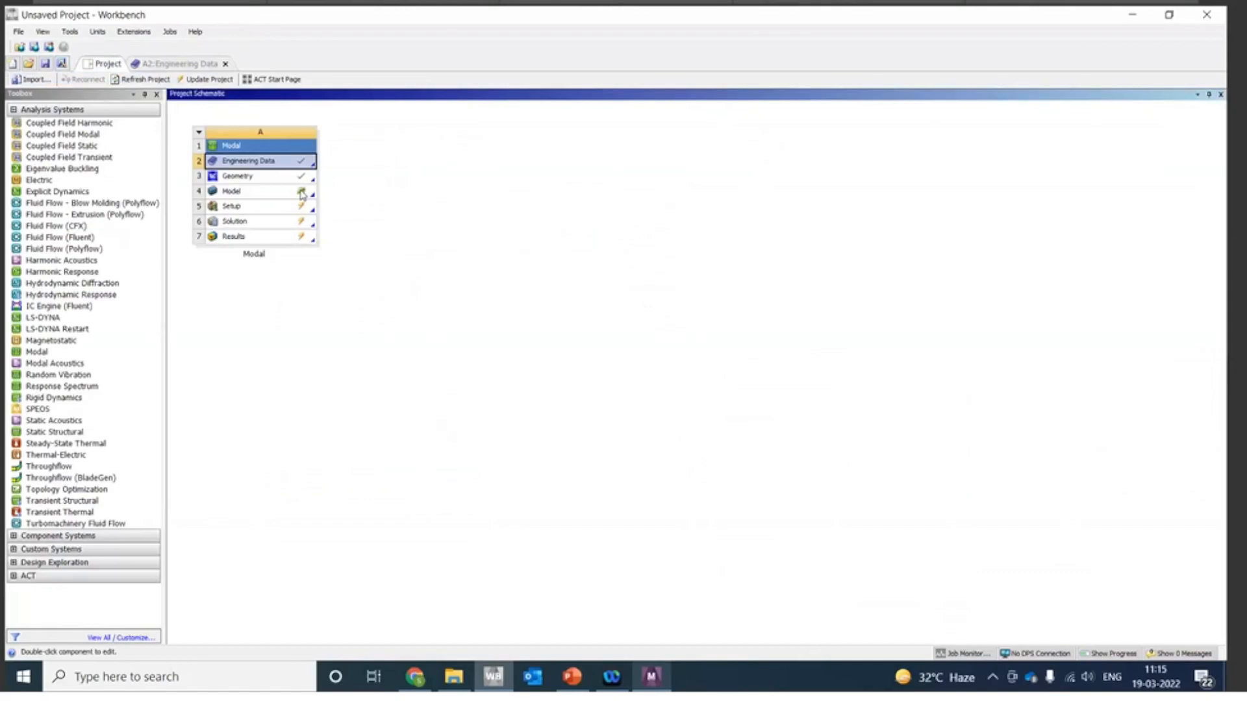
pyautogui.click(135, 79)
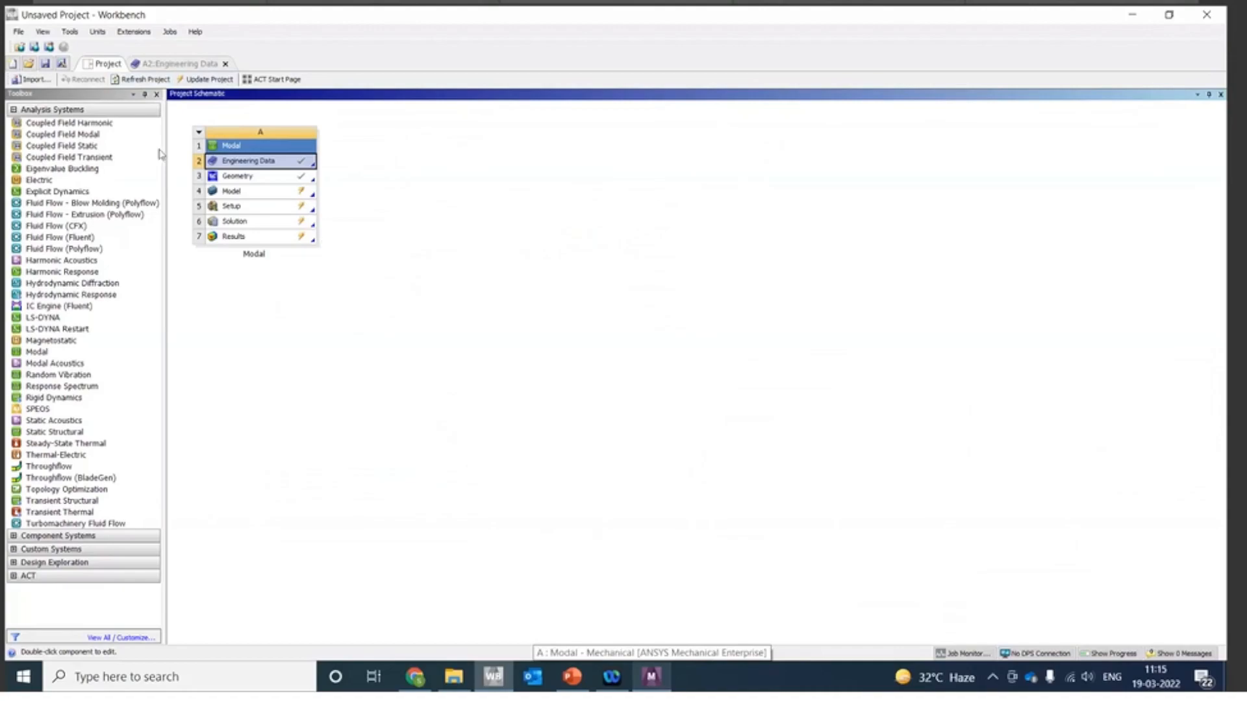
pyautogui.click(655, 679)
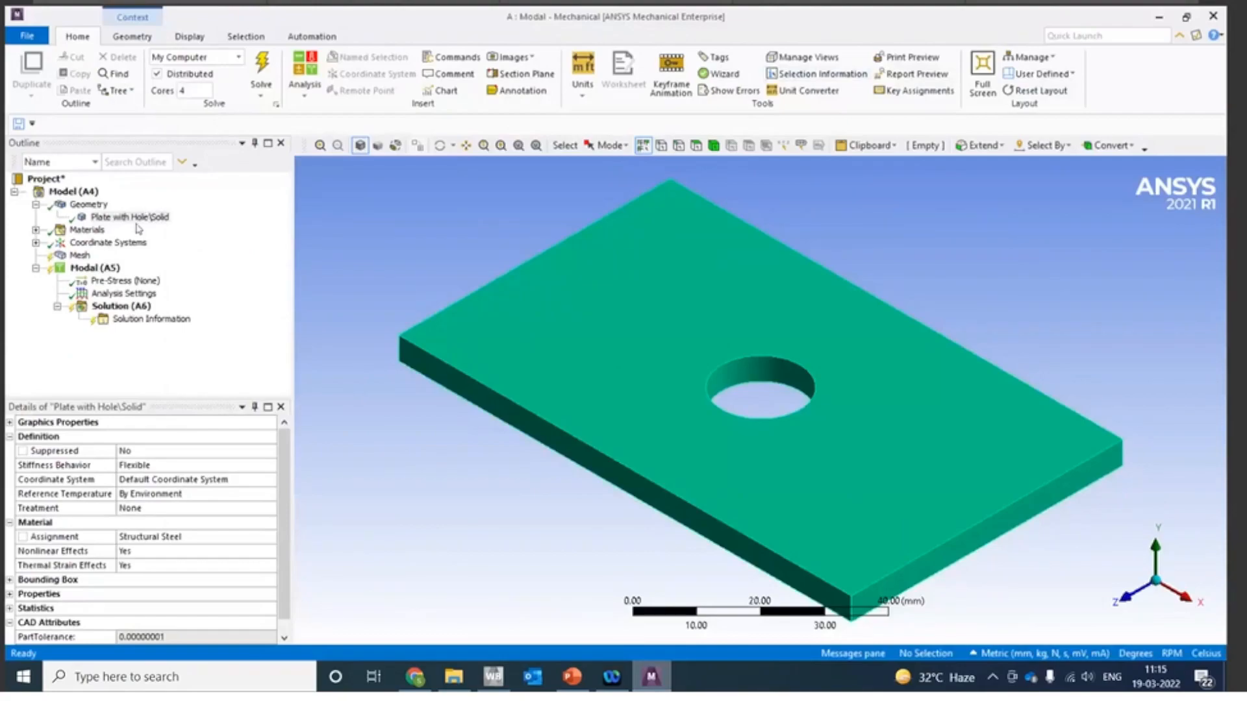
pyautogui.click(133, 219)
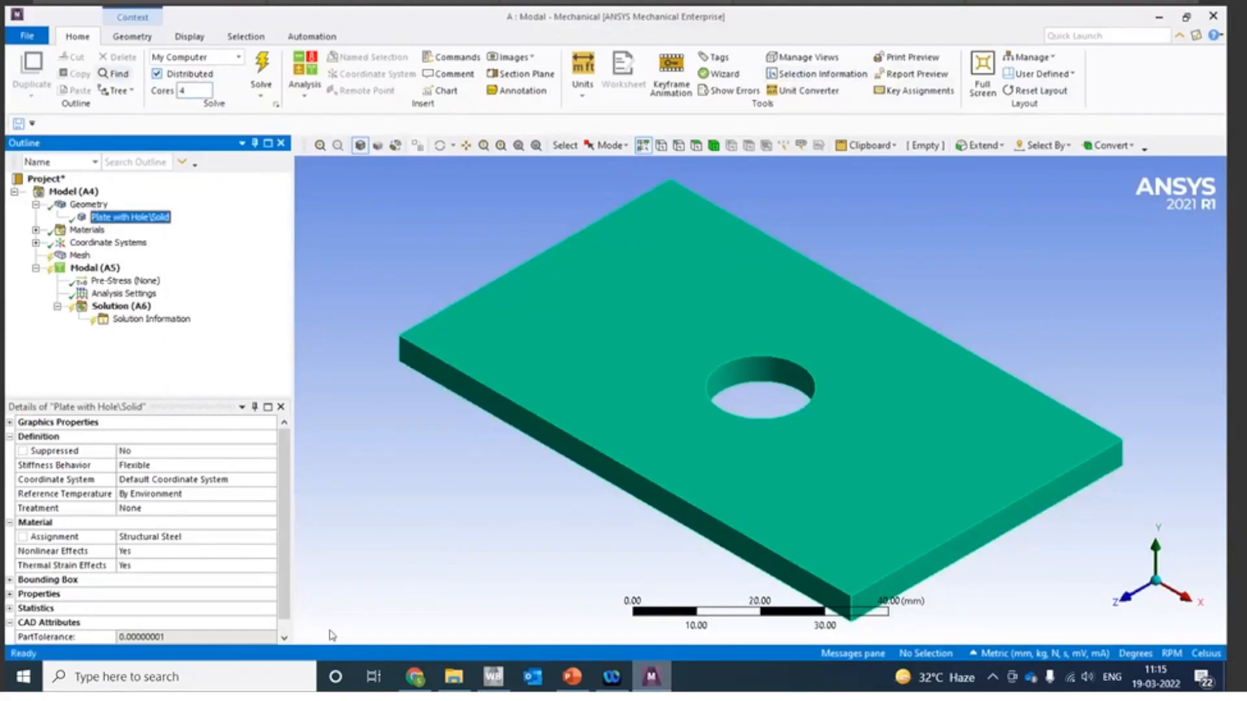
pyautogui.click(251, 538)
pyautogui.click(270, 540)
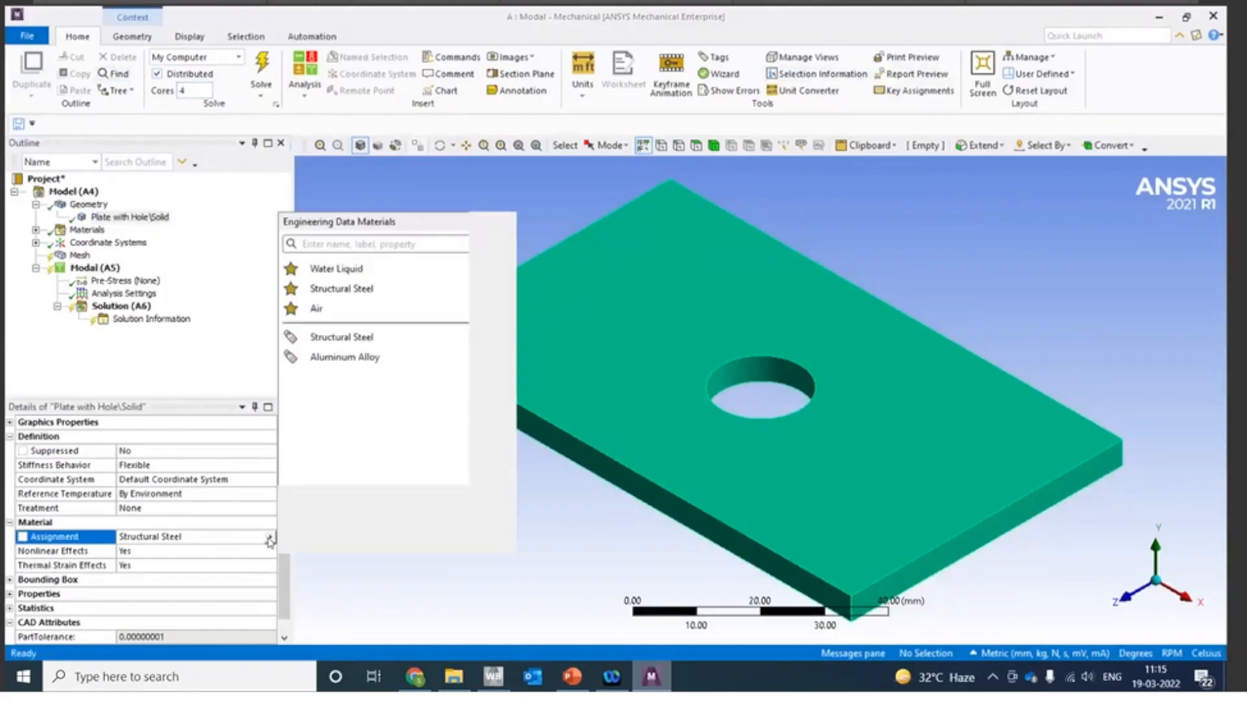
pyautogui.click(354, 361)
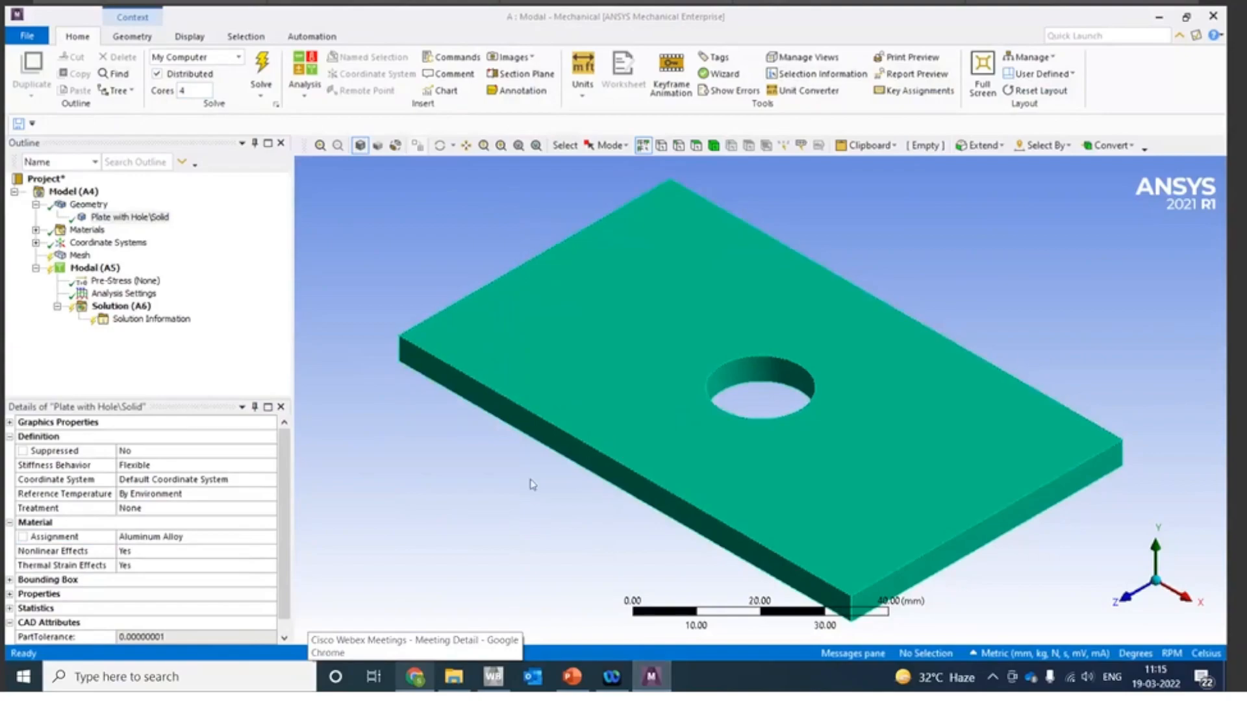
# Step: Review the structural, thermal and electric properties of Aluminum Alloy under the model's Materials
pyautogui.click(36, 204)
pyautogui.click(36, 217)
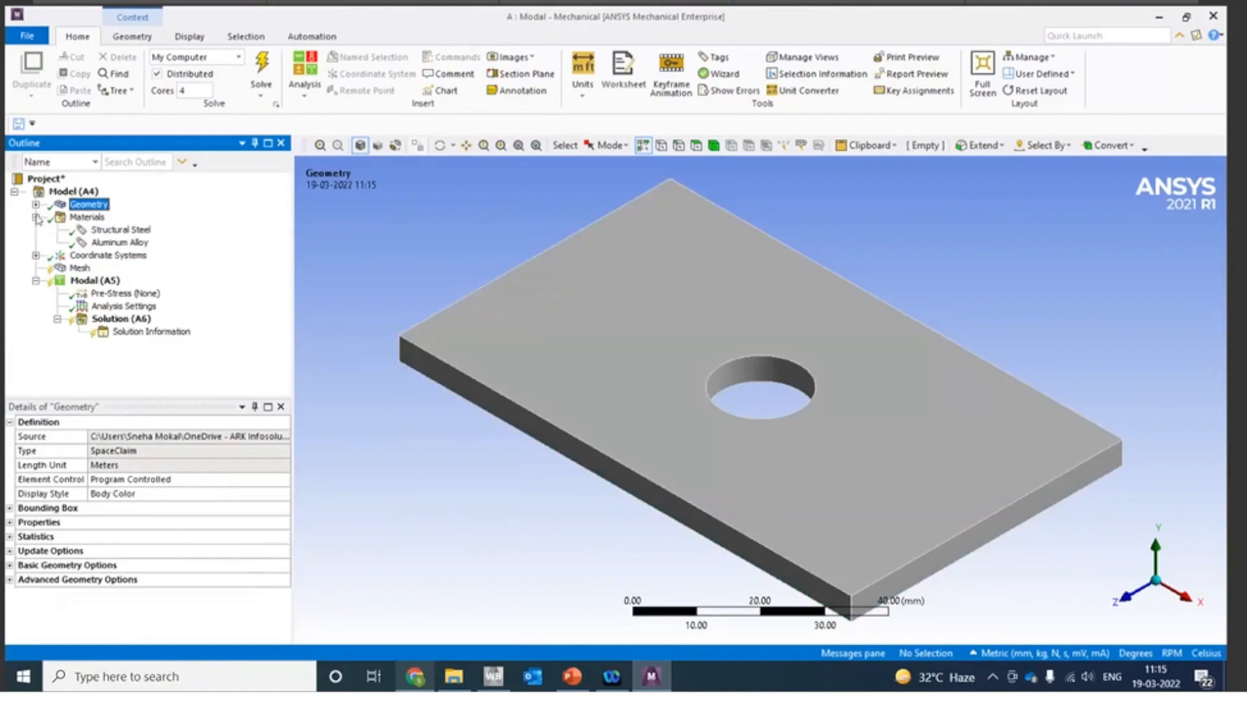
pyautogui.click(109, 243)
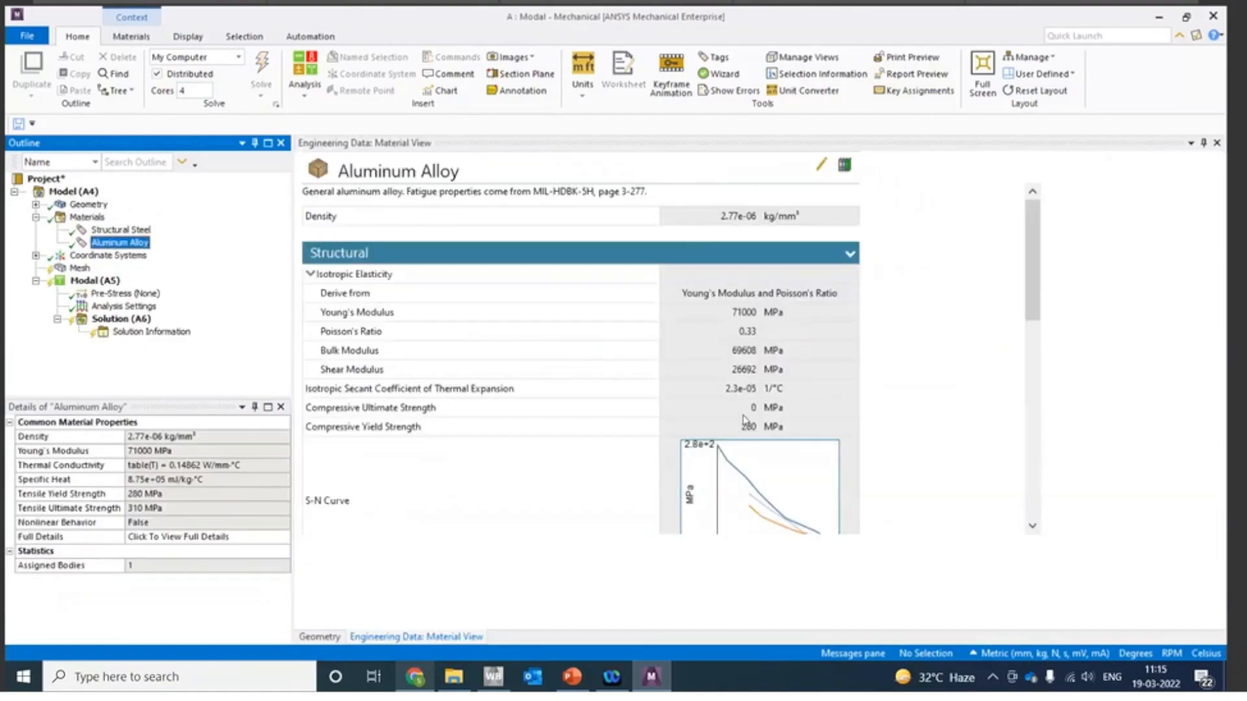
pyautogui.scroll(-6, 745, 423)
pyautogui.scroll(-3, 745, 423)
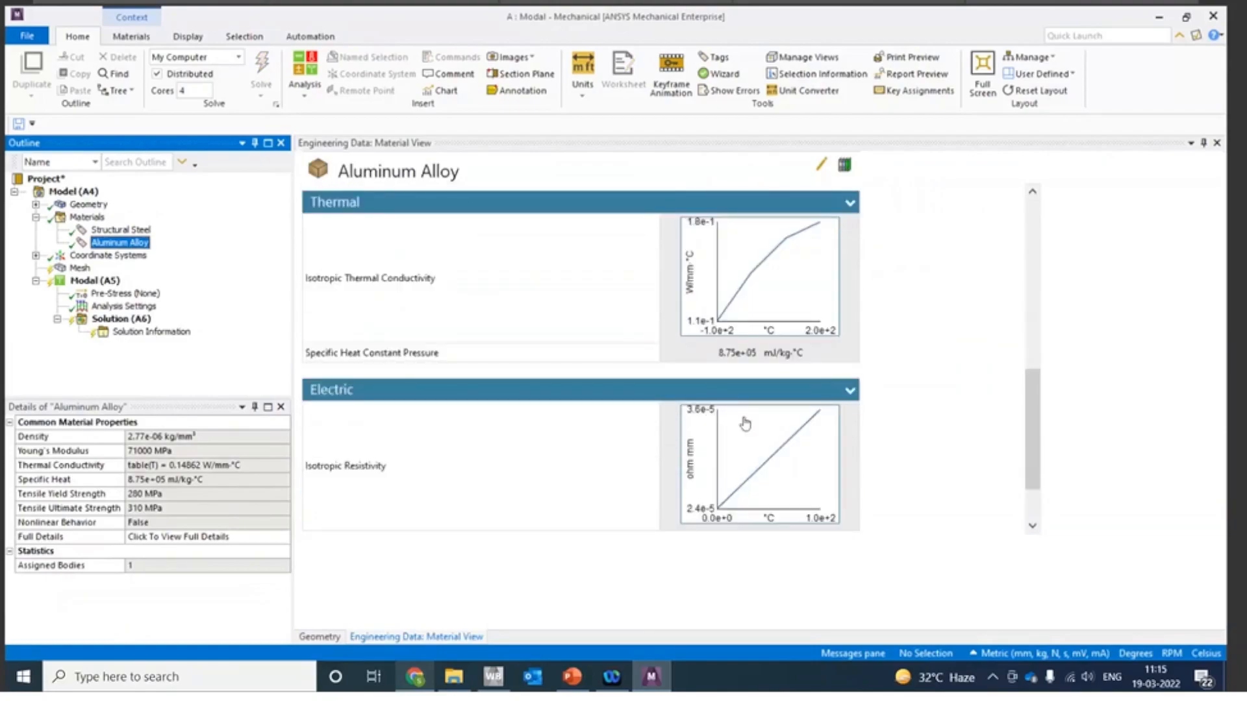
# Step: Generate the mesh of the plate with the default mesh settings
pyautogui.click(37, 218)
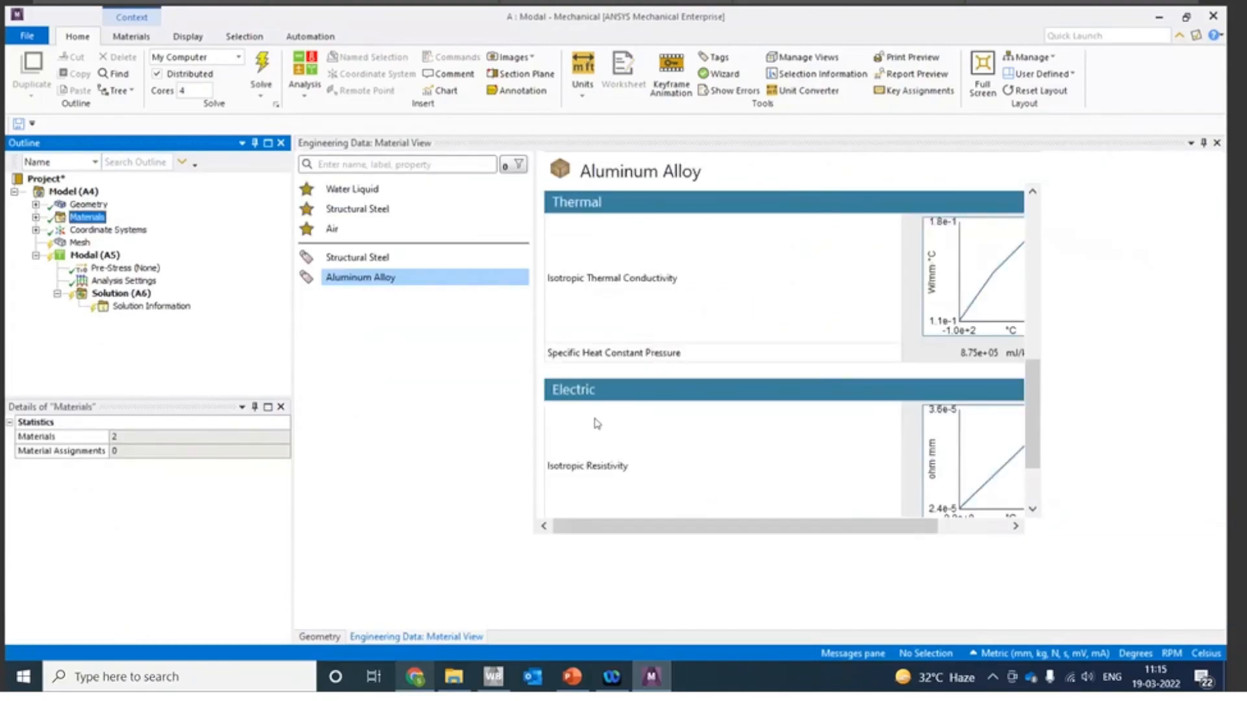
pyautogui.click(106, 230)
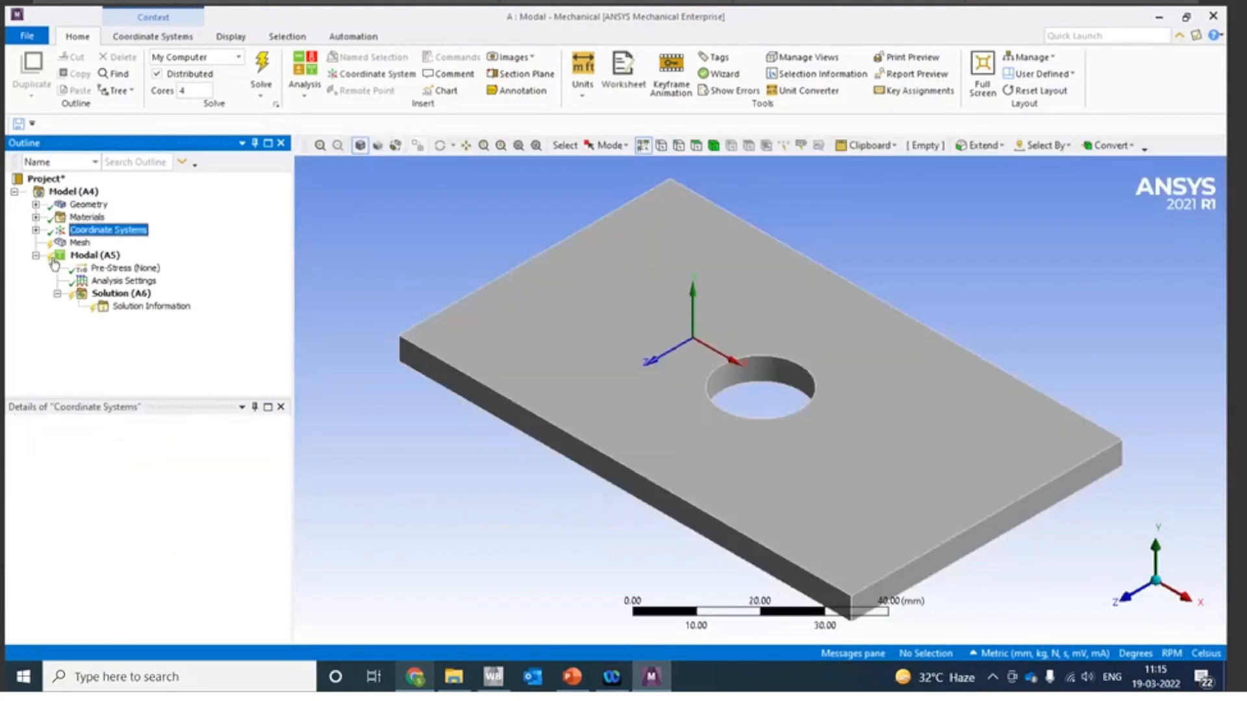
pyautogui.click(79, 244)
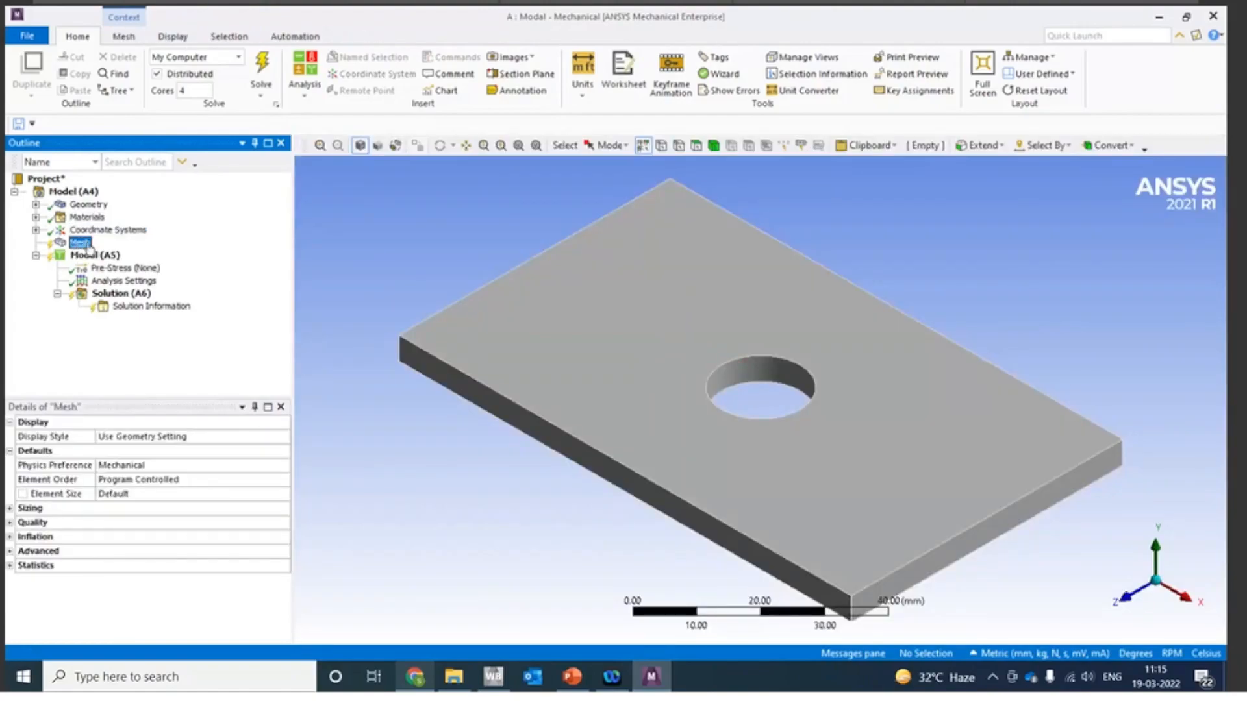
pyautogui.rightClick(89, 248)
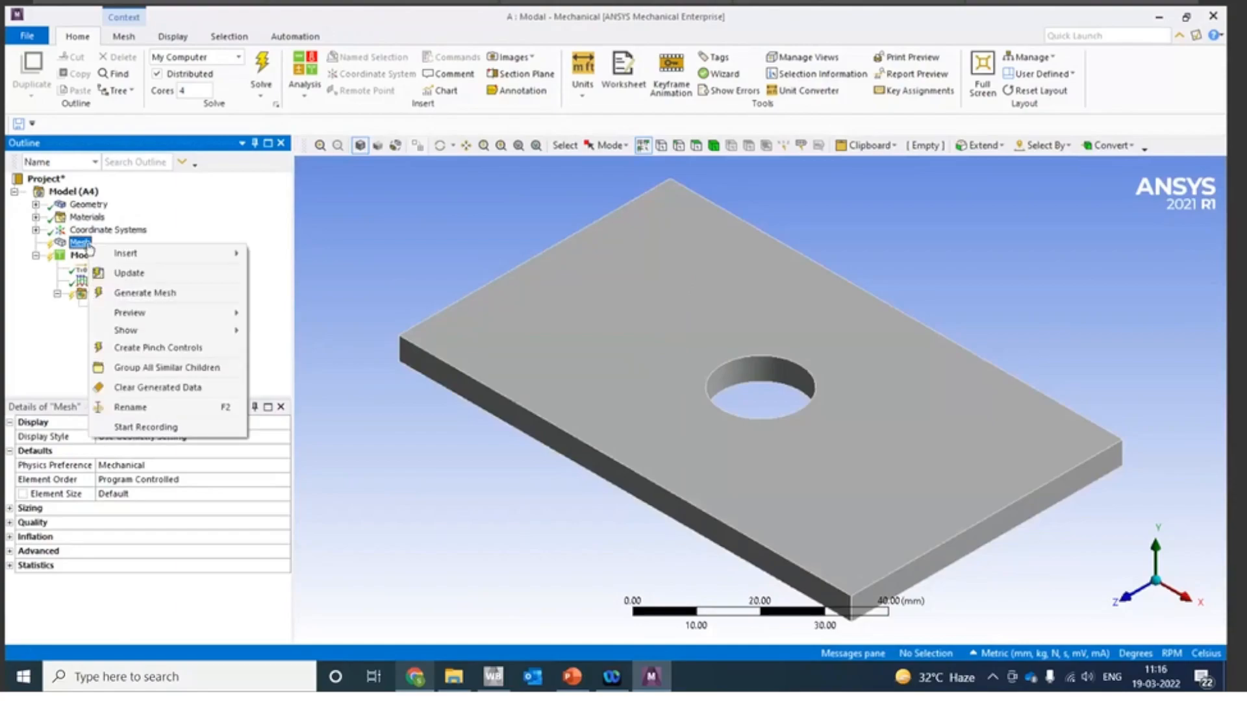
pyautogui.click(170, 293)
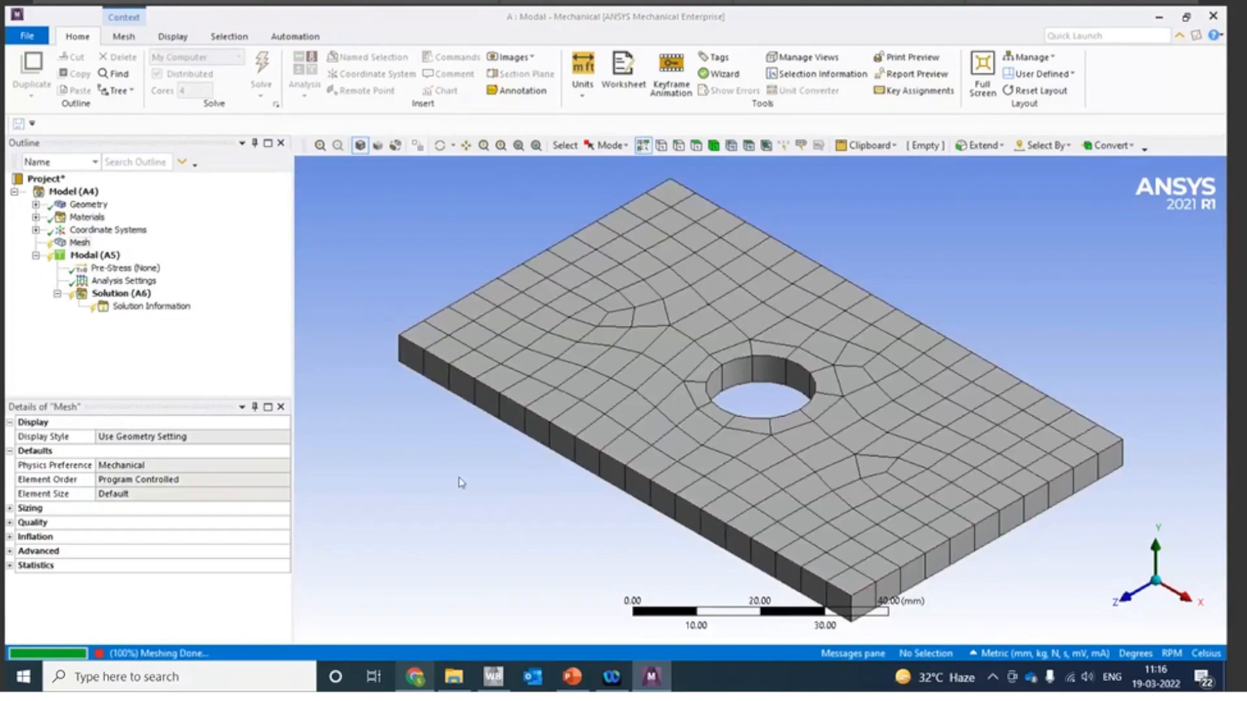
# Step: Review the Element Order and Physics Preference options in the mesh defaults
pyautogui.click(79, 242)
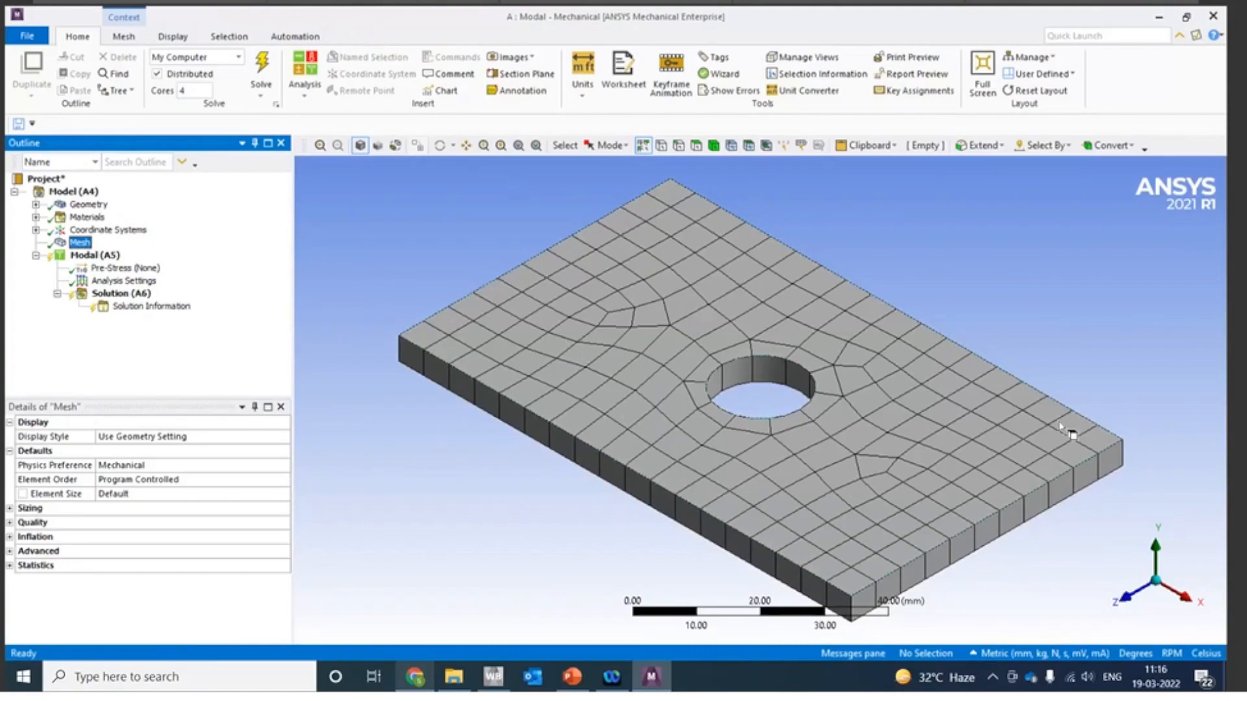
pyautogui.rightClick(83, 250)
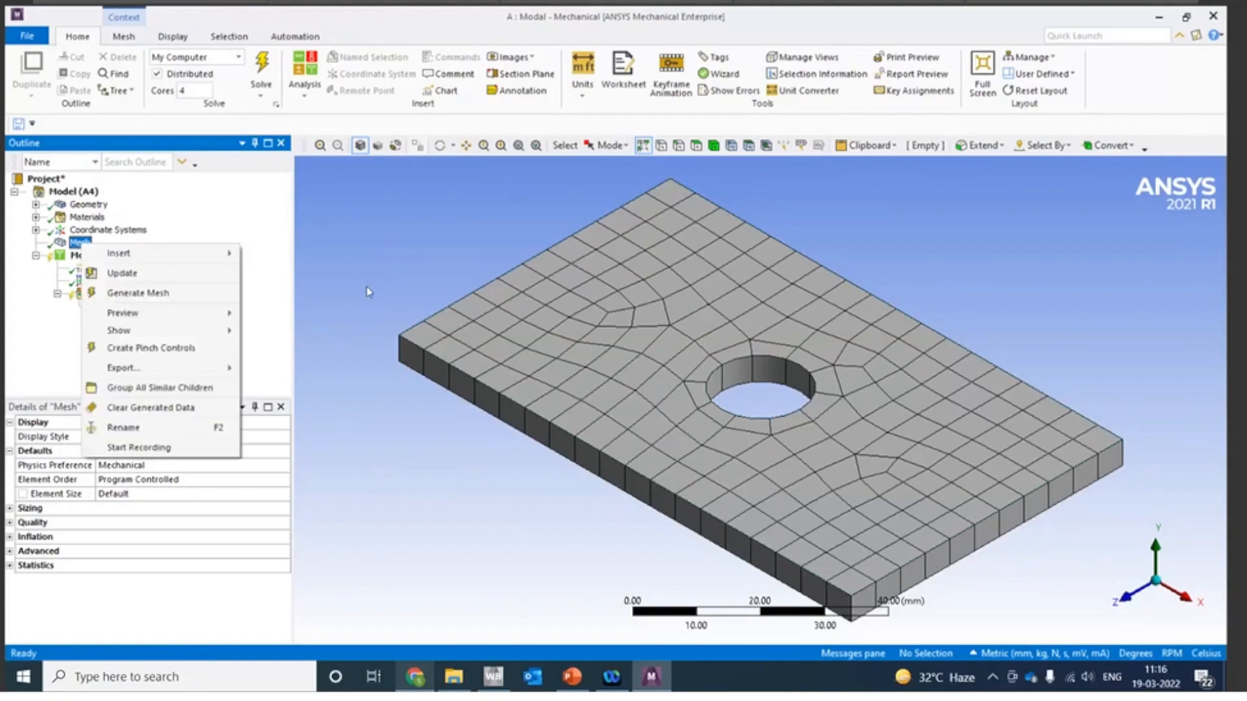
pyautogui.click(27, 448)
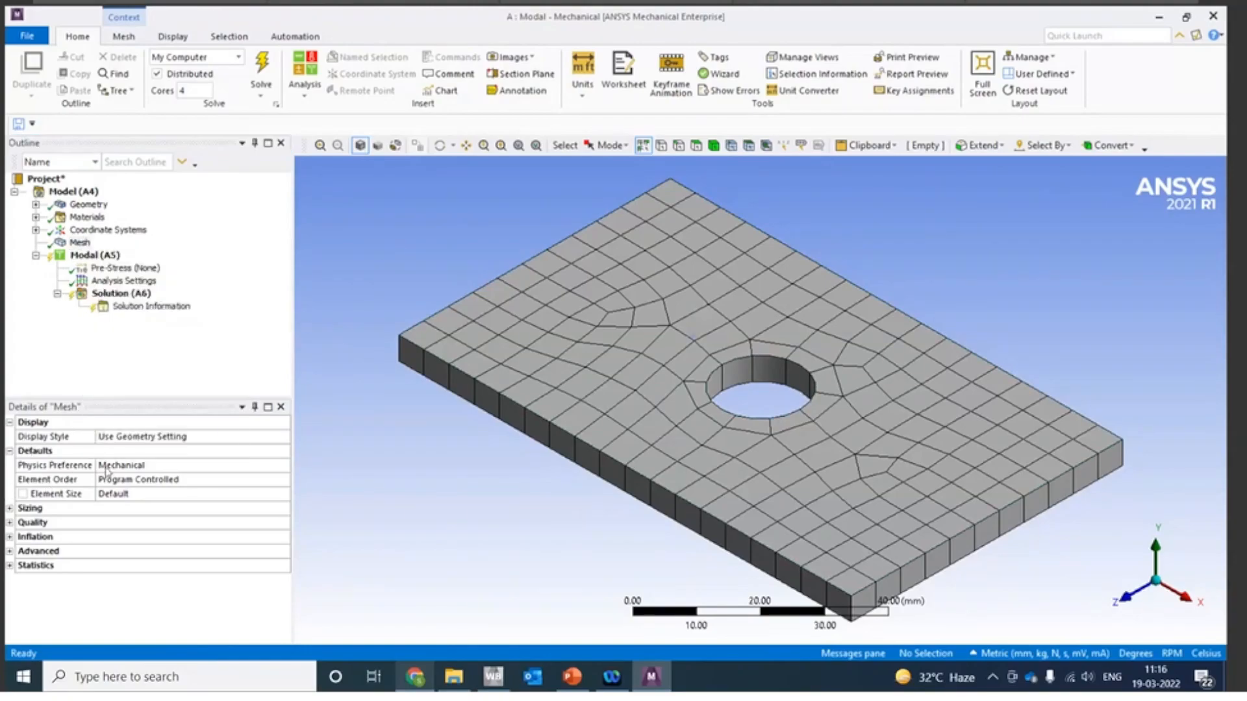
pyautogui.click(218, 479)
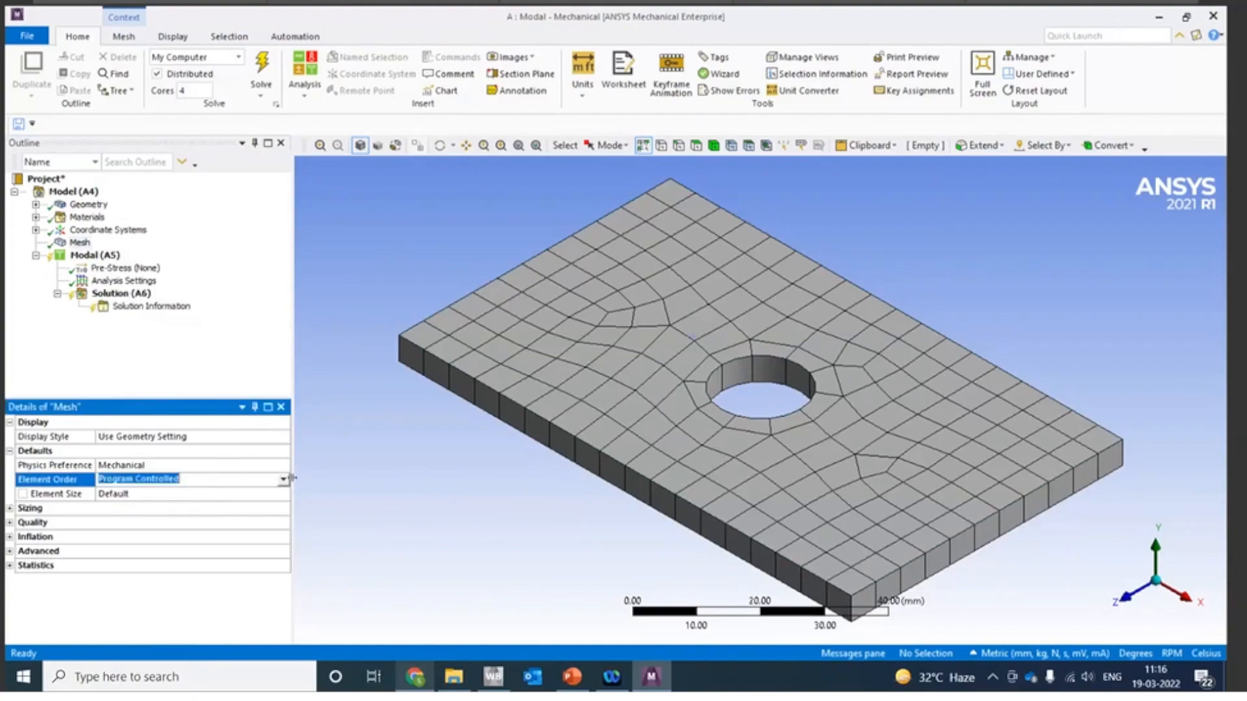
pyautogui.click(283, 480)
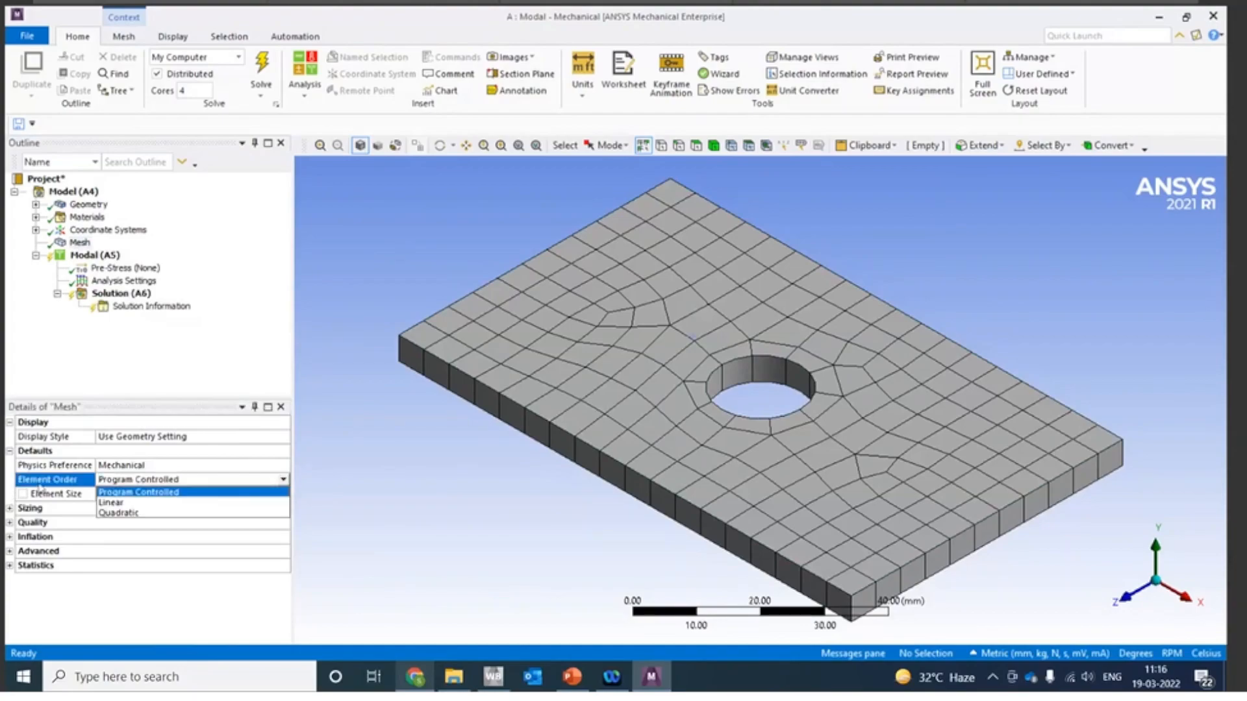
pyautogui.click(356, 456)
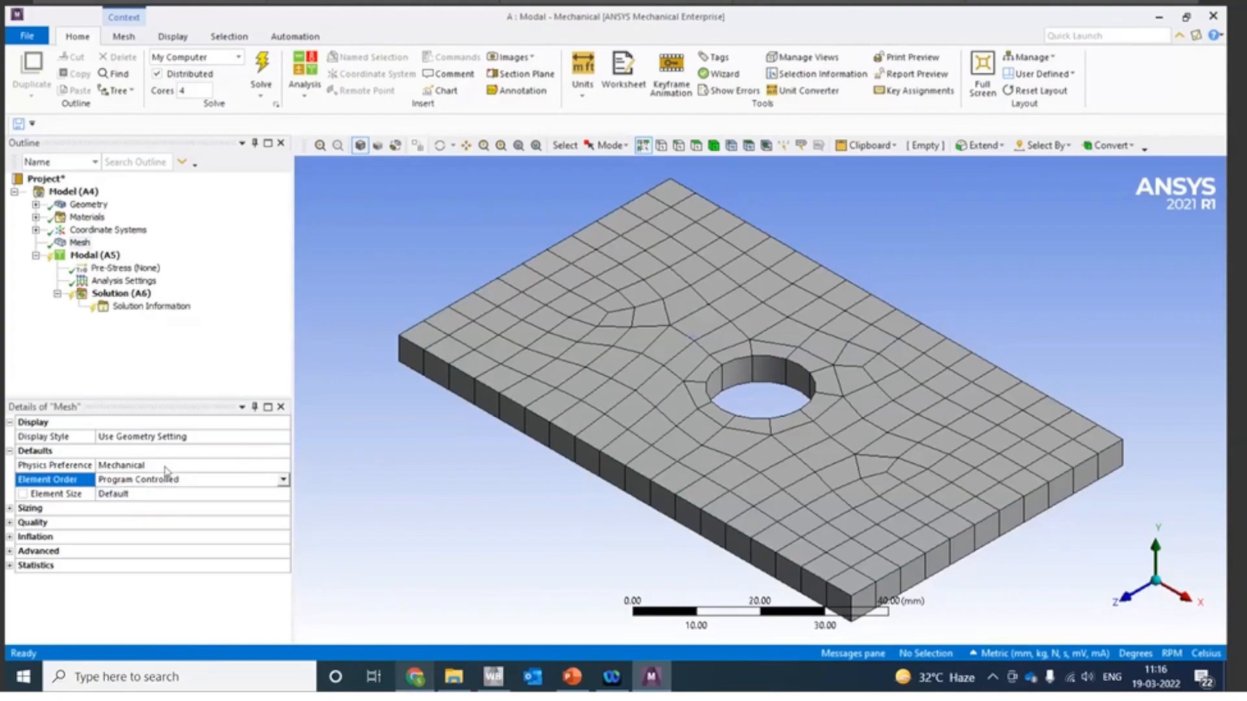
pyautogui.click(166, 466)
pyautogui.click(283, 466)
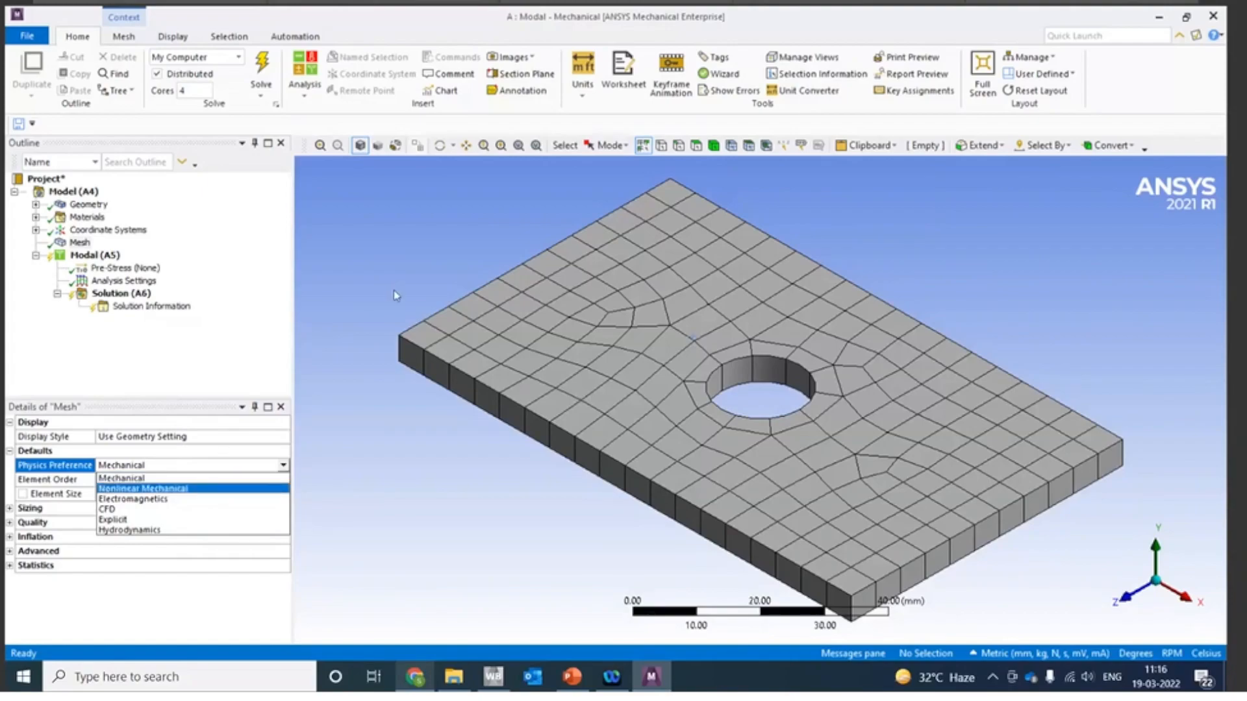
pyautogui.click(359, 363)
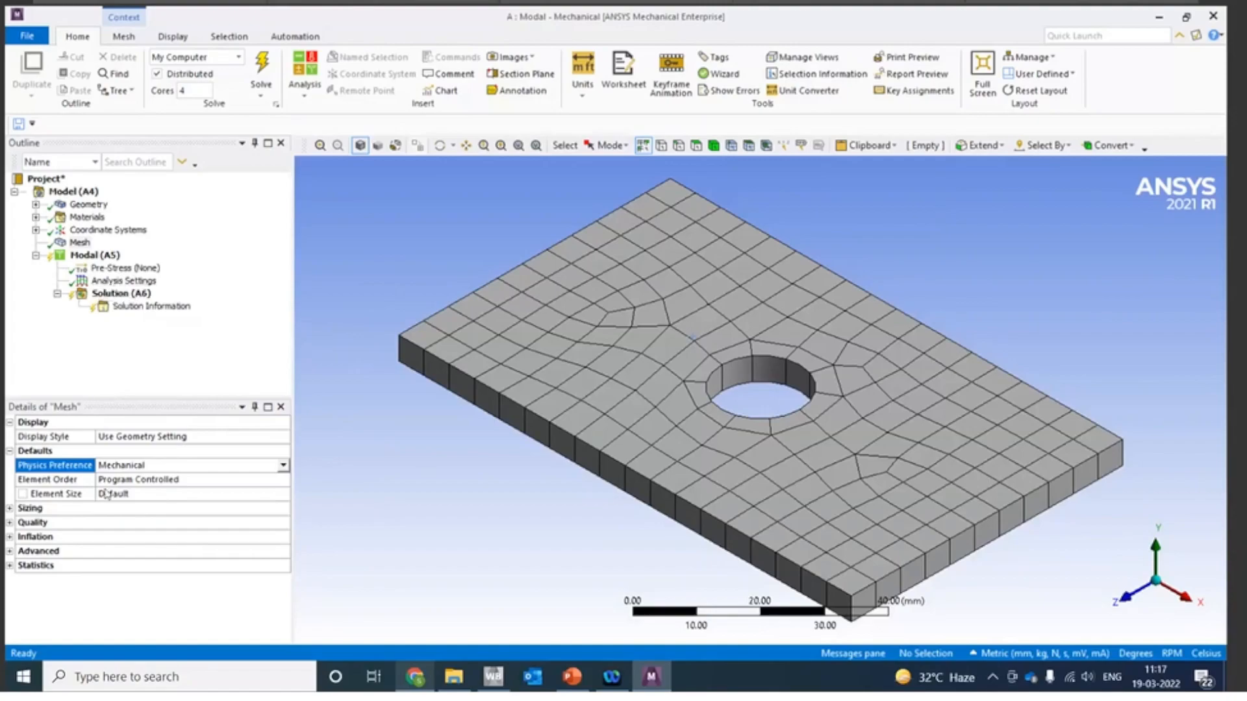
# Step: Set Span Angle Center to Fine in the mesh's Sizing settings
pyautogui.click(9, 509)
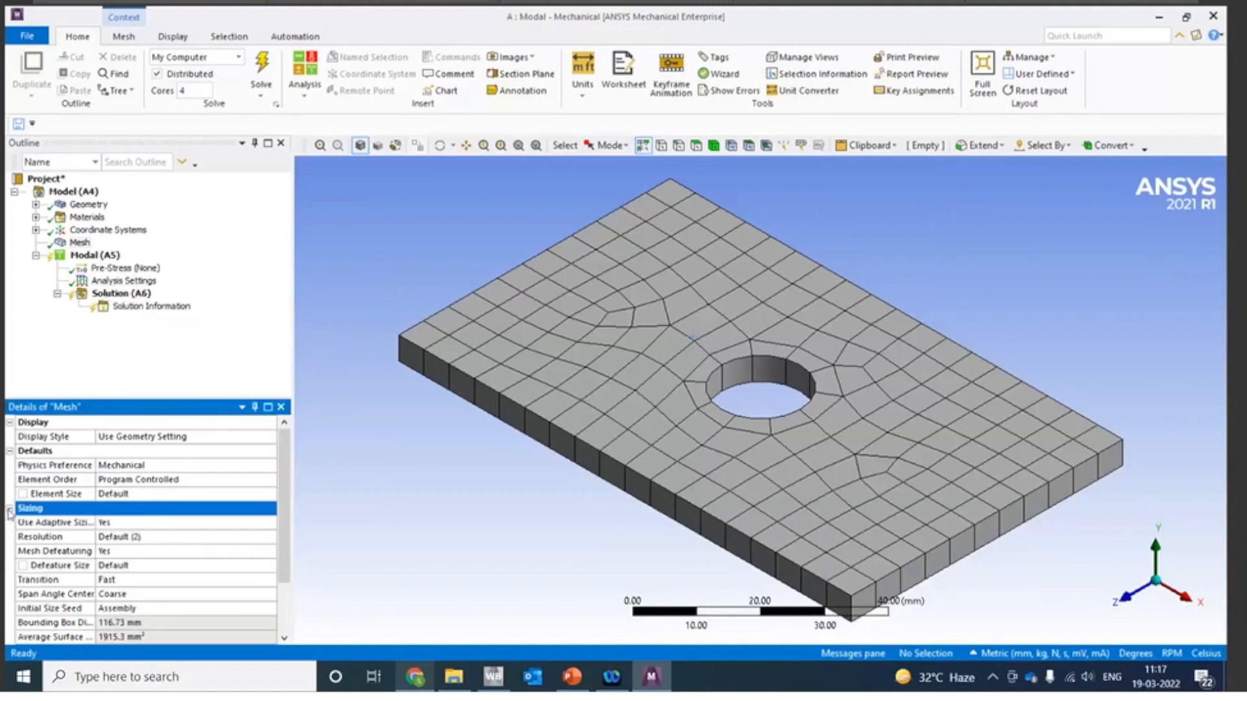
pyautogui.scroll(-1, 291, 463)
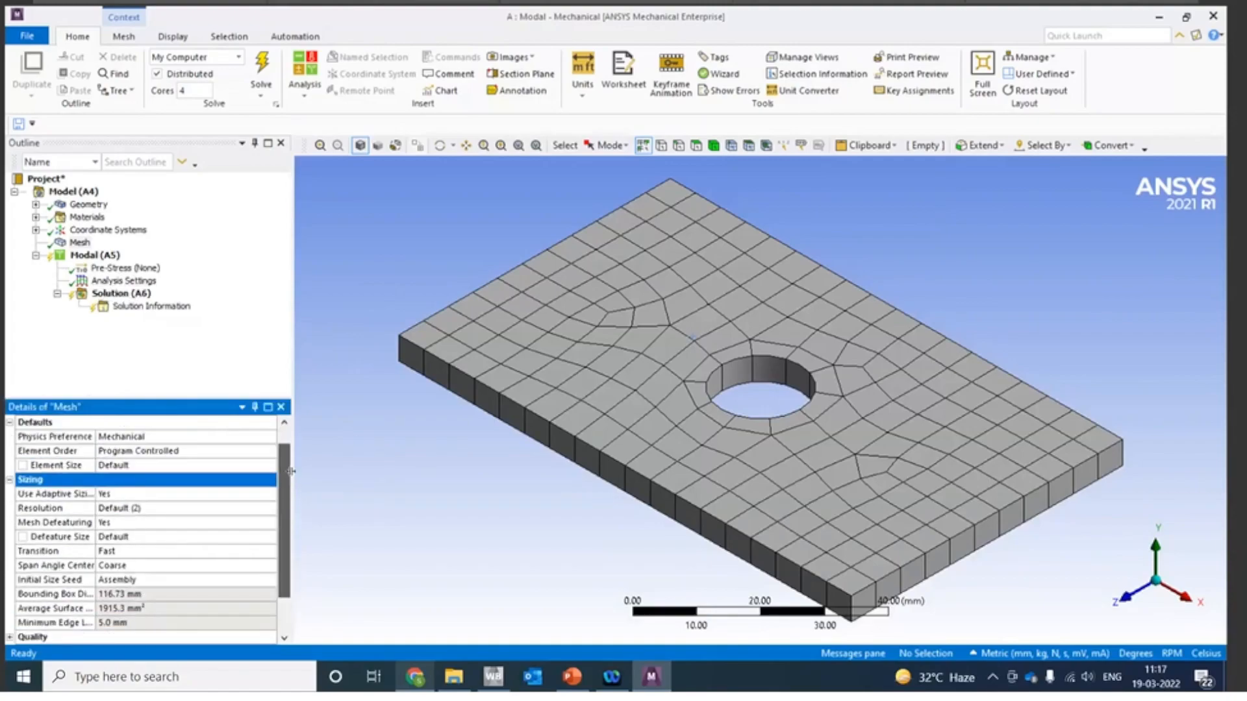
pyautogui.click(55, 494)
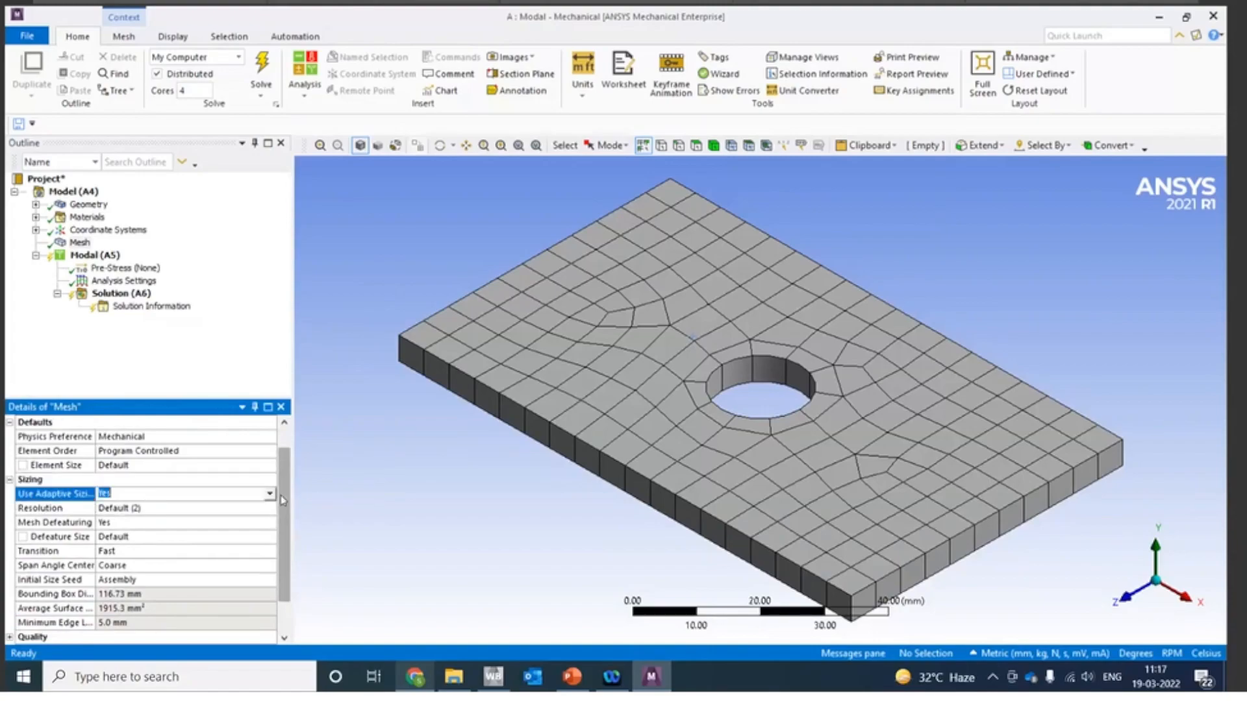
pyautogui.click(269, 494)
pyautogui.click(104, 517)
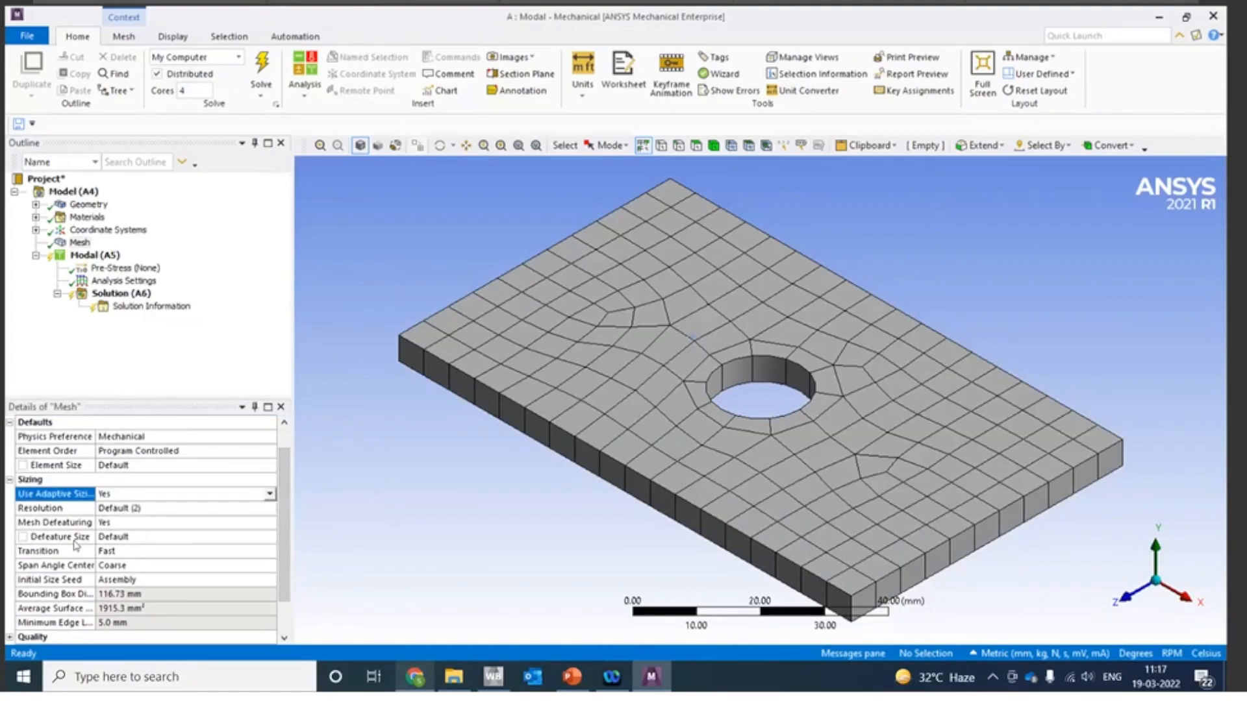
pyautogui.click(105, 537)
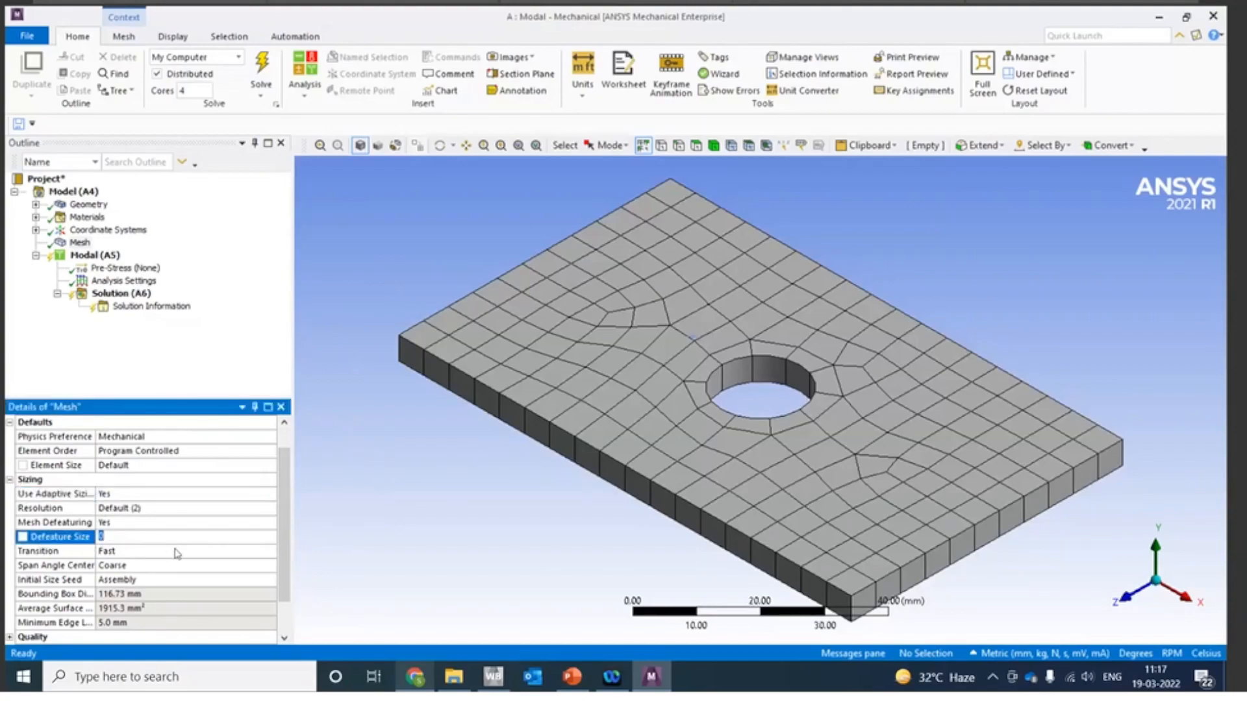
pyautogui.click(125, 568)
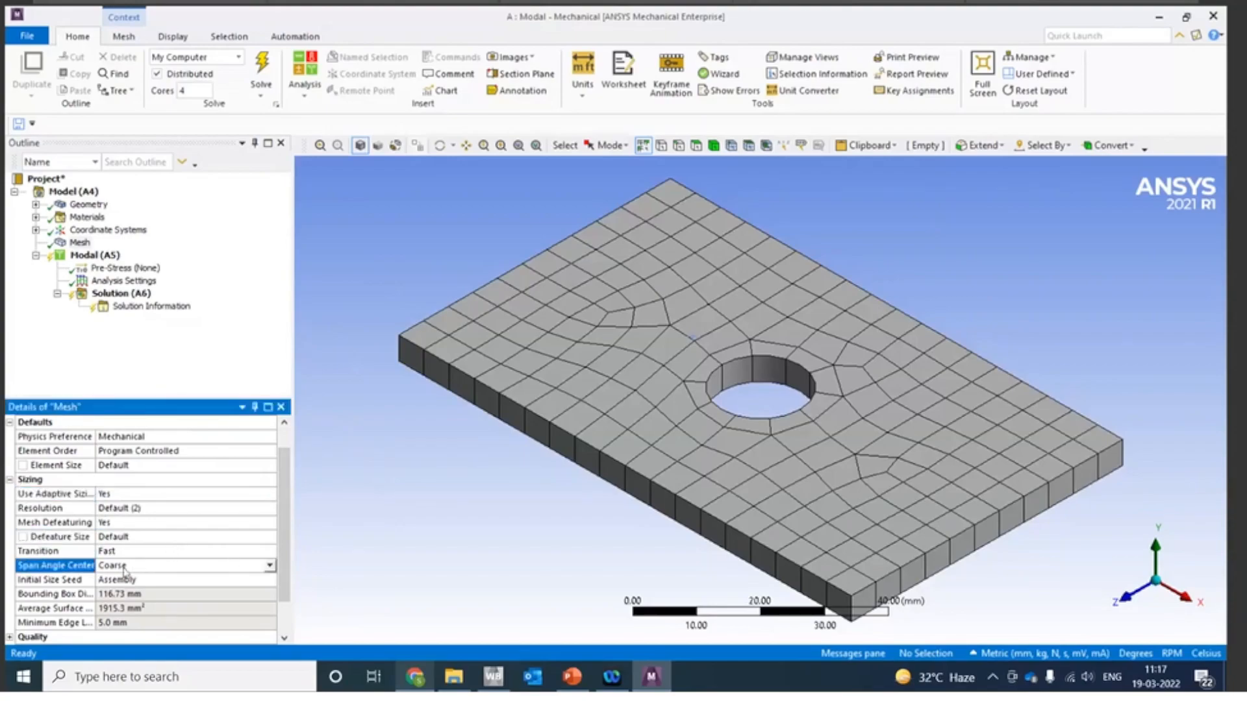
pyautogui.click(269, 566)
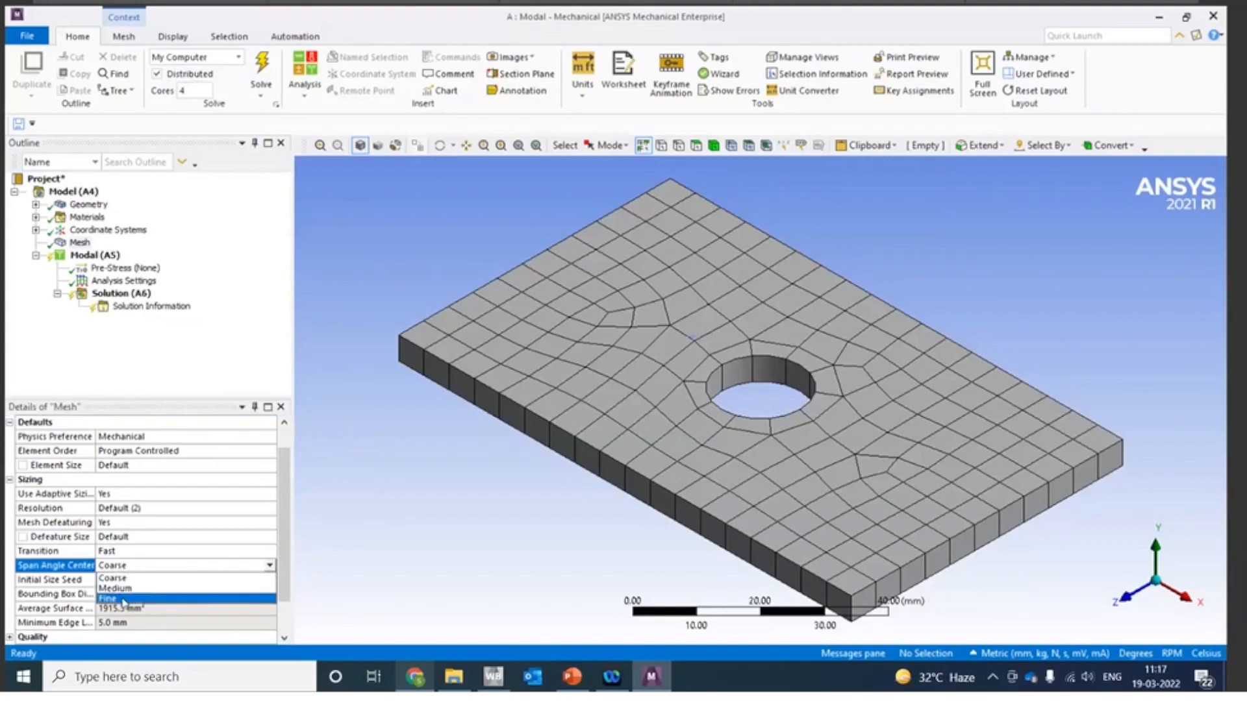
pyautogui.click(123, 599)
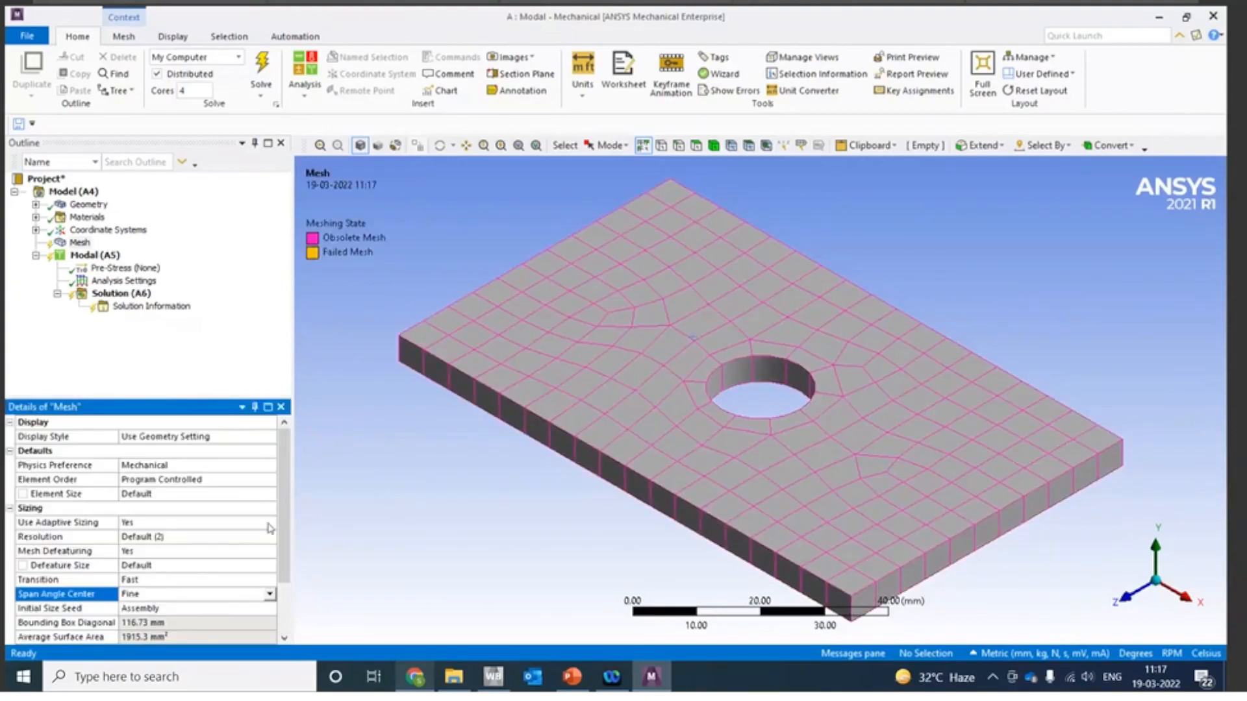
pyautogui.scroll(-2, 284, 560)
pyautogui.scroll(2, 284, 560)
# Step: Set the mesh Element Size to 5 mm and regenerate the plate's mesh
pyautogui.click(171, 498)
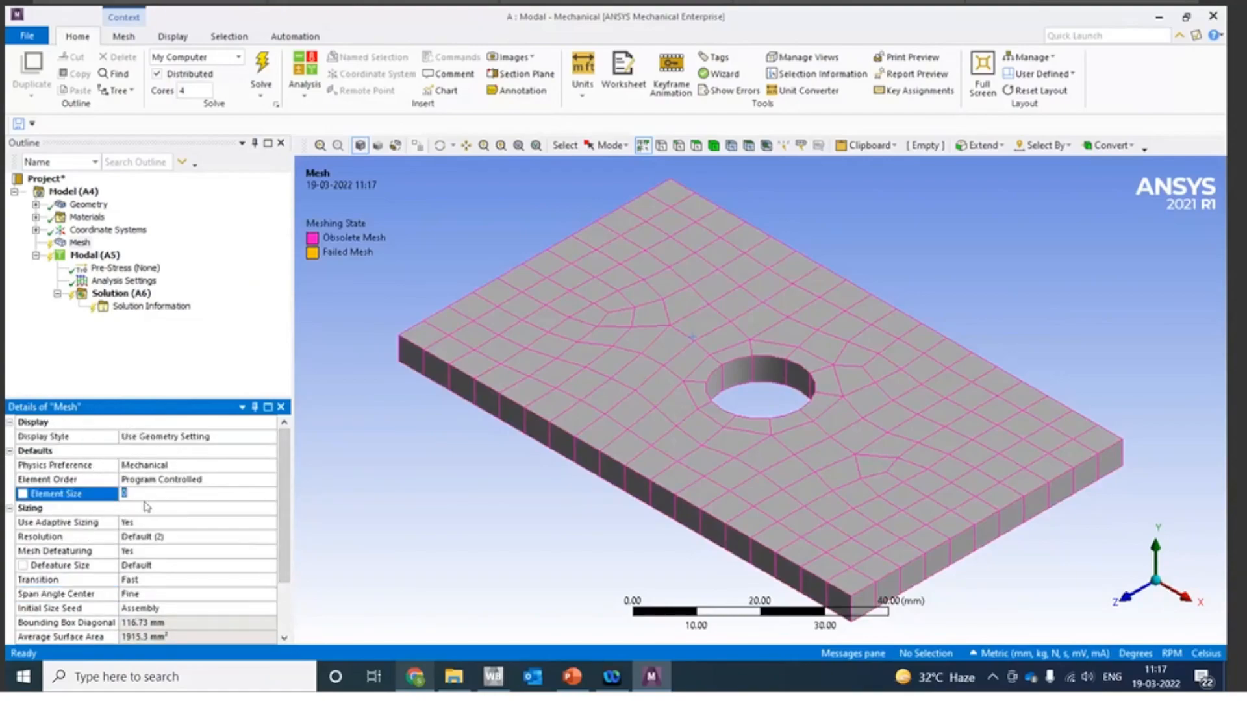
pyautogui.moveTo(229, 496); pyautogui.dragTo(128, 501)
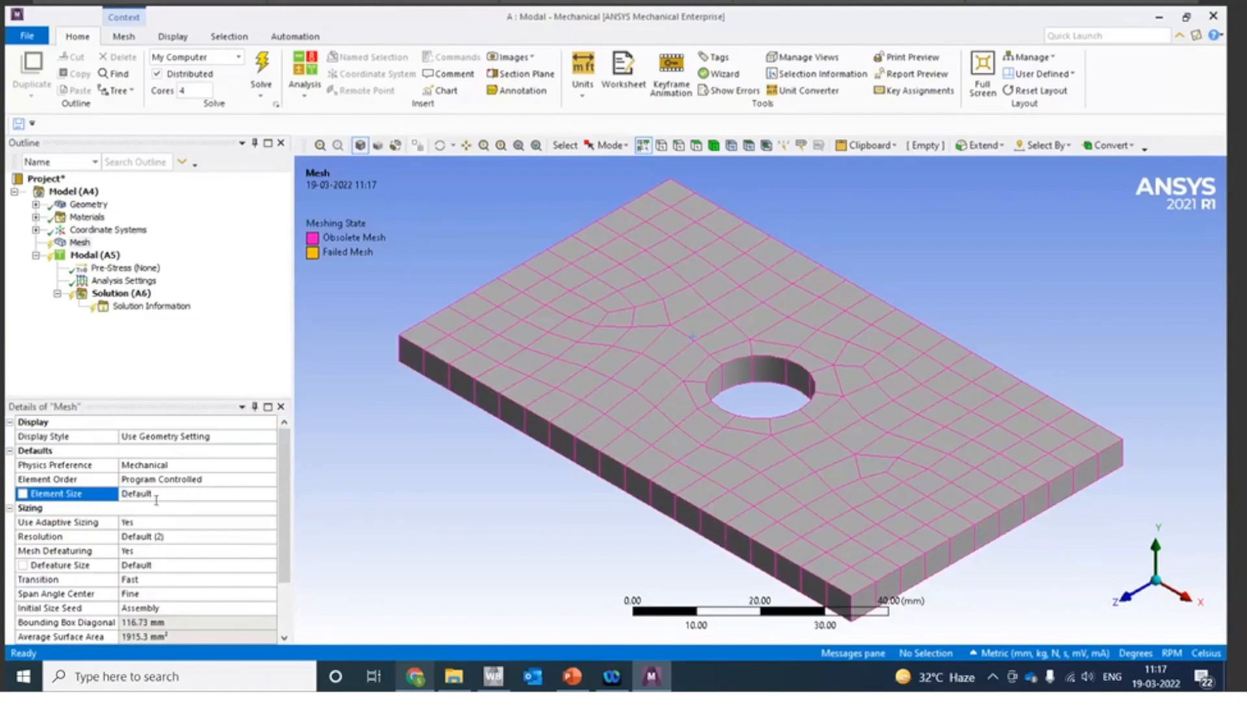
pyautogui.click(156, 500)
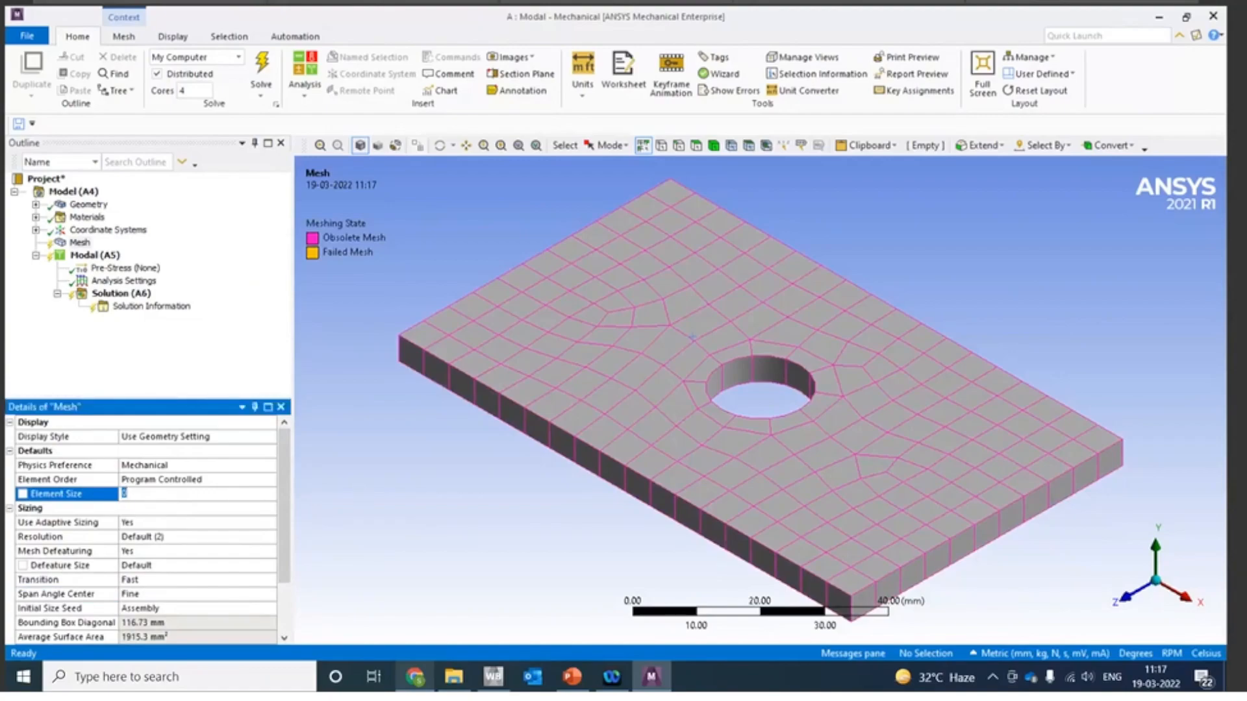
pyautogui.write('3')
pyautogui.click(335, 488)
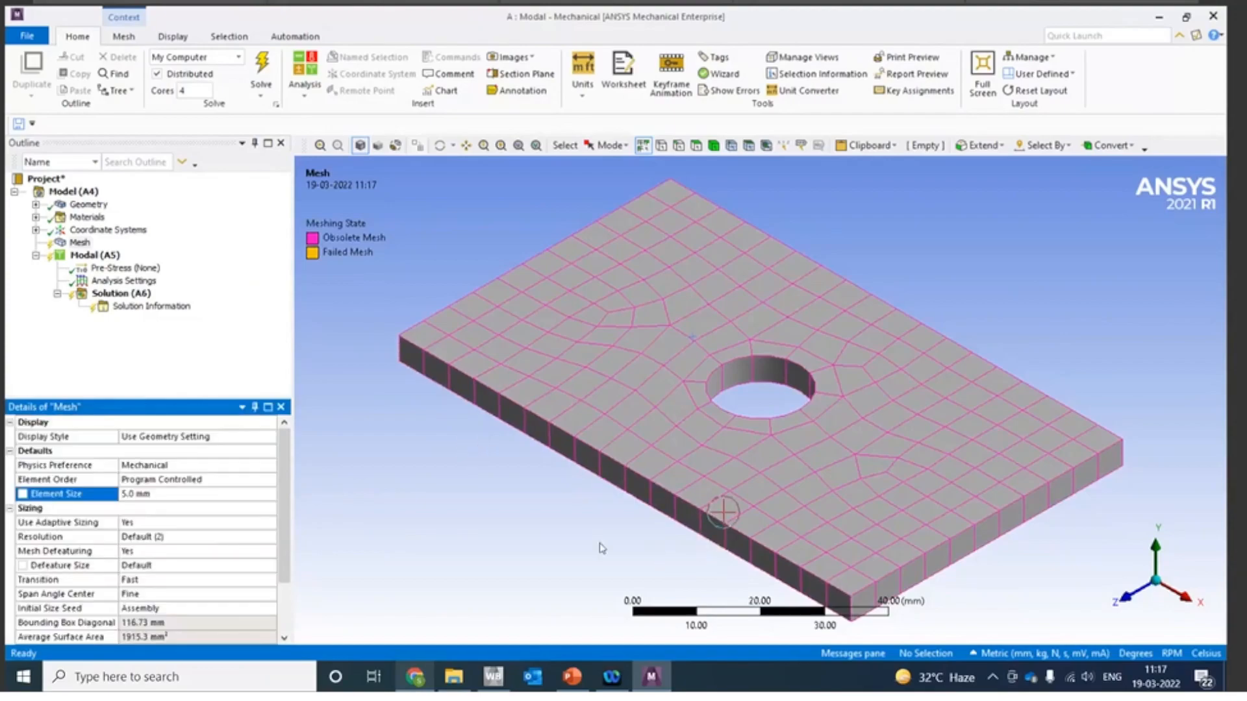
pyautogui.rightClick(82, 242)
pyautogui.click(141, 295)
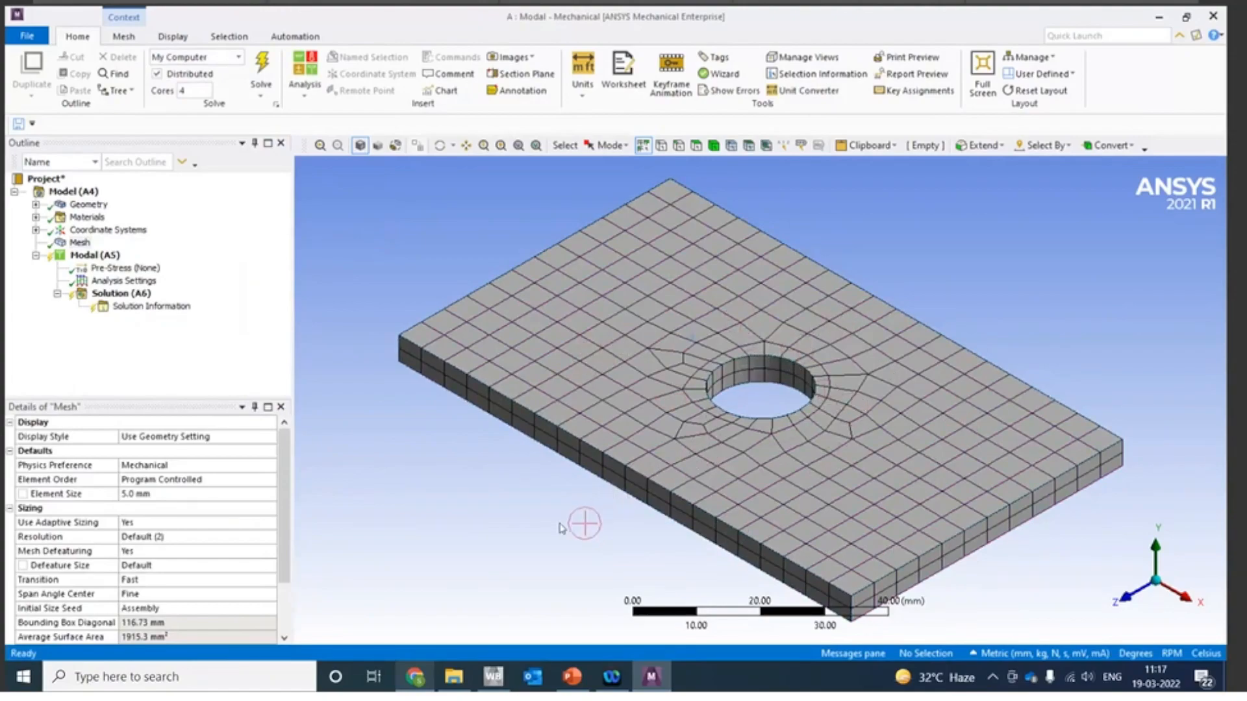
# Step: Refine the mesh Element Size to 1 mm, regenerate the mesh and inspect it on the plate
pyautogui.click(170, 494)
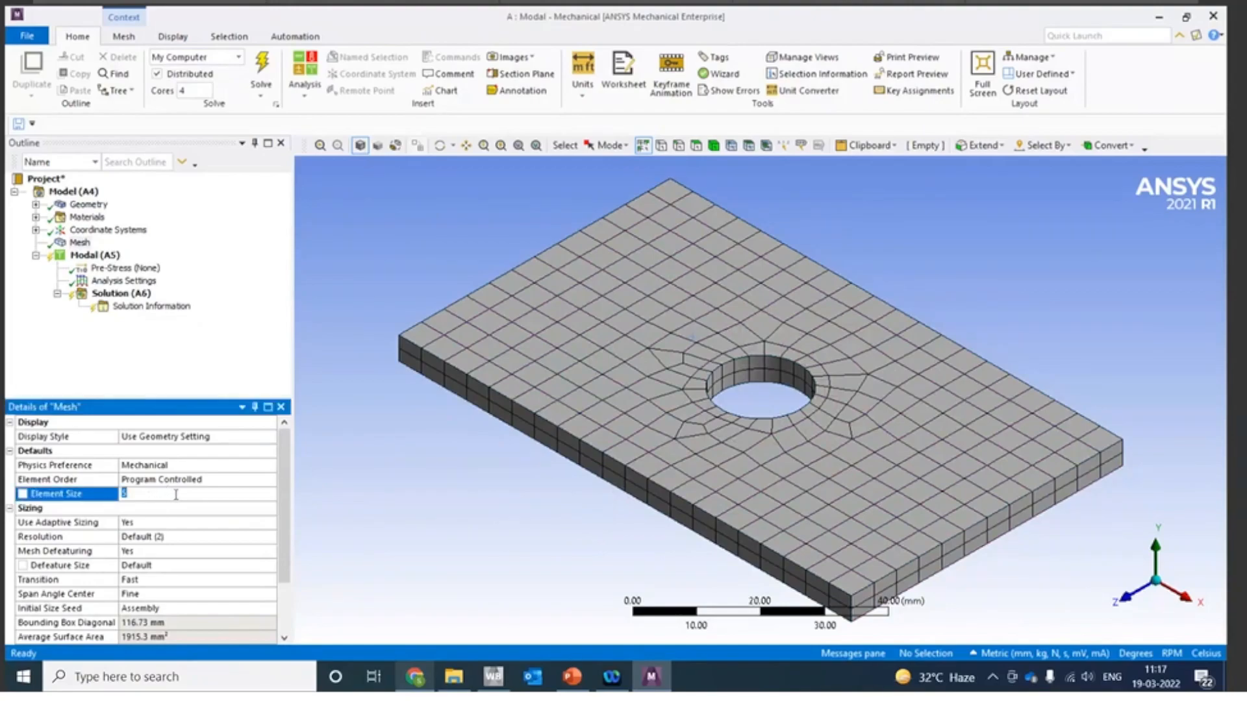
pyautogui.write('1')
pyautogui.press('Return')
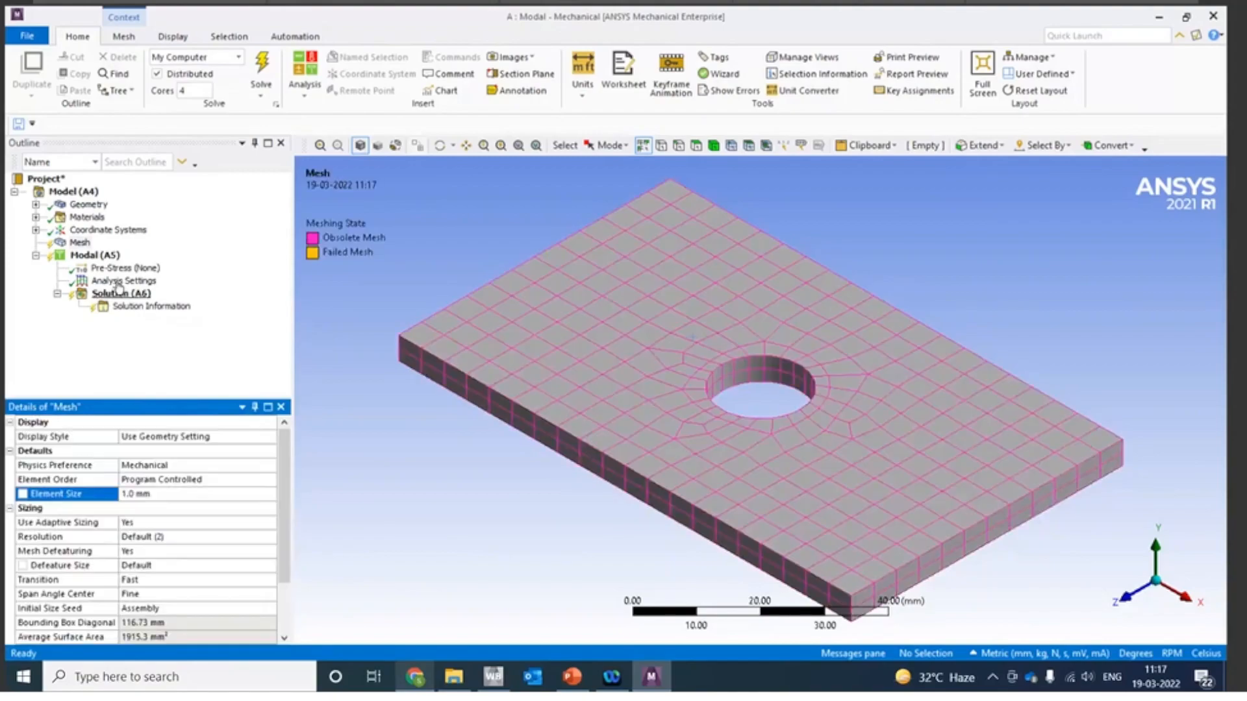
pyautogui.rightClick(91, 254)
pyautogui.click(91, 257)
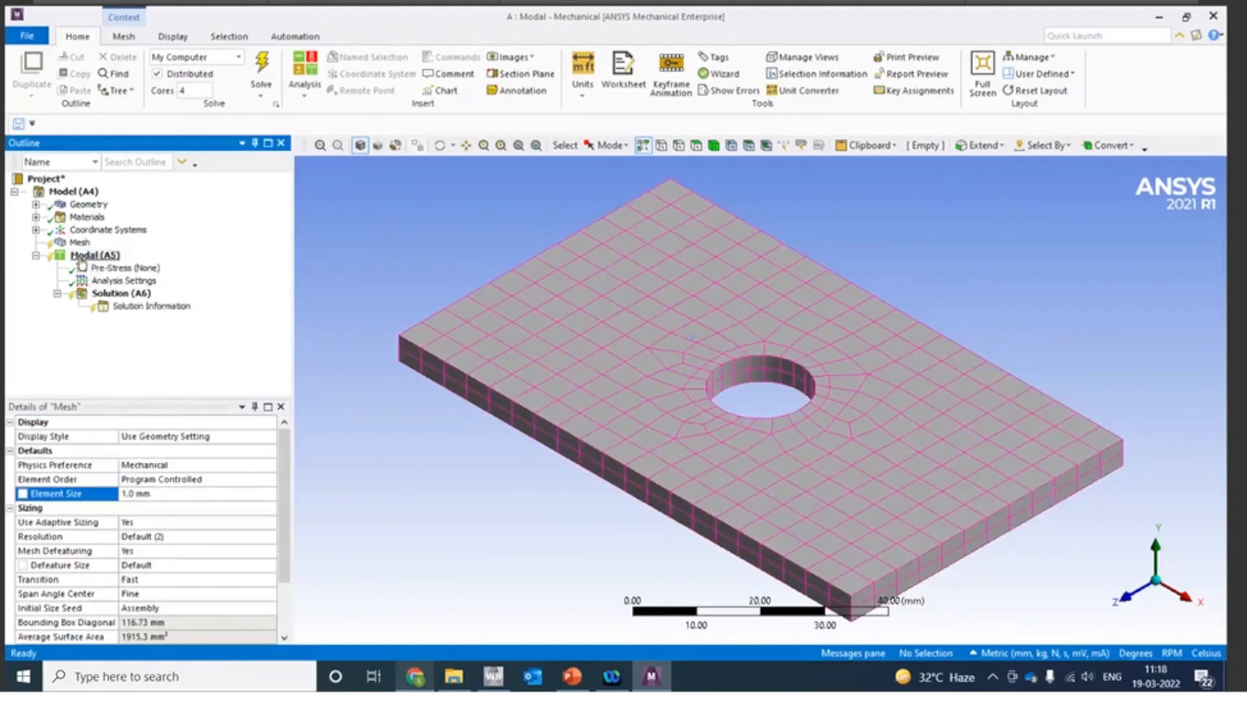
pyautogui.rightClick(90, 261)
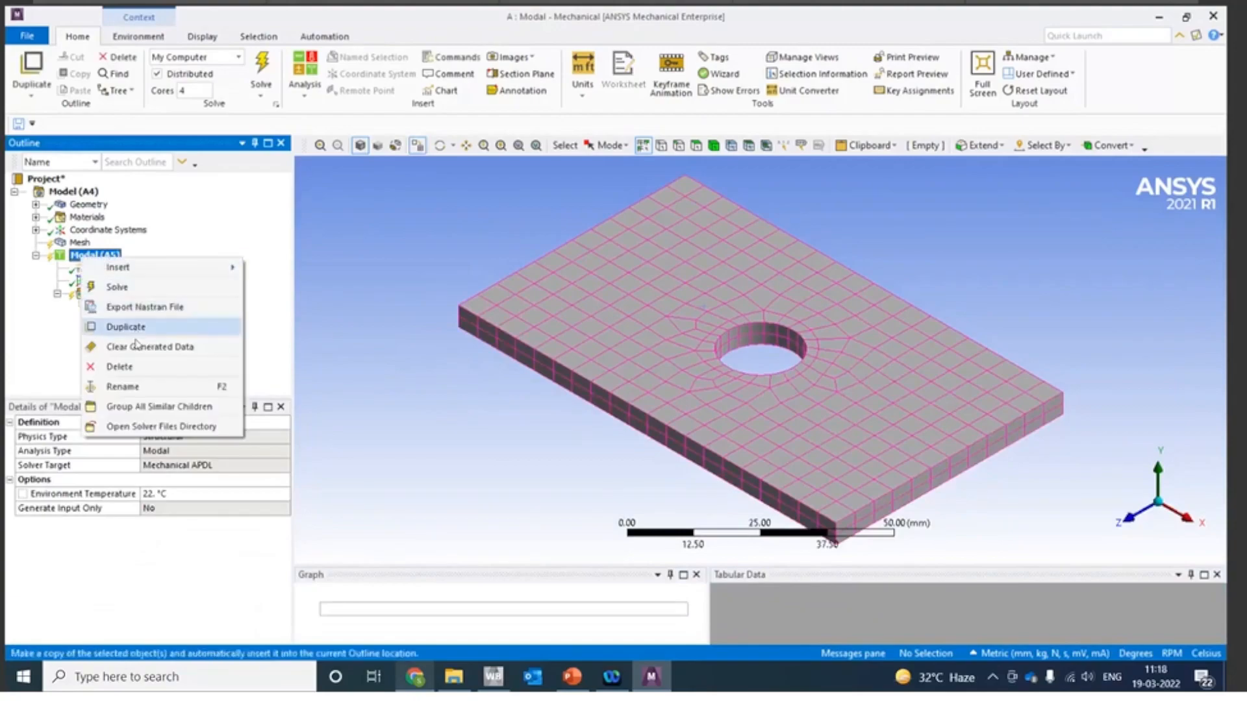
pyautogui.click(78, 243)
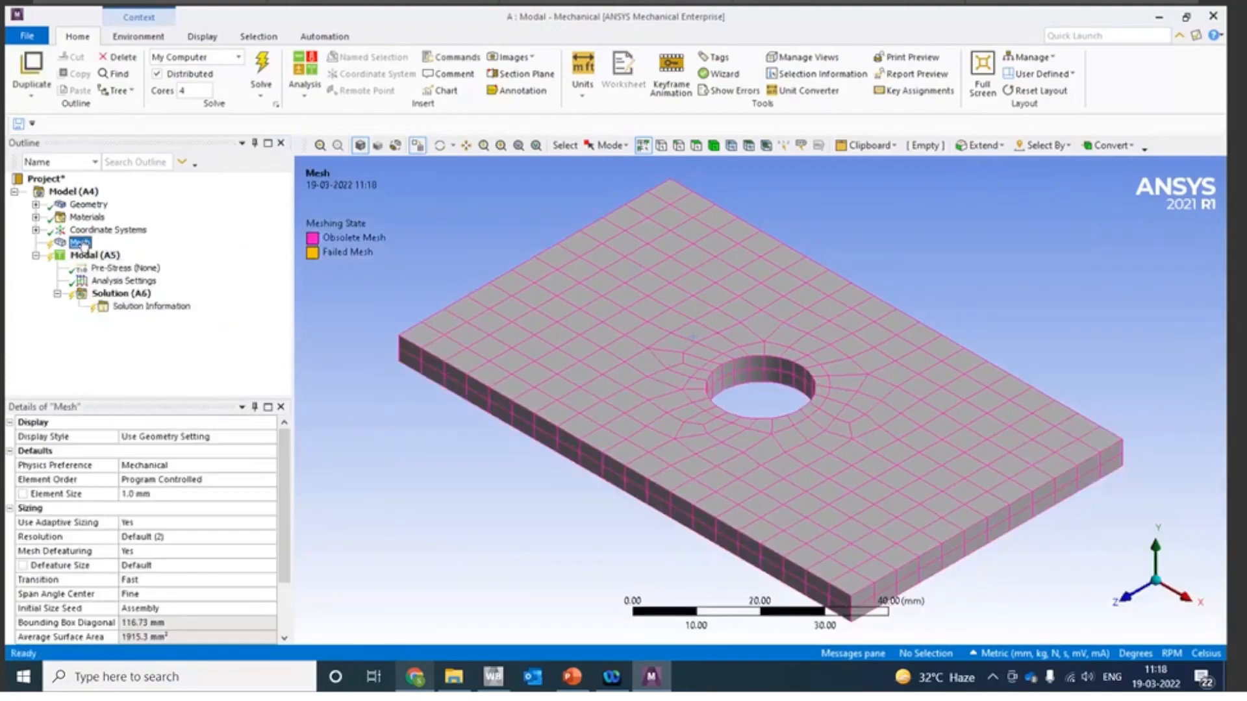
pyautogui.rightClick(78, 242)
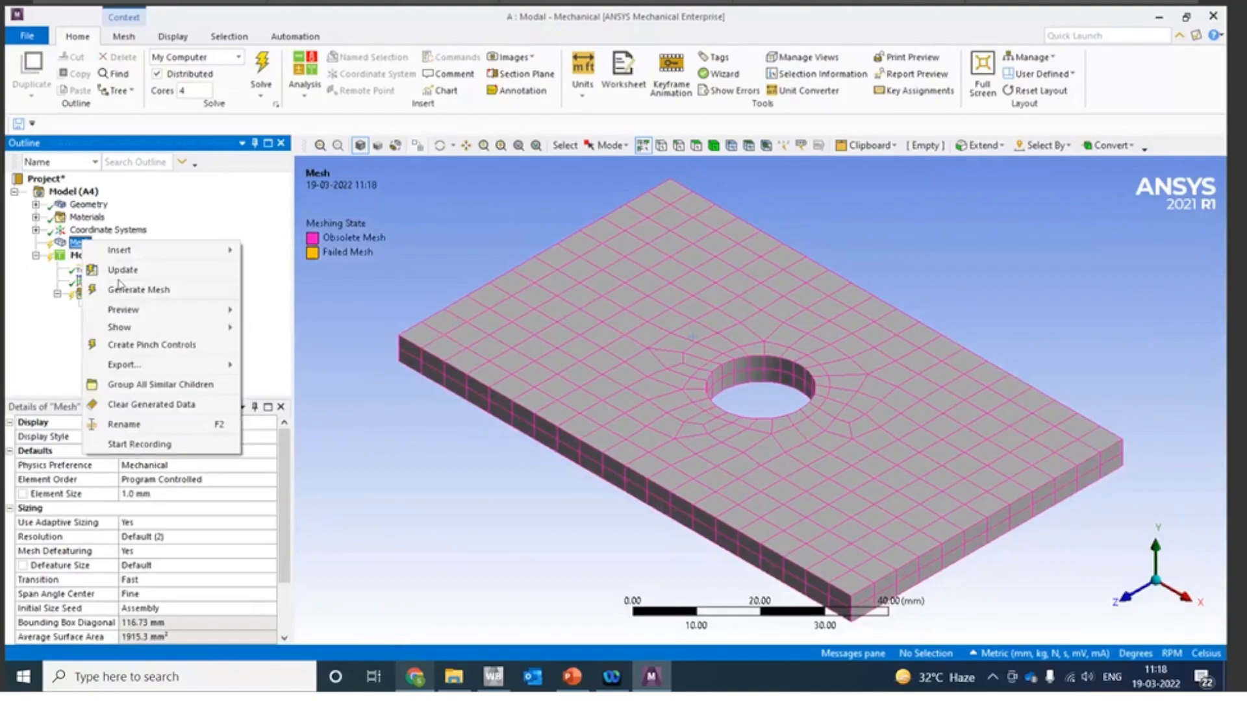
pyautogui.click(120, 288)
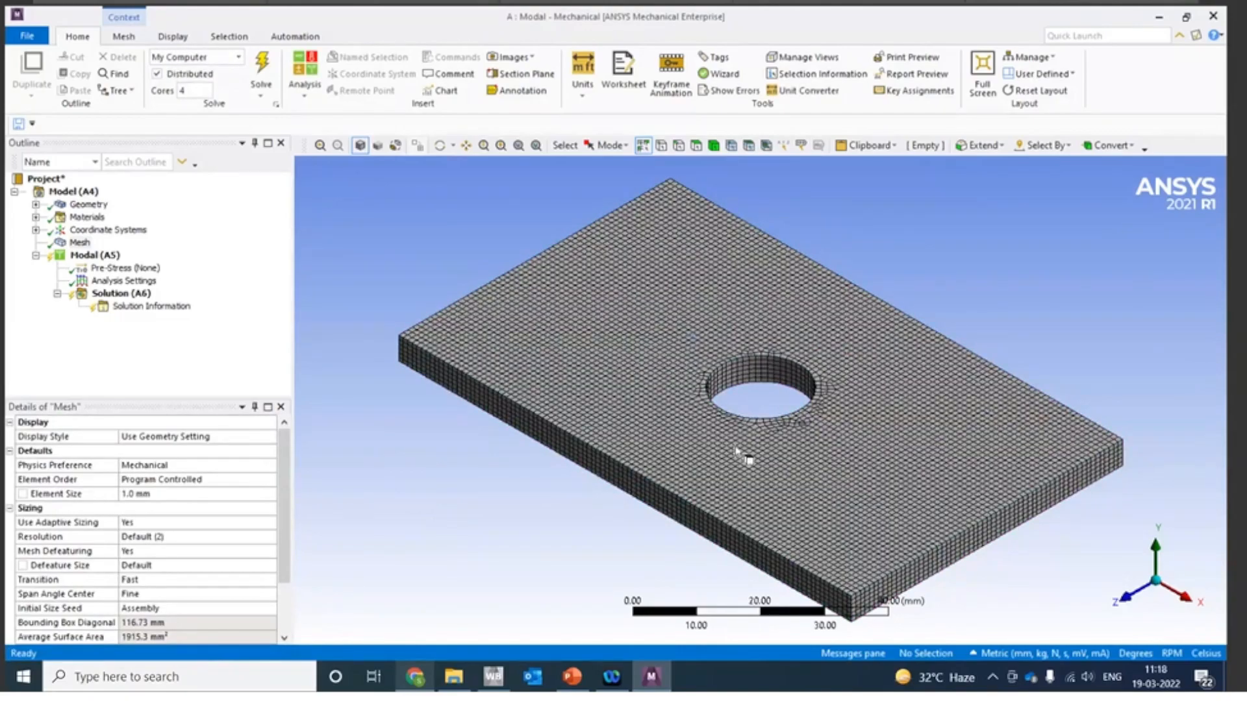
pyautogui.moveTo(826, 352); pyautogui.dragTo(731, 505, button='middle')
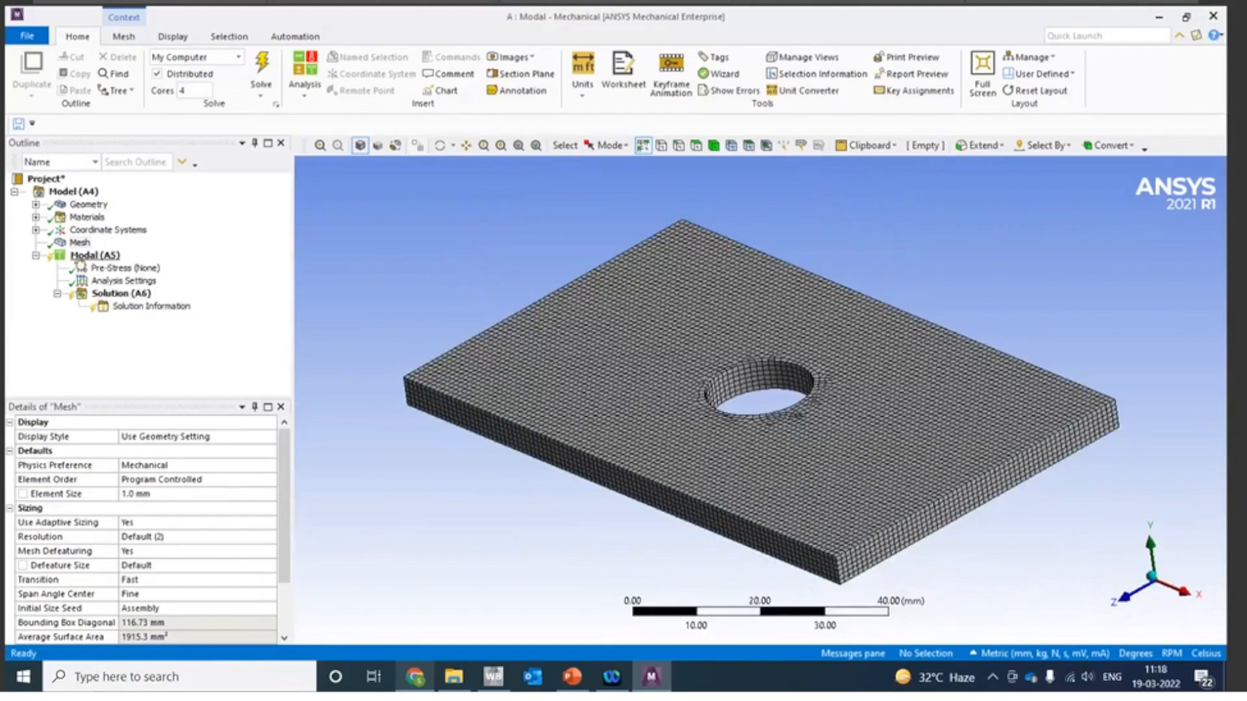
# Step: Insert a Fixed Support in the modal analysis and apply it to the plate's short end face on the +X side
pyautogui.click(118, 259)
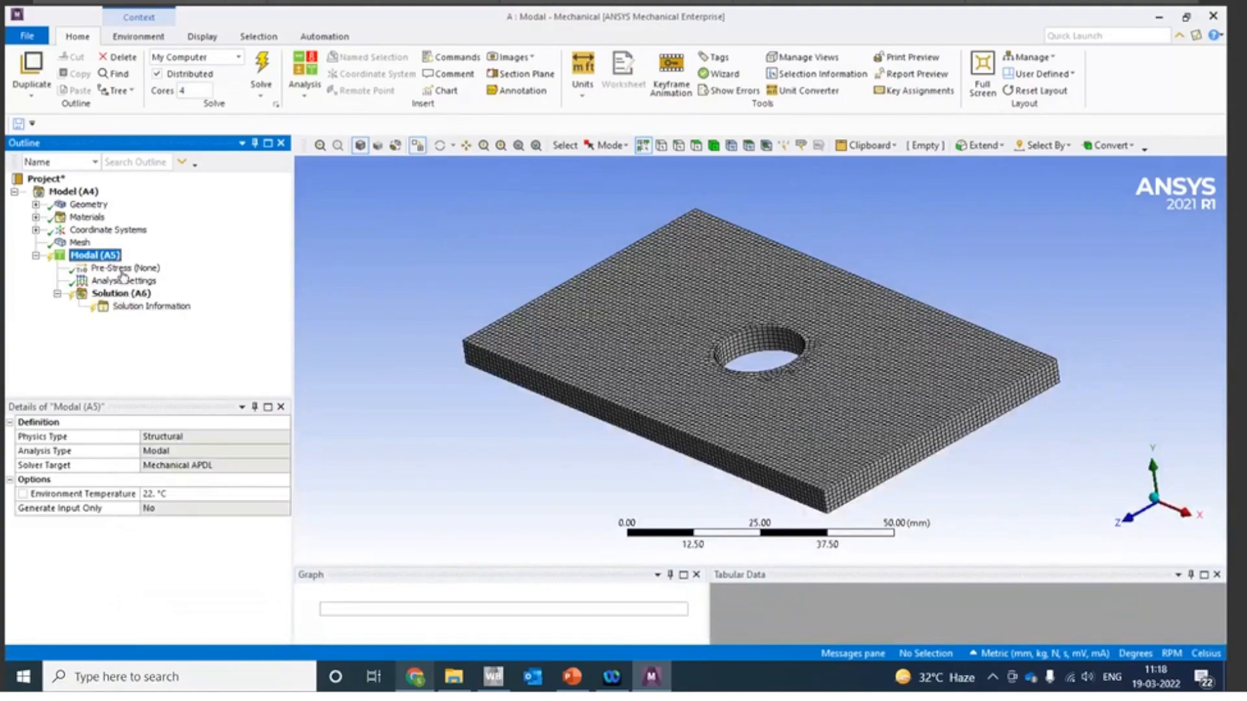
pyautogui.rightClick(111, 259)
pyautogui.moveTo(261, 264)
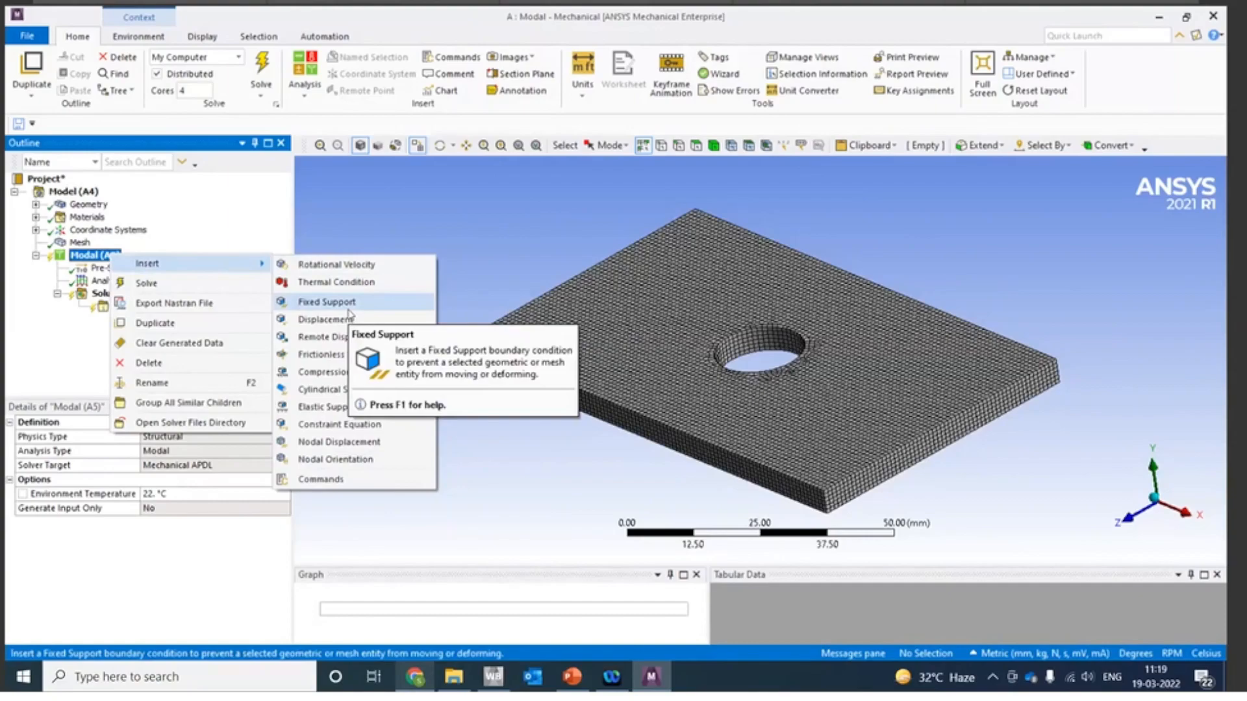
pyautogui.click(370, 303)
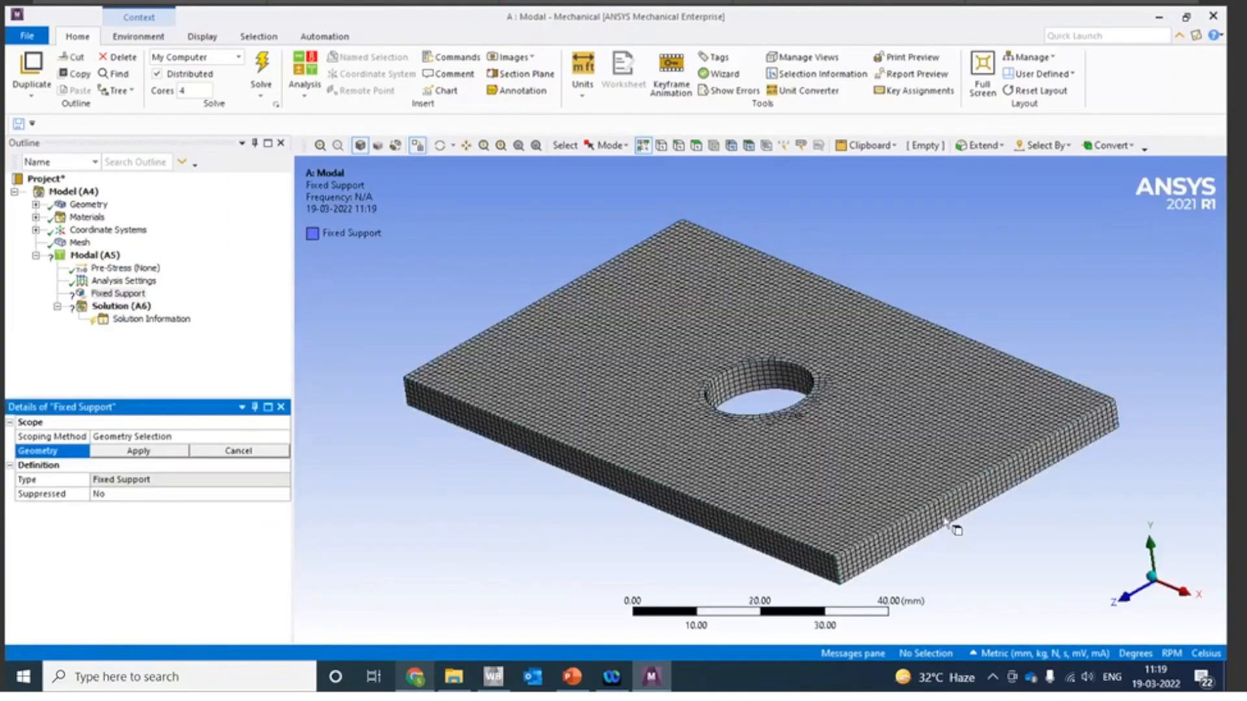
pyautogui.click(945, 521)
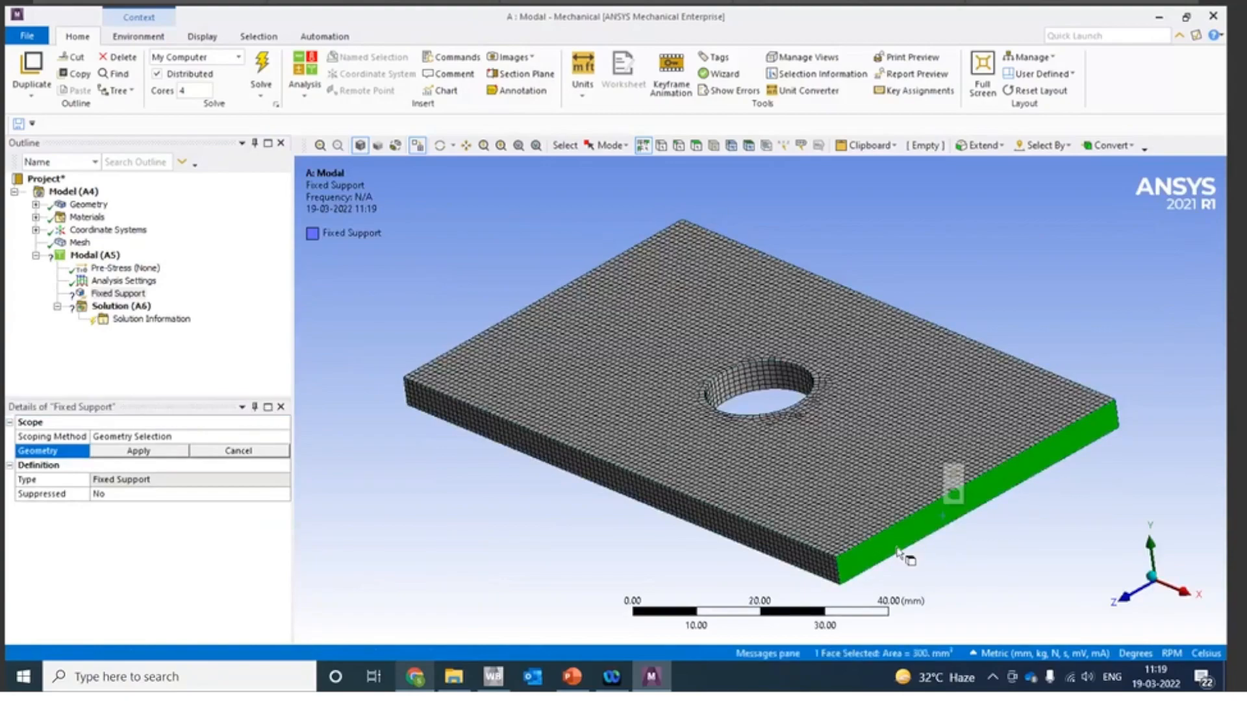
pyautogui.click(151, 451)
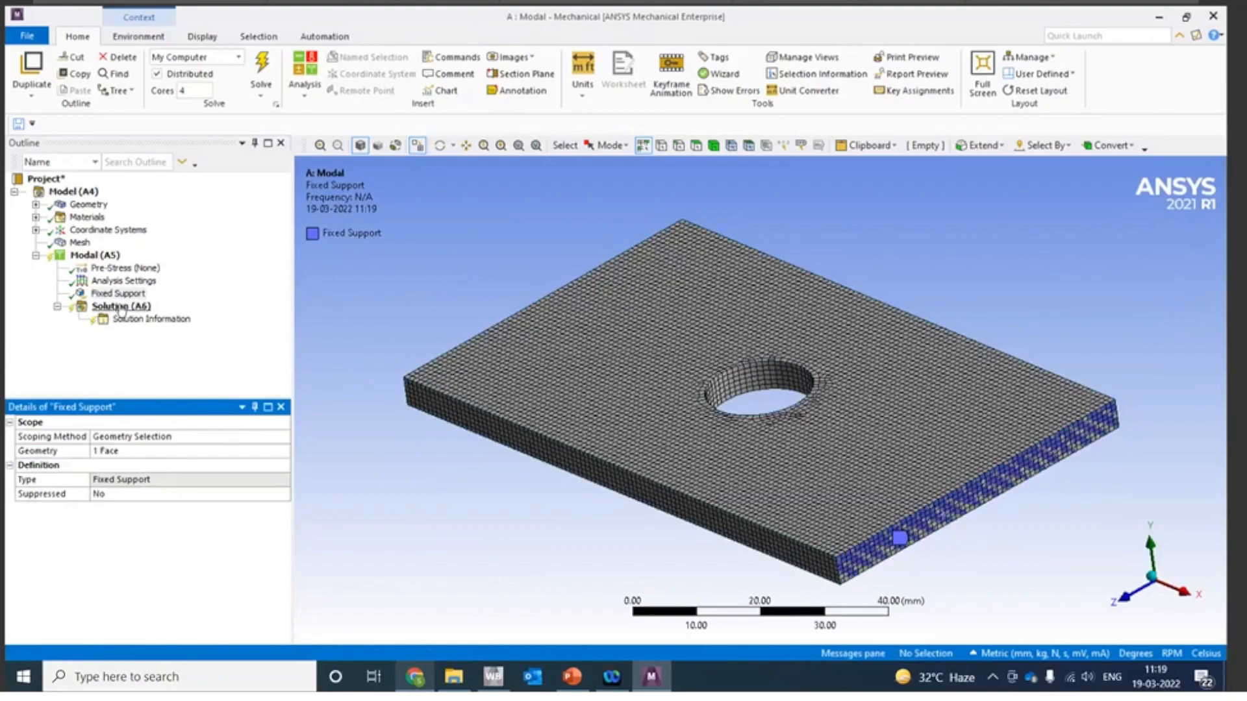
# Step: Set Max Modes to Find to 10 in the modal Analysis Settings and dismiss the low battery warning
pyautogui.click(123, 281)
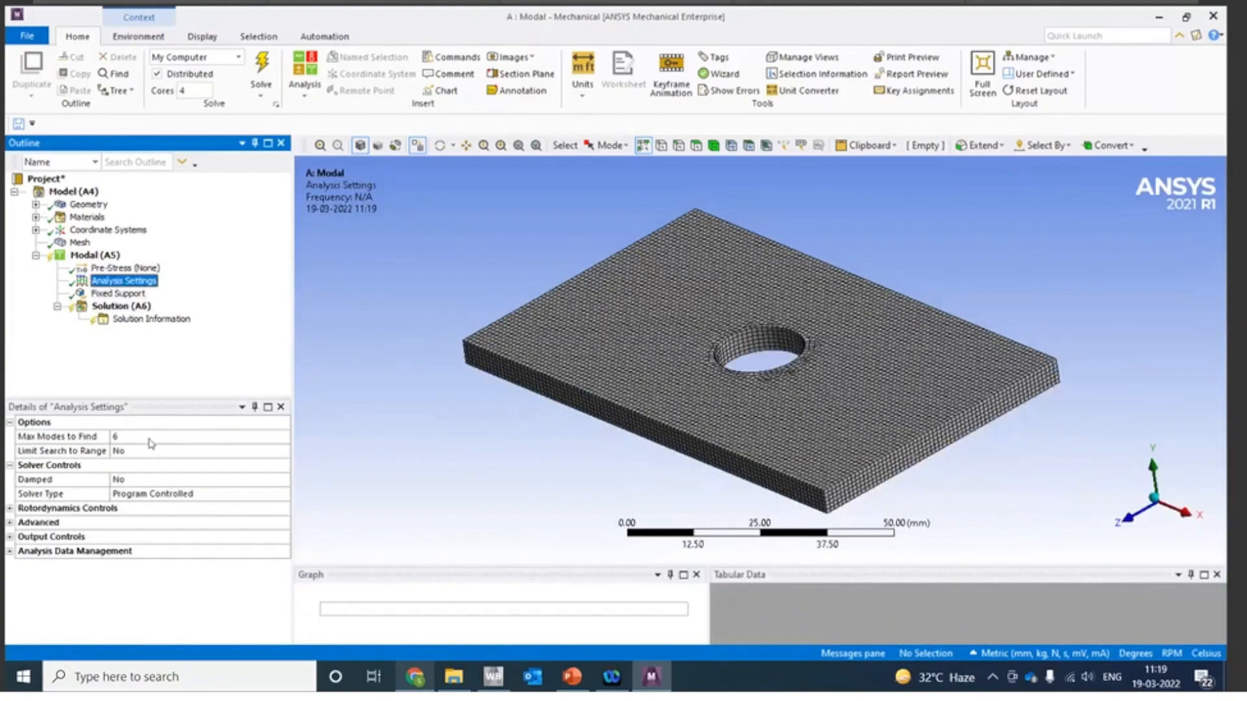
pyautogui.click(122, 437)
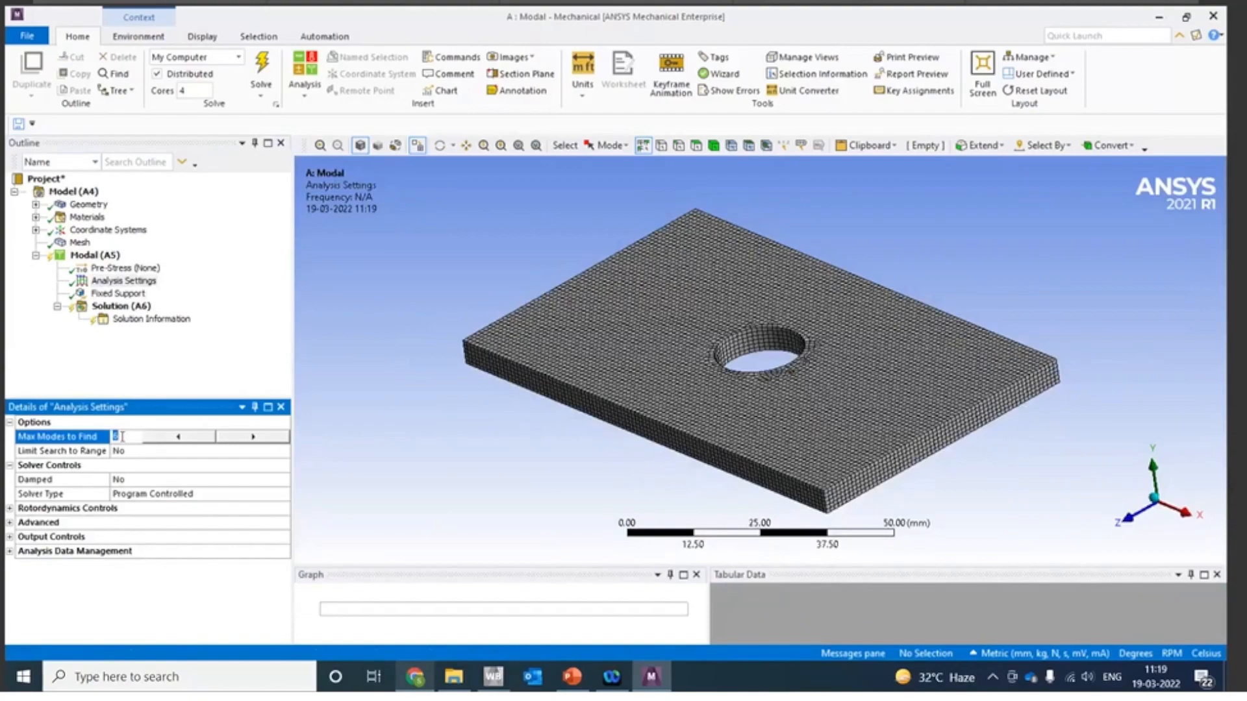
pyautogui.write('10')
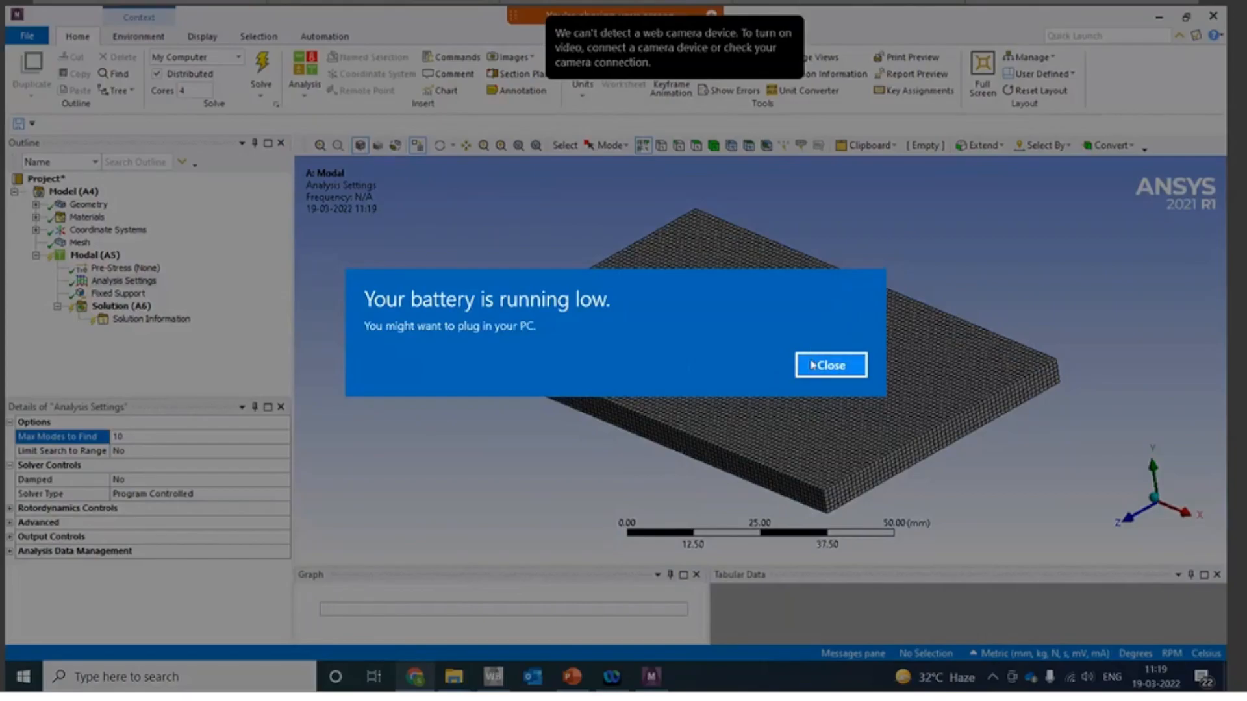
pyautogui.click(830, 365)
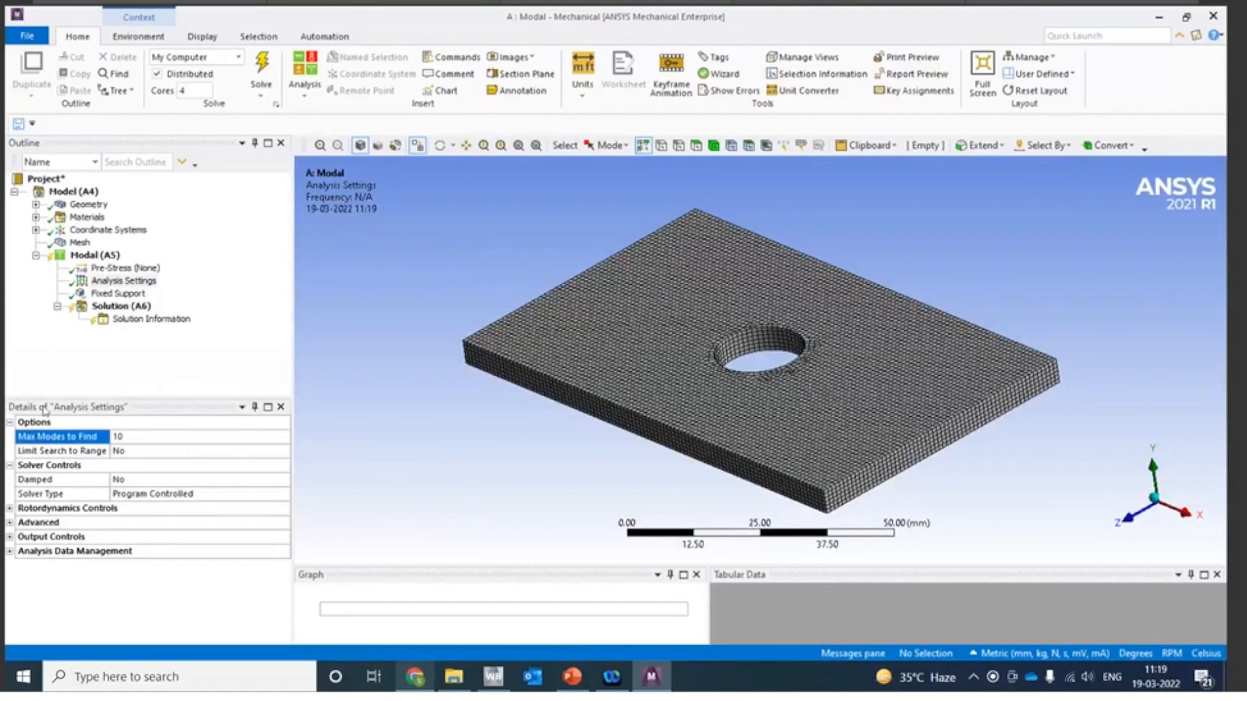
# Step: Solve the modal analysis of the plate and wait for the solution to finish
pyautogui.click(137, 306)
pyautogui.rightClick(138, 306)
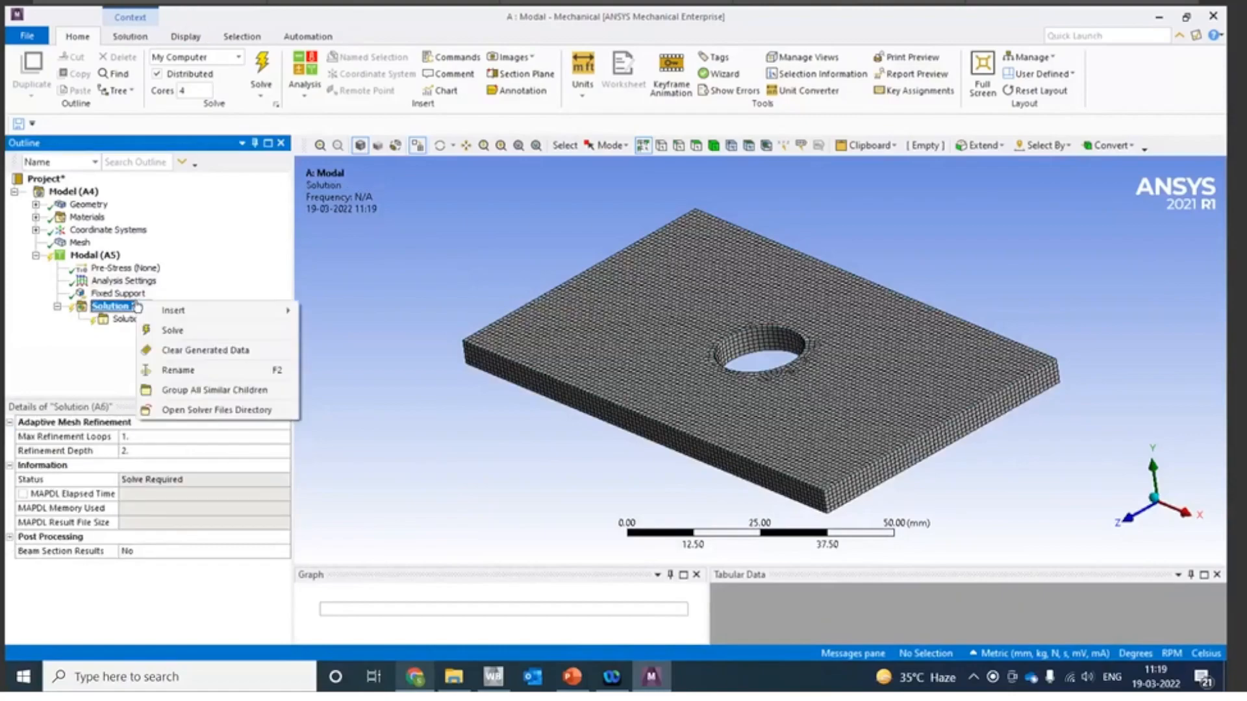
pyautogui.click(179, 337)
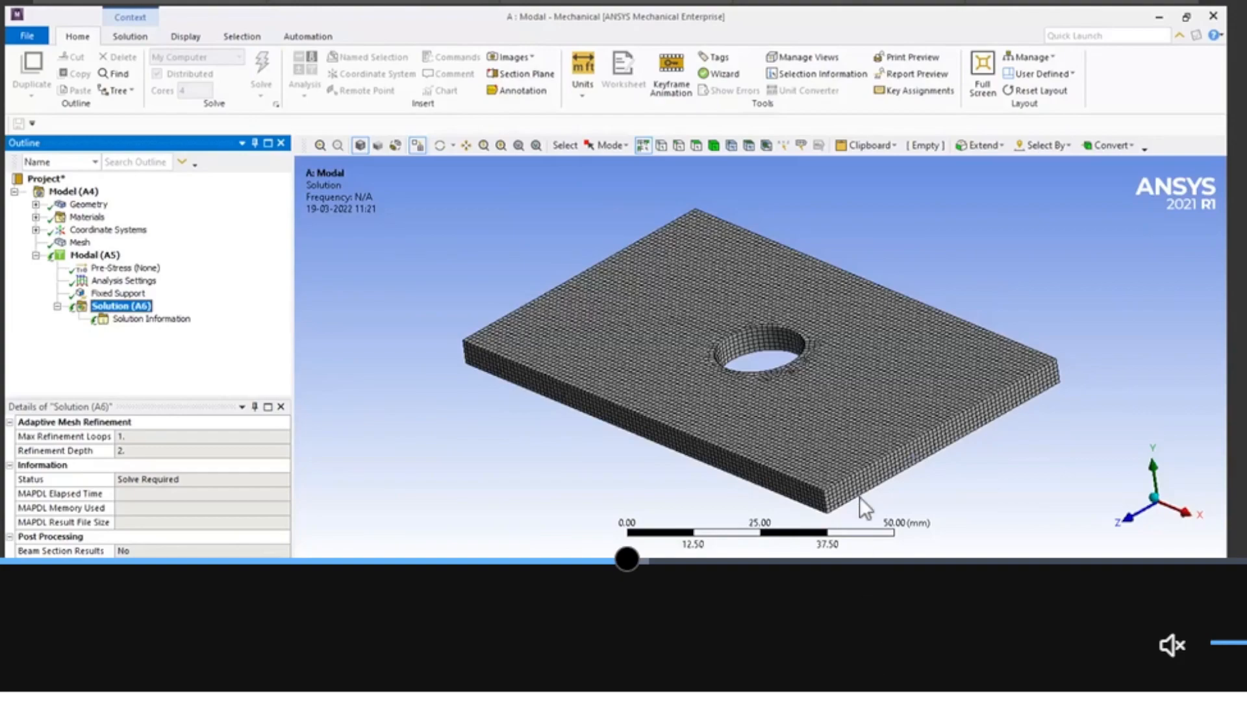
pyautogui.click(854, 407)
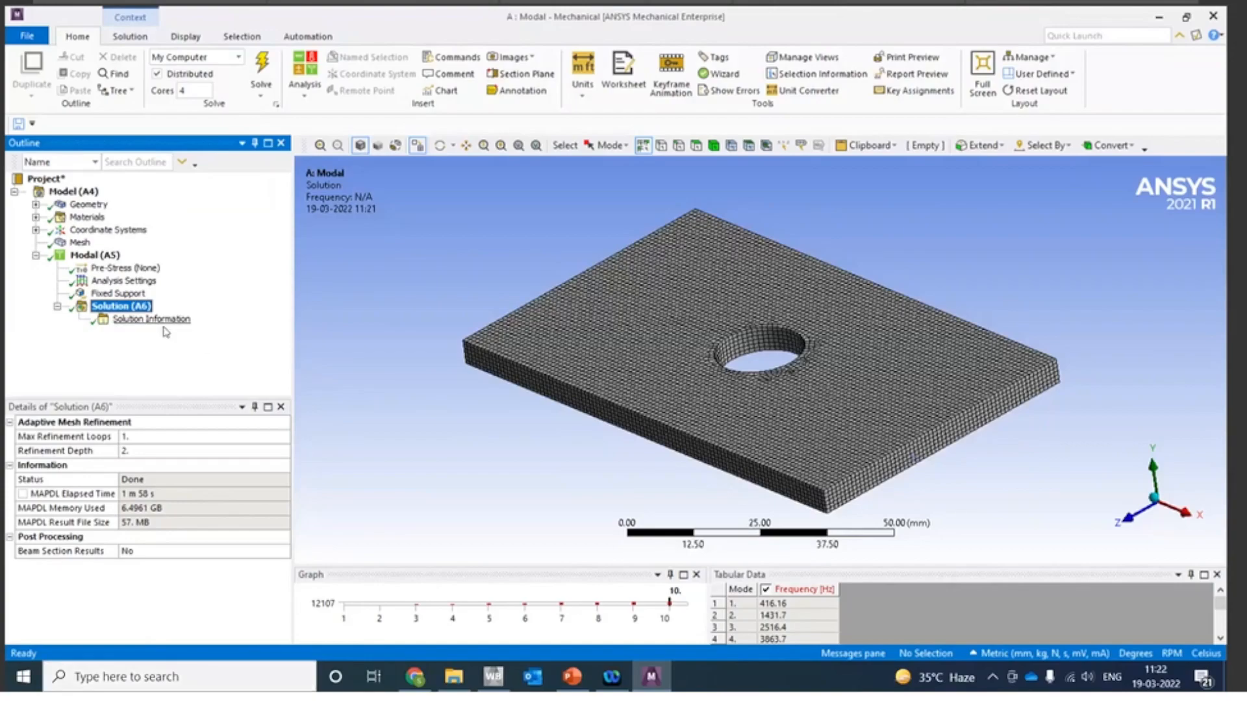
# Step: Enlarge the graph and tabular data area and review the natural frequencies from the first to the tenth mode
pyautogui.moveTo(578, 565); pyautogui.dragTo(604, 471)
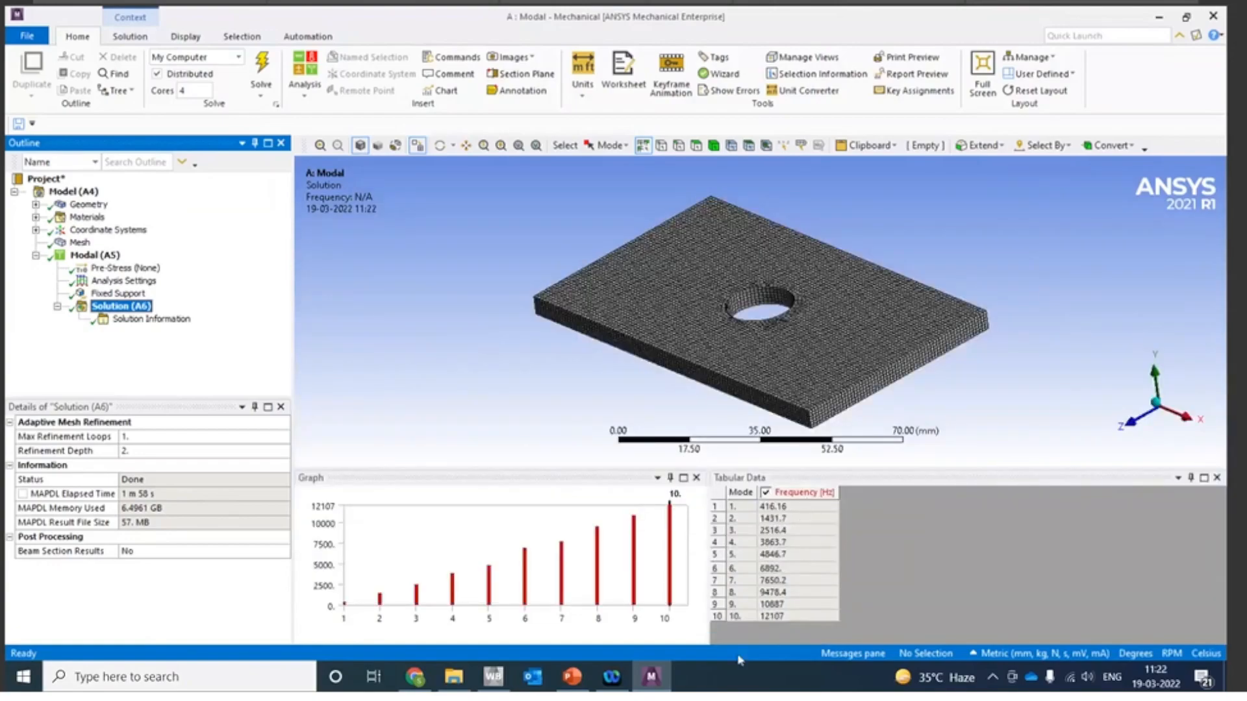
pyautogui.click(778, 507)
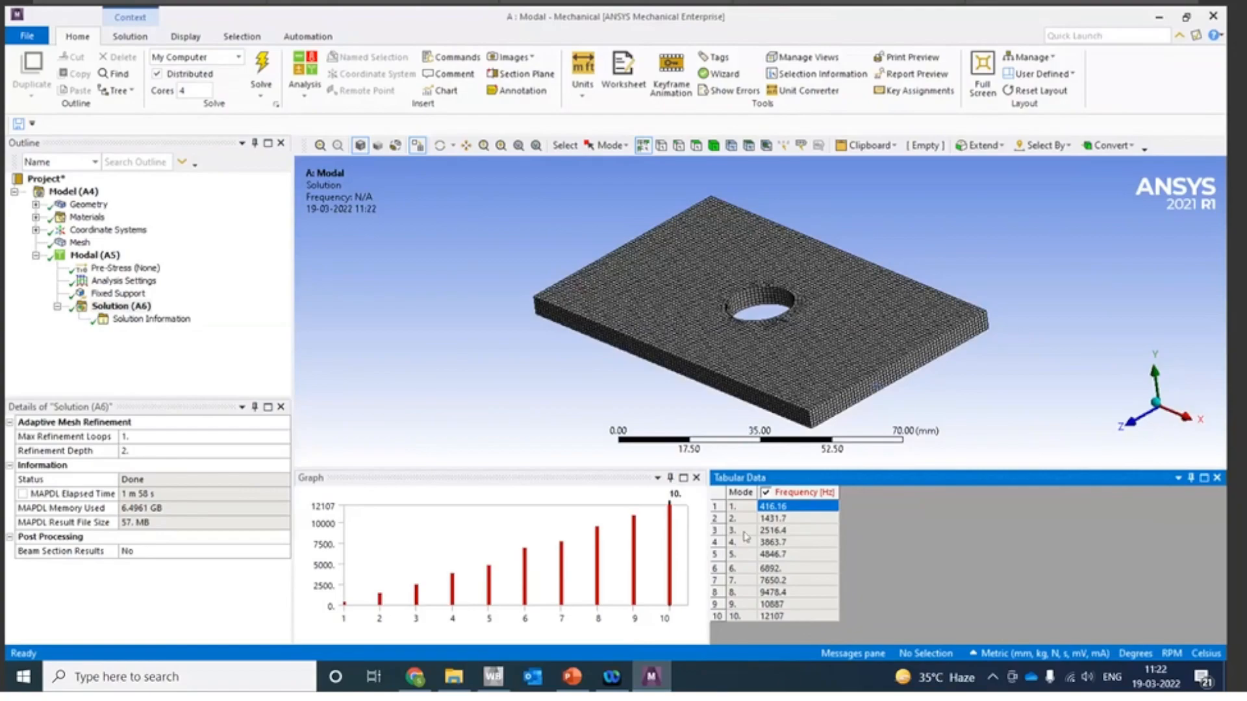
pyautogui.click(785, 617)
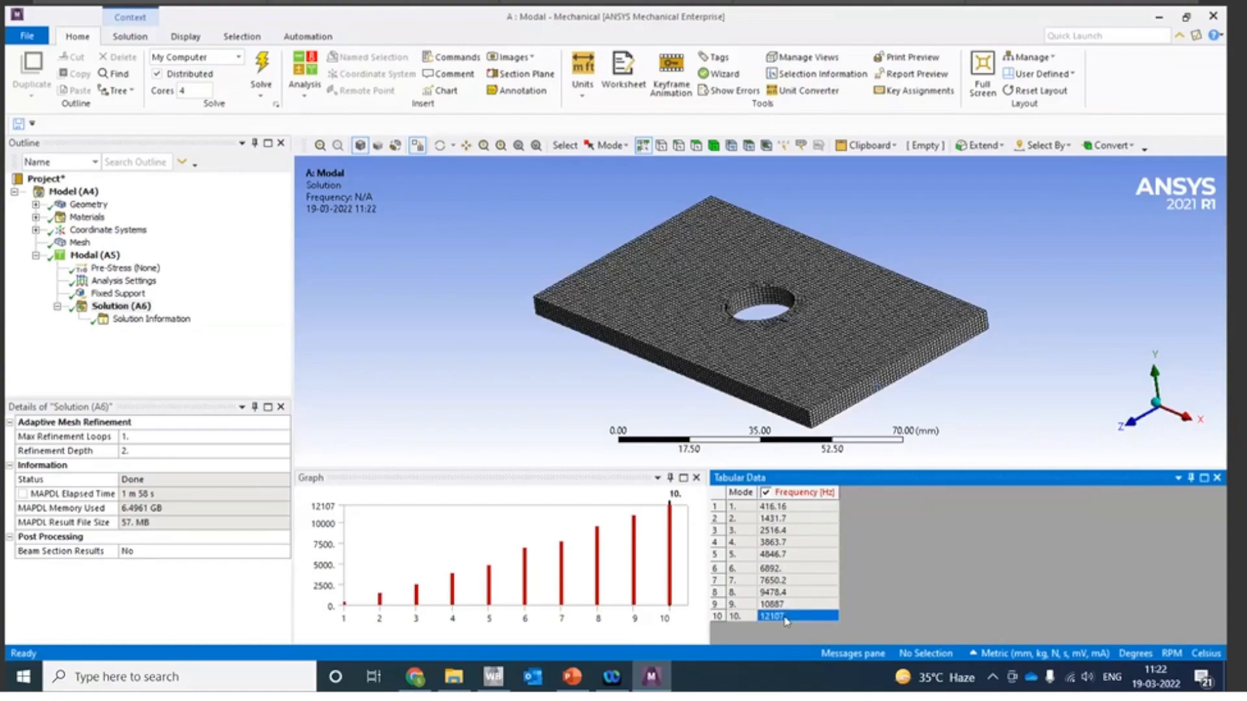
# Step: Create mode shape results for all ten modes in the frequency table and evaluate them
pyautogui.click(784, 507)
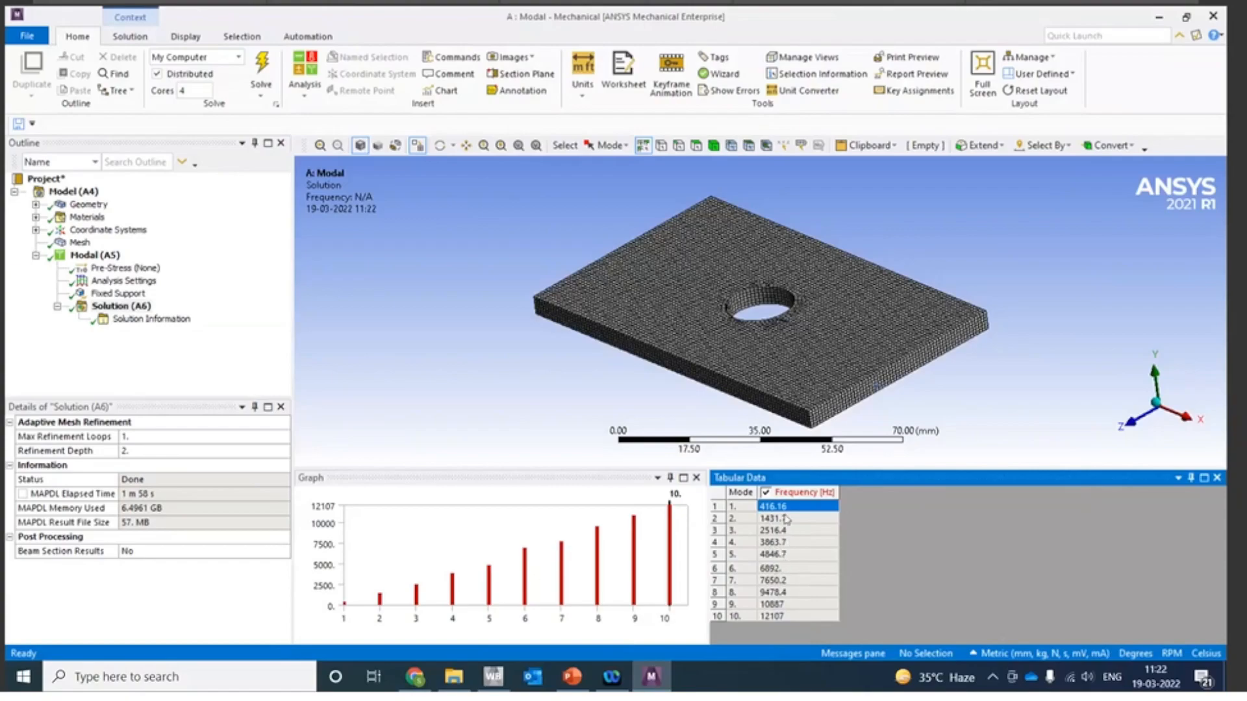
pyautogui.hotkey('ctrl', 'a')
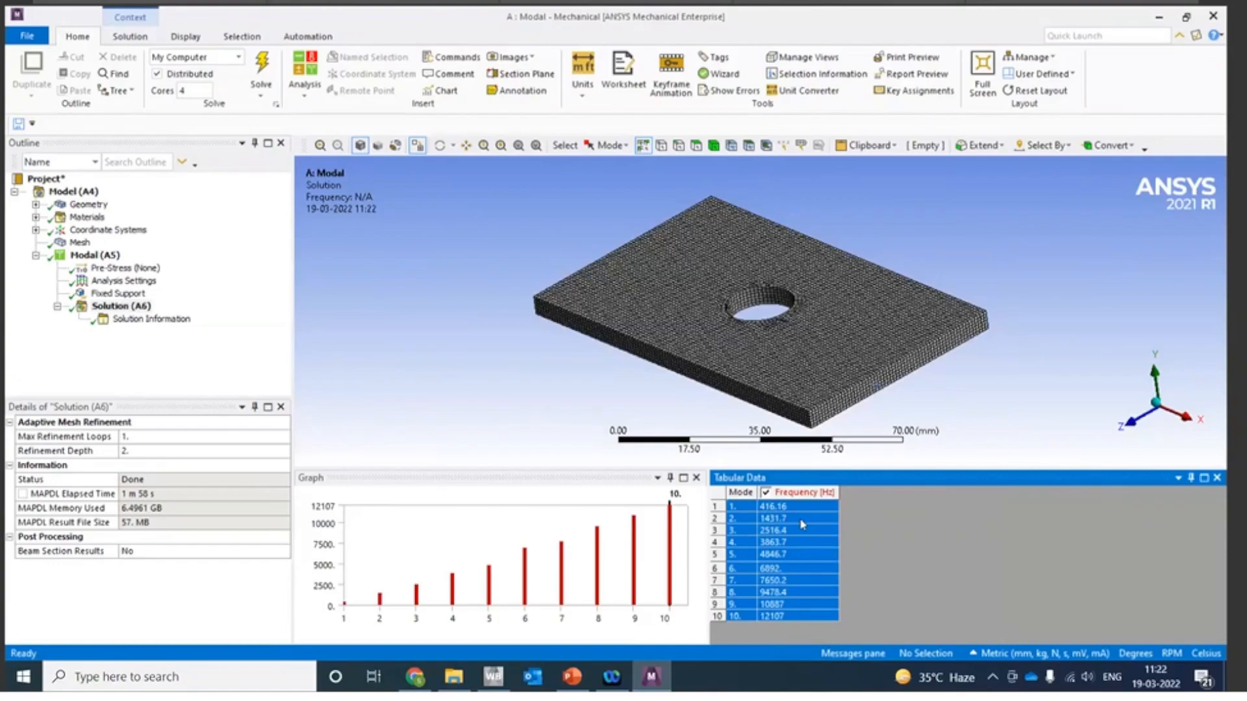
pyautogui.rightClick(801, 519)
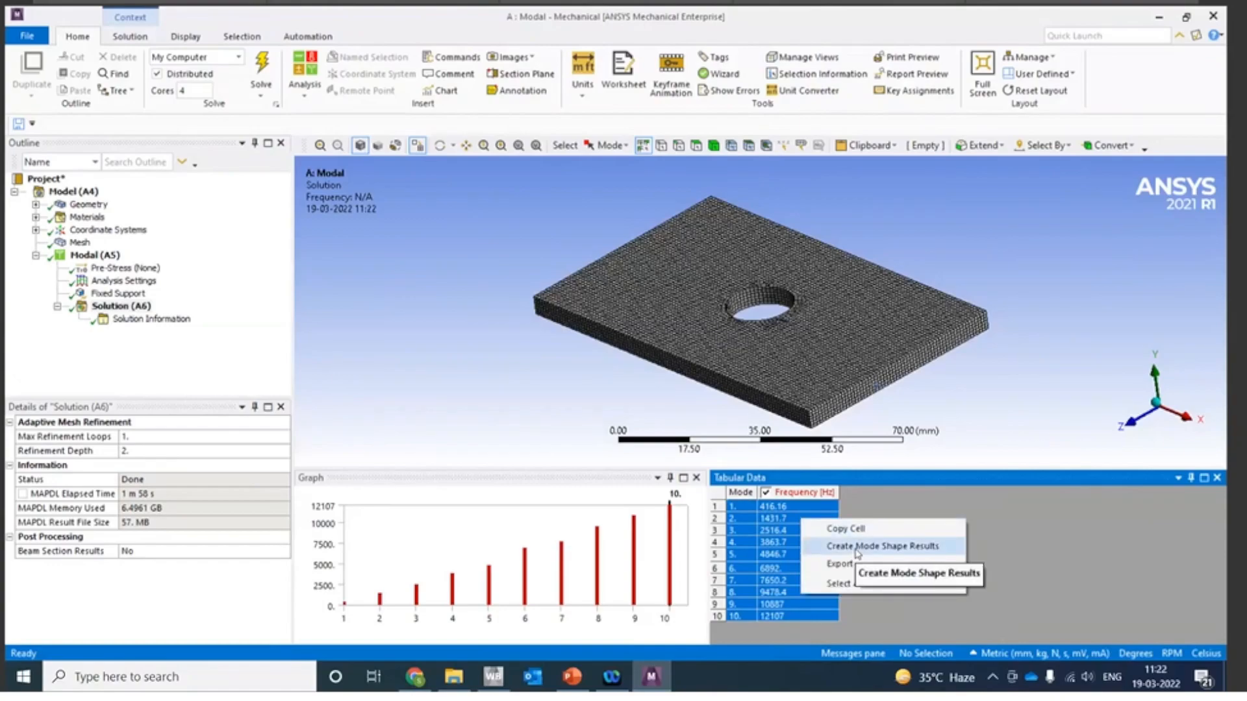
pyautogui.click(856, 548)
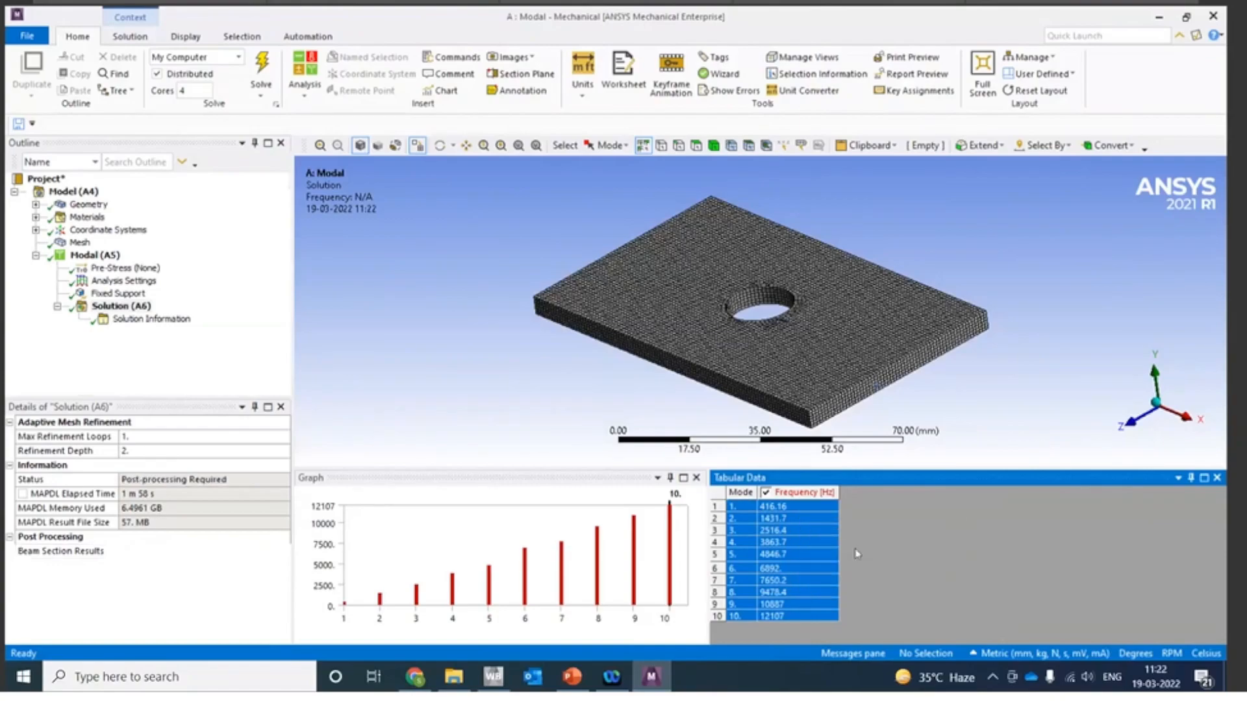
pyautogui.rightClick(138, 308)
pyautogui.click(202, 333)
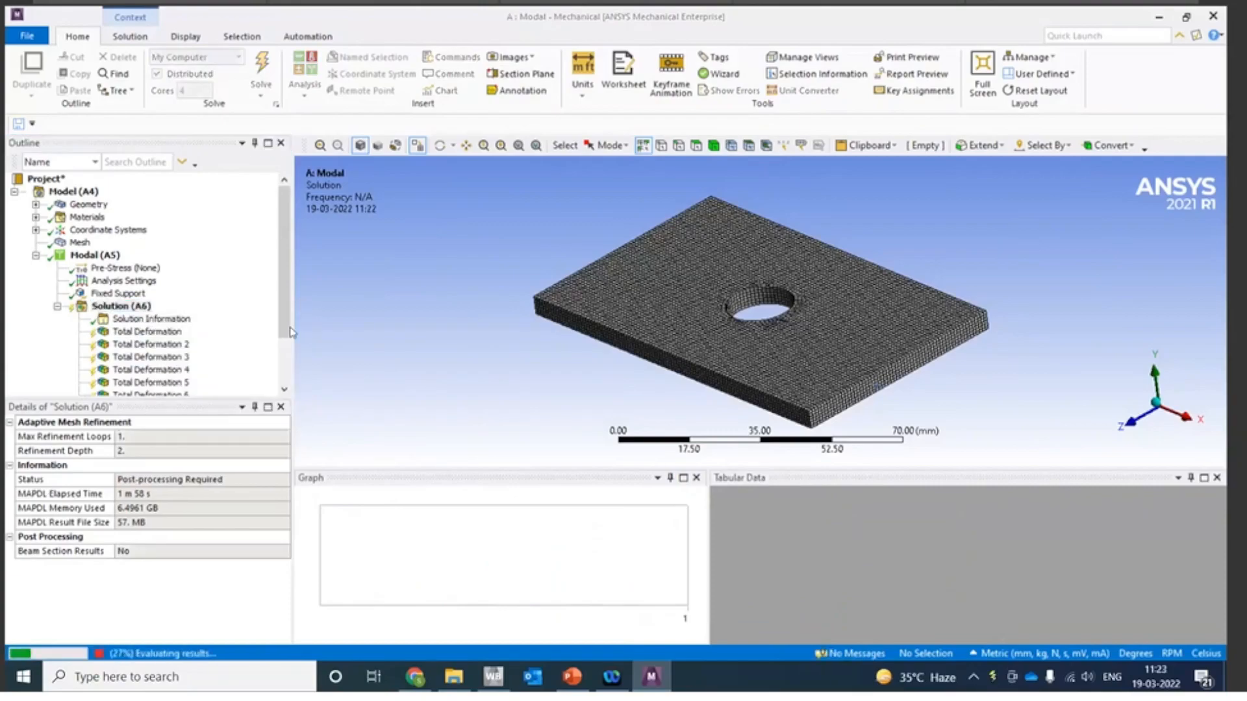
# Step: Animate the Total Deformation mode shapes of modes 1 through 5 one after another
pyautogui.click(147, 331)
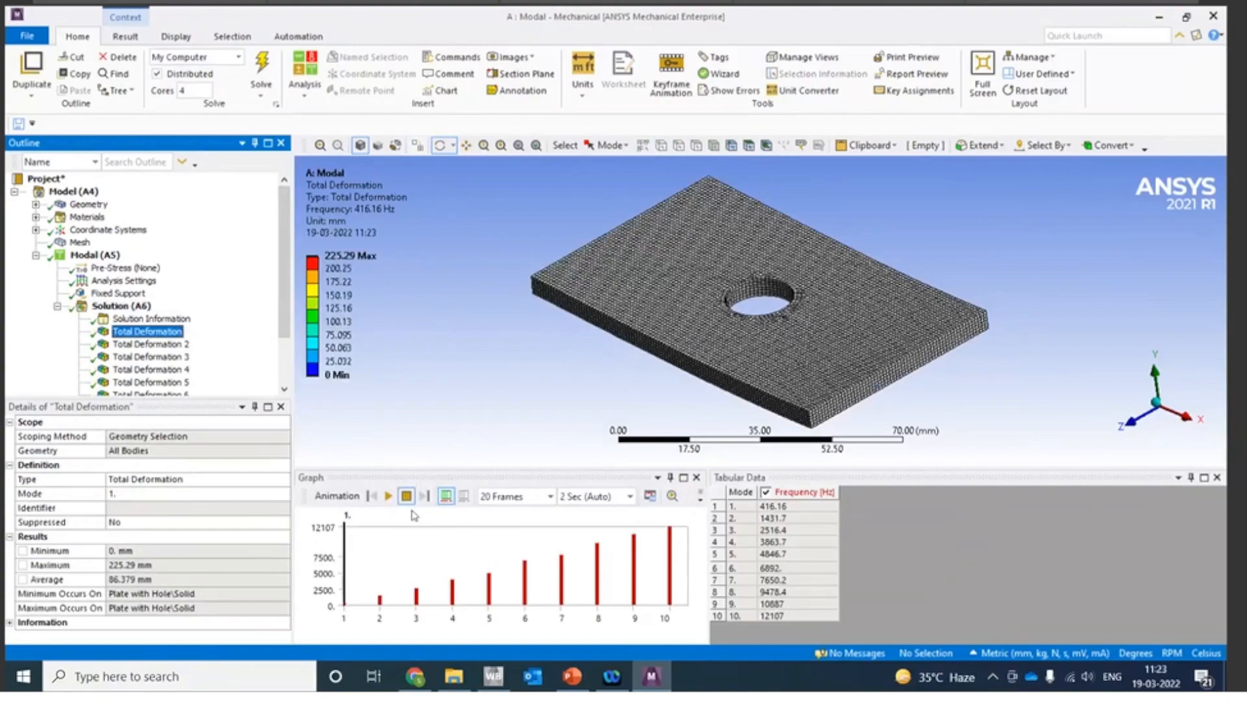
pyautogui.click(387, 496)
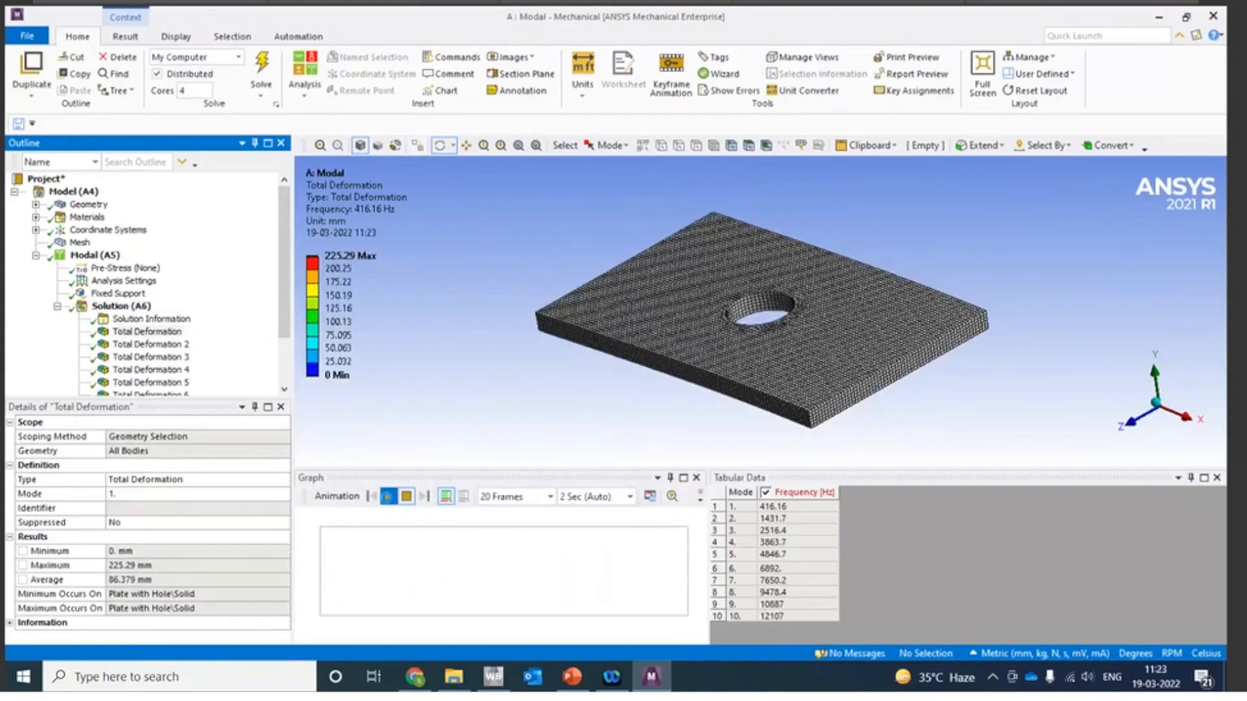
pyautogui.click(151, 345)
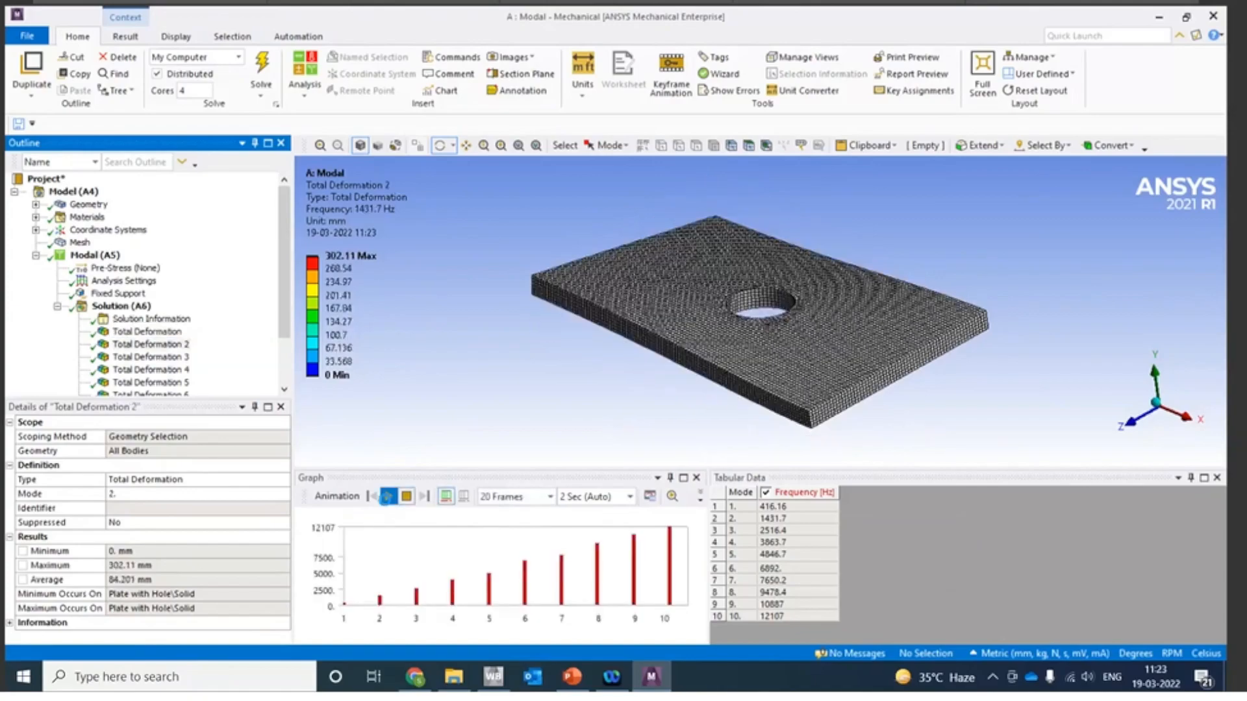
pyautogui.click(388, 496)
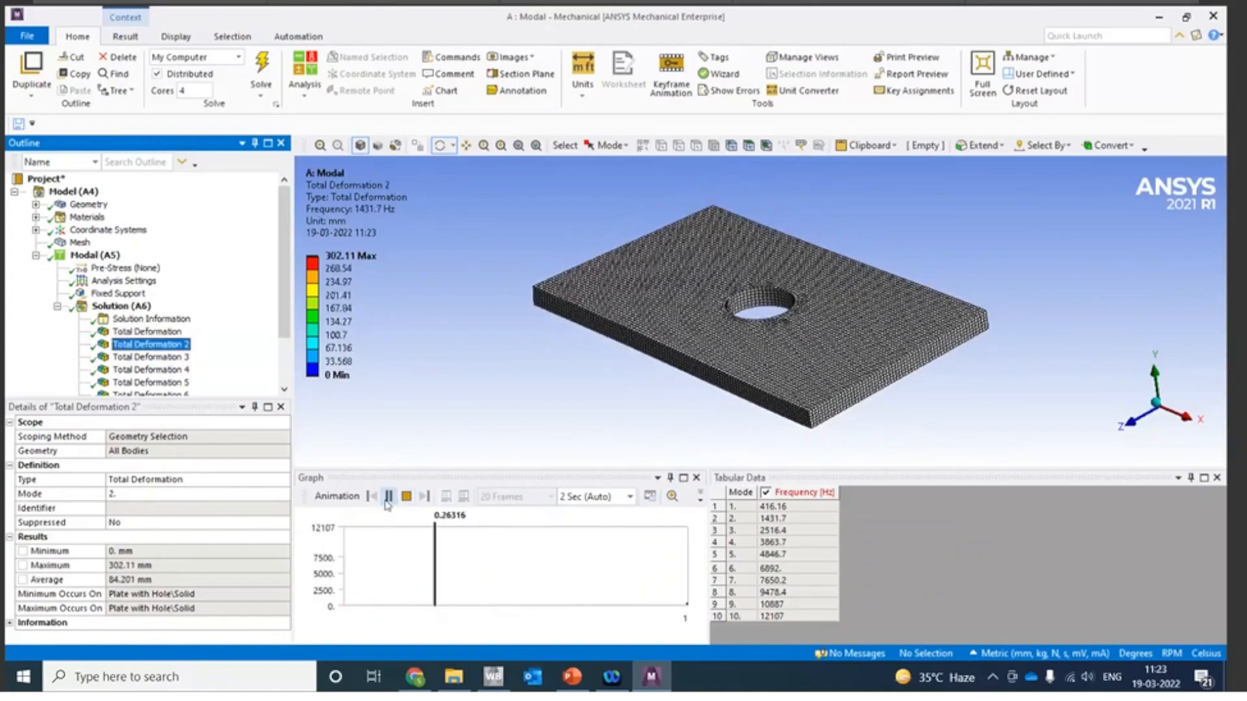
pyautogui.click(170, 357)
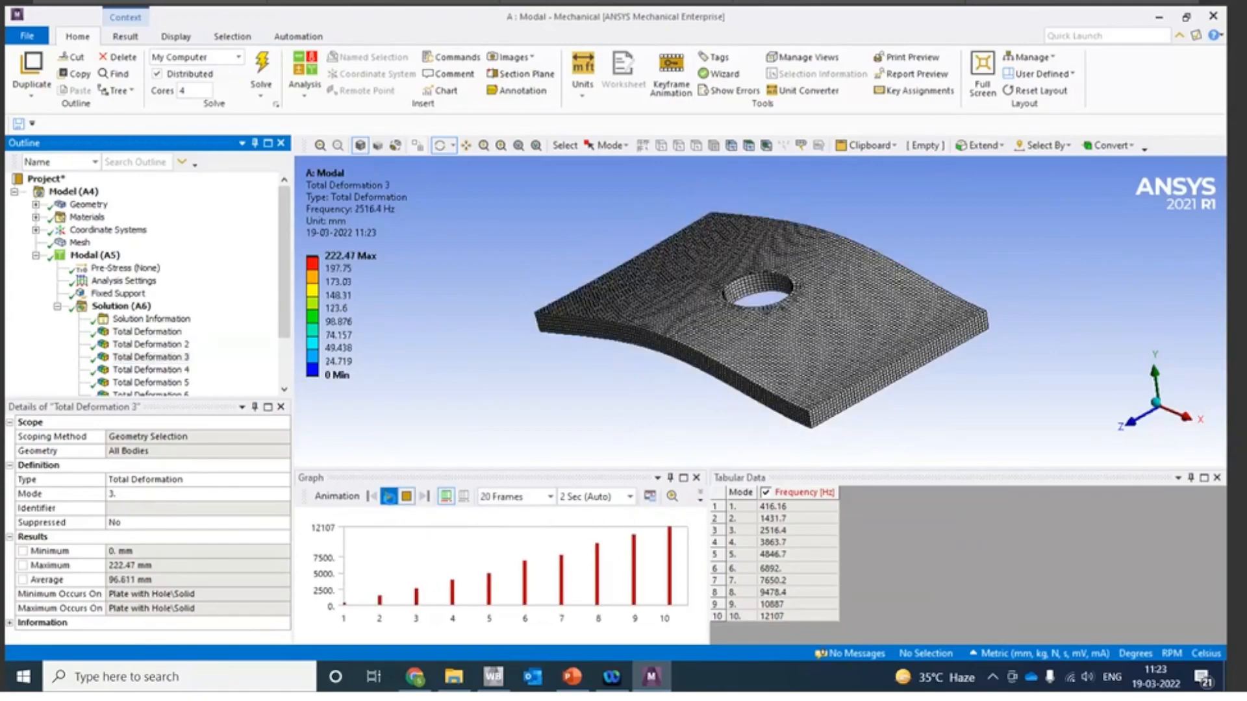
pyautogui.click(150, 369)
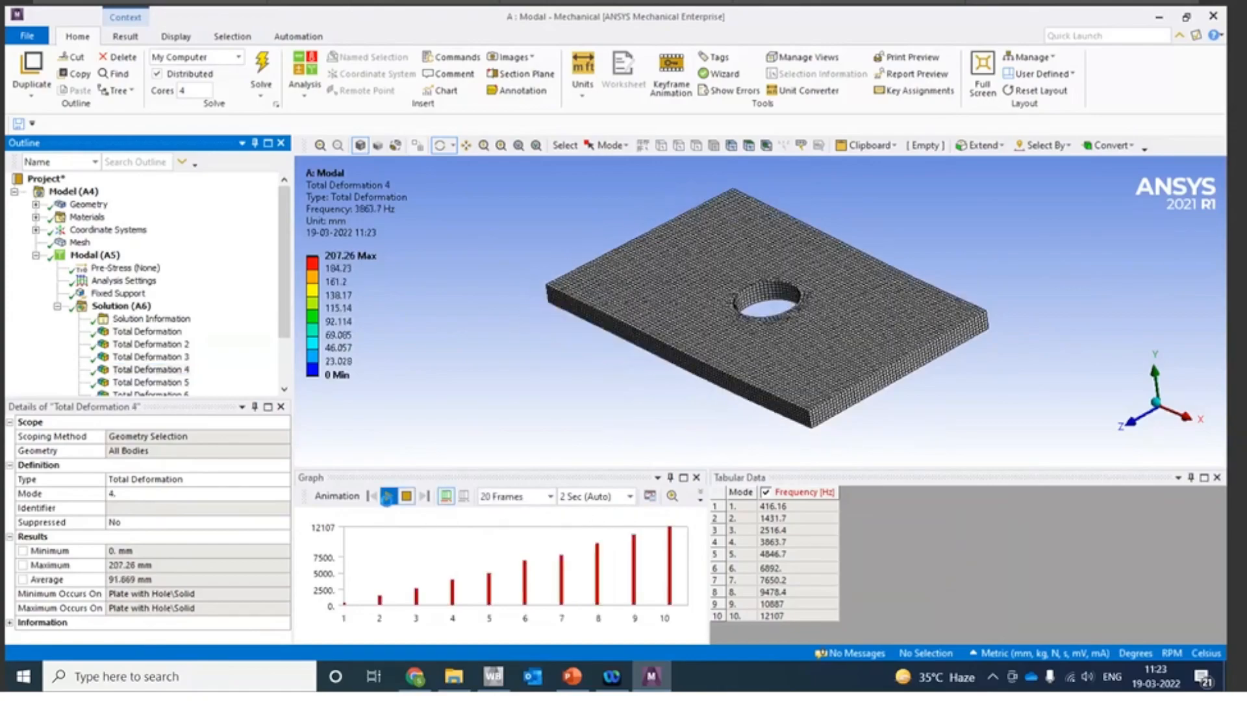
pyautogui.click(388, 497)
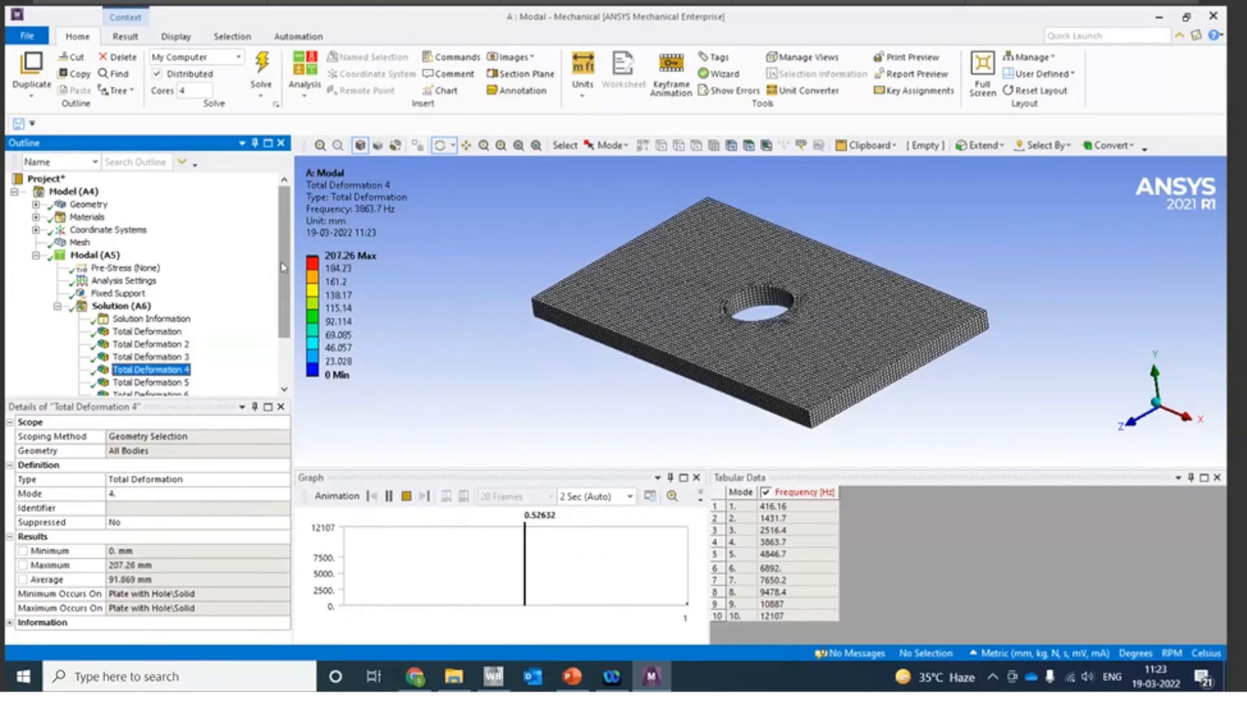
pyautogui.moveTo(284, 267); pyautogui.dragTo(283, 312)
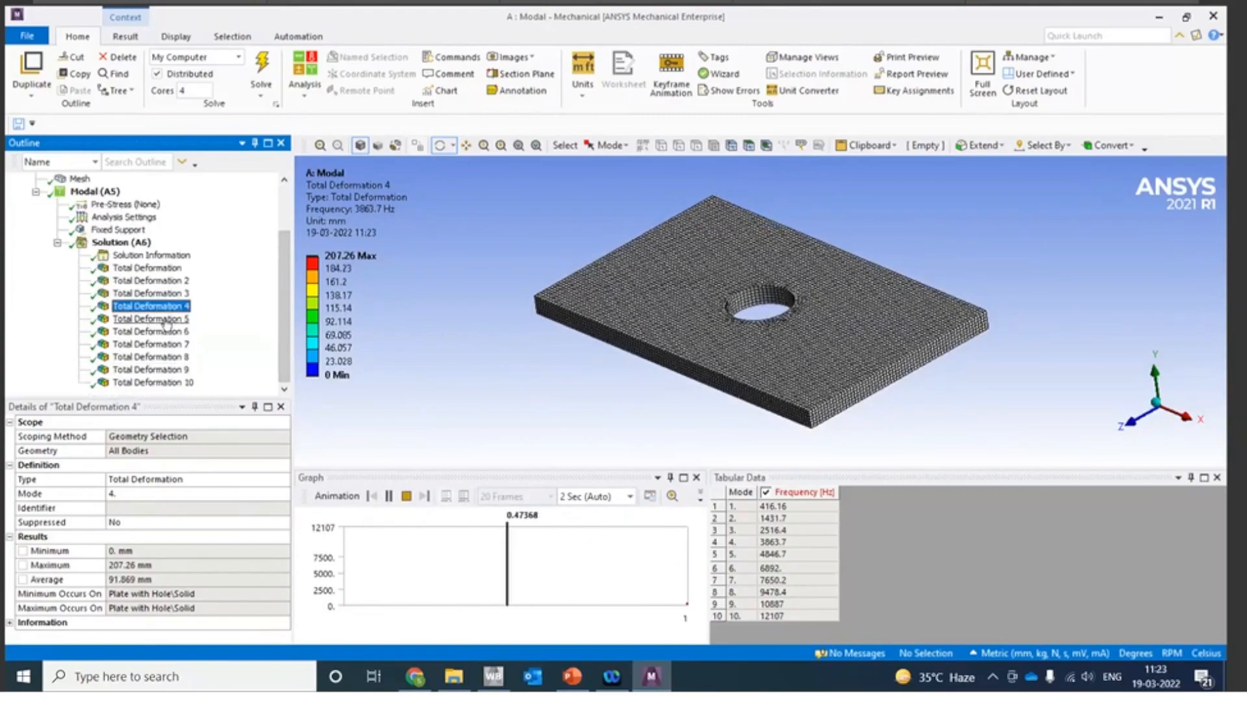
pyautogui.click(149, 319)
pyautogui.click(388, 496)
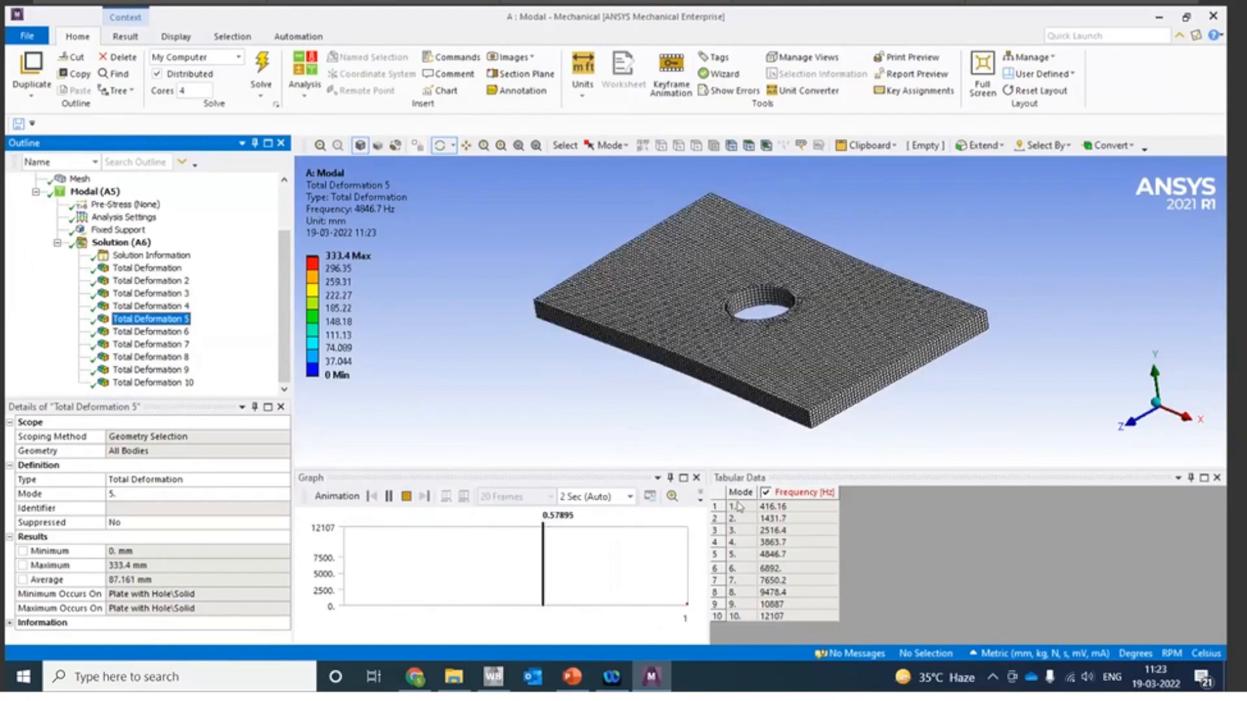
# Step: Highlight the frequencies of modes 1 to 6 and of modes 7 to 10 in the table to compare them
pyautogui.moveTo(739, 507); pyautogui.dragTo(791, 574)
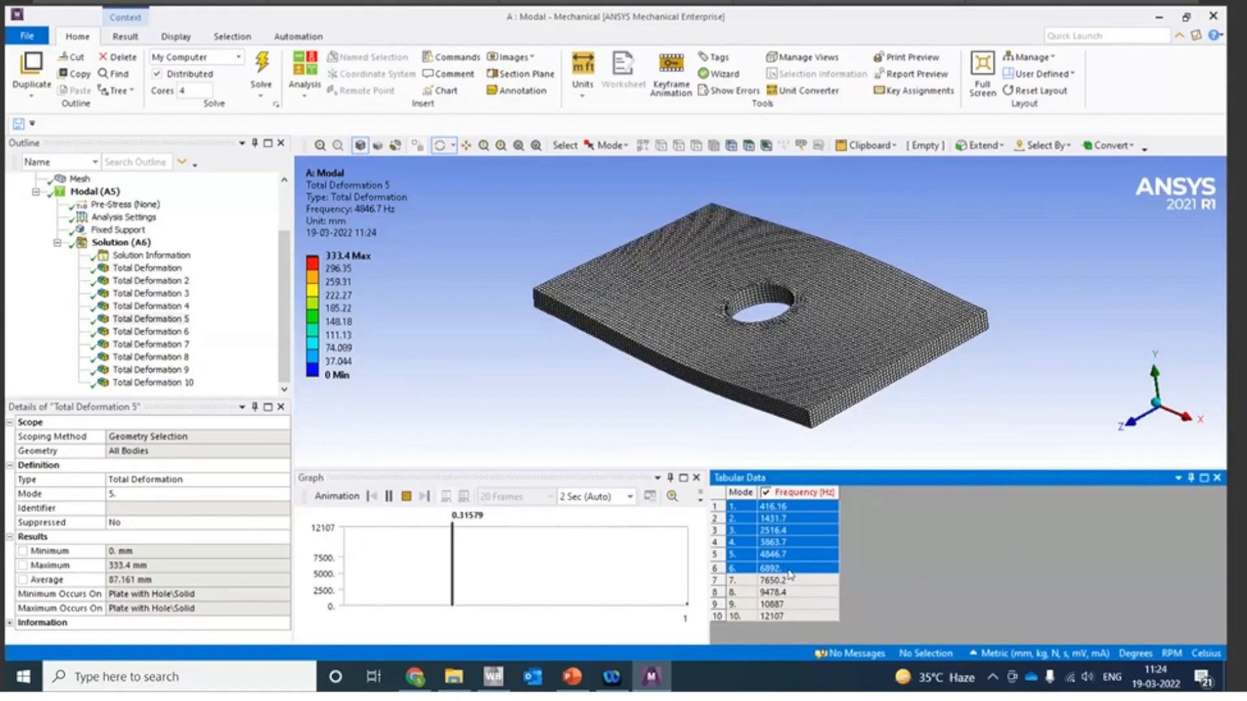
pyautogui.click(745, 581)
pyautogui.moveTo(745, 586); pyautogui.dragTo(809, 622)
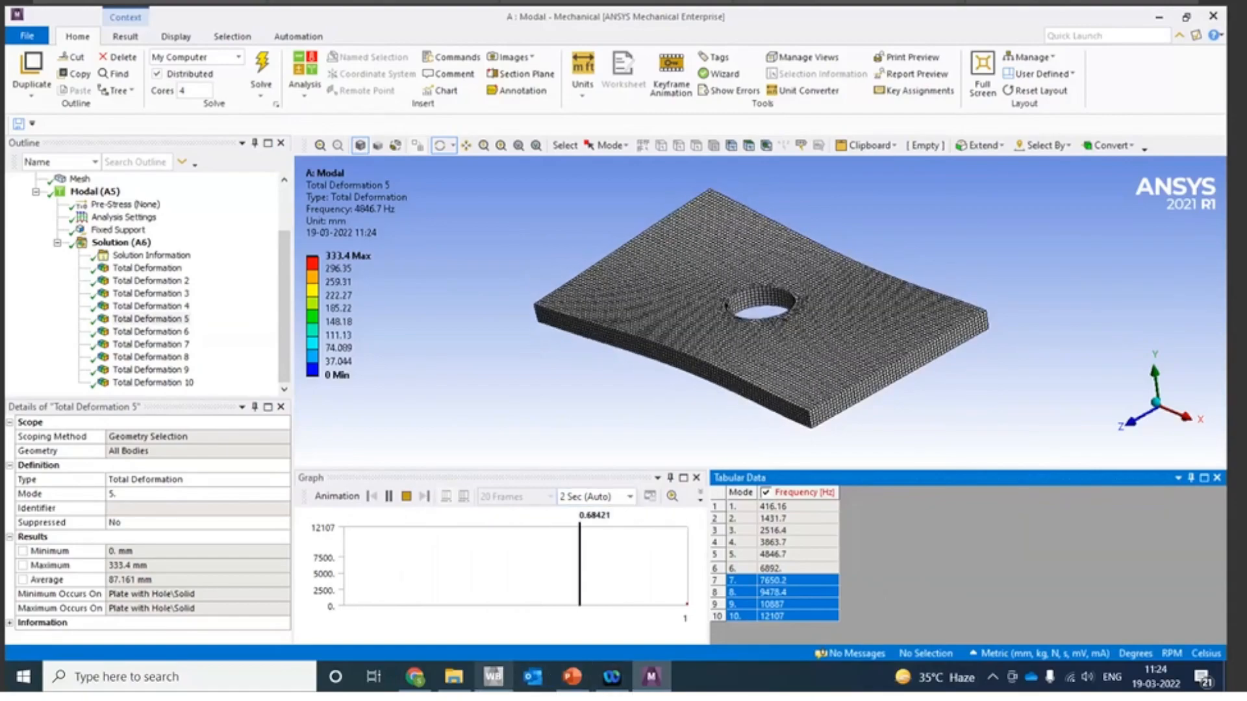
# Step: Switch to the Introduction to FEA presentation in PowerPoint, start the slide show and advance to the Thermal Analysis slide
pyautogui.click(565, 677)
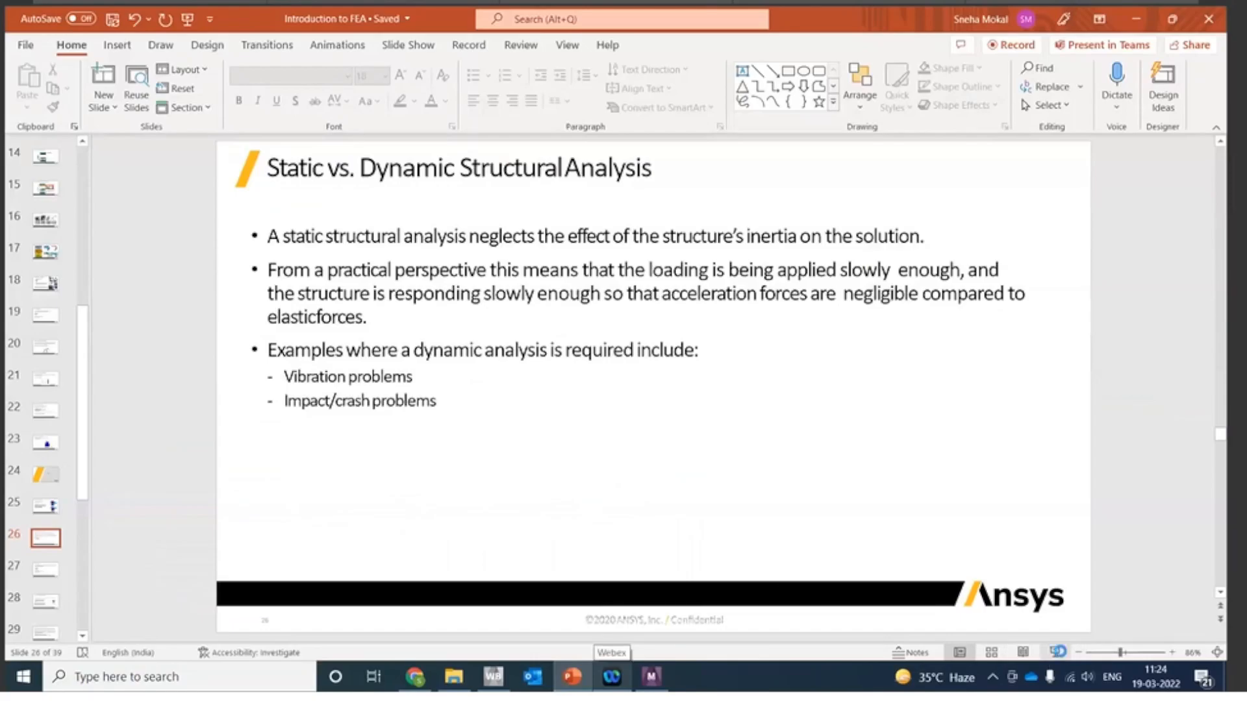
pyautogui.click(1054, 652)
pyautogui.press('Right')
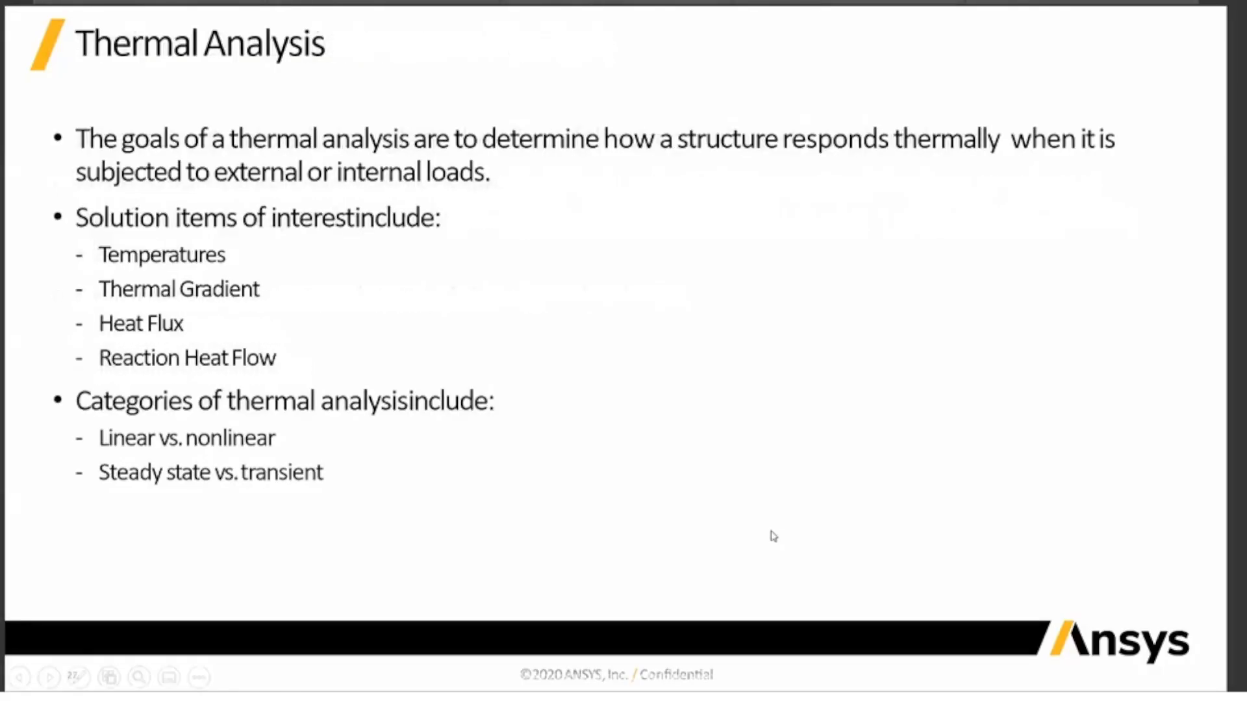
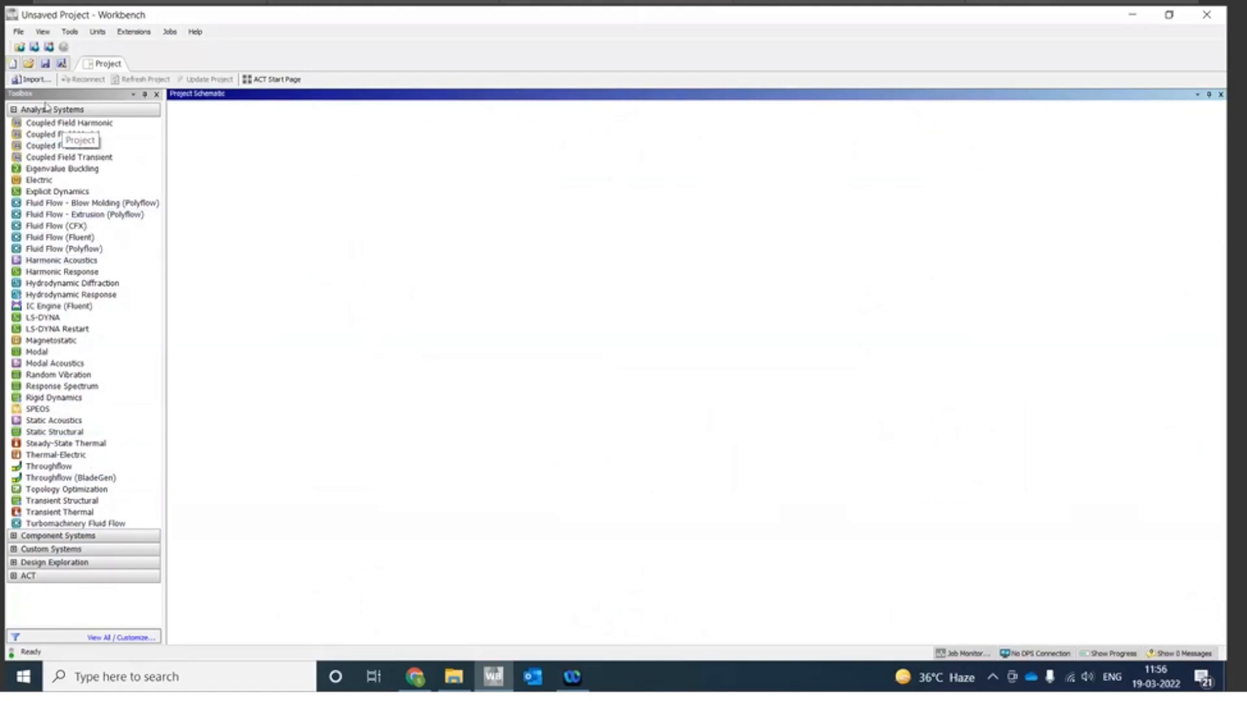
# Step: Collapse the Analysis Systems group in the toolbox of the unsaved Workbench project
pyautogui.click(15, 111)
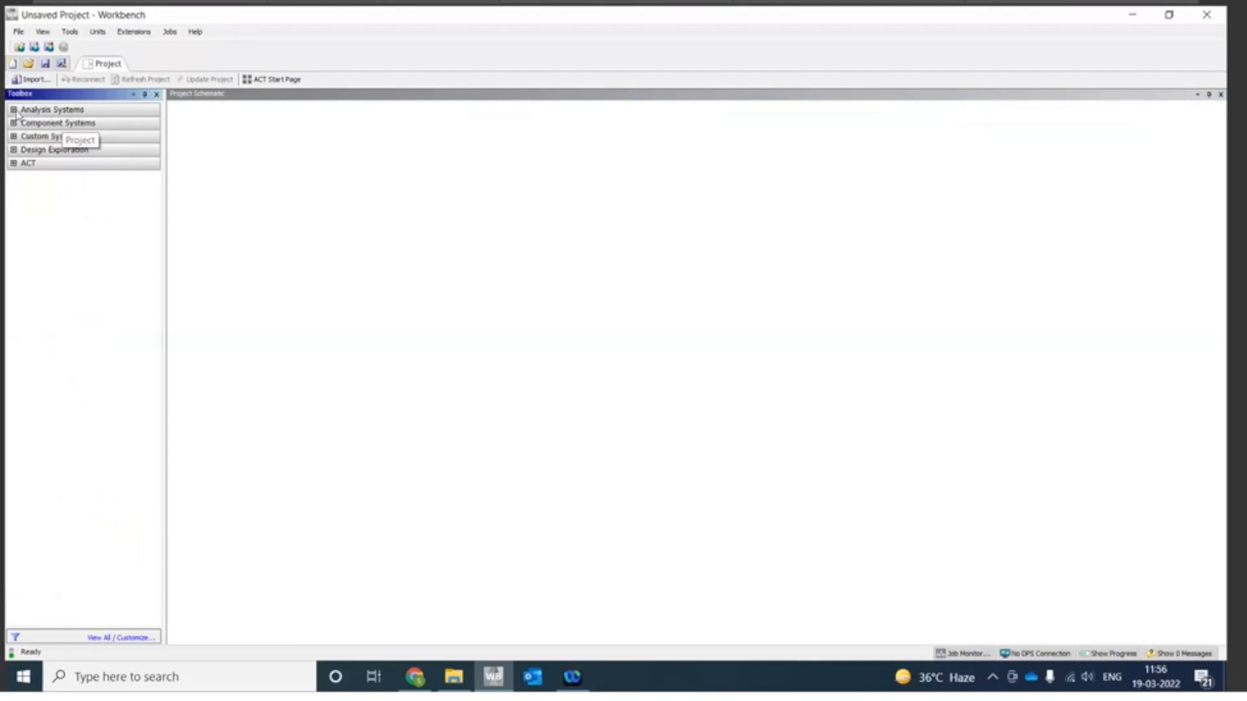
# Step: Add a Static Structural system to the project schematic and import Pump_assy_3.stp as its geometry
pyautogui.click(14, 110)
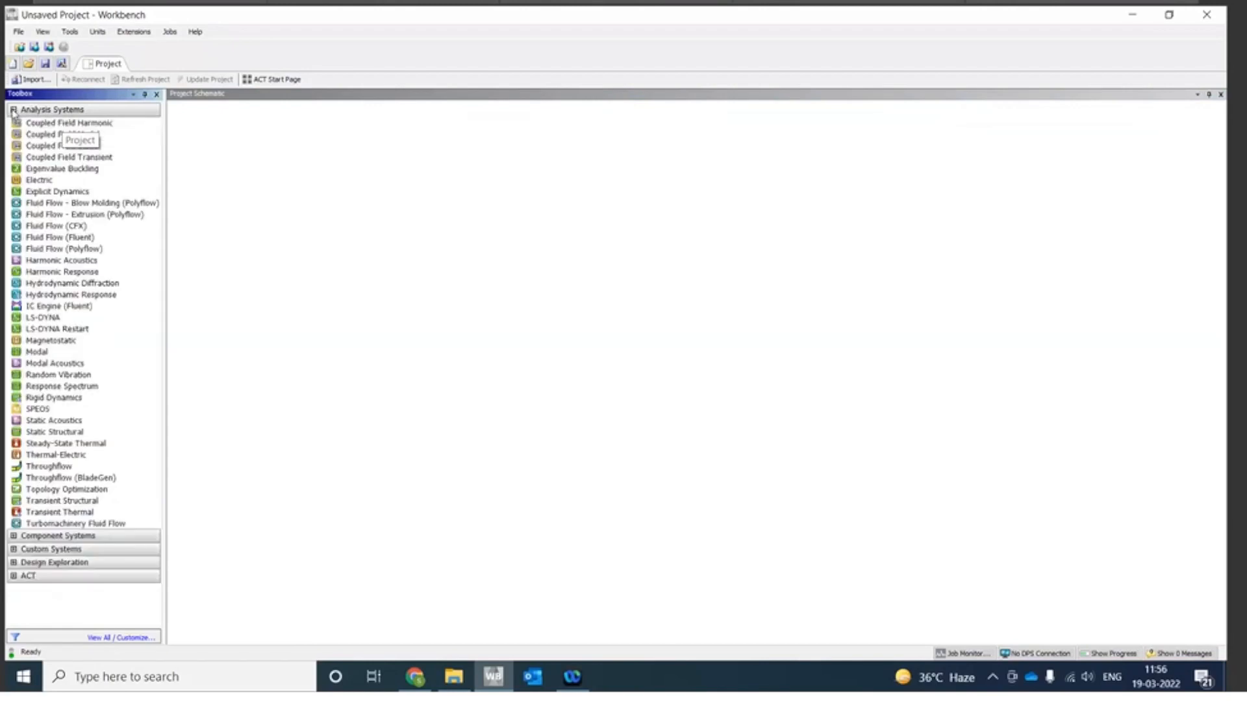
pyautogui.doubleClick(57, 433)
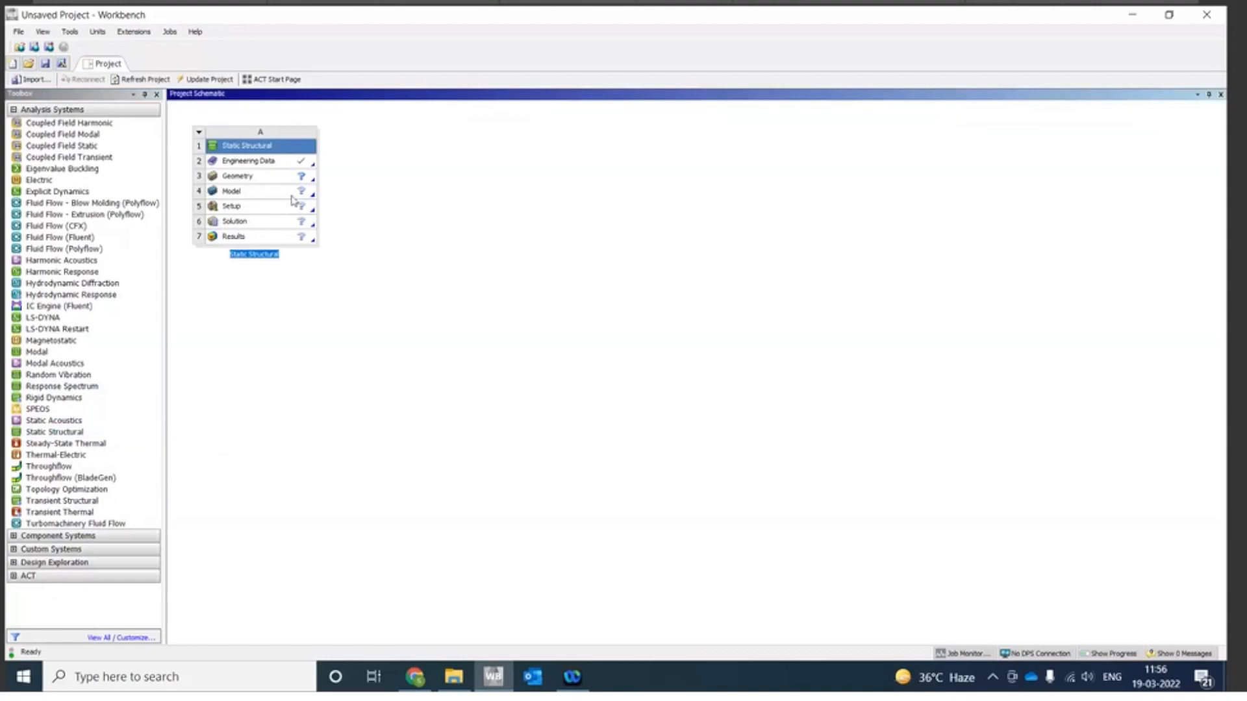
pyautogui.click(276, 178)
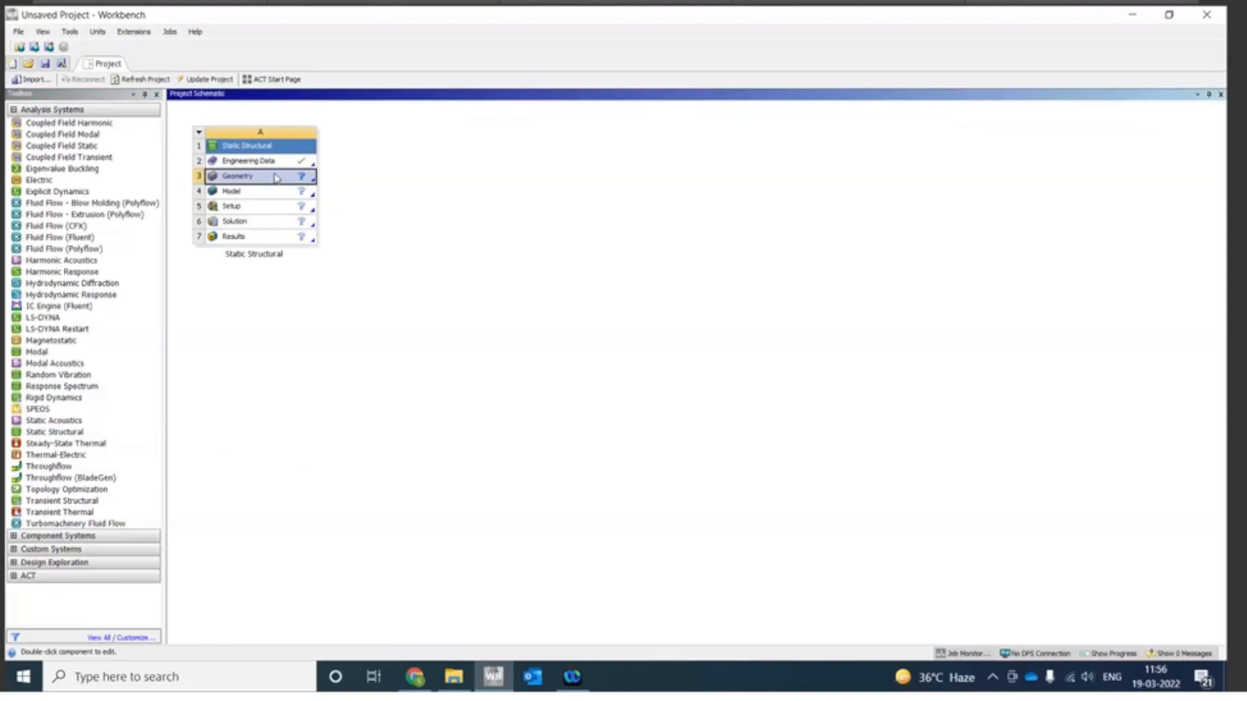
pyautogui.rightClick(276, 178)
pyautogui.moveTo(405, 214)
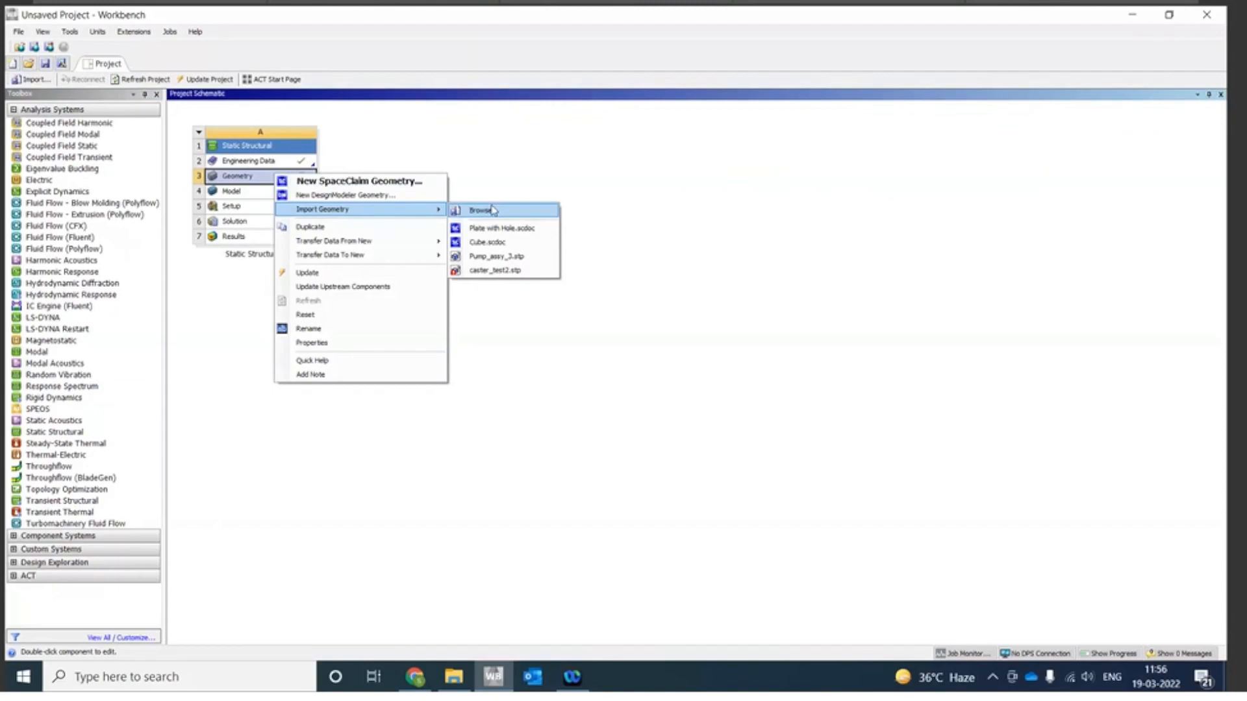
pyautogui.click(508, 262)
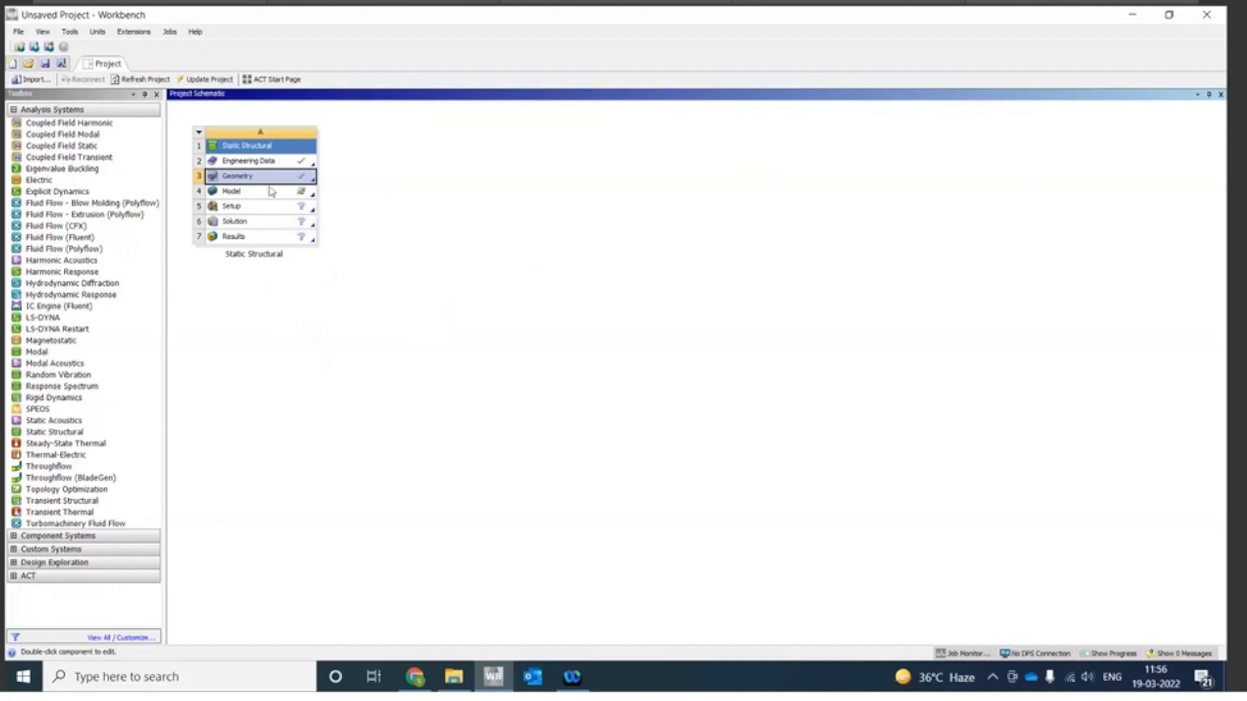
pyautogui.rightClick(309, 176)
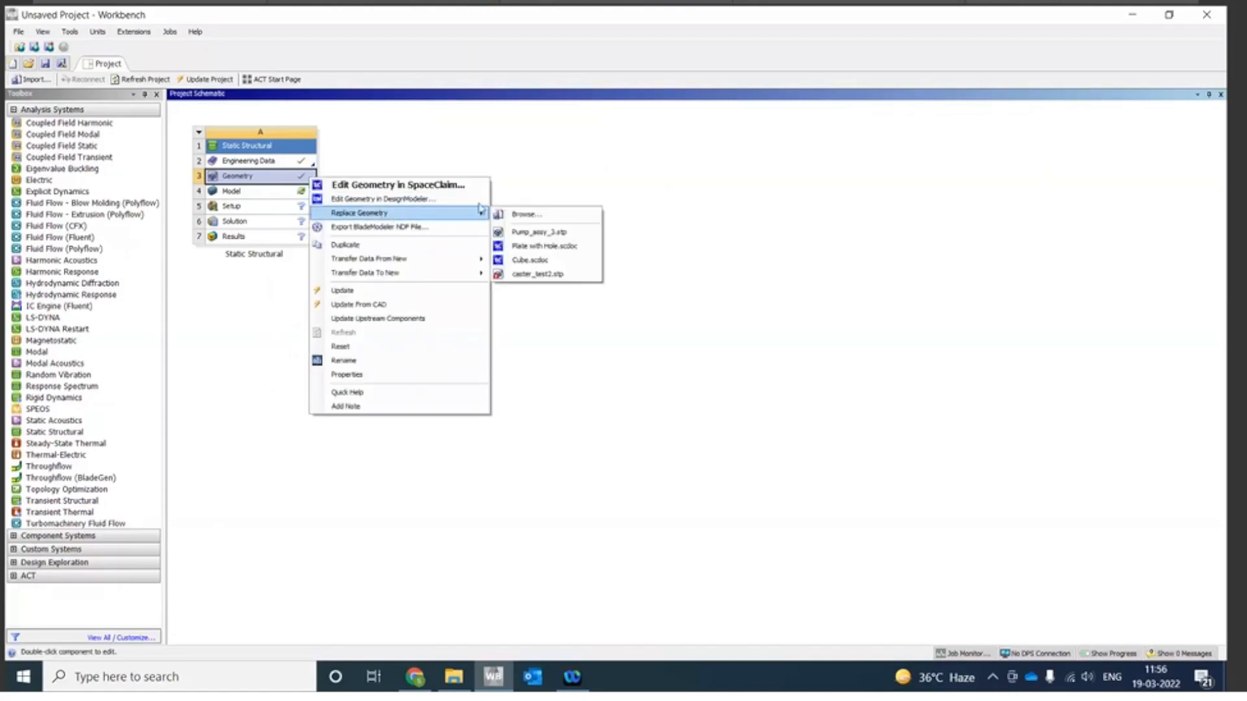
pyautogui.moveTo(477, 213)
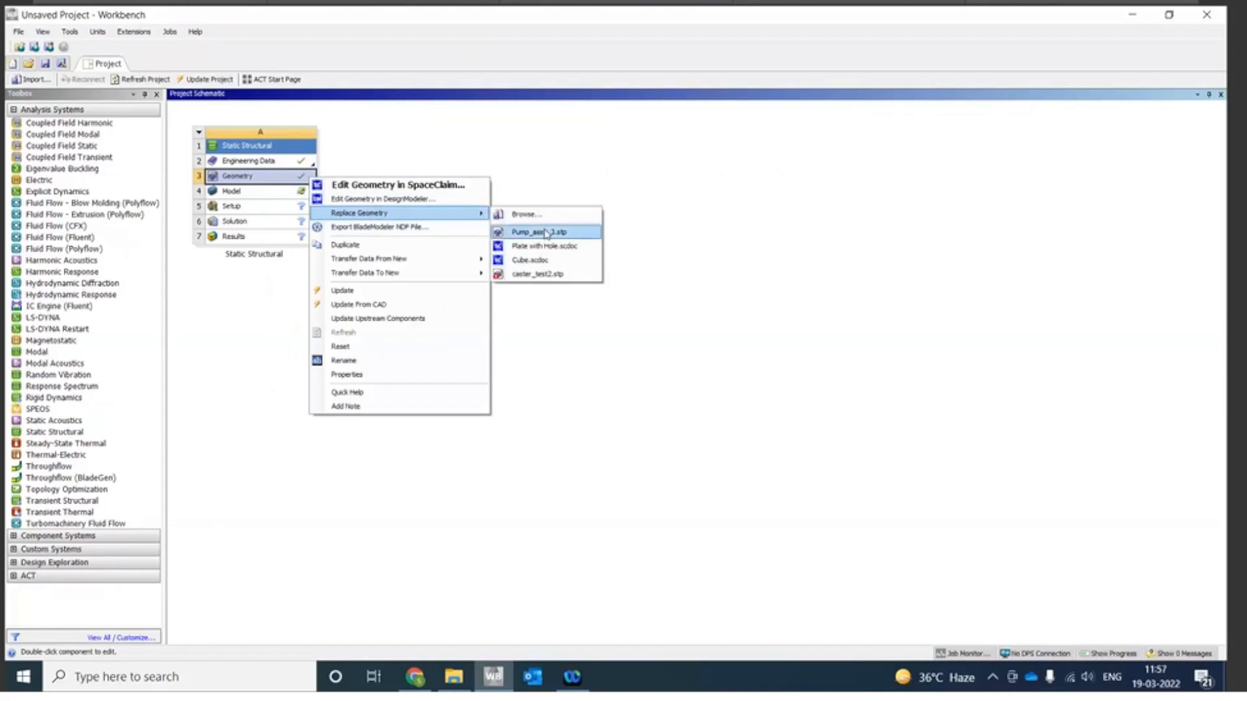
pyautogui.click(875, 212)
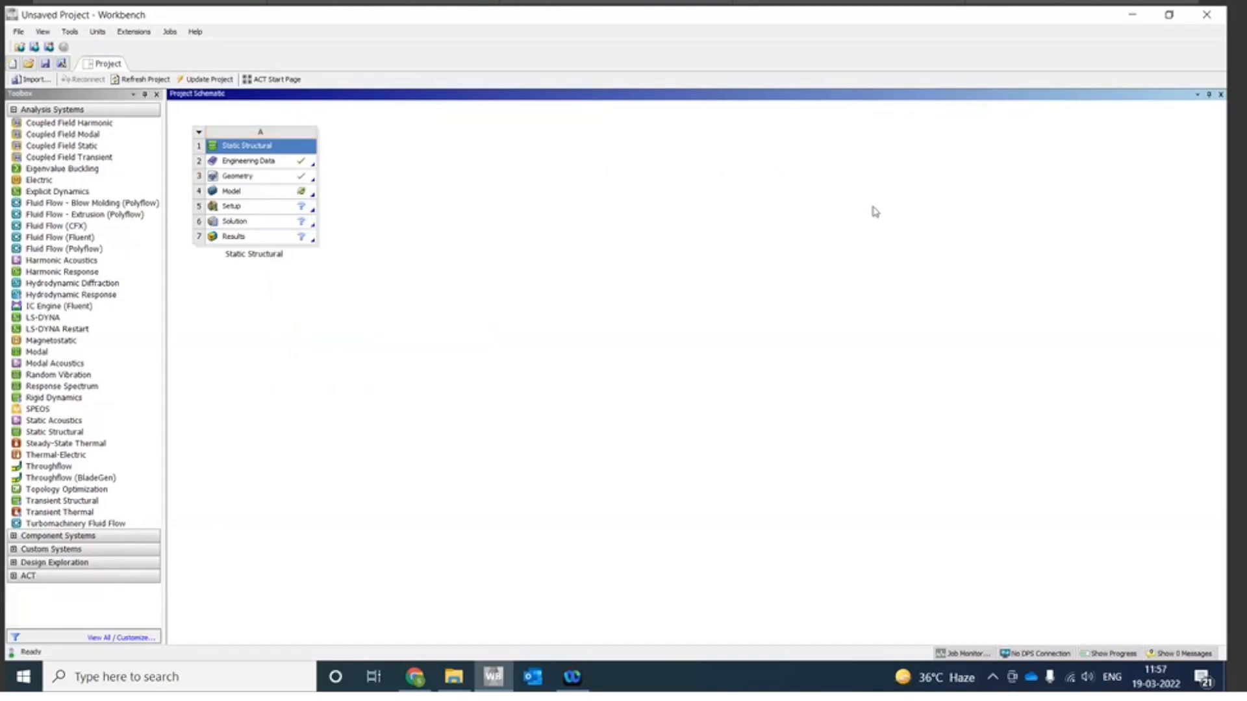
# Step: Open the Static Structural system's model in Mechanical and switch back to the Workbench project
pyautogui.doubleClick(257, 194)
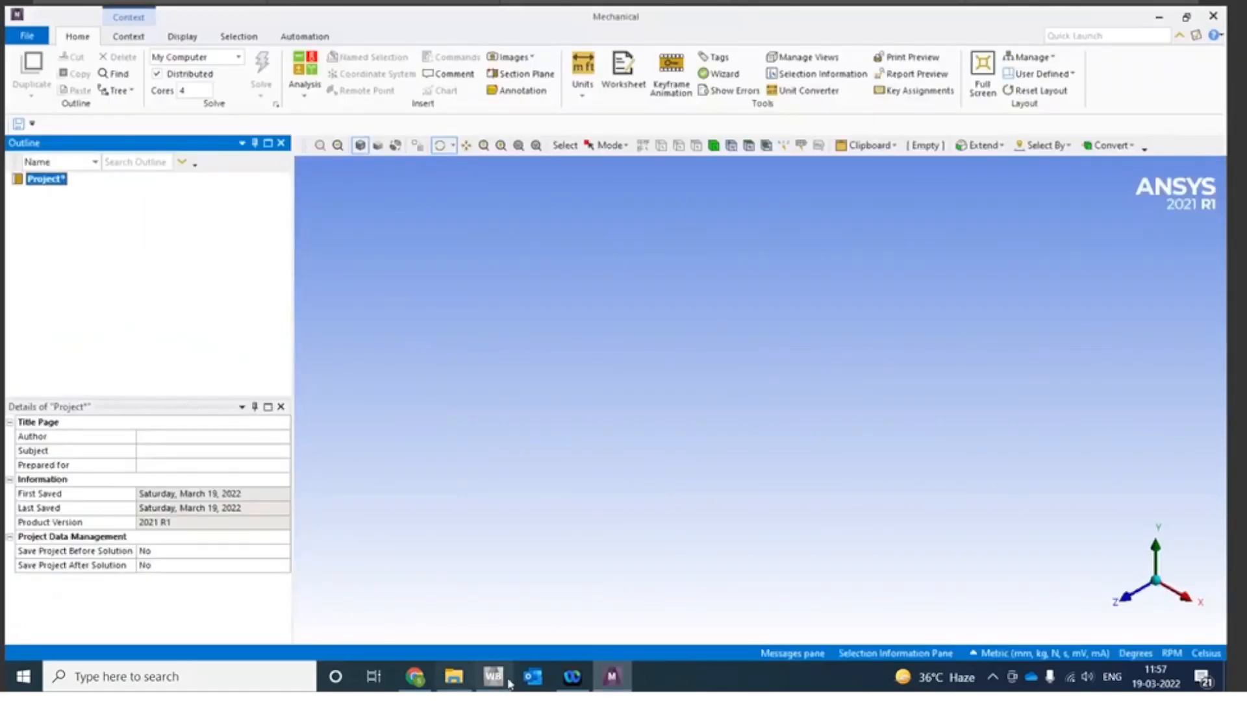
pyautogui.click(507, 681)
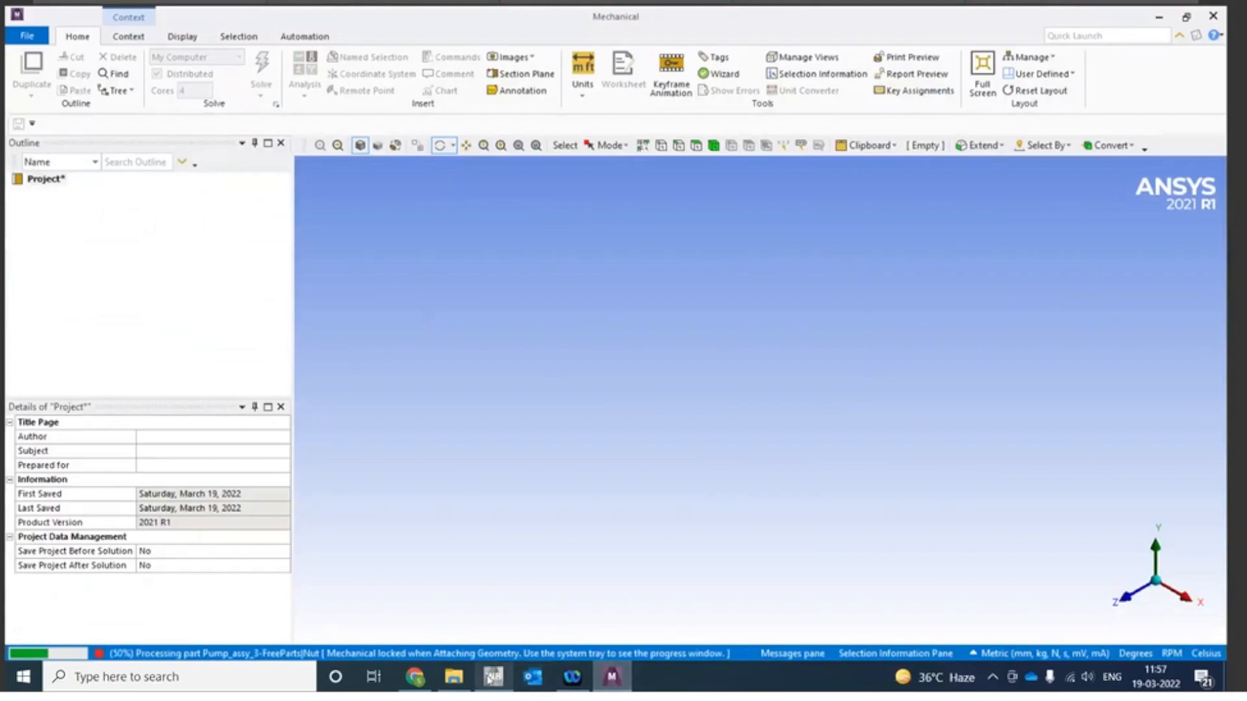
pyautogui.moveTo(494, 678)
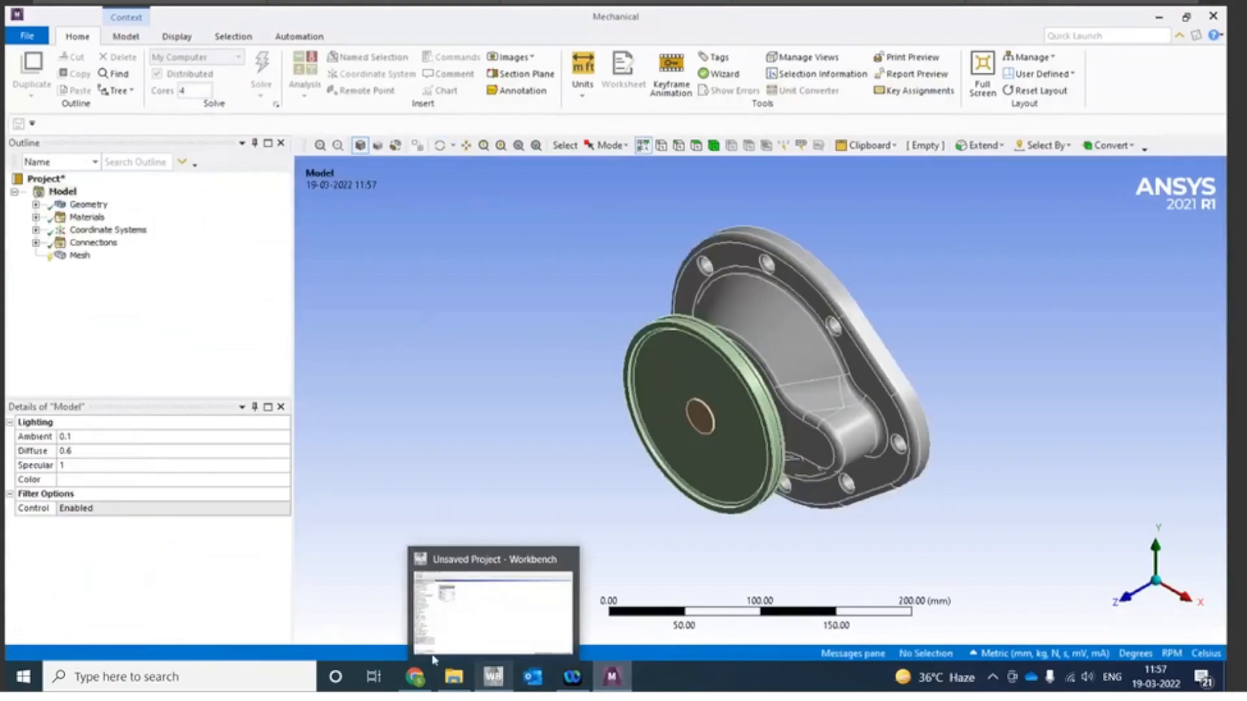
pyautogui.click(484, 688)
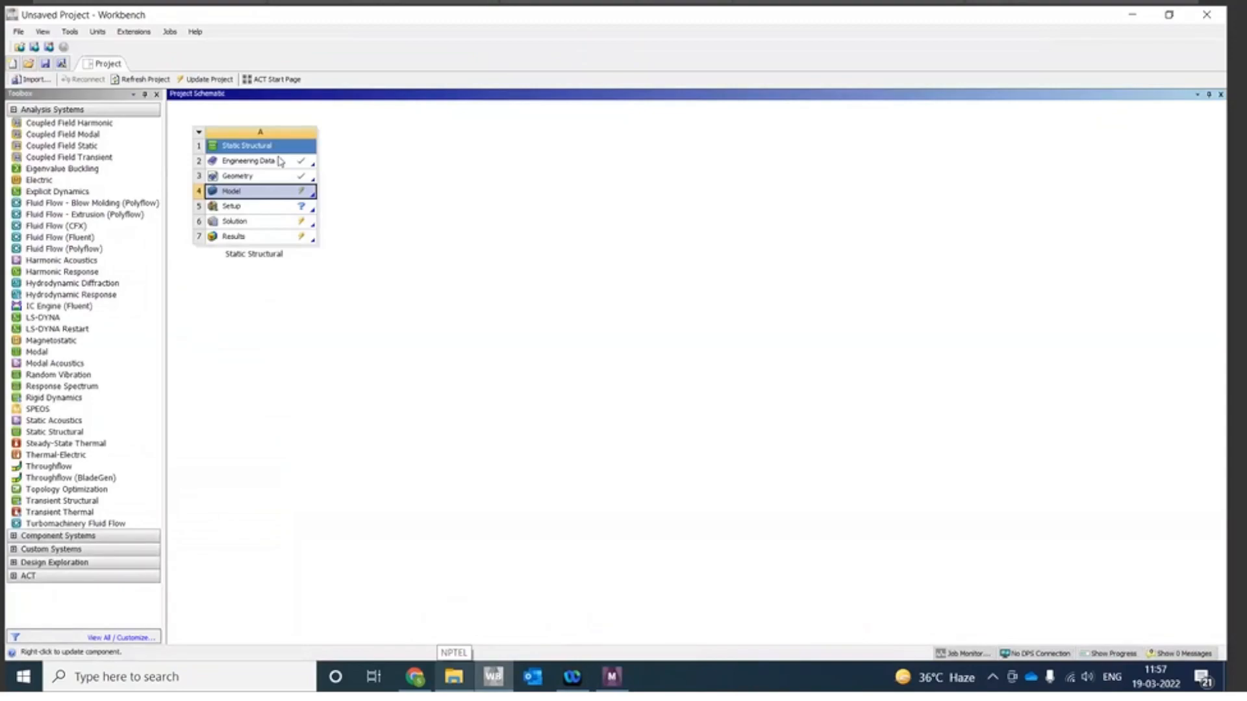
# Step: Open the system's Engineering Data and show the General Materials library from the Engineering Data Sources
pyautogui.doubleClick(260, 167)
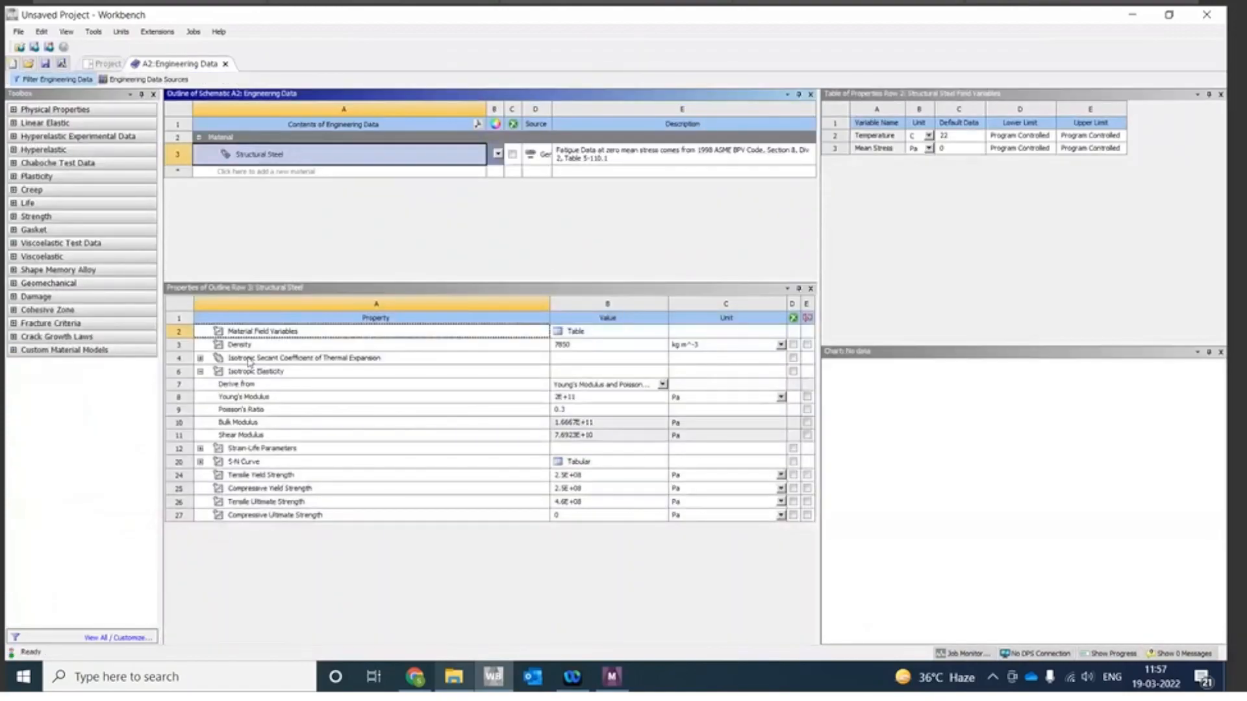
pyautogui.click(105, 64)
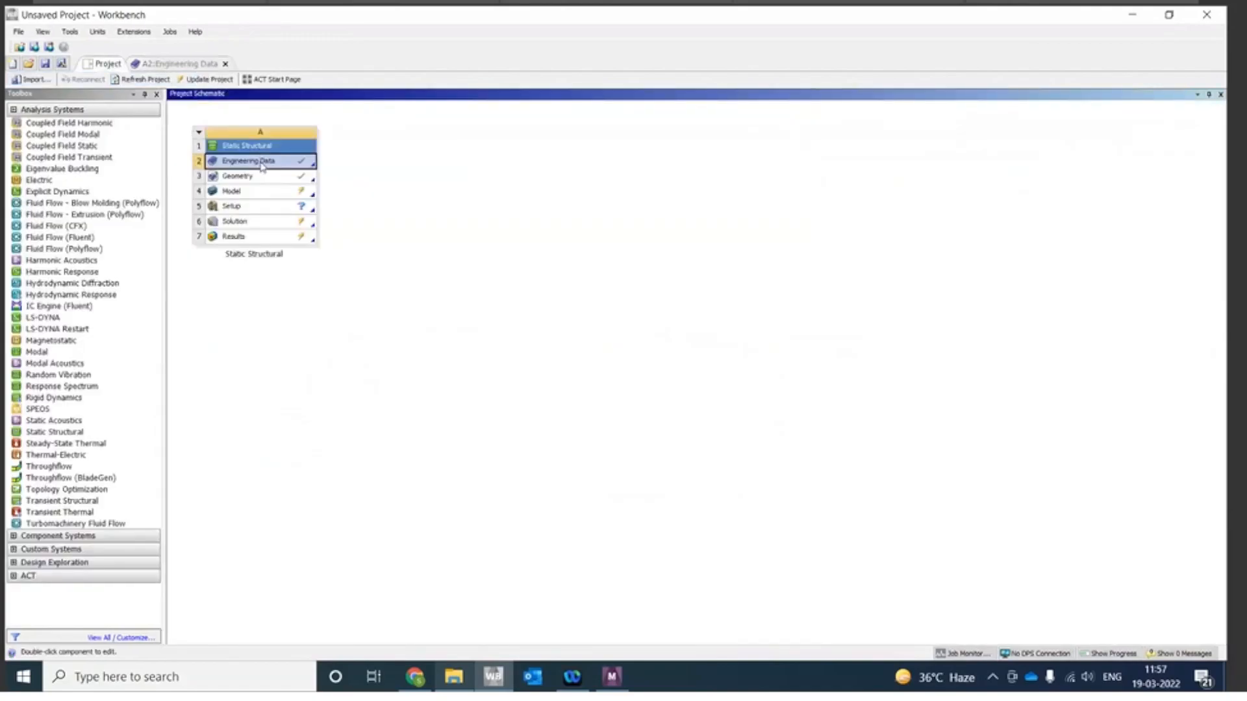
pyautogui.click(195, 65)
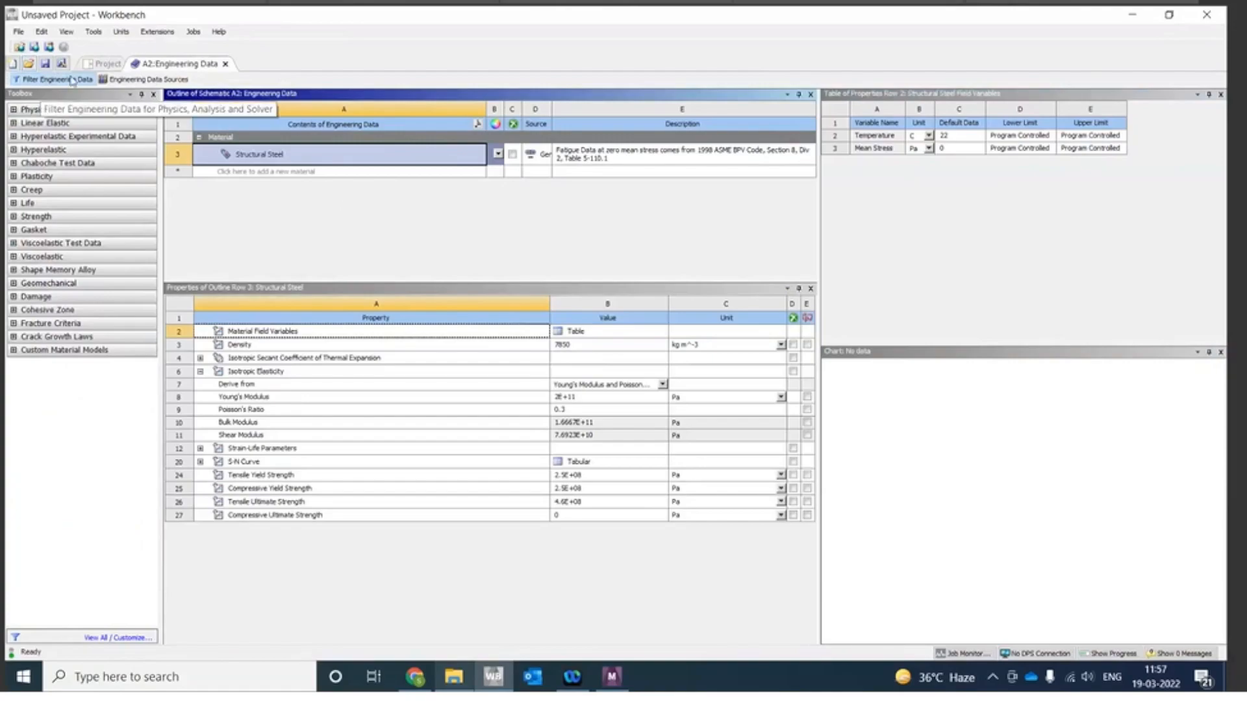
pyautogui.click(146, 81)
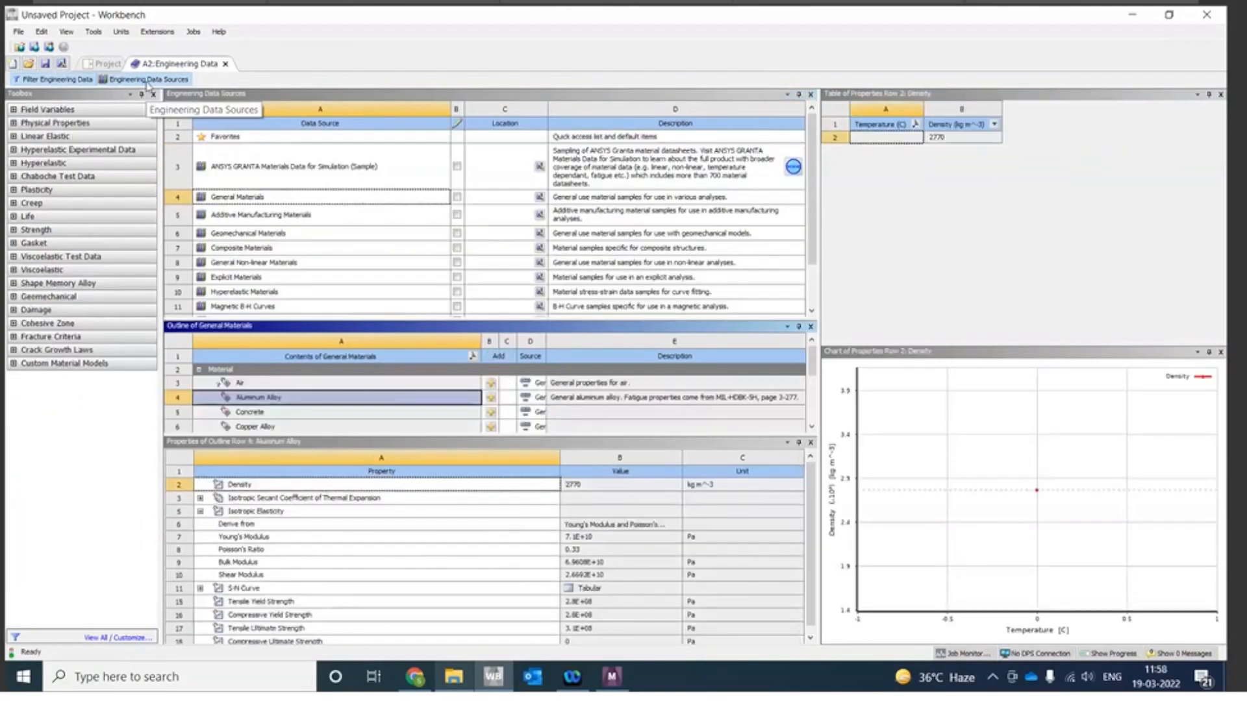
pyautogui.click(255, 198)
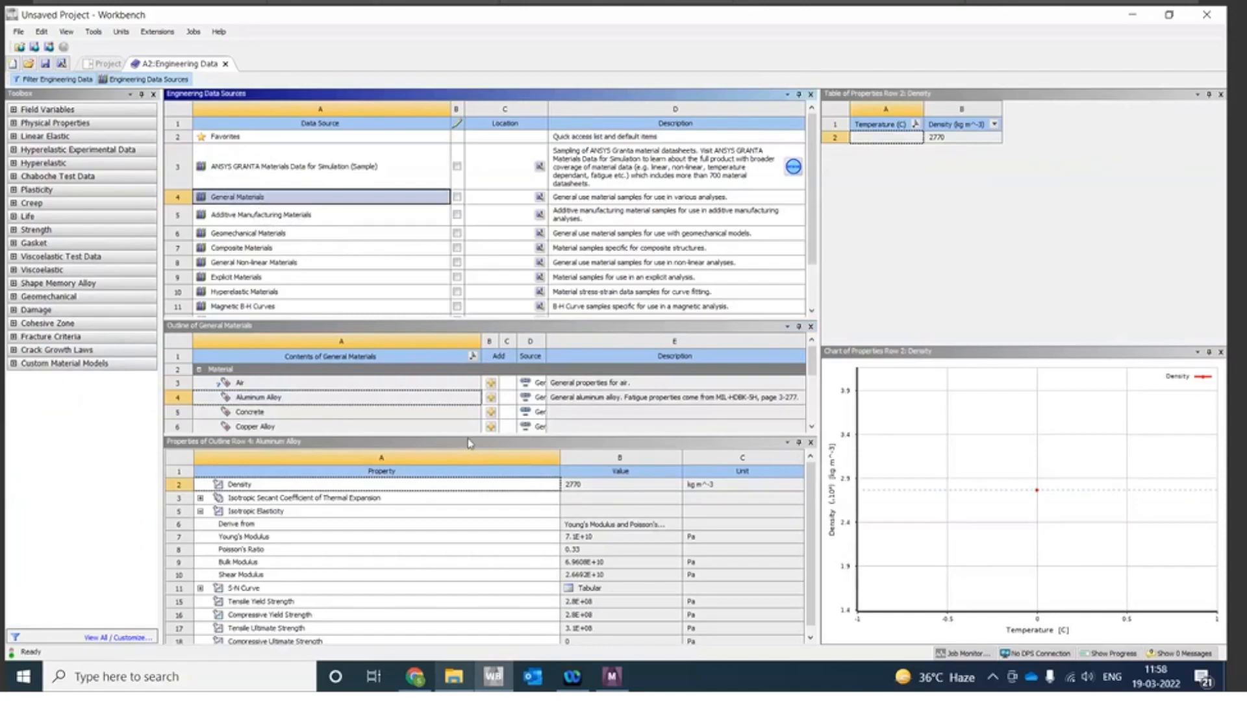
# Step: Enlarge the General Materials list and add Polyethylene to the Static Structural system's engineering data
pyautogui.moveTo(469, 435); pyautogui.dragTo(476, 604)
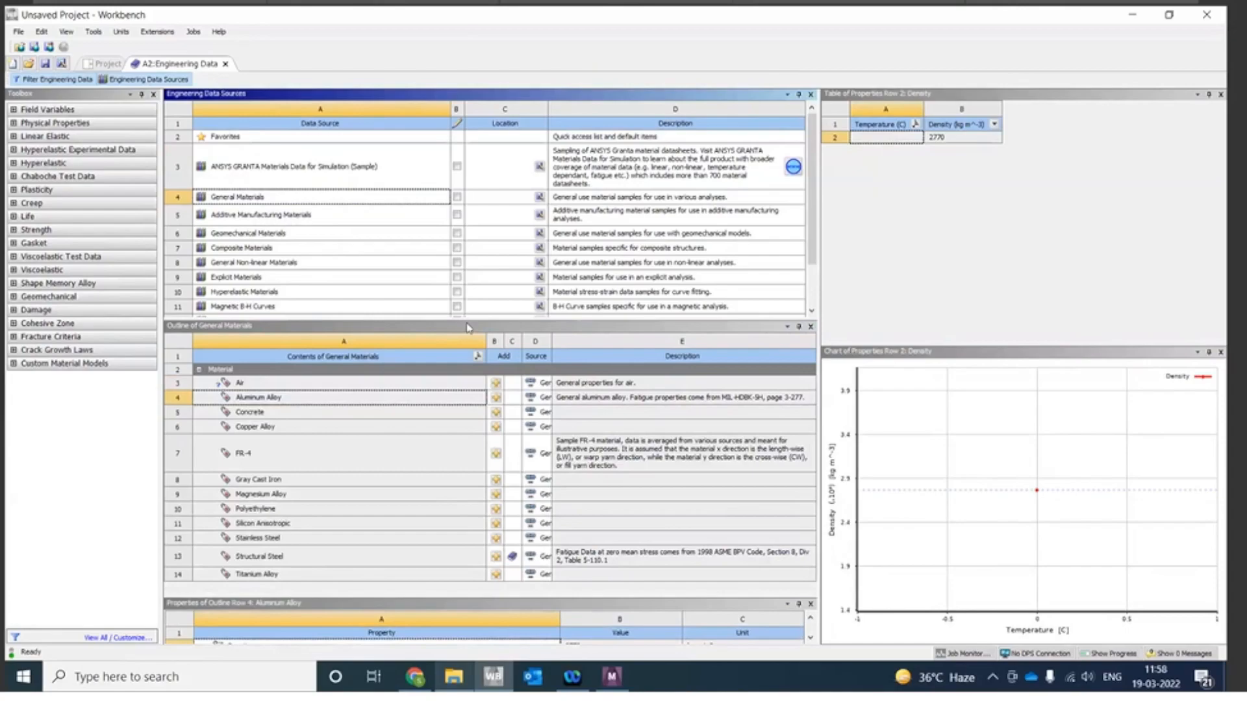
pyautogui.moveTo(466, 320); pyautogui.dragTo(477, 233)
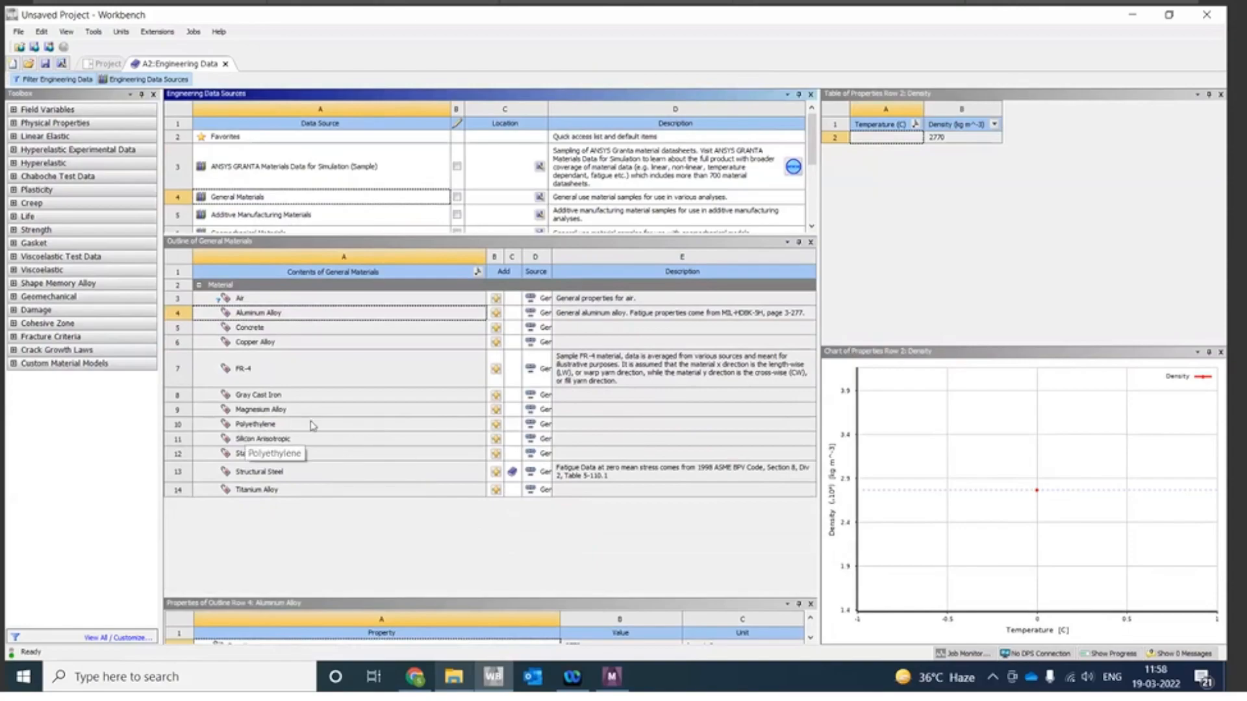
pyautogui.click(436, 427)
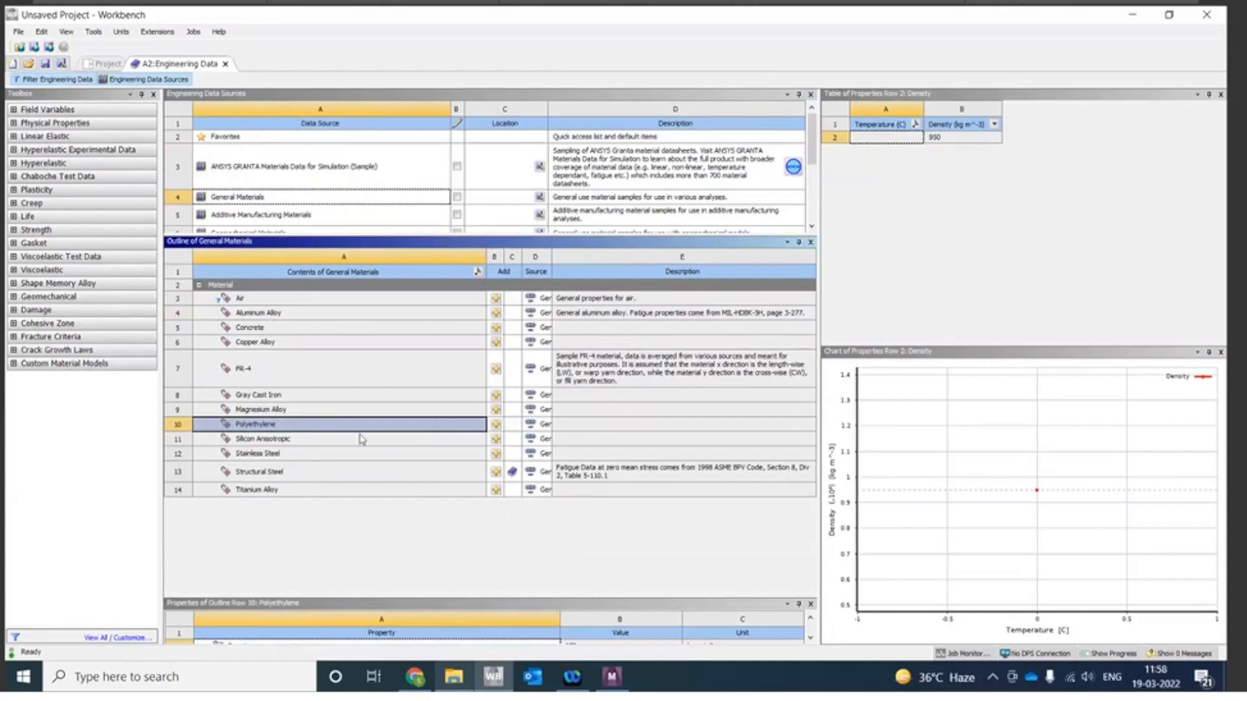
pyautogui.click(495, 426)
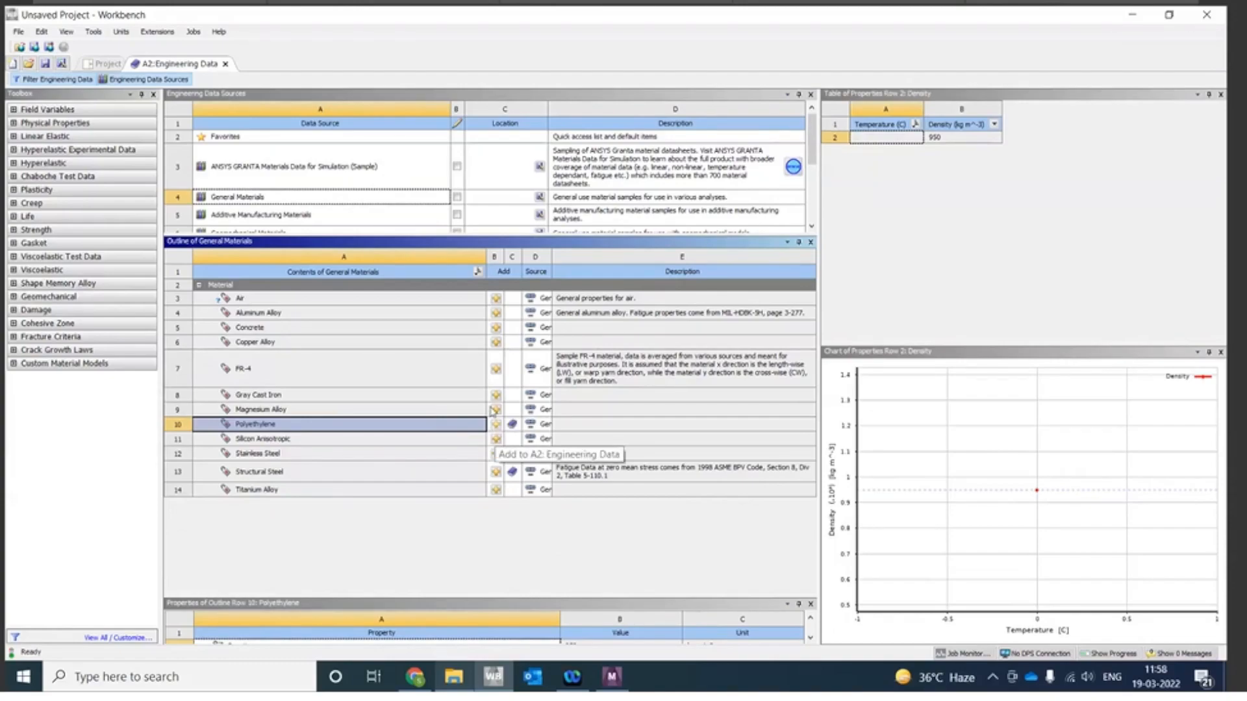
# Step: Return to the project schematic and refresh the project to pass the added material to the model
pyautogui.click(106, 65)
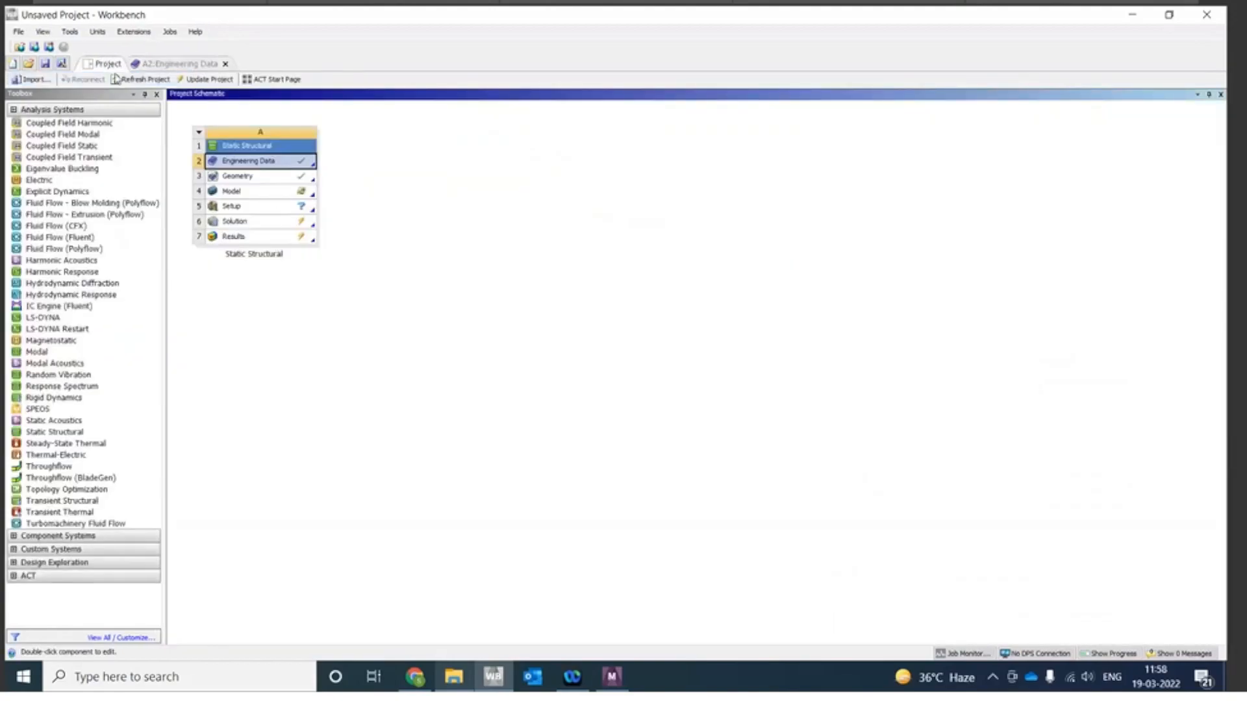
pyautogui.click(143, 81)
pyautogui.click(135, 79)
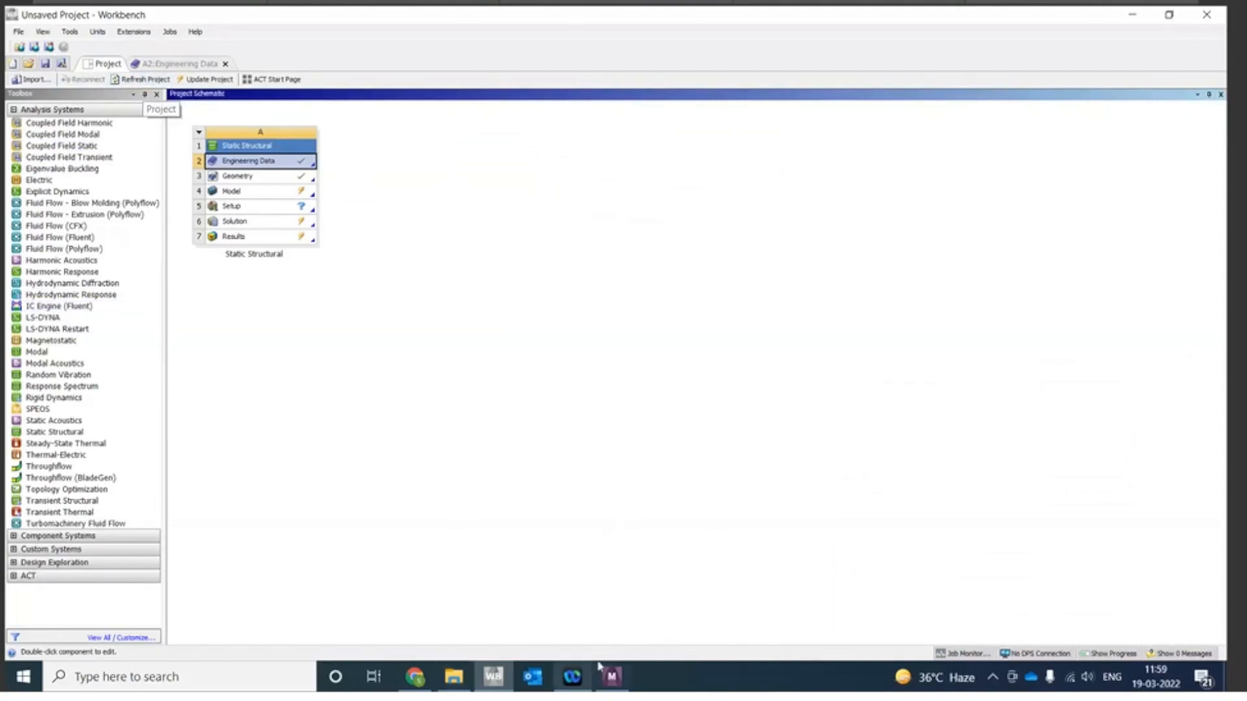
# Step: Switch to Mechanical and examine the imported pump parts and the available materials in the model tree
pyautogui.click(610, 678)
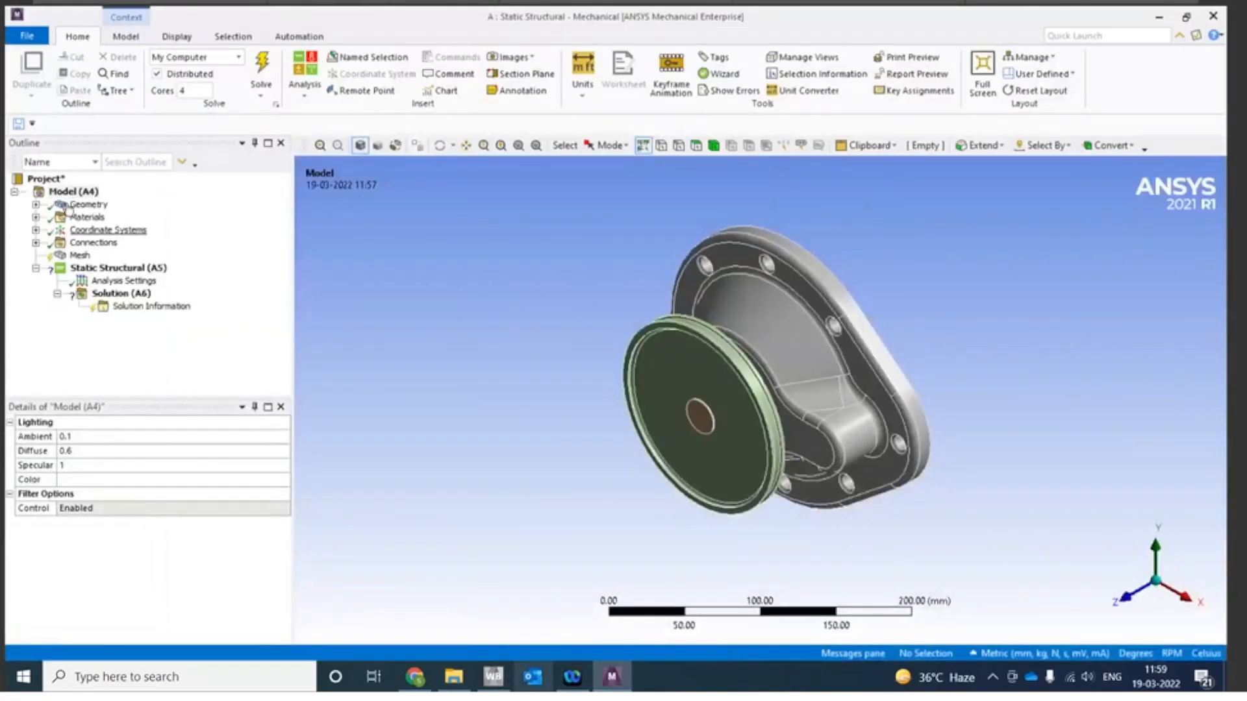
pyautogui.click(36, 205)
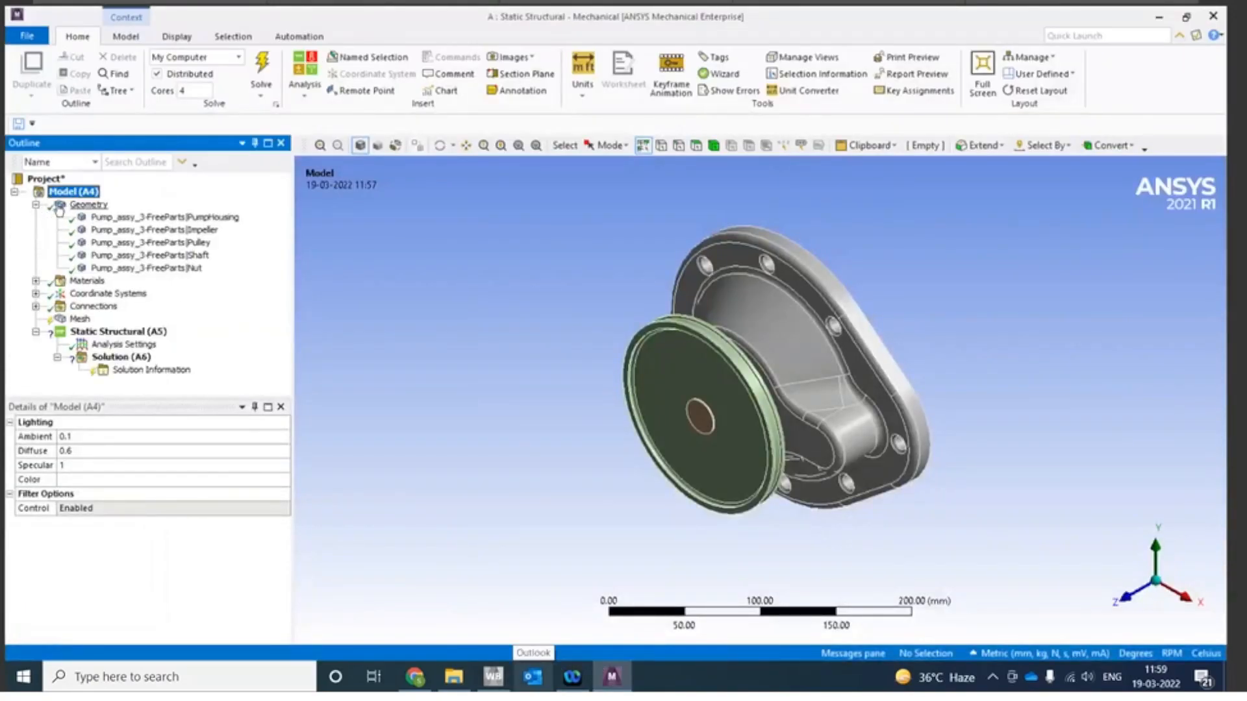
pyautogui.click(36, 205)
pyautogui.click(36, 218)
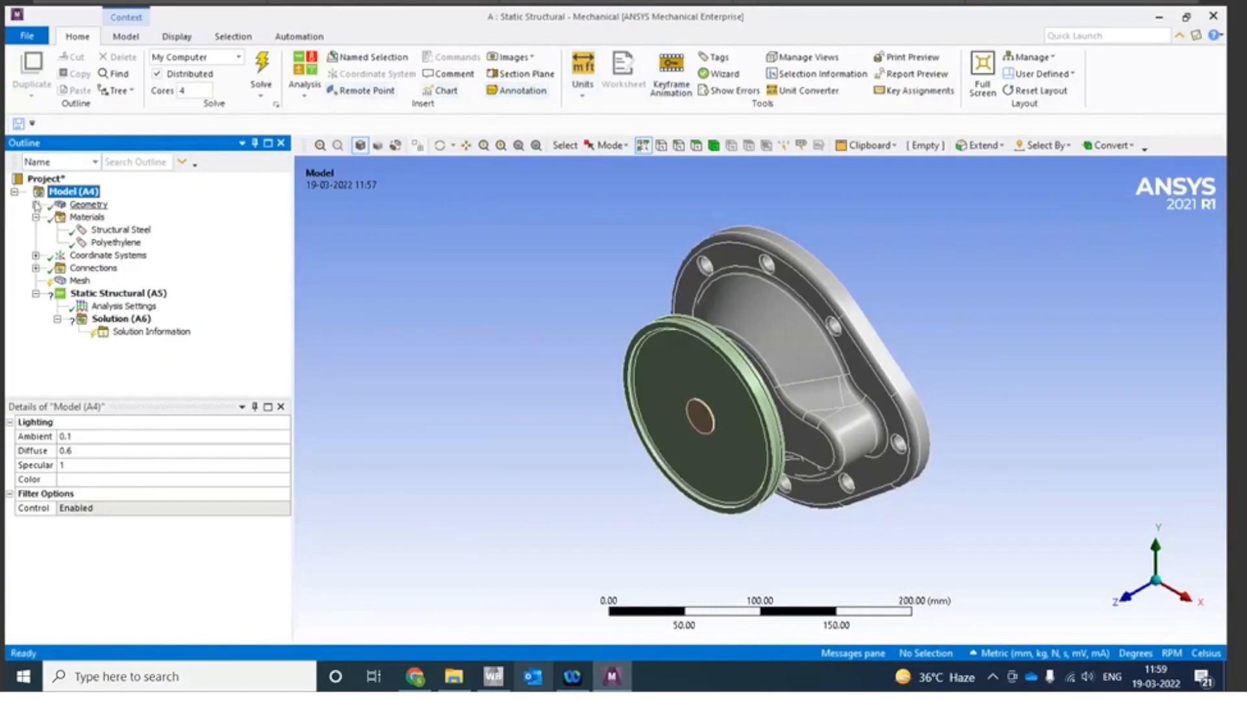
pyautogui.click(36, 216)
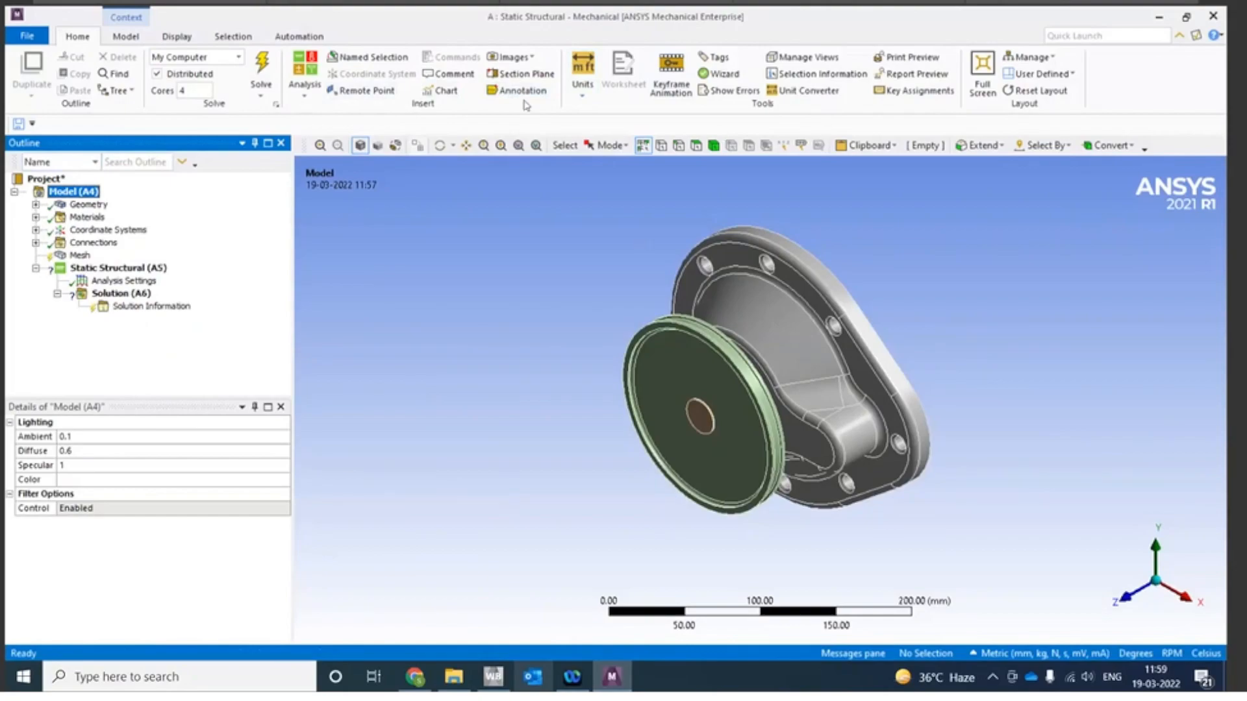
# Step: Set the unit system to Metric (mm, kg, N, s, mV, mA)
pyautogui.click(581, 99)
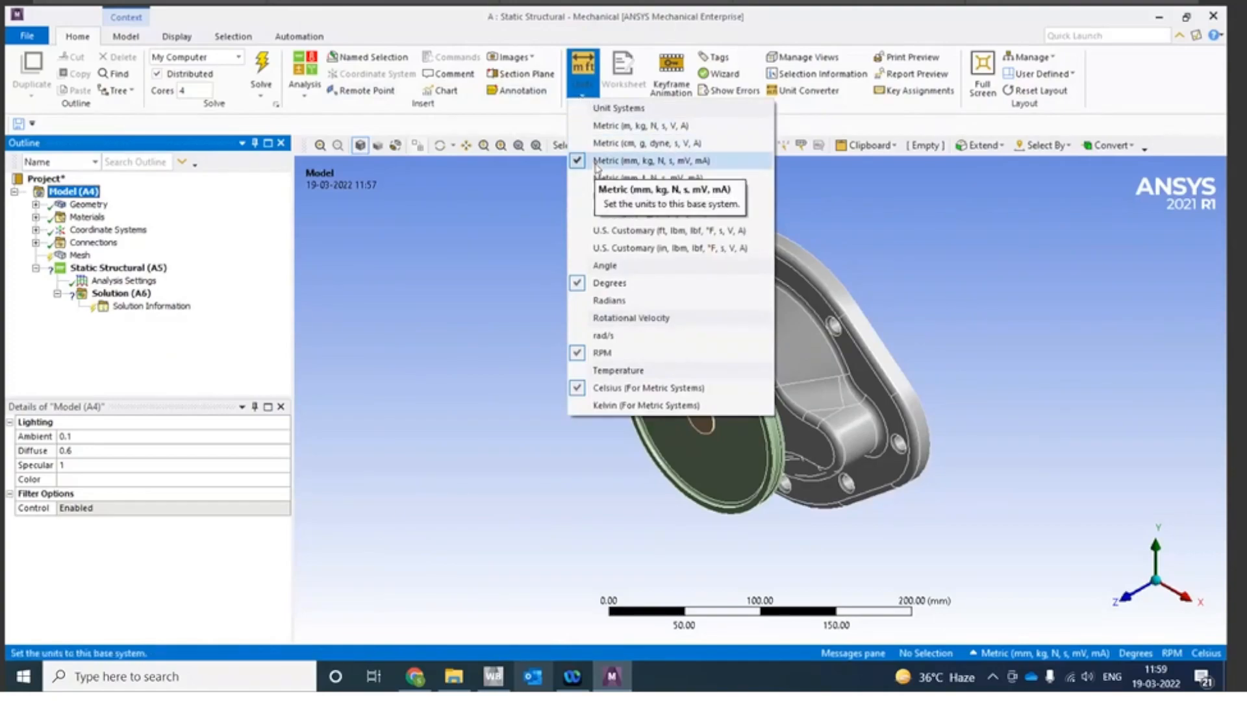
pyautogui.click(674, 162)
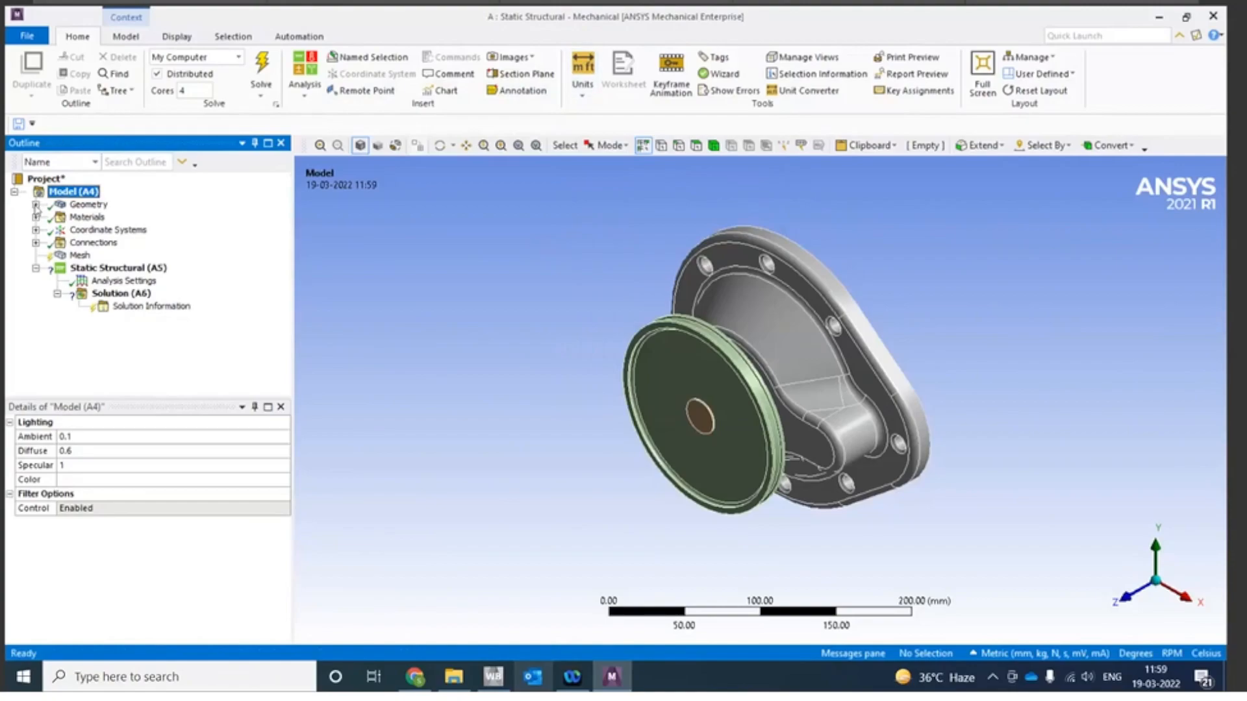
# Step: Expand the geometry parts in the model tree and assign Polyethylene as the pump housing's material
pyautogui.click(35, 205)
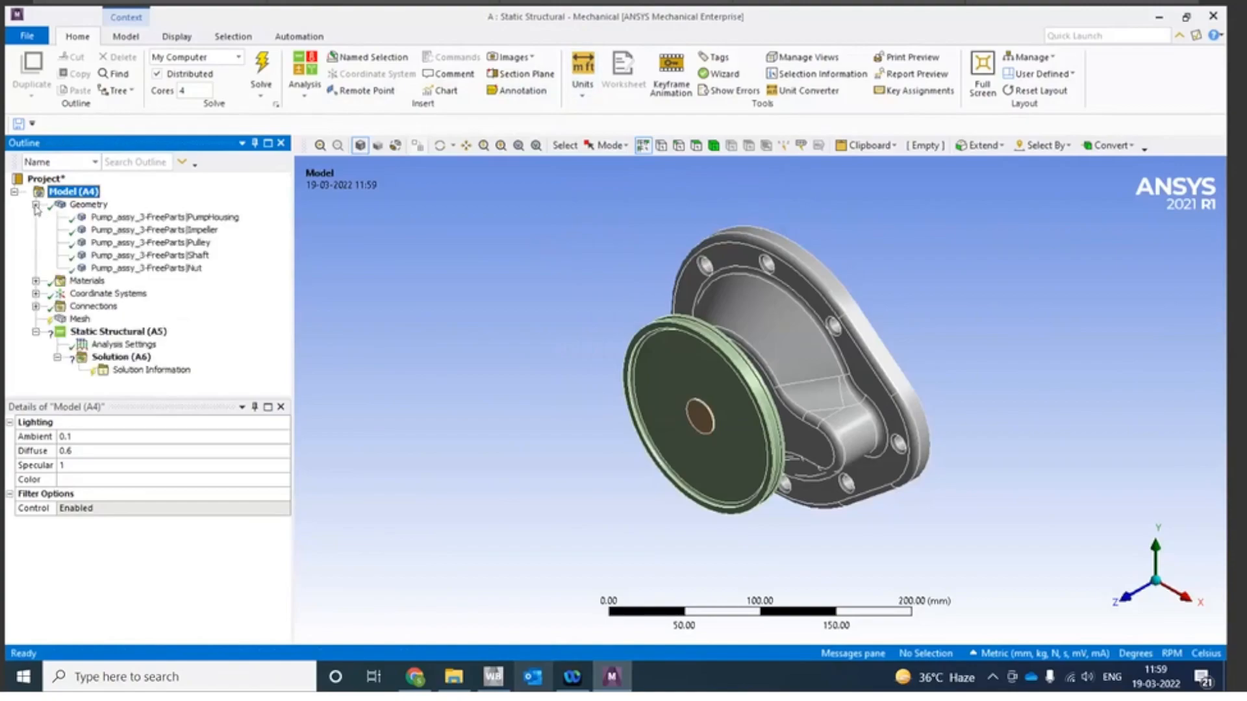
pyautogui.click(201, 219)
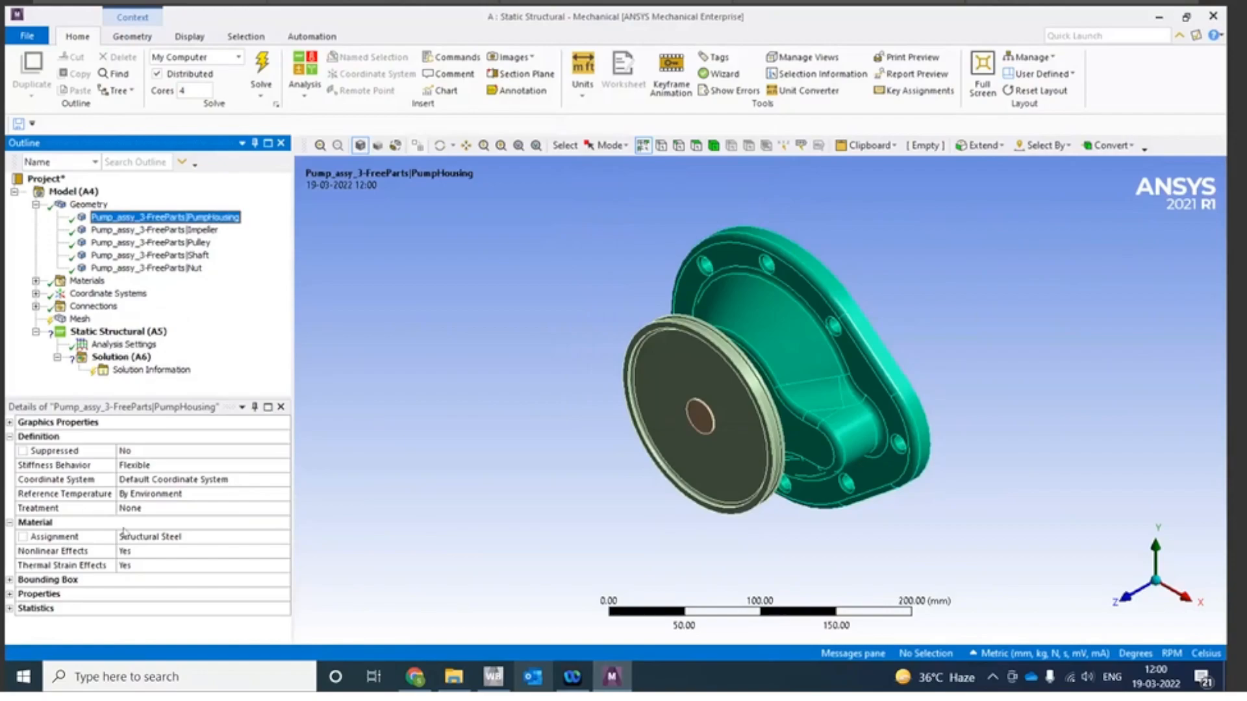
pyautogui.click(185, 540)
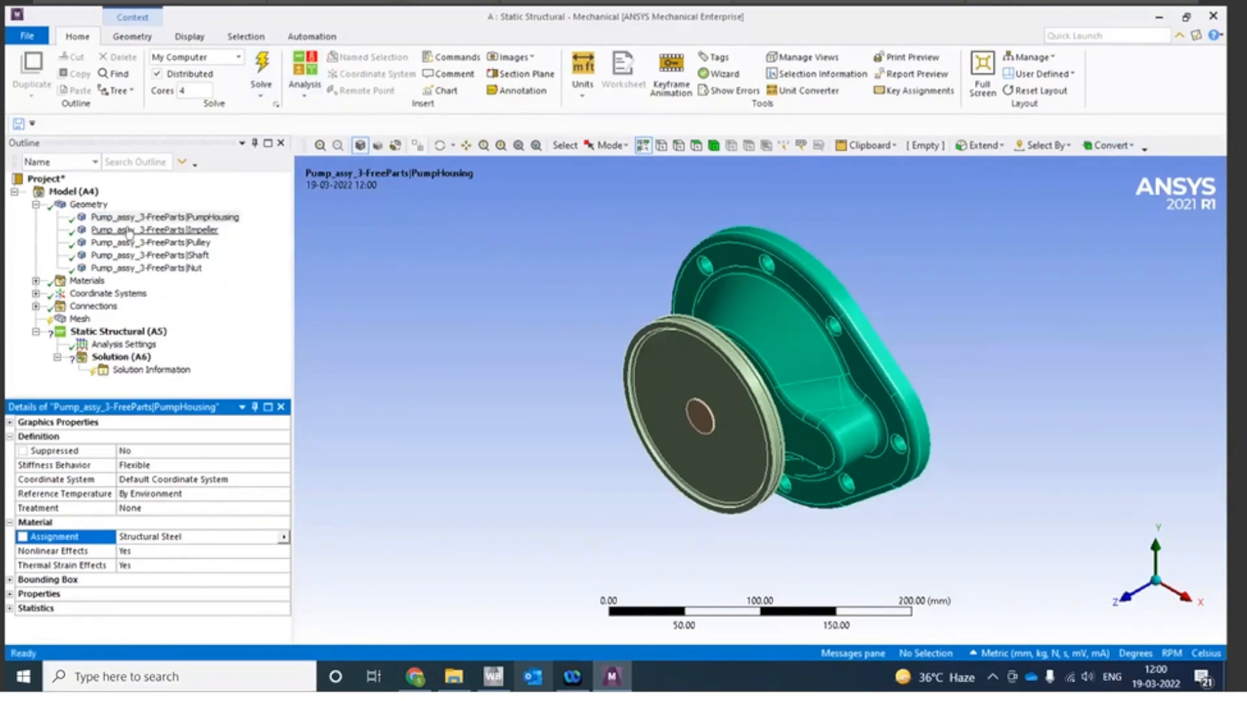
pyautogui.click(142, 218)
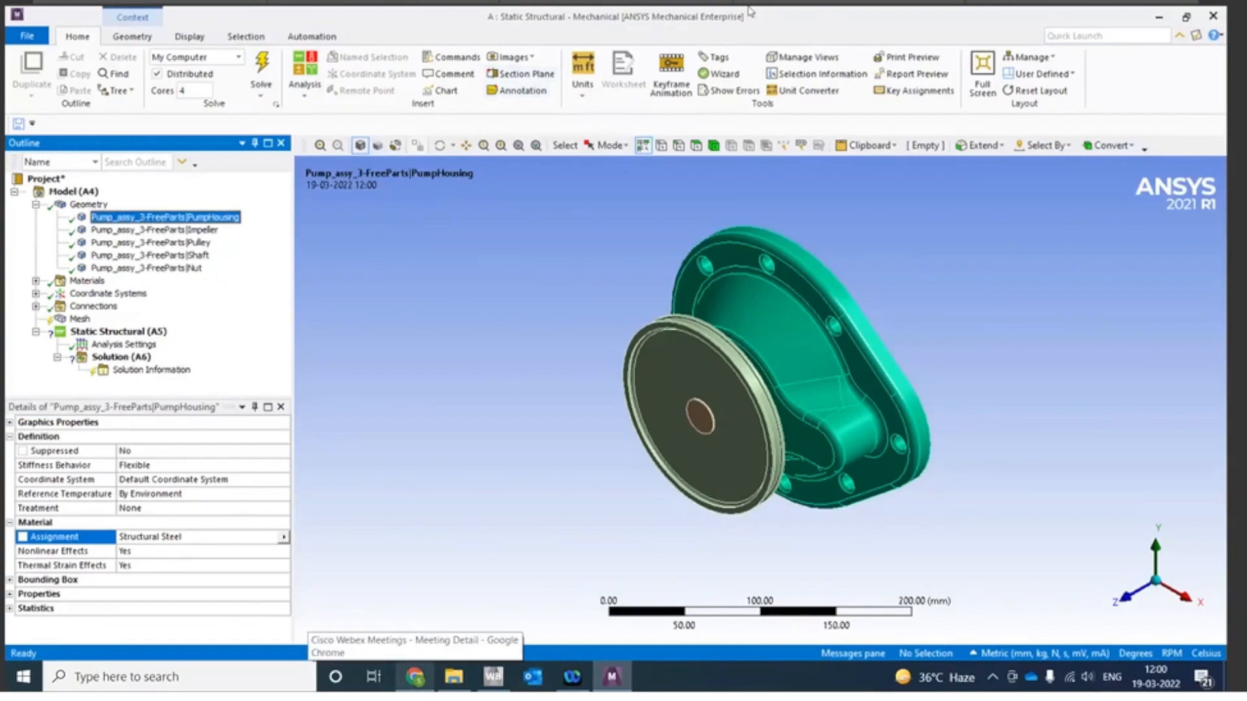
pyautogui.click(1023, 344)
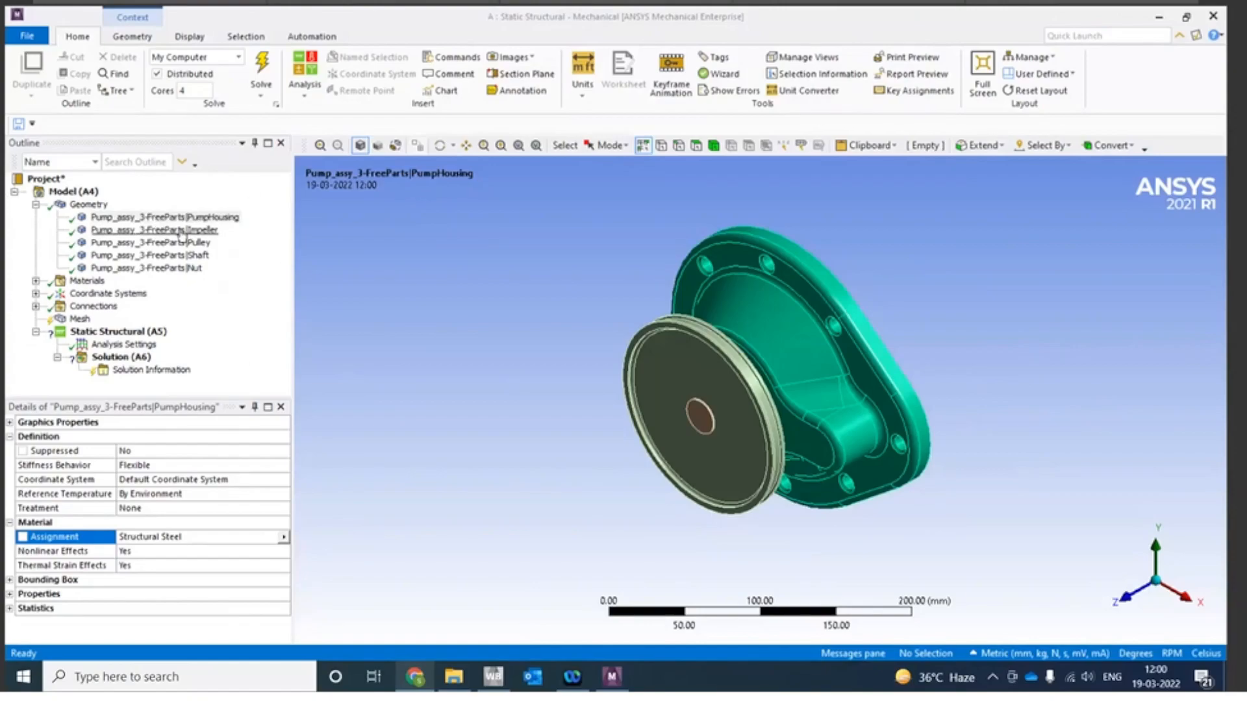
pyautogui.click(196, 219)
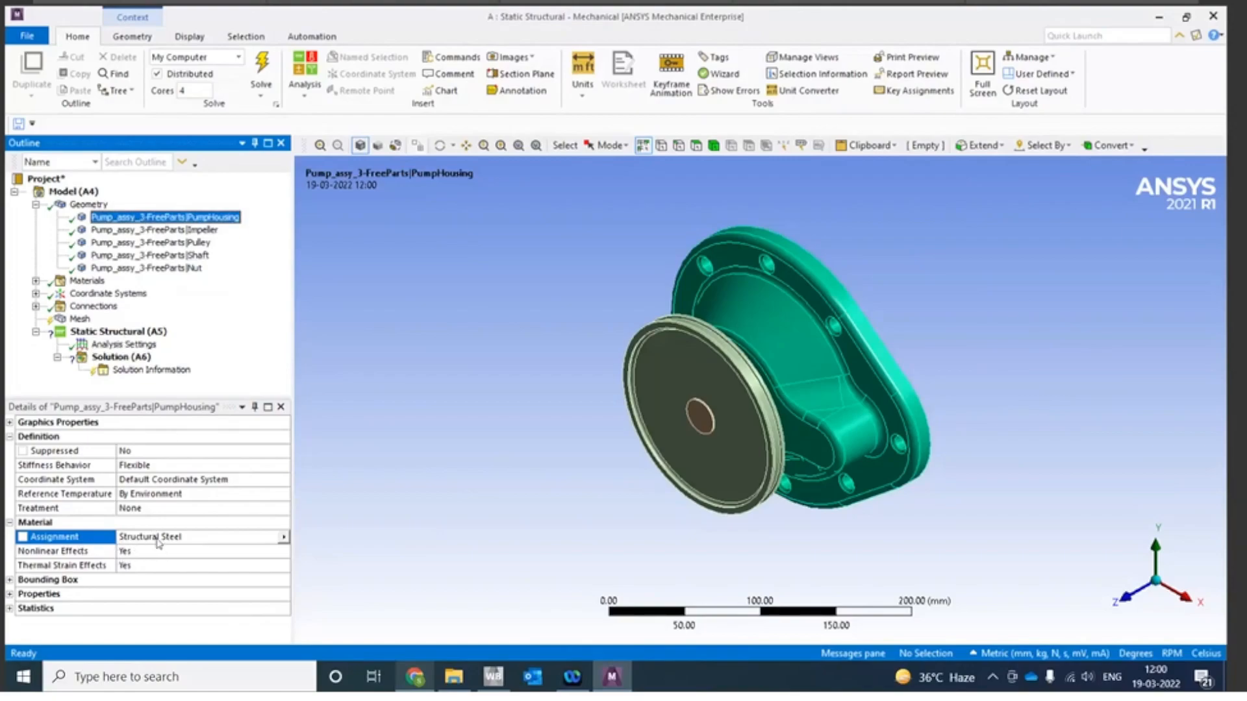
pyautogui.click(284, 539)
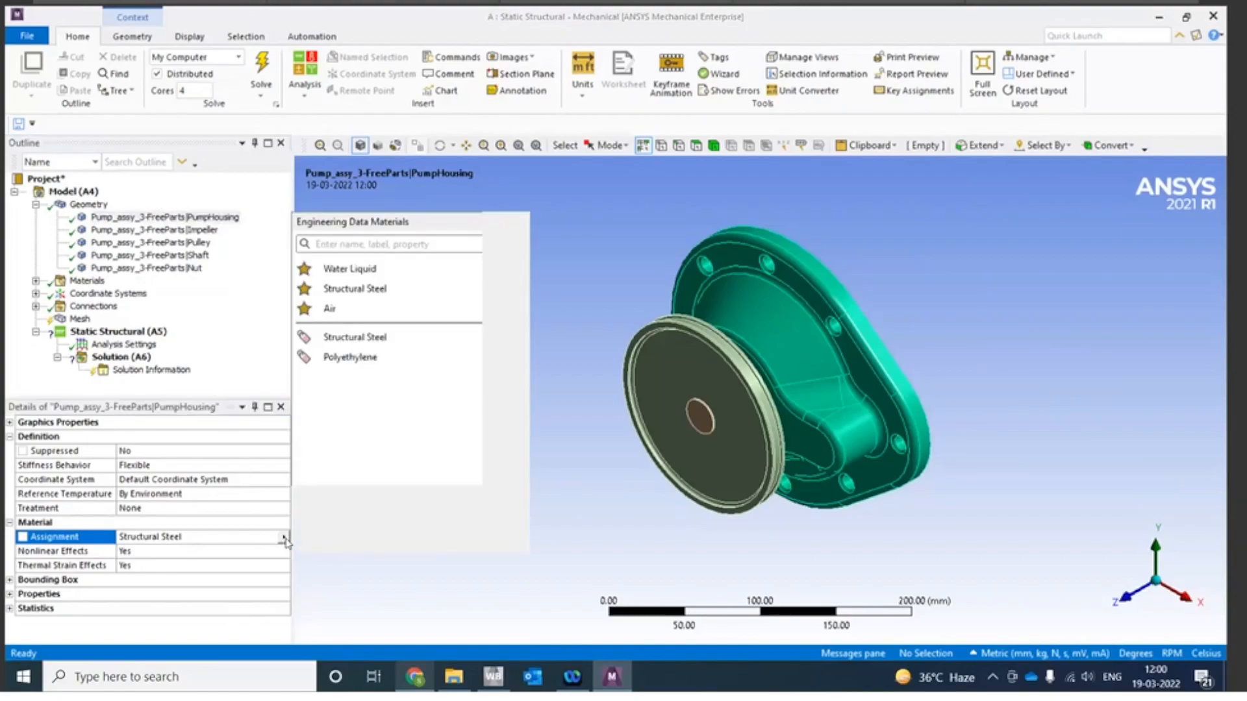
pyautogui.click(350, 359)
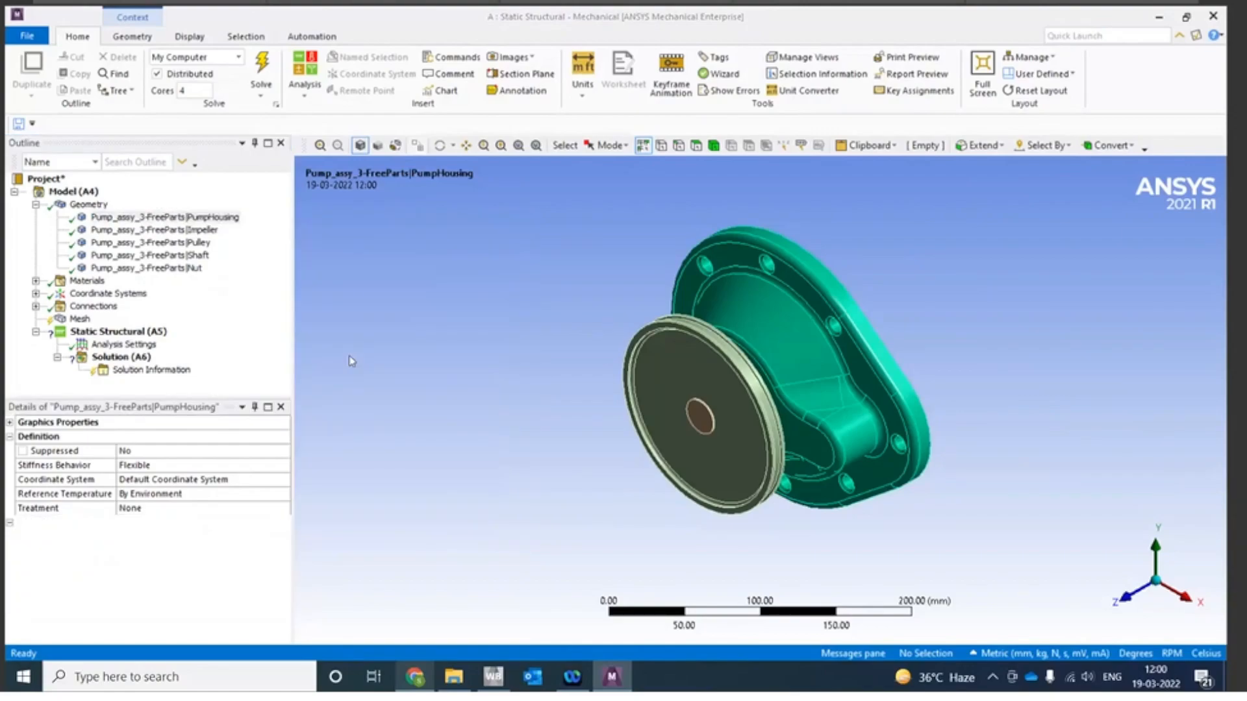
# Step: Review the material assignments of the pump housing, impeller, pulley, shaft and nut, then collapse the parts list and restore the isometric view
pyautogui.click(134, 218)
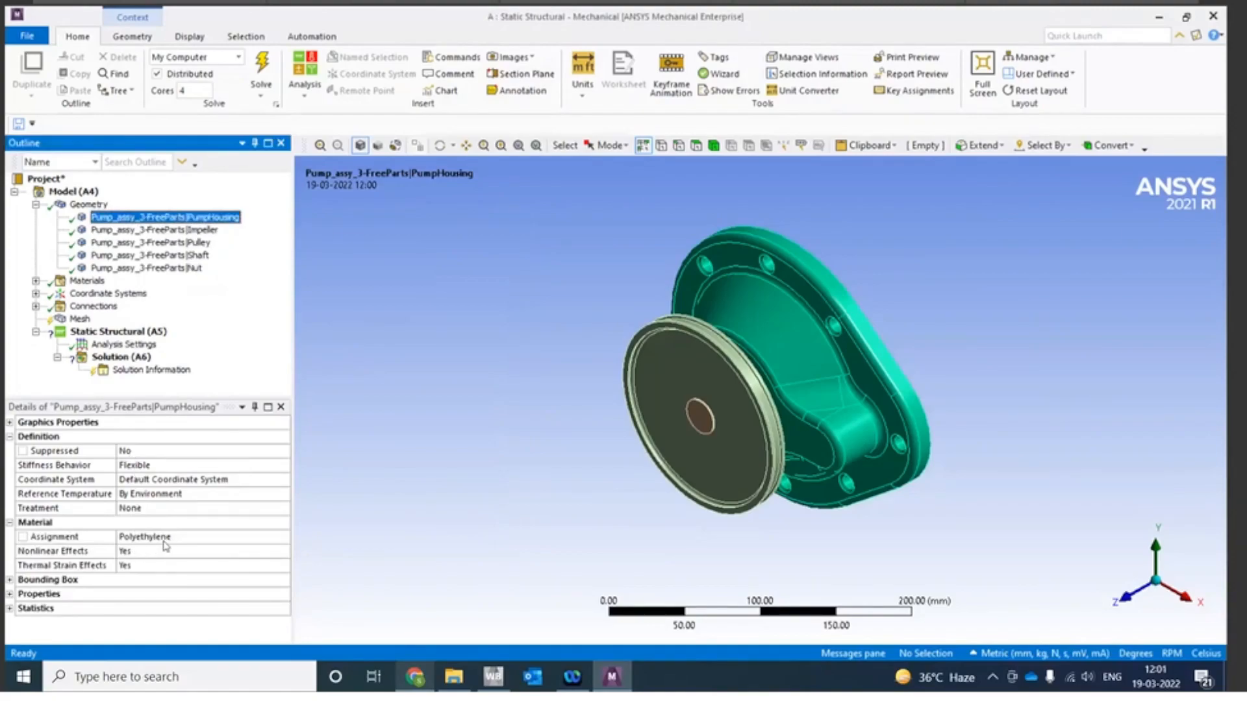
pyautogui.click(125, 232)
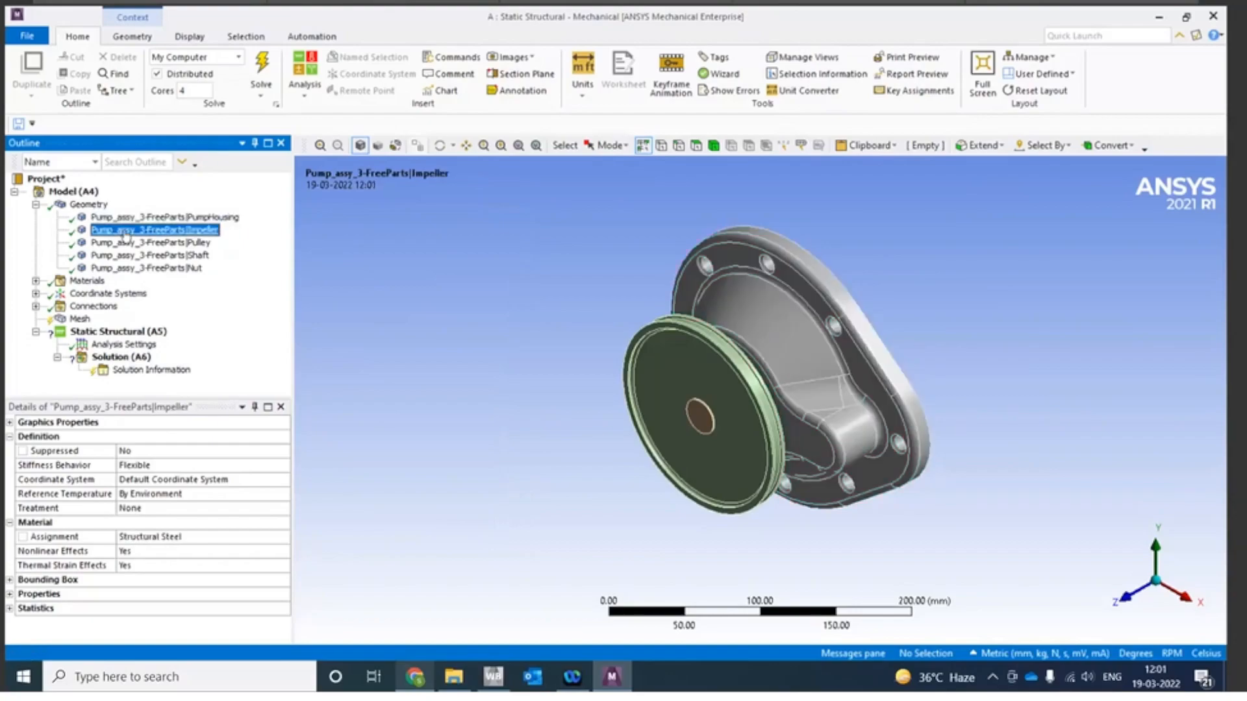
pyautogui.click(132, 242)
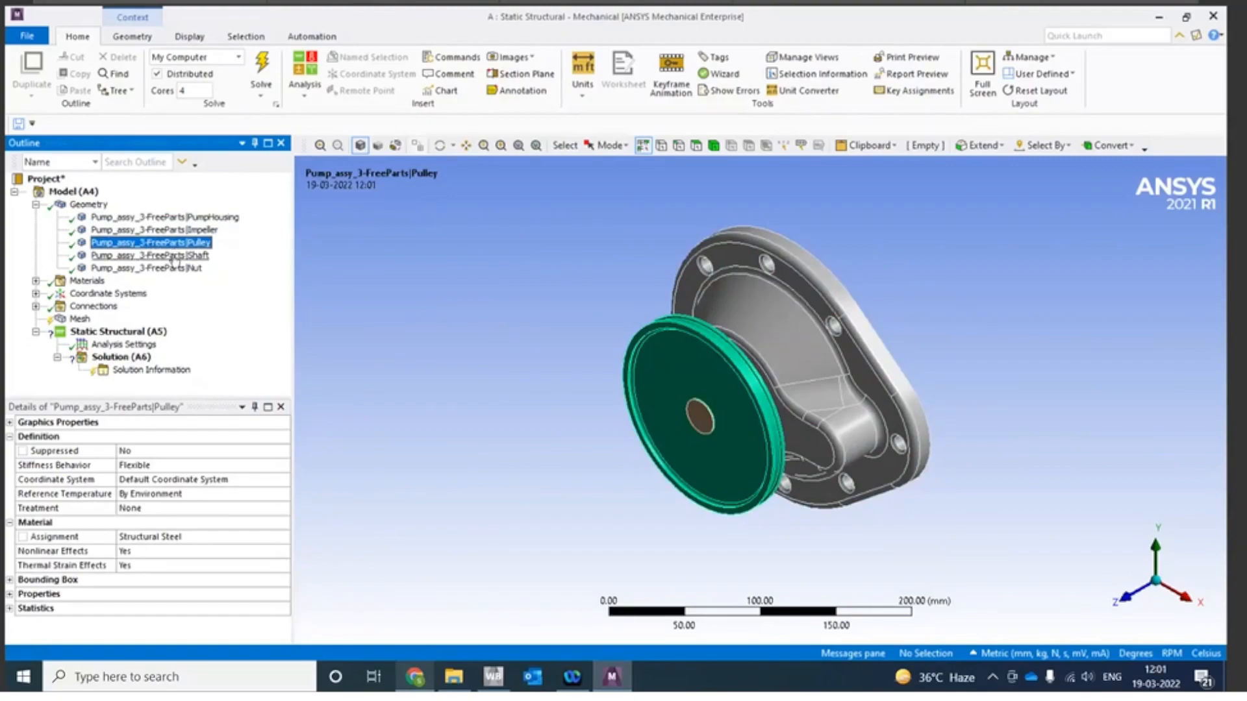
pyautogui.click(174, 257)
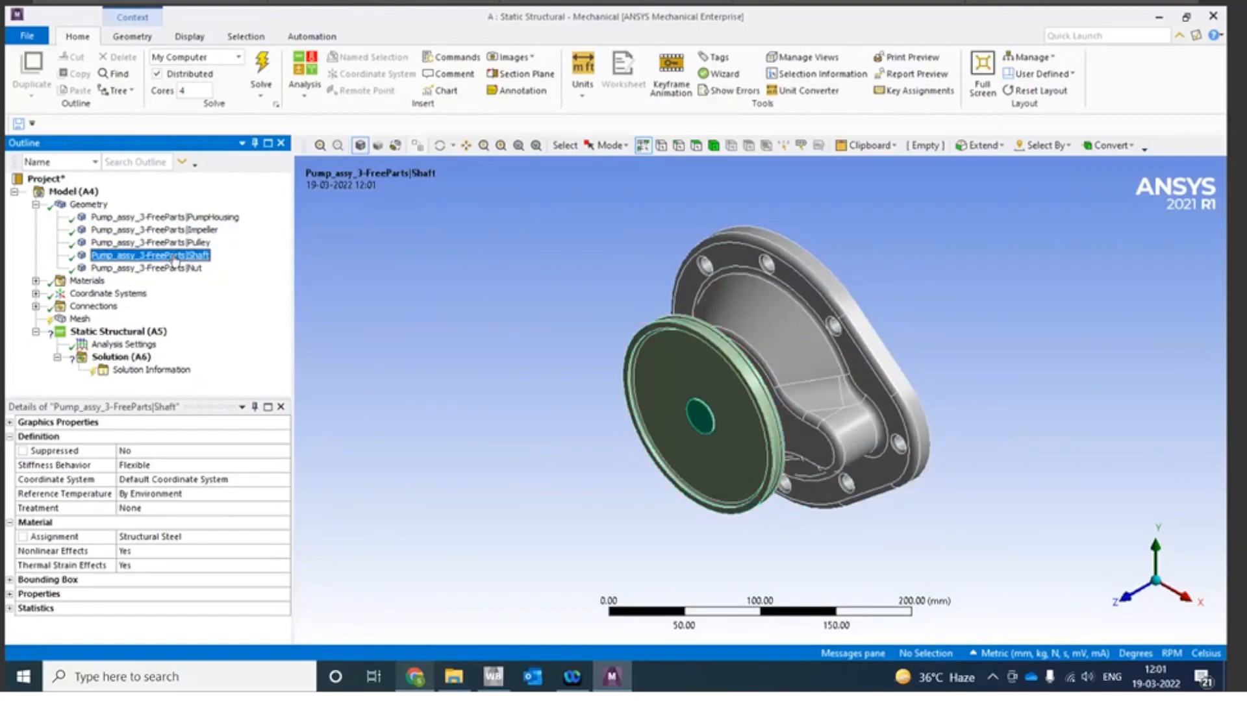
pyautogui.click(183, 268)
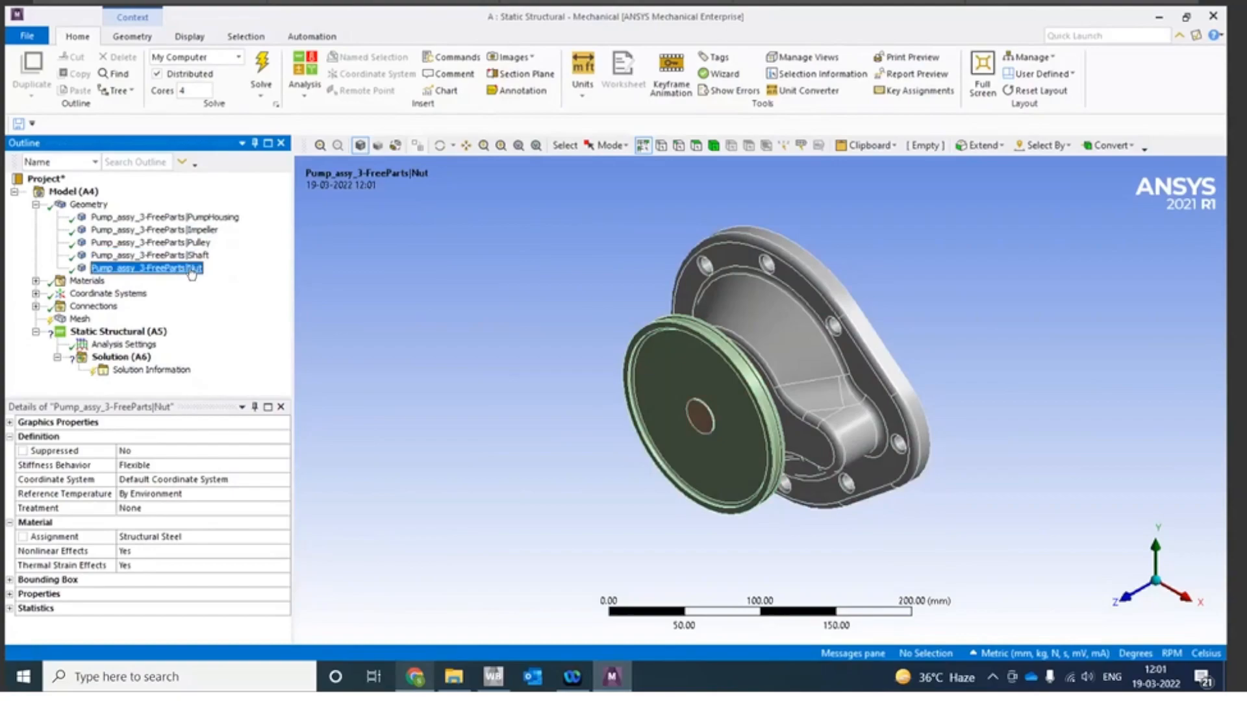
pyautogui.moveTo(506, 481); pyautogui.dragTo(467, 398, button='middle')
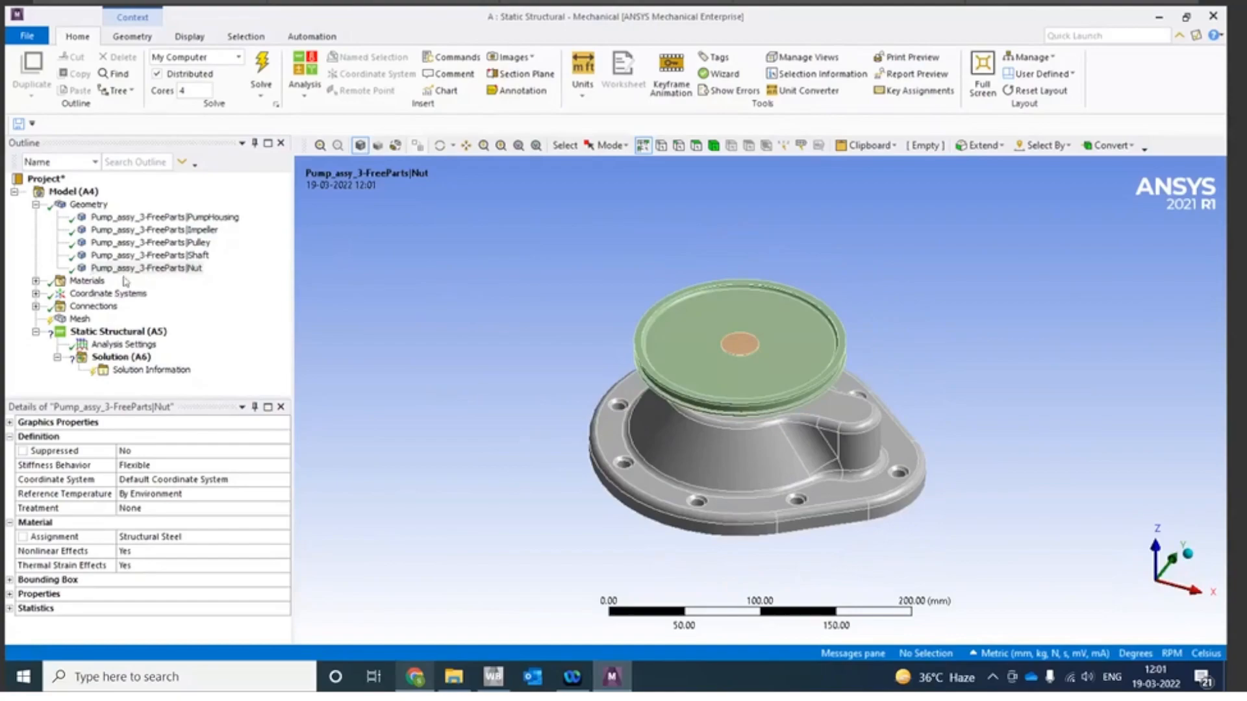
pyautogui.click(36, 204)
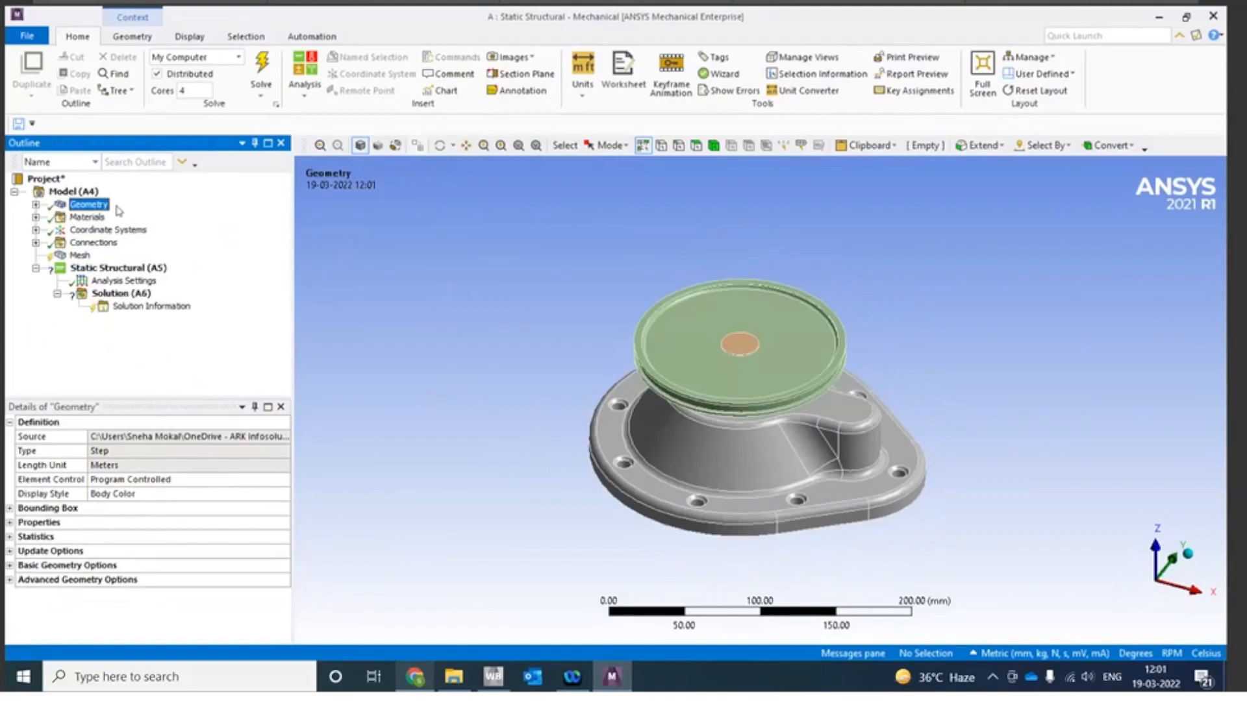
pyautogui.click(1190, 552)
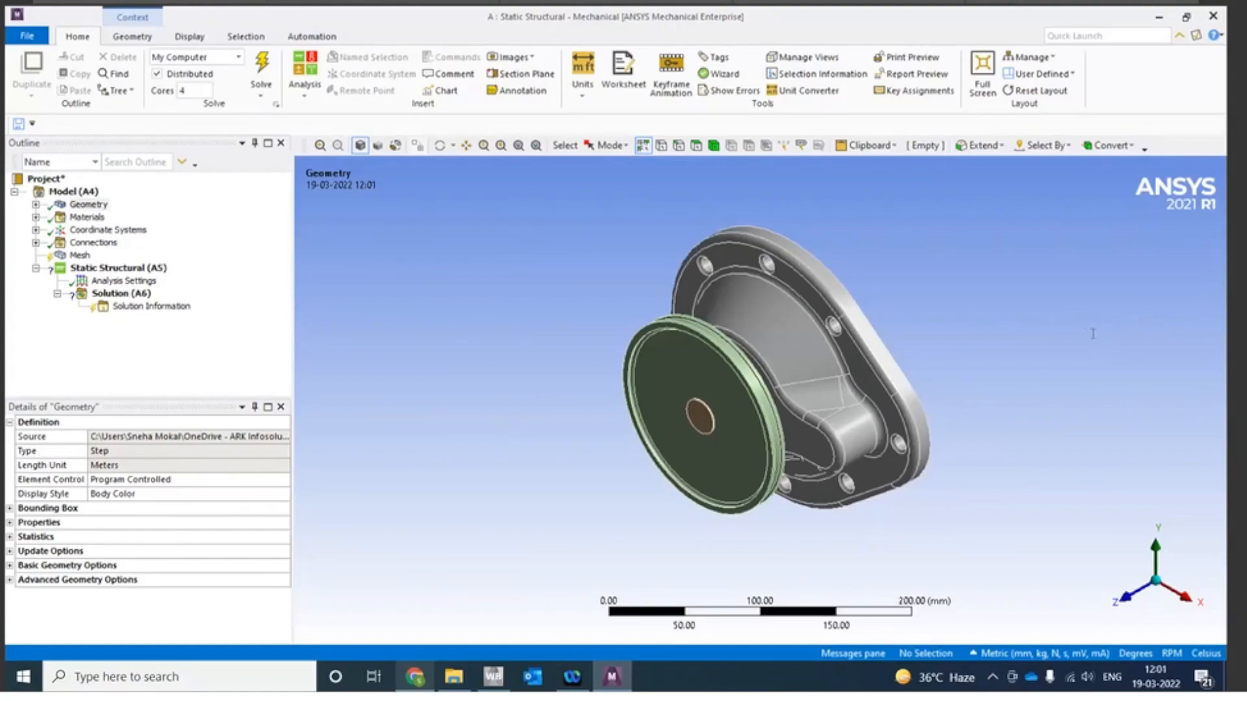
# Step: Examine the first contact region between pump housing and impeller, widening the details area to read its full settings
pyautogui.click(36, 243)
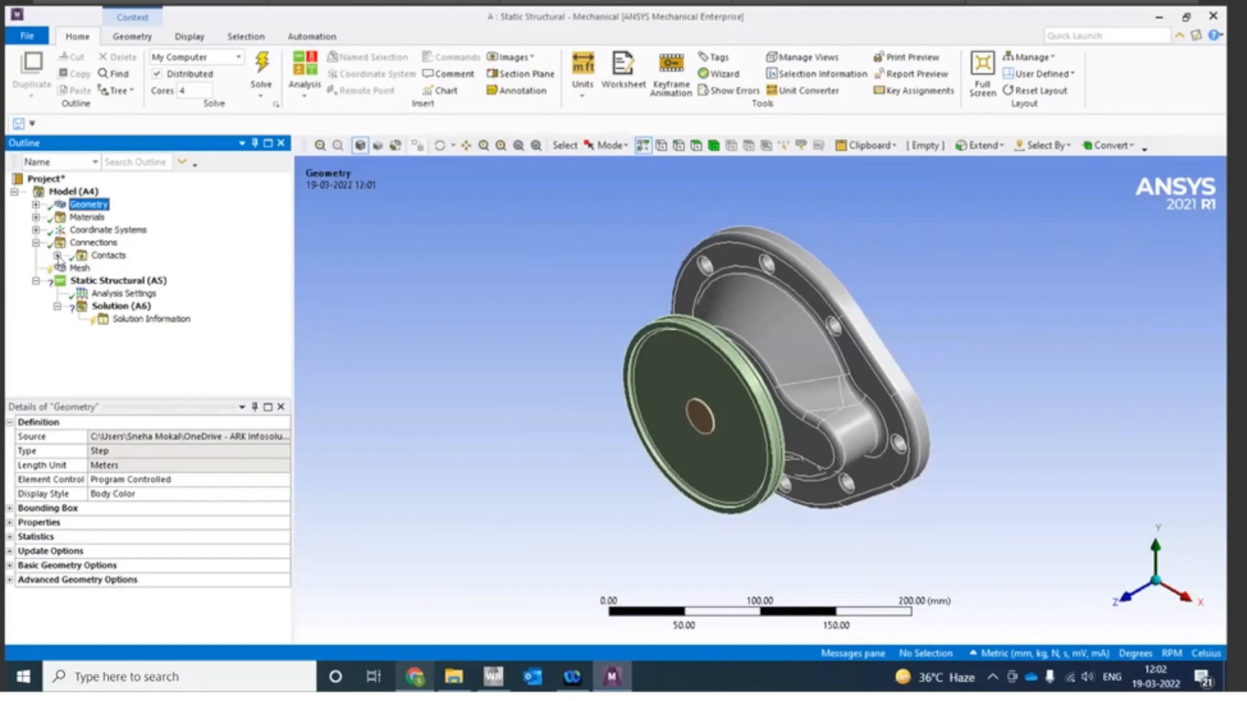
pyautogui.click(58, 256)
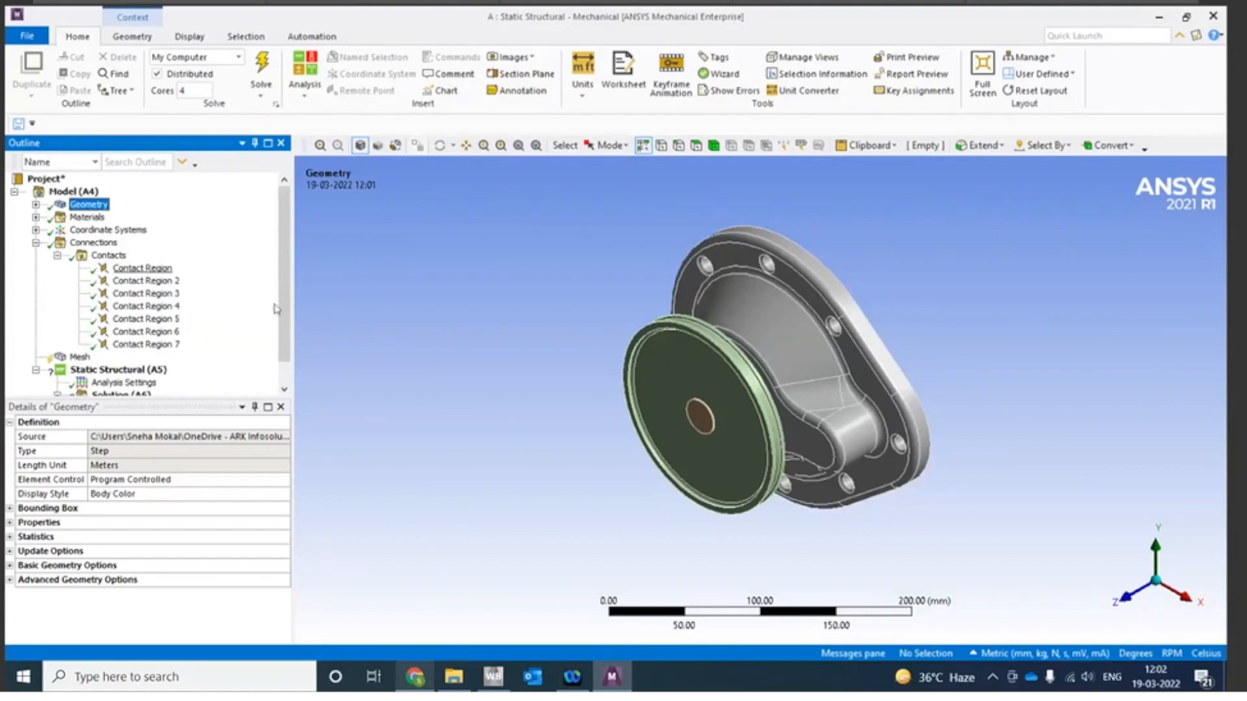
pyautogui.click(154, 270)
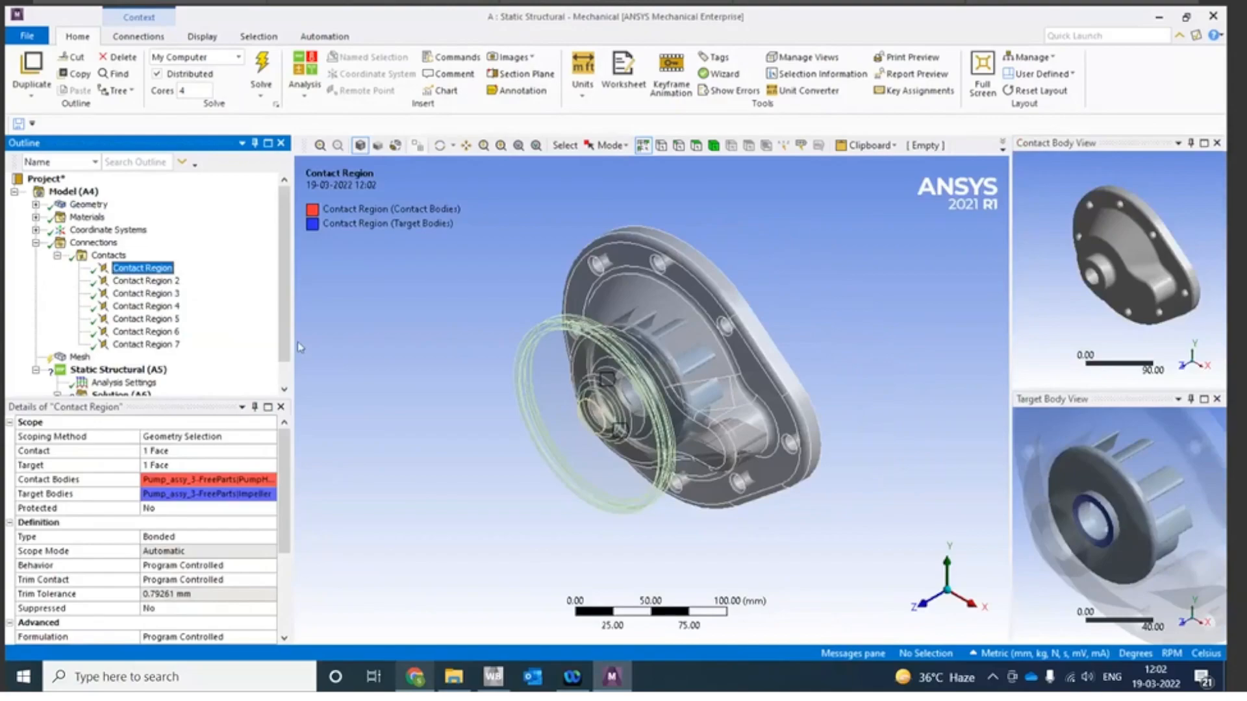
pyautogui.moveTo(293, 341); pyautogui.dragTo(388, 342)
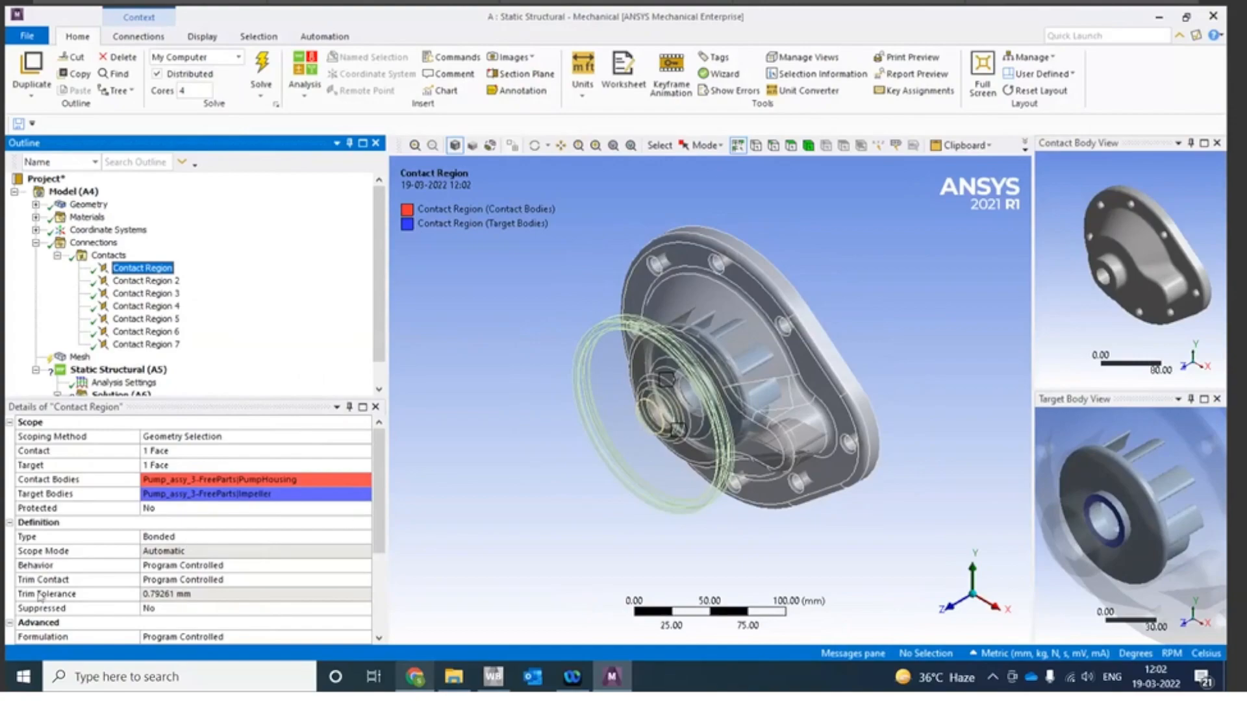
pyautogui.click(58, 256)
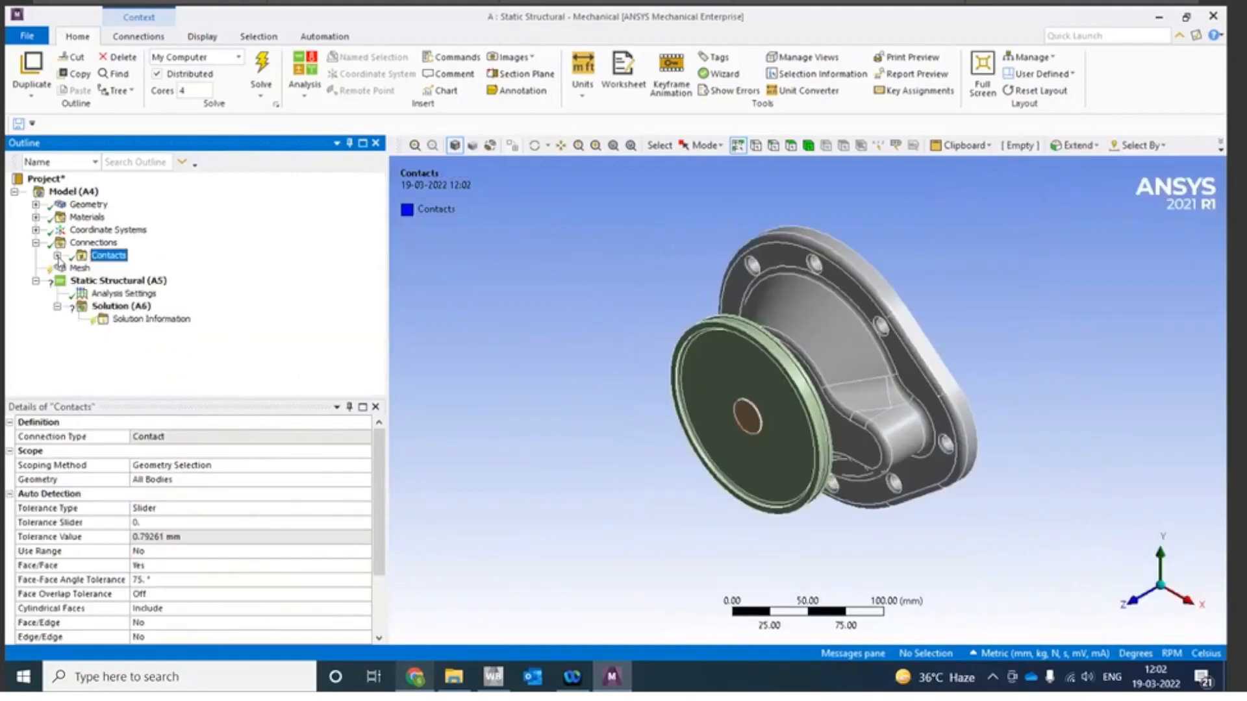
# Step: Expand the geometry branch again and select the pump housing to view its details
pyautogui.click(36, 204)
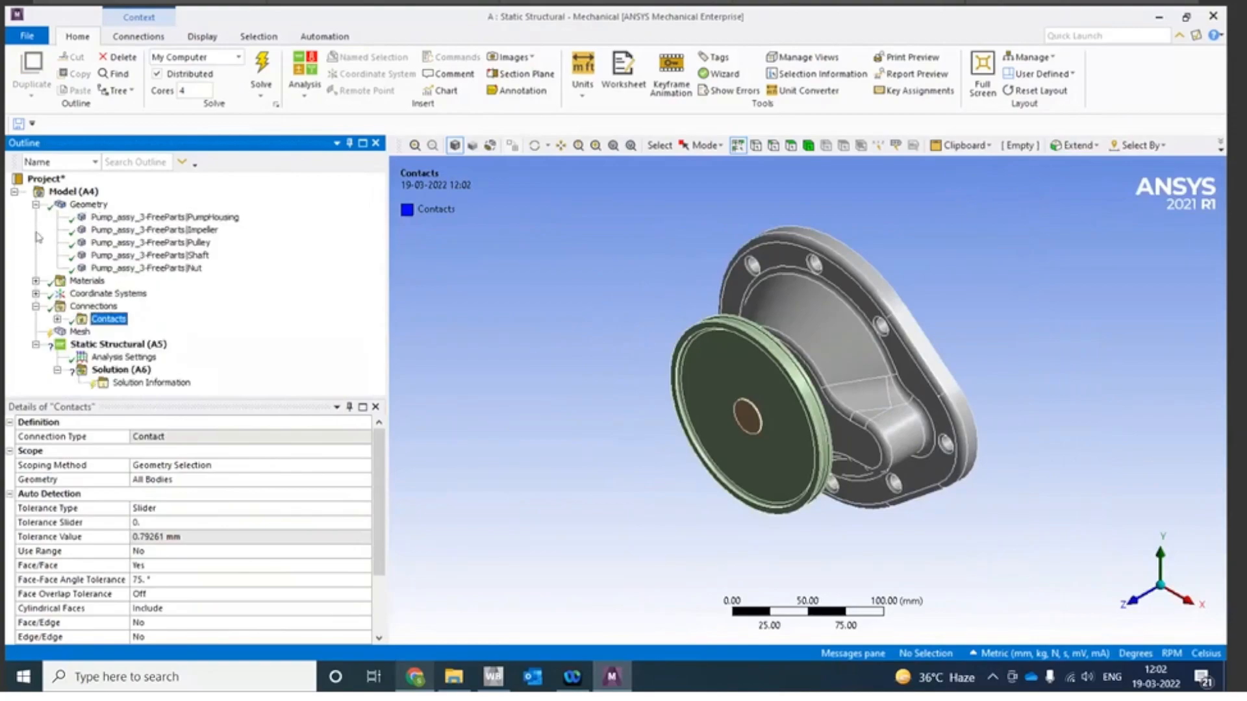
pyautogui.click(36, 205)
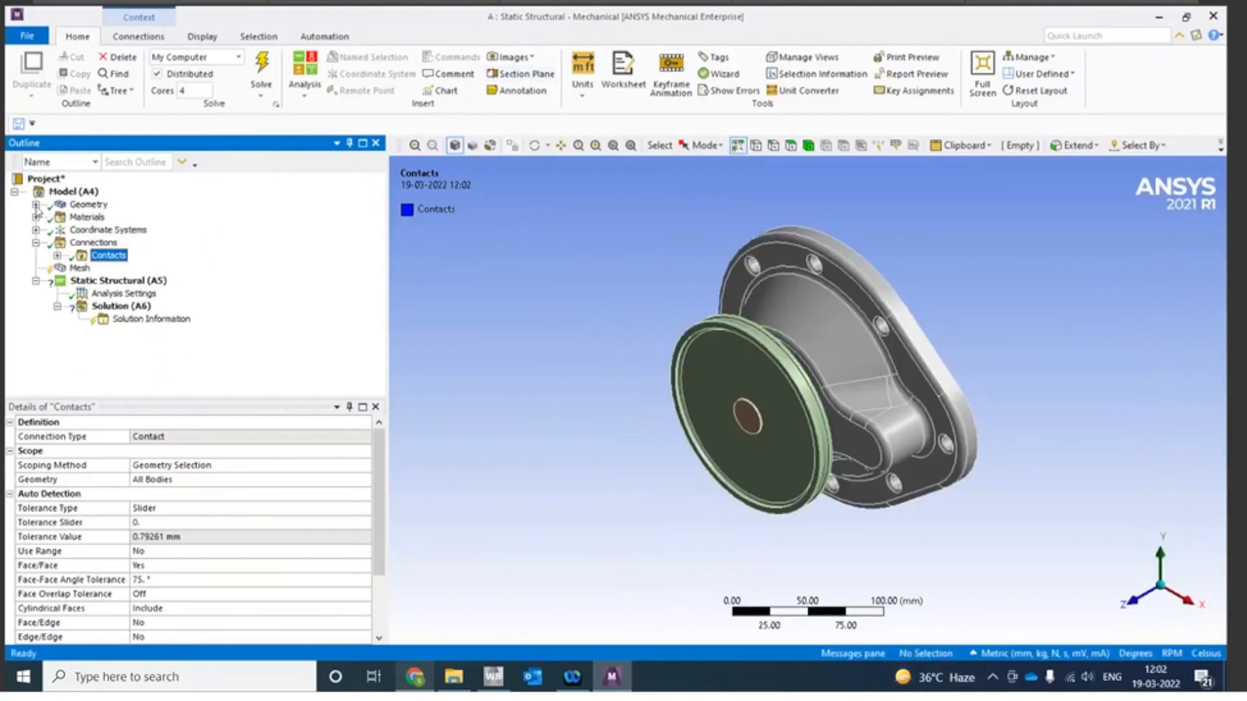
pyautogui.click(36, 204)
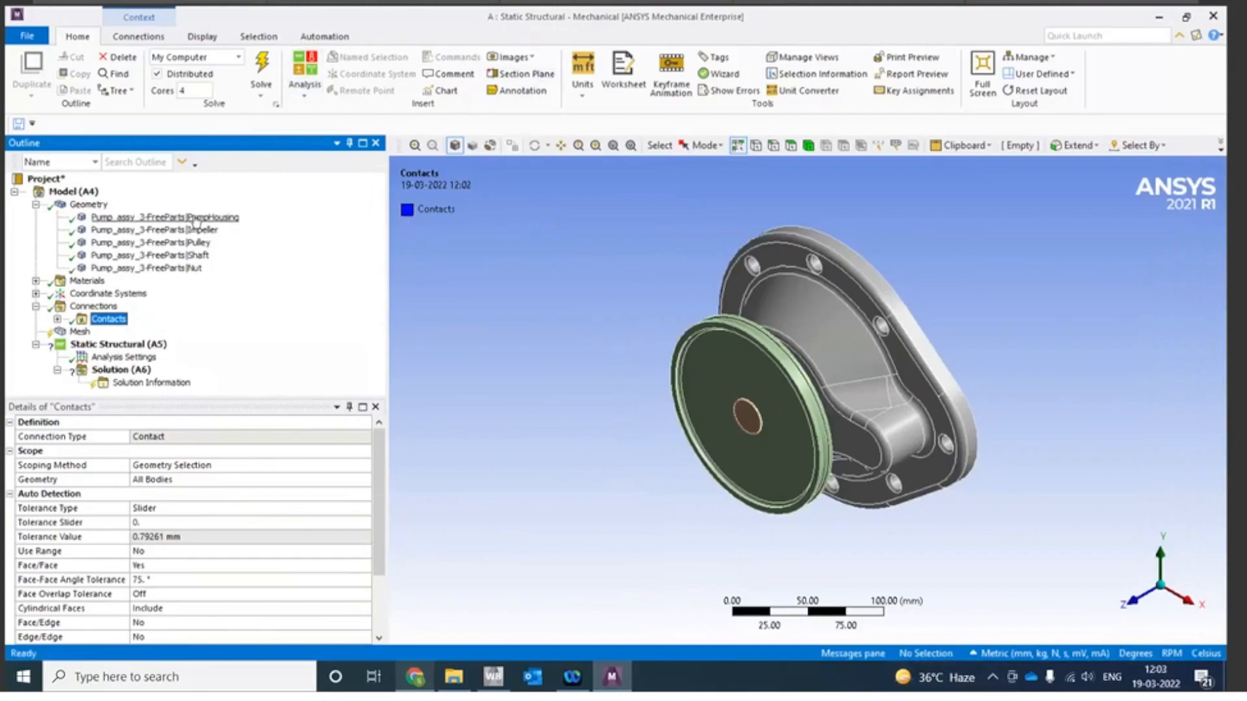
pyautogui.click(194, 219)
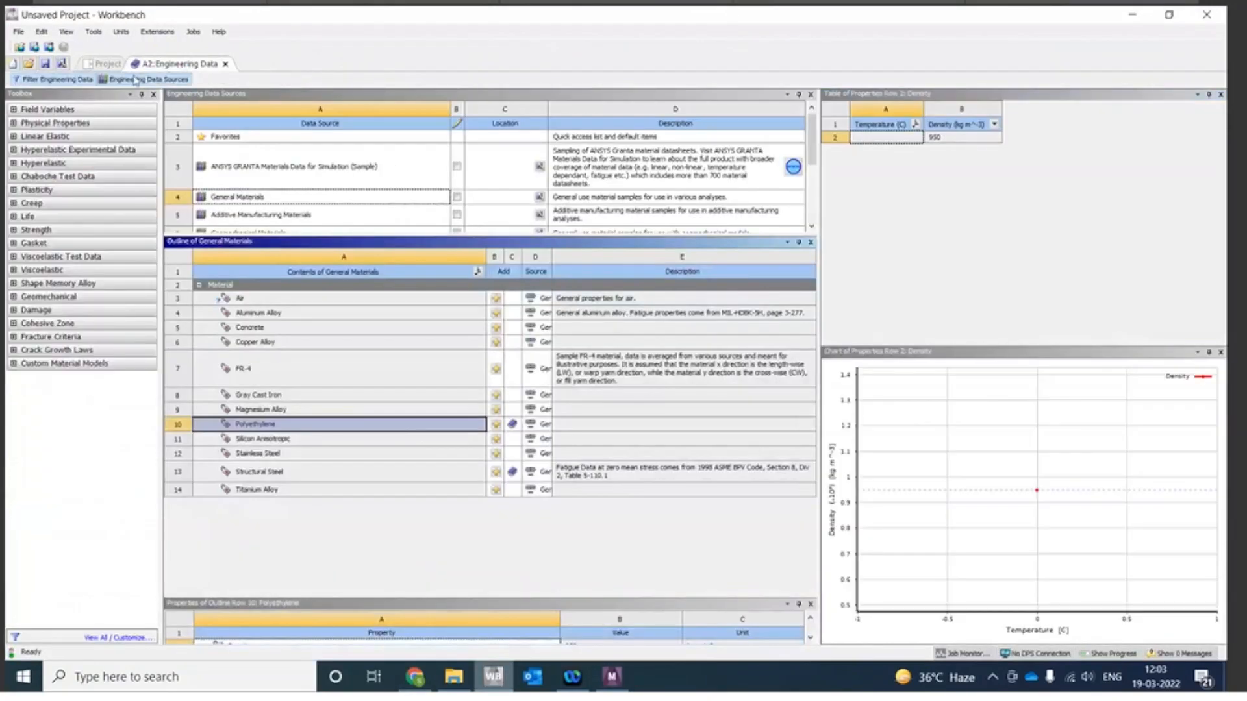
# Step: Switch to Workbench, review the Polyethylene entry in the General Materials data source, and return to the project schematic
pyautogui.click(129, 80)
pyautogui.click(129, 80)
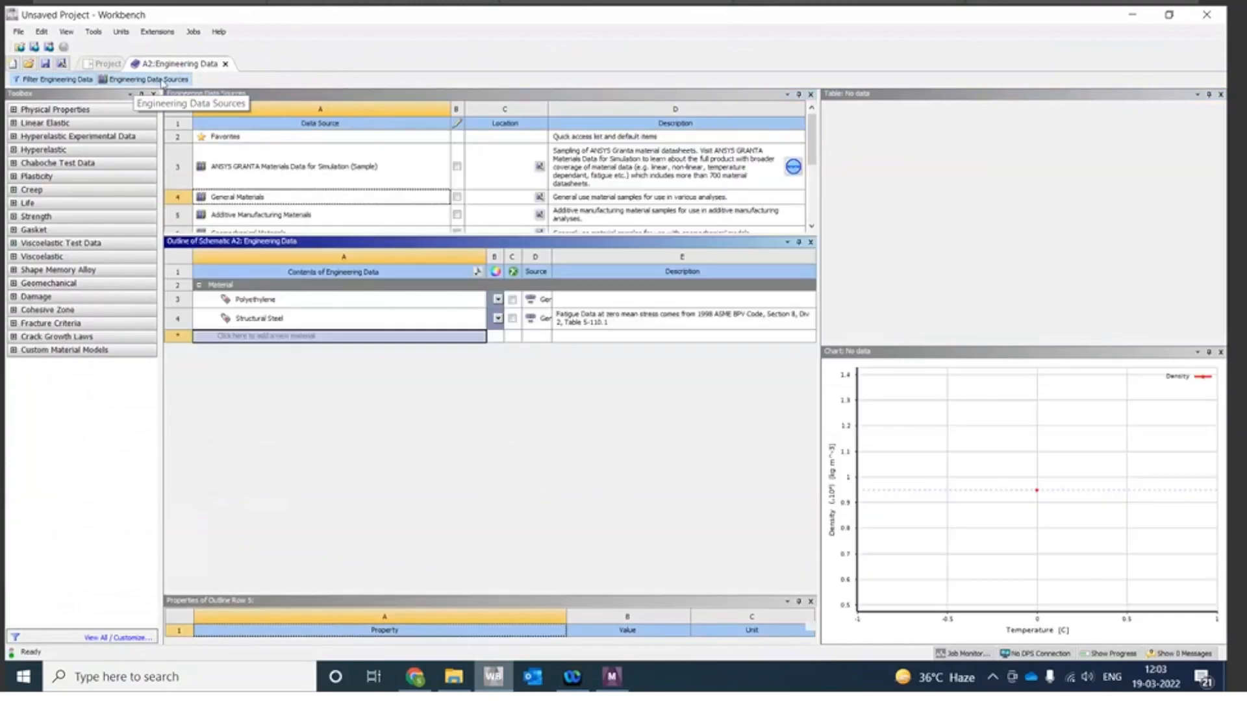
pyautogui.click(264, 198)
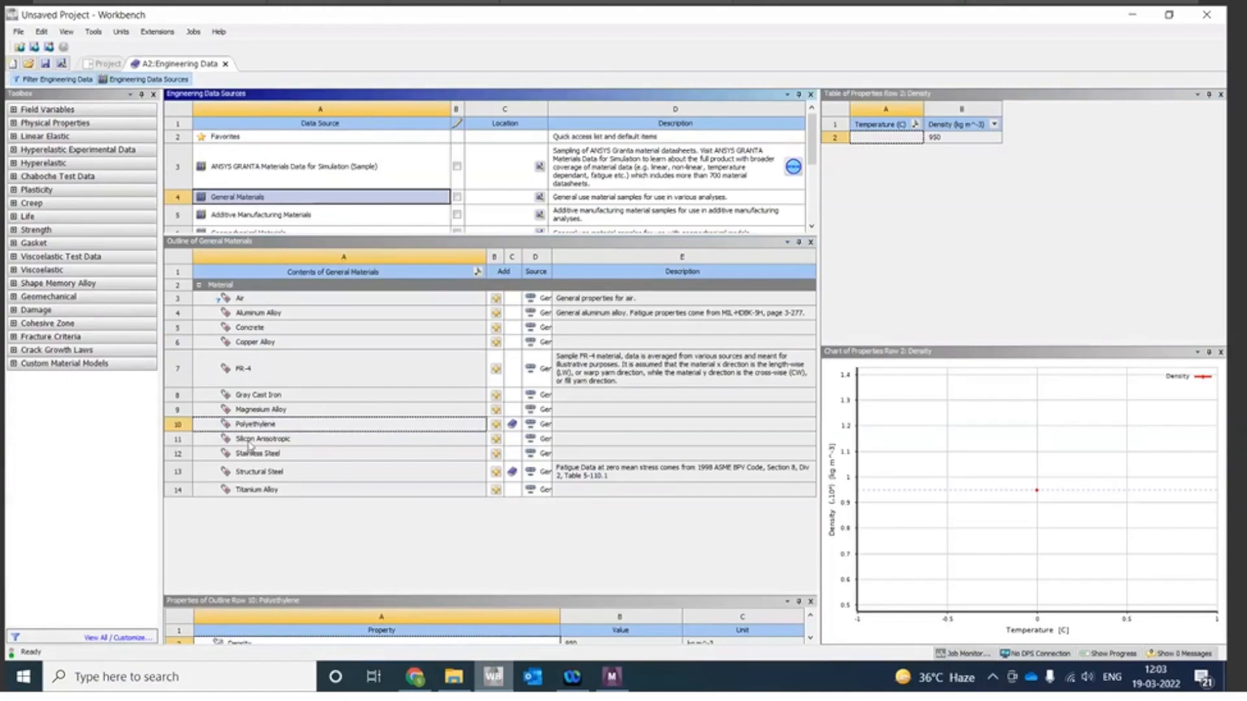
pyautogui.click(266, 427)
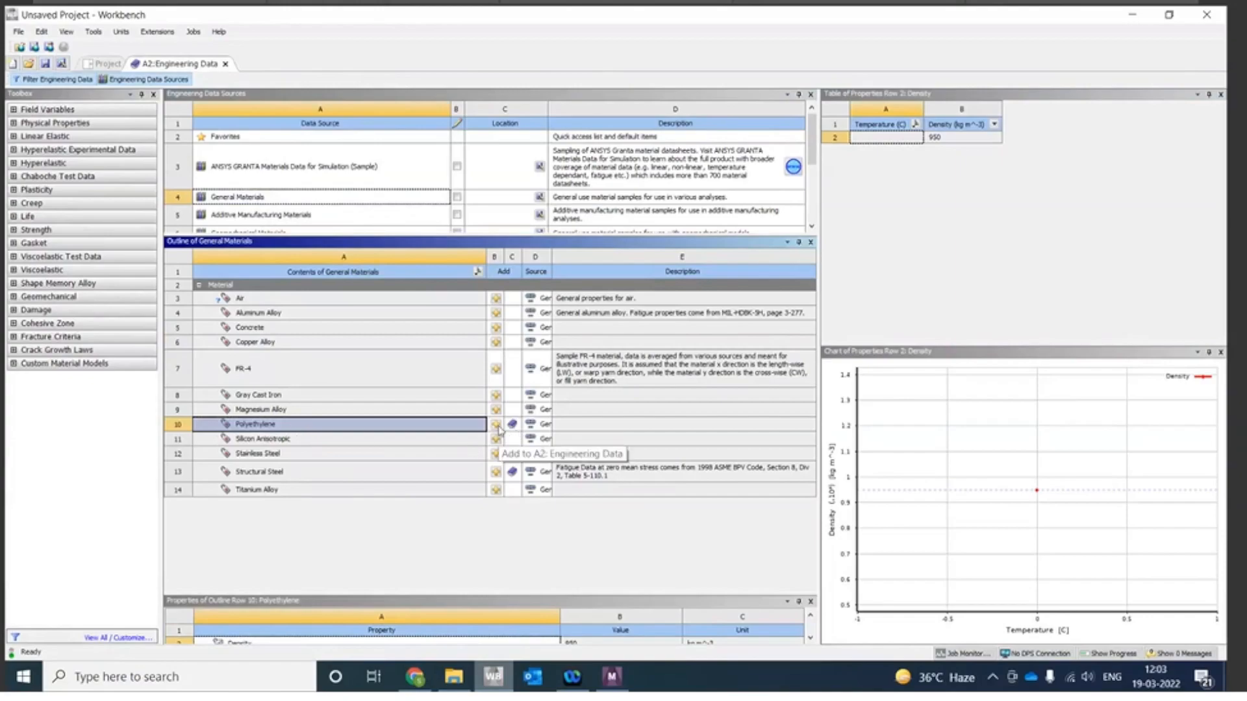
pyautogui.click(93, 64)
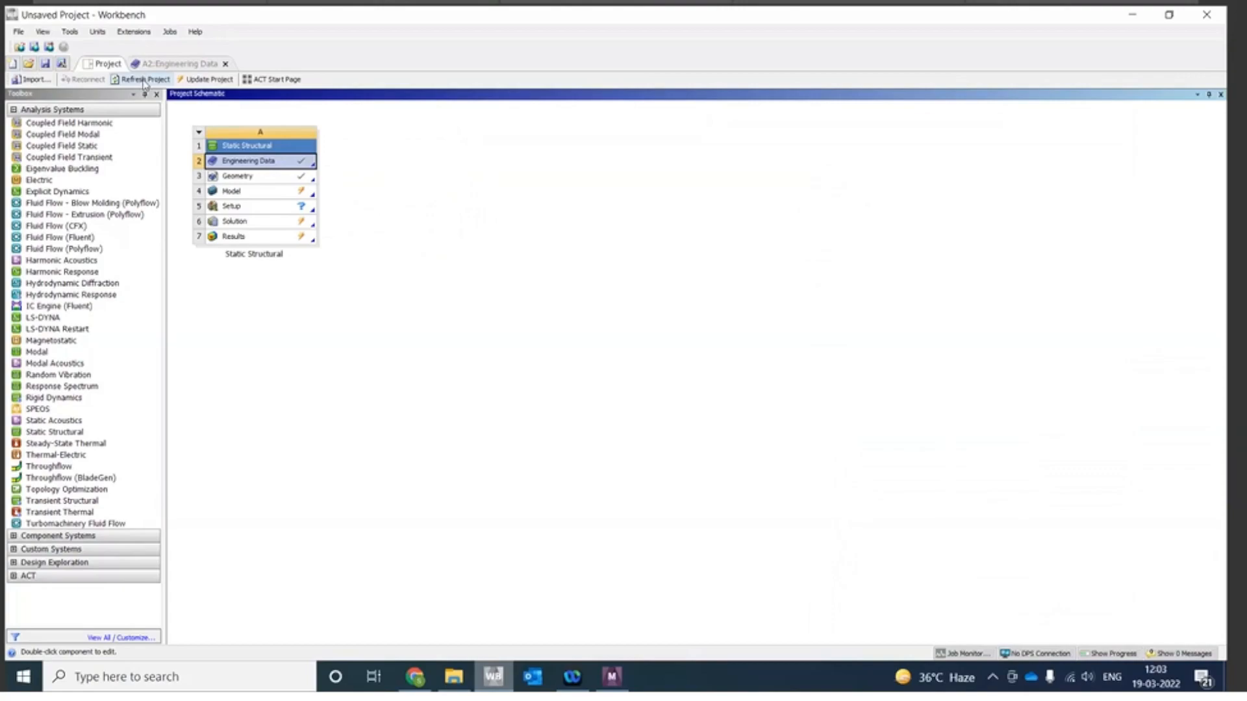
# Step: Switch back to Mechanical and reapply Polyethylene as the pump housing's material from the engineering data materials
pyautogui.click(613, 680)
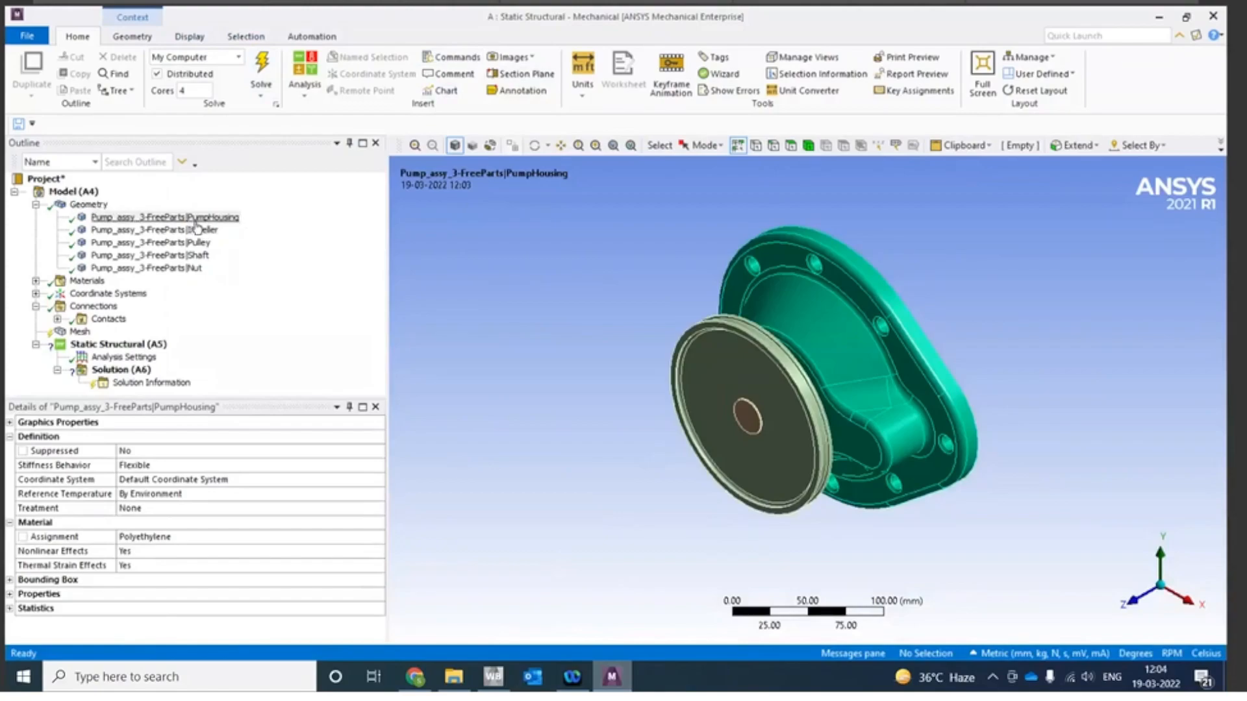
pyautogui.click(36, 205)
pyautogui.click(35, 206)
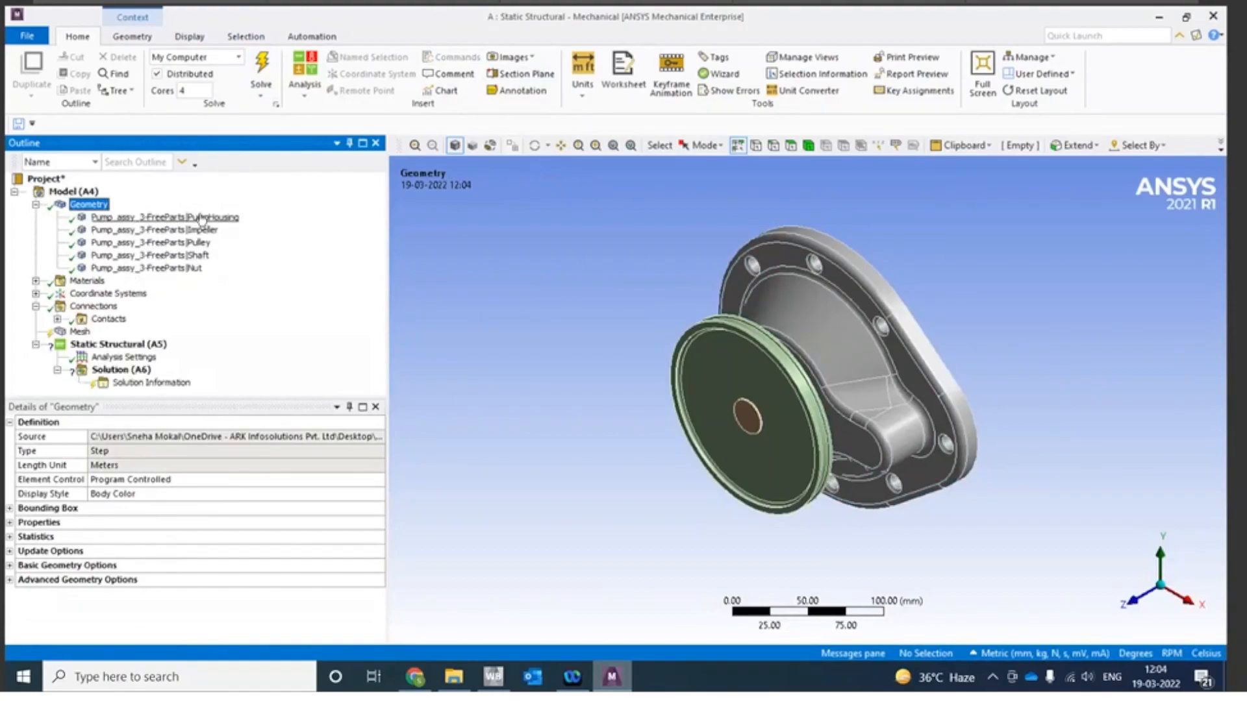
pyautogui.click(202, 218)
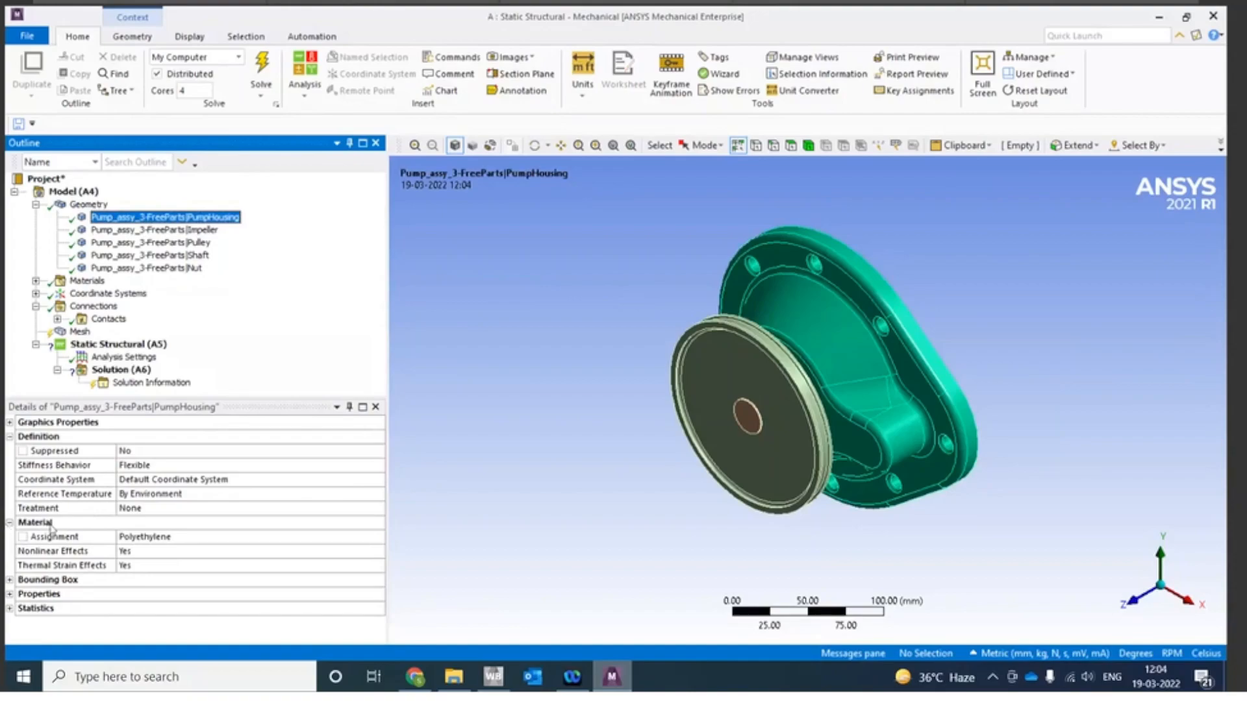
pyautogui.click(152, 539)
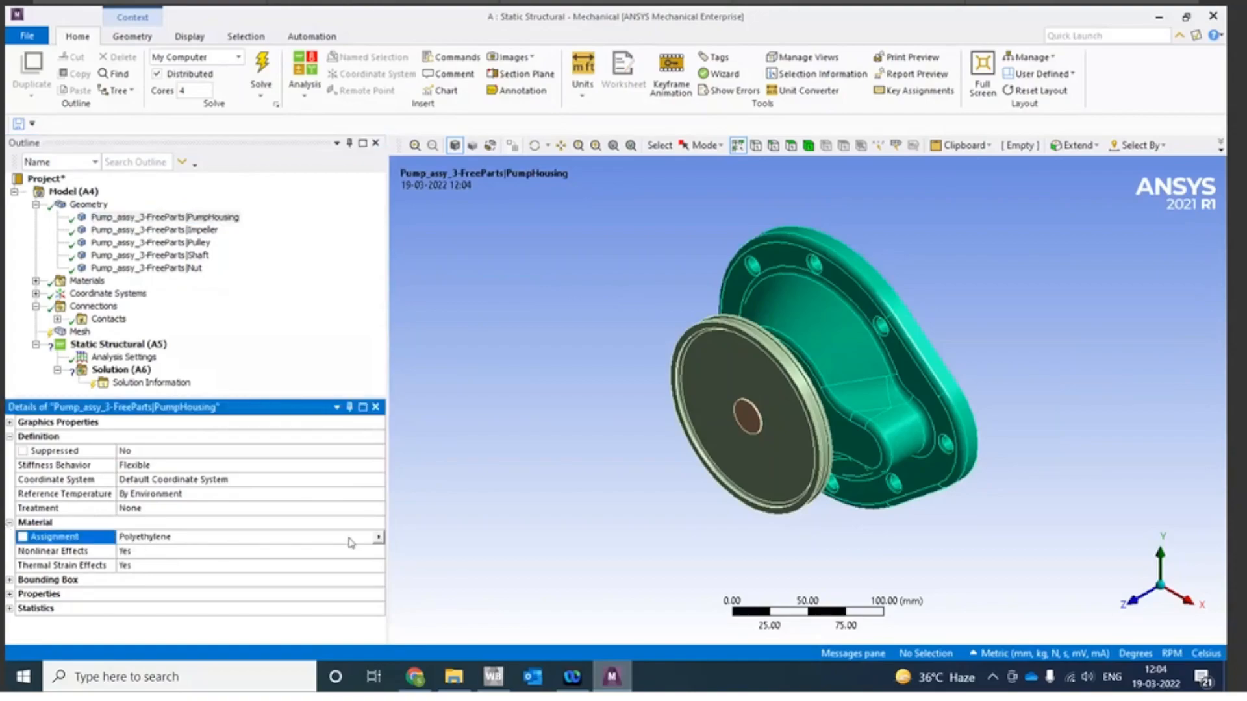
pyautogui.click(377, 537)
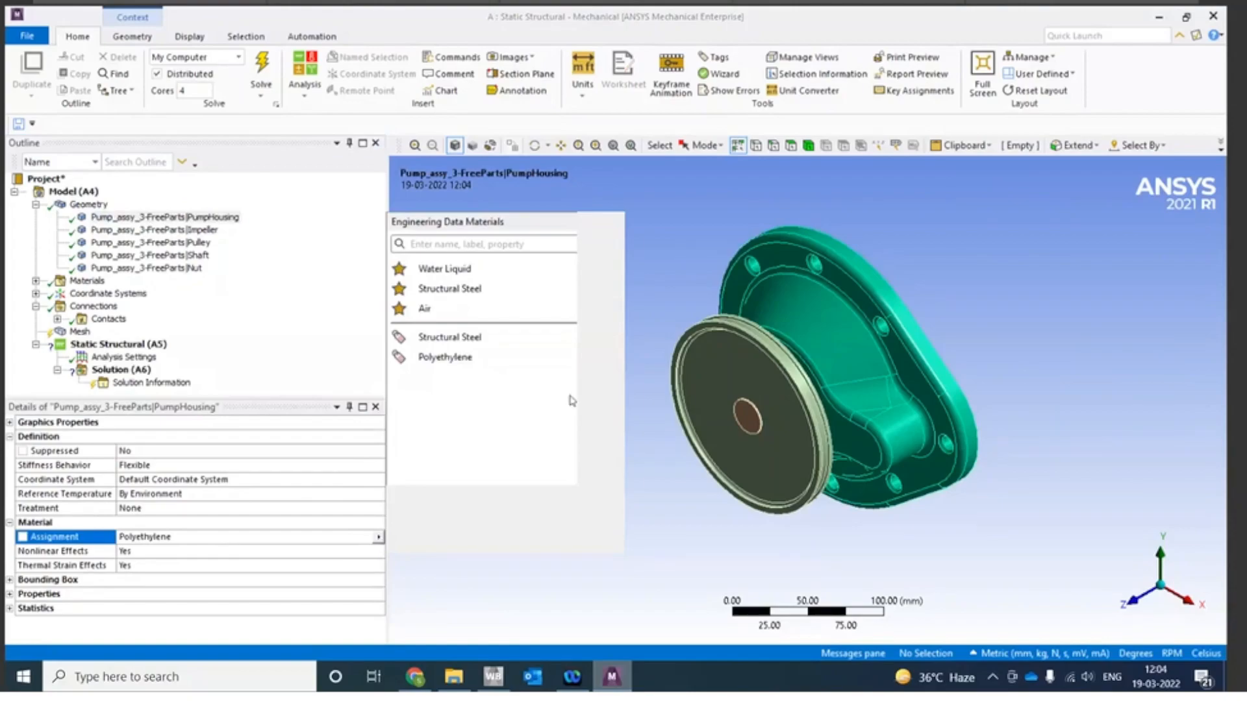
pyautogui.click(447, 358)
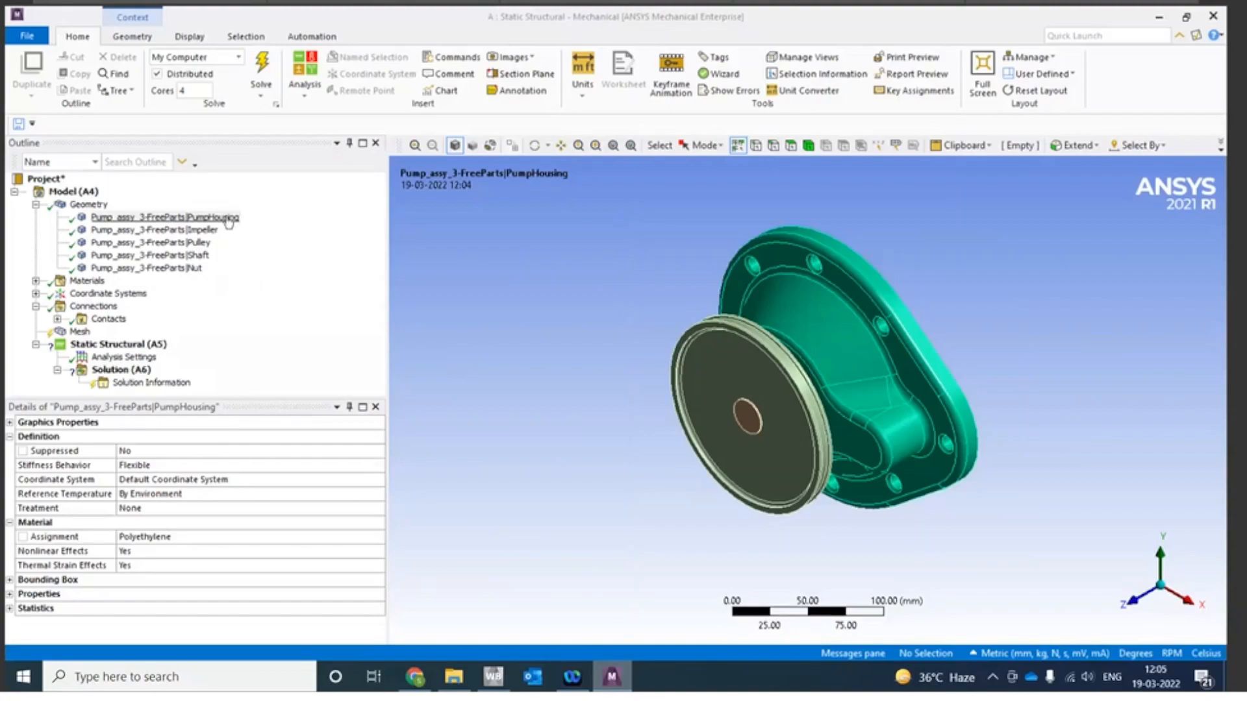
# Step: Review the assembly's part list and the pump housing's details, and collapse the geometry branch
pyautogui.click(36, 205)
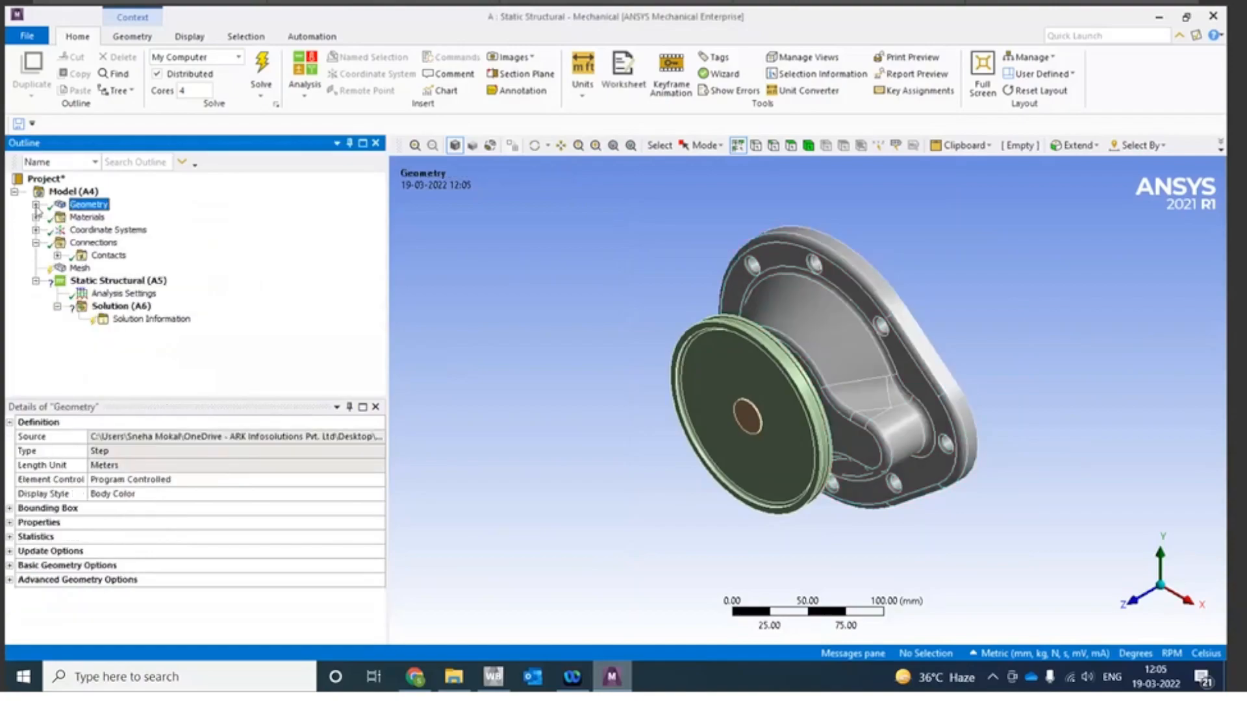
pyautogui.click(36, 205)
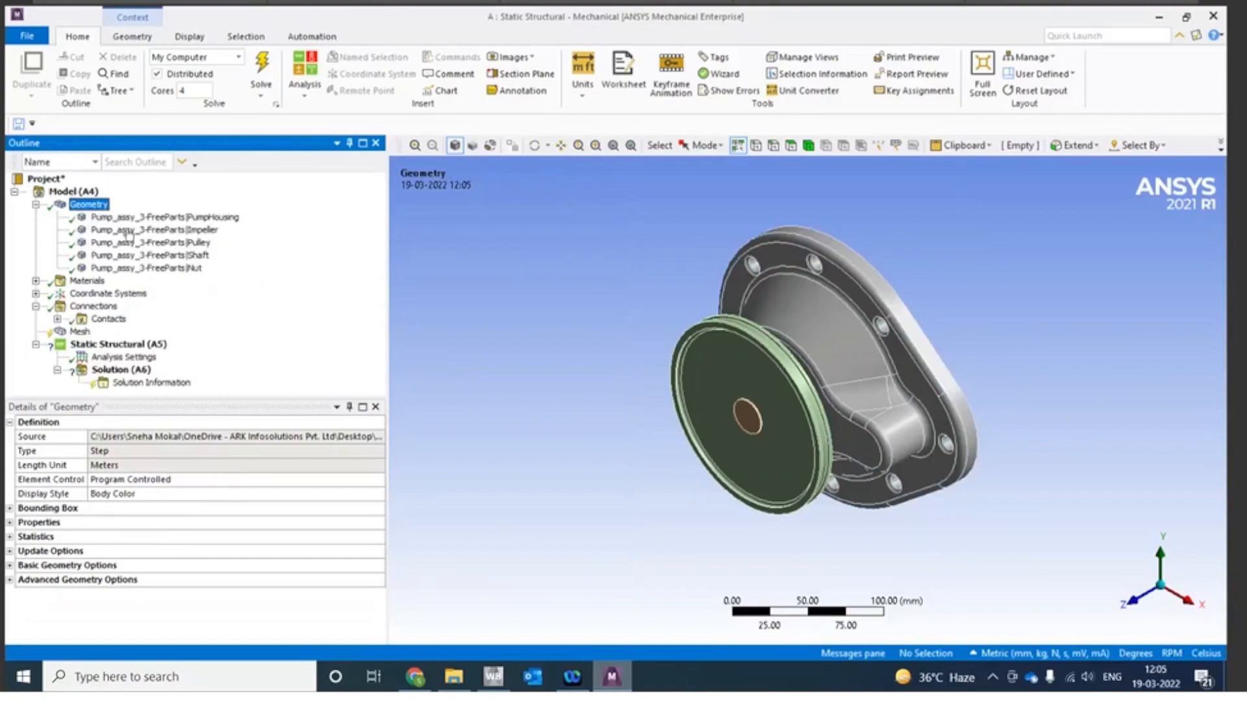
pyautogui.click(179, 220)
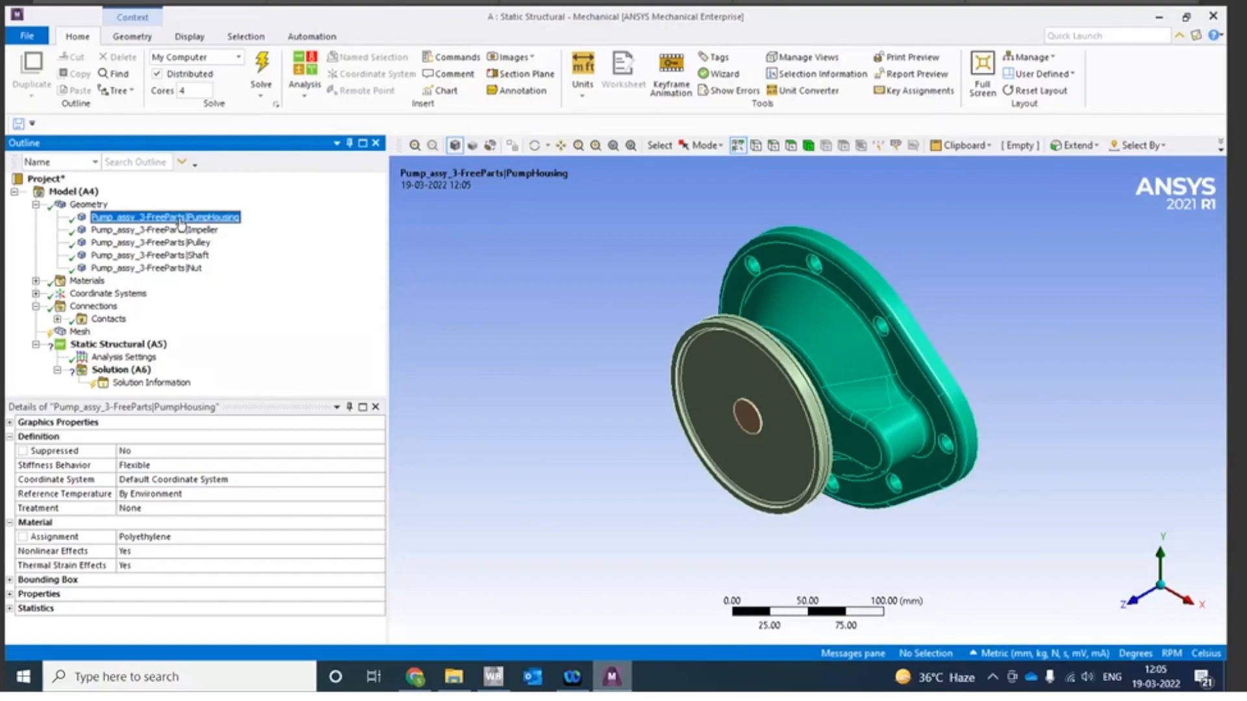
pyautogui.click(36, 205)
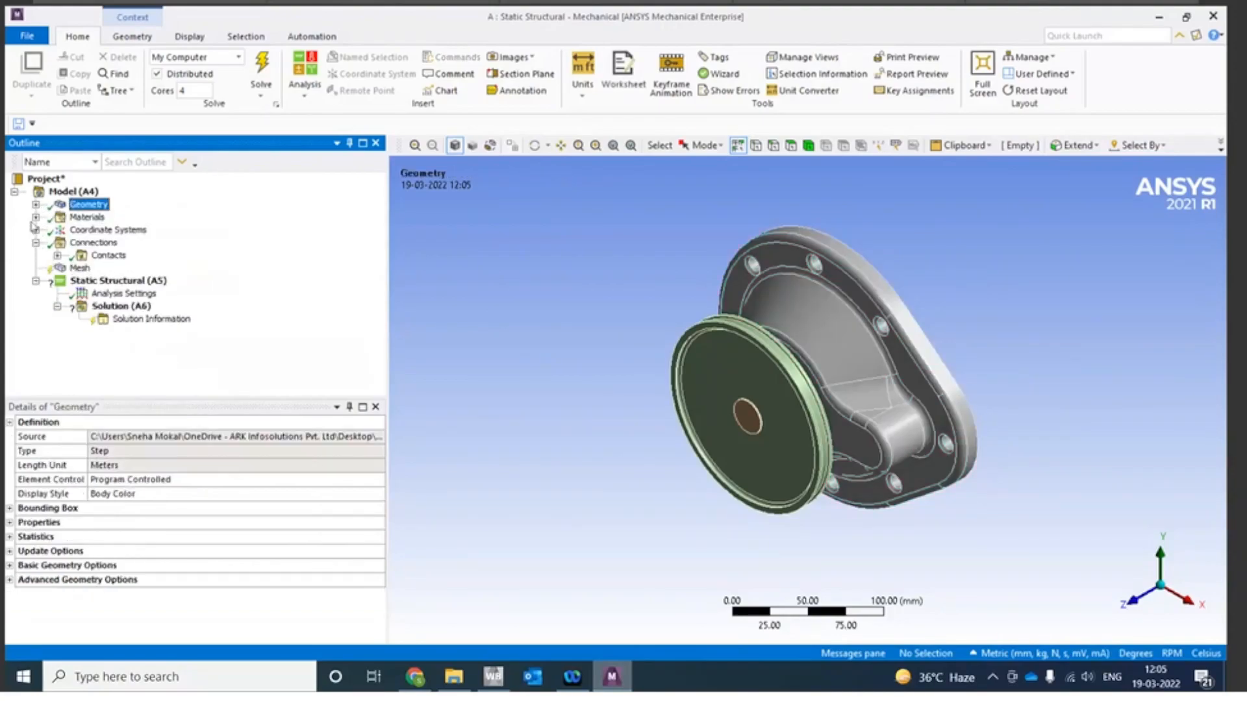
# Step: Examine the contact and target bodies of all seven contact regions, returning to the first pump housing–impeller contact
pyautogui.click(57, 256)
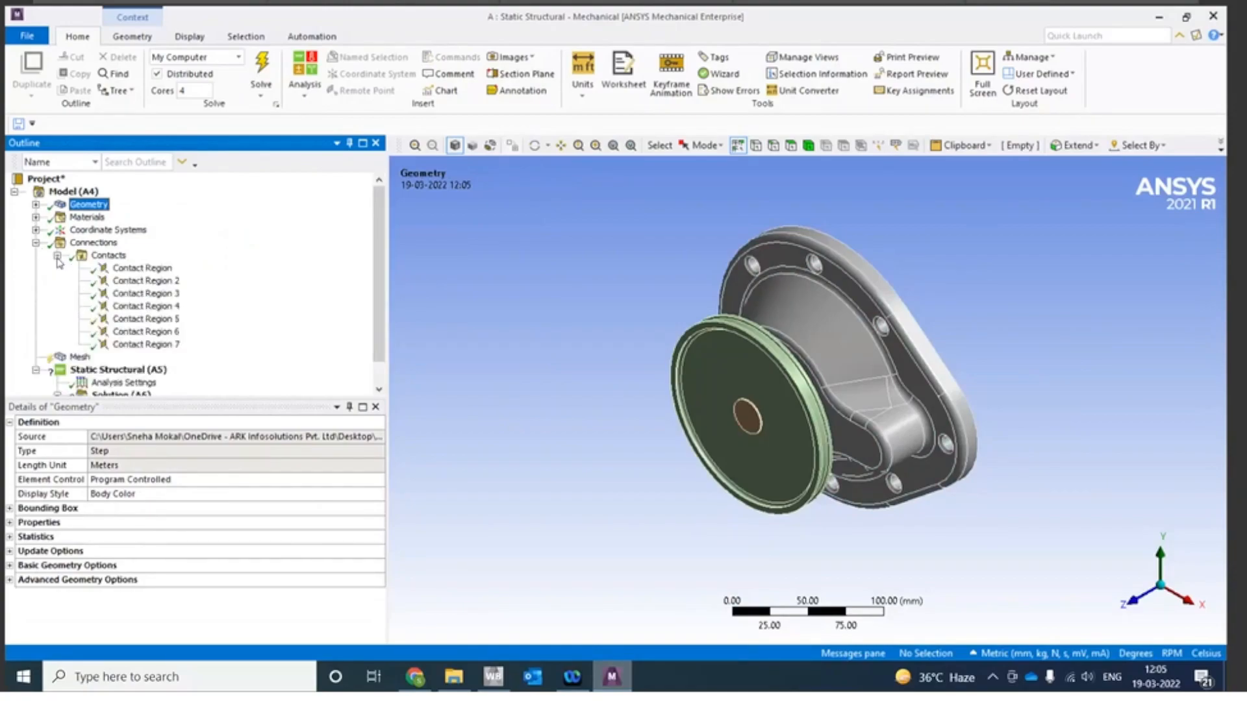
pyautogui.click(144, 269)
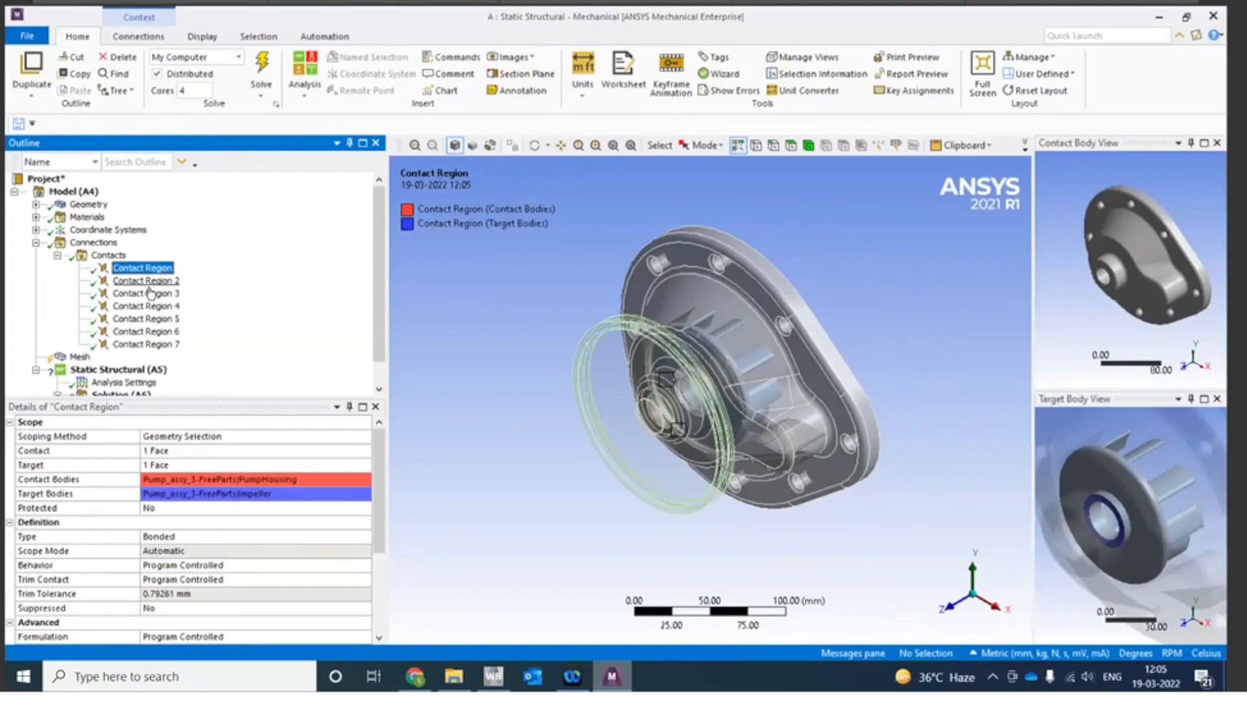
pyautogui.click(148, 286)
pyautogui.click(148, 293)
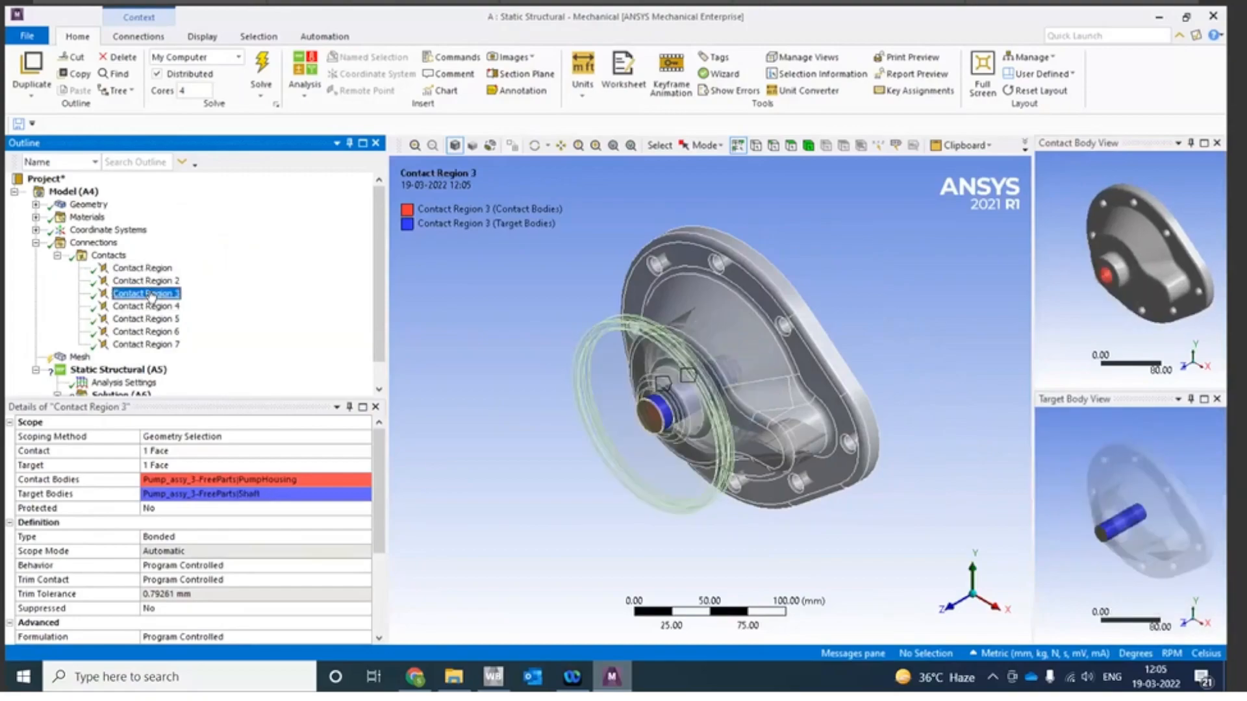
pyautogui.click(147, 305)
pyautogui.click(148, 319)
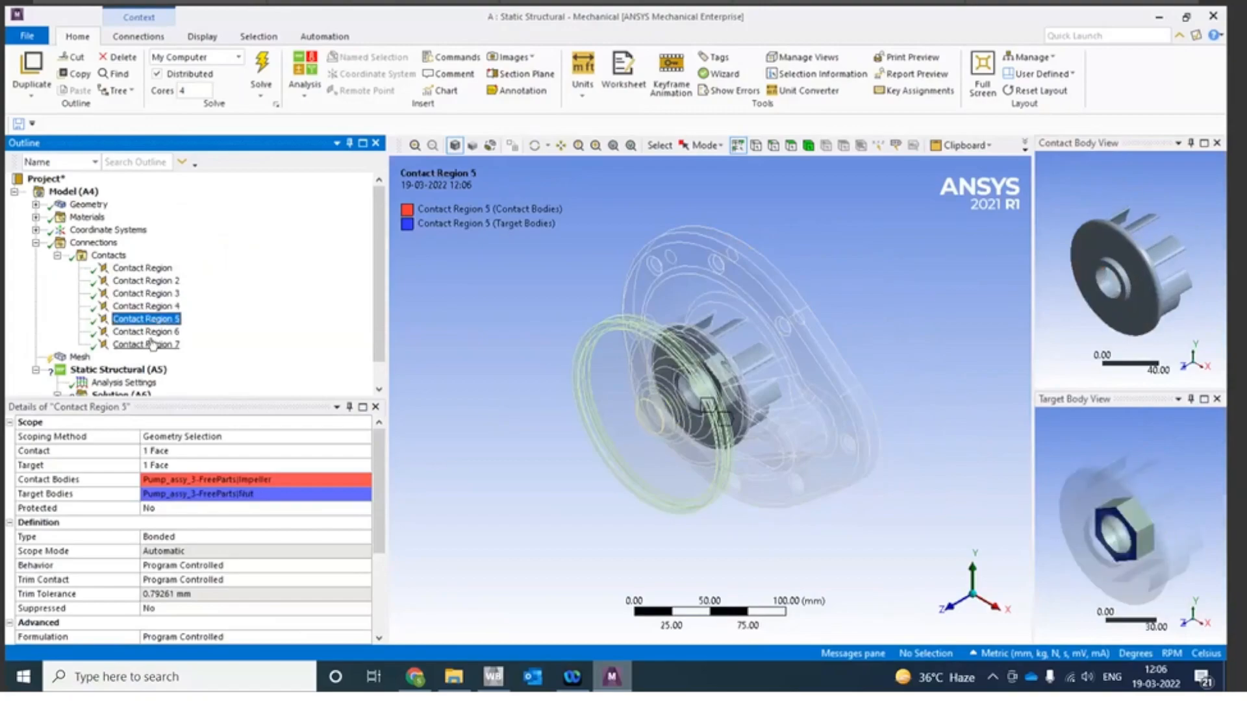
pyautogui.click(149, 332)
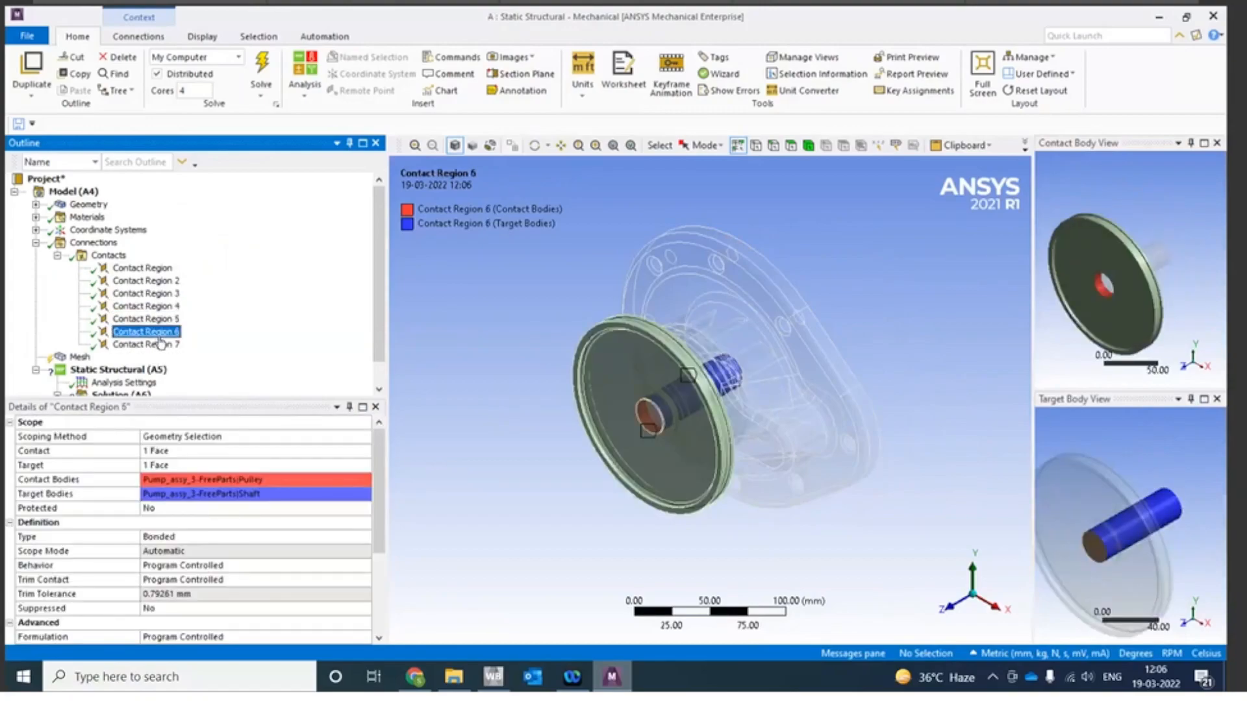
pyautogui.click(149, 344)
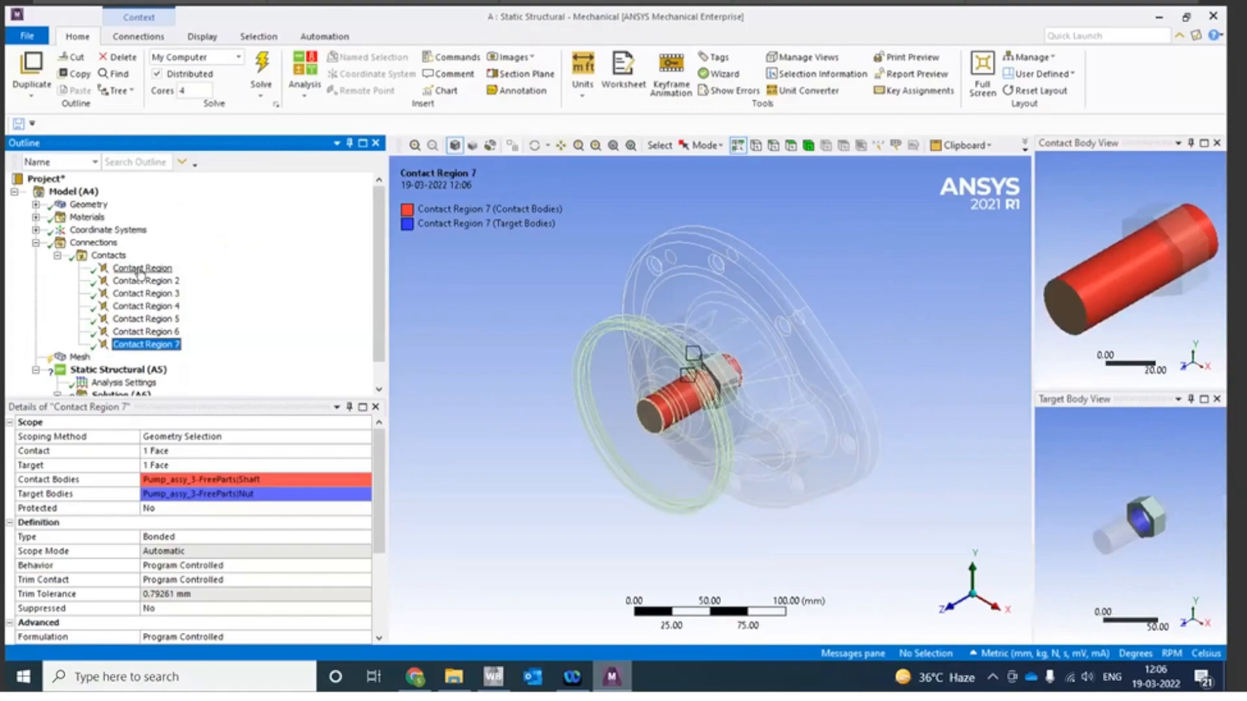
pyautogui.click(140, 268)
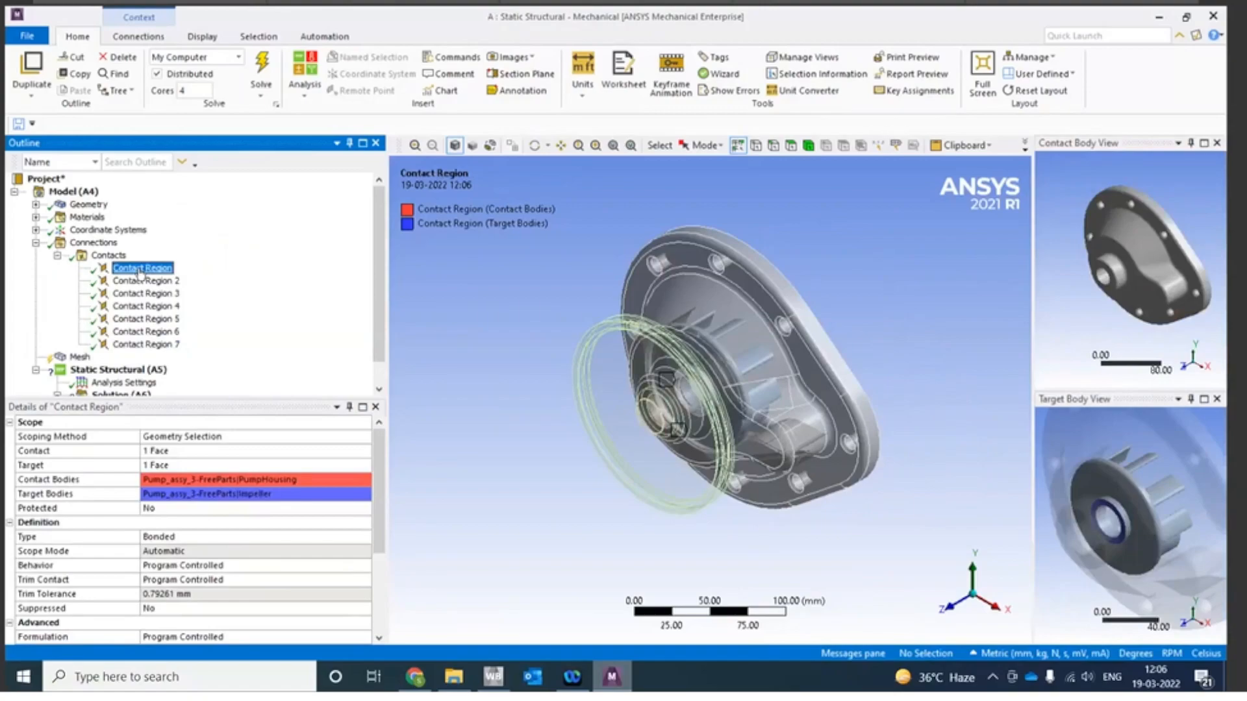
# Step: Set the contact type of Contact Region 3, between pump housing and shaft, to No Separation
pyautogui.click(133, 295)
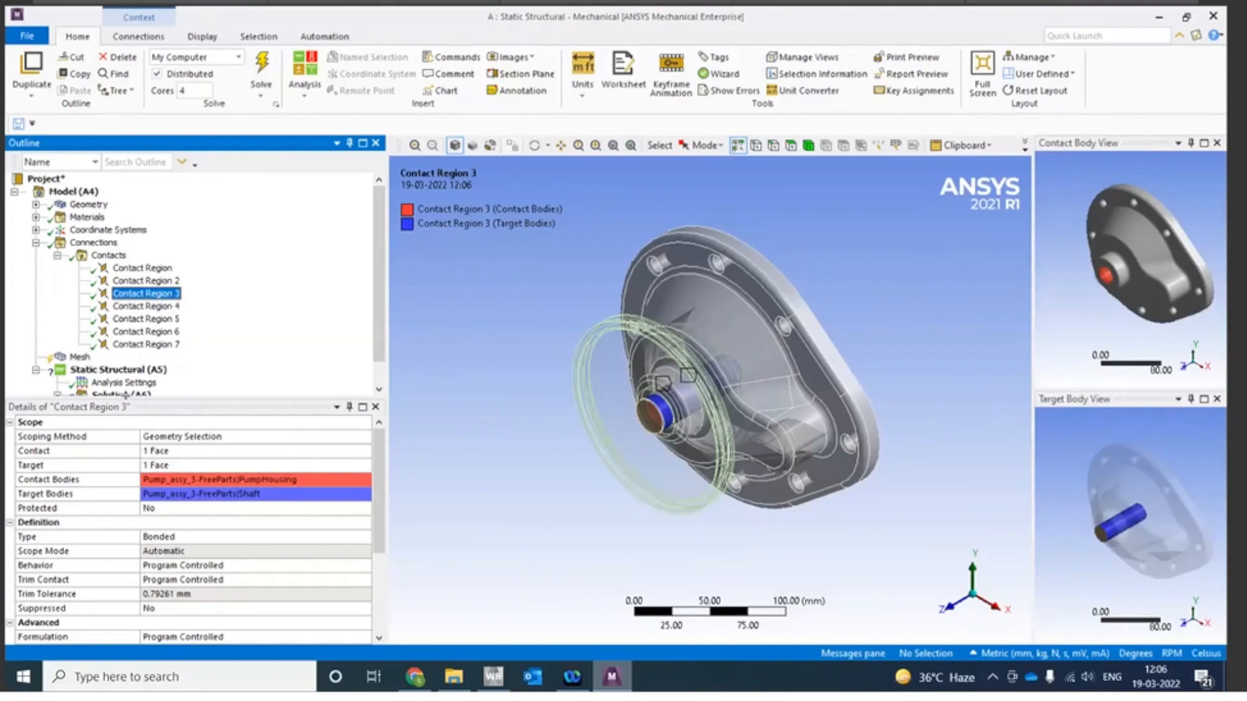
pyautogui.click(174, 536)
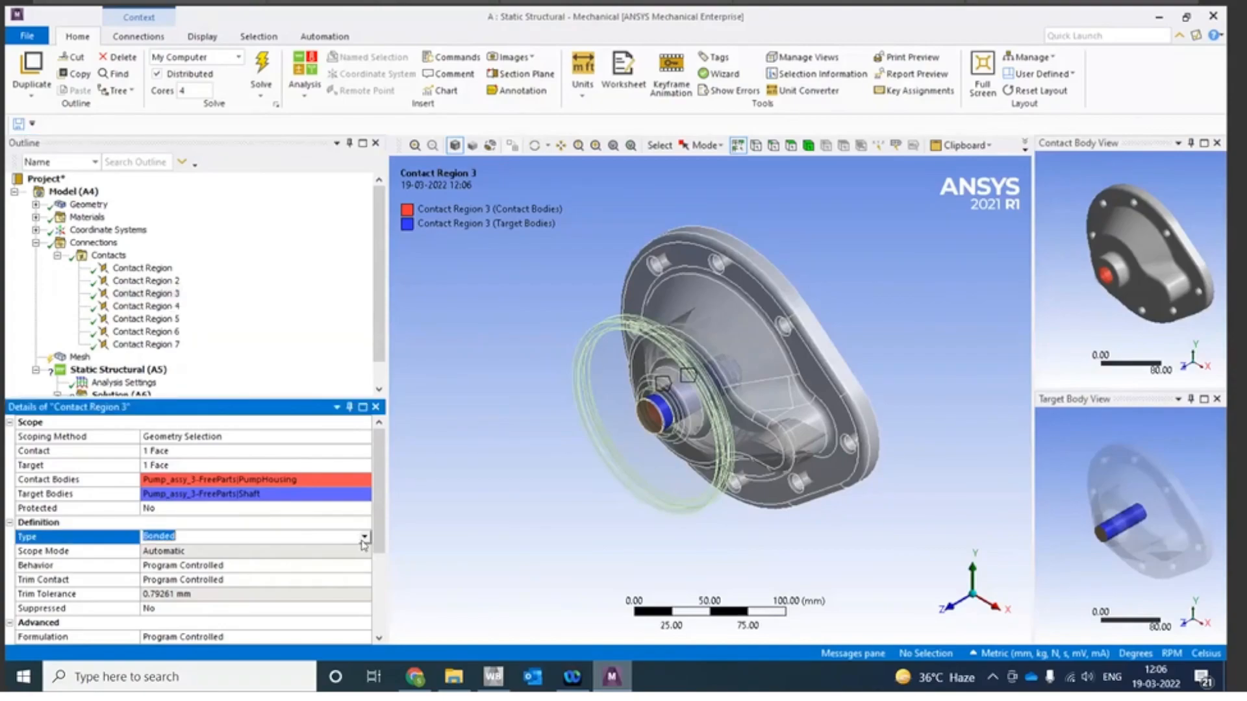
pyautogui.click(162, 295)
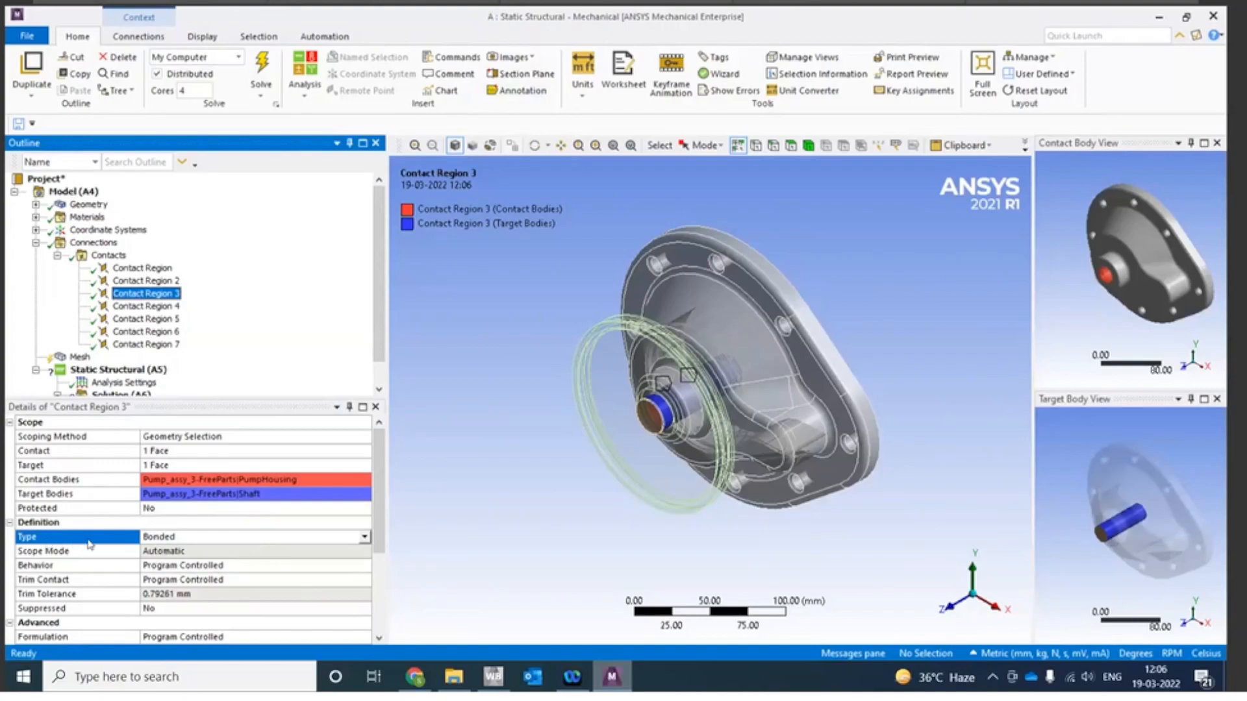
pyautogui.click(365, 536)
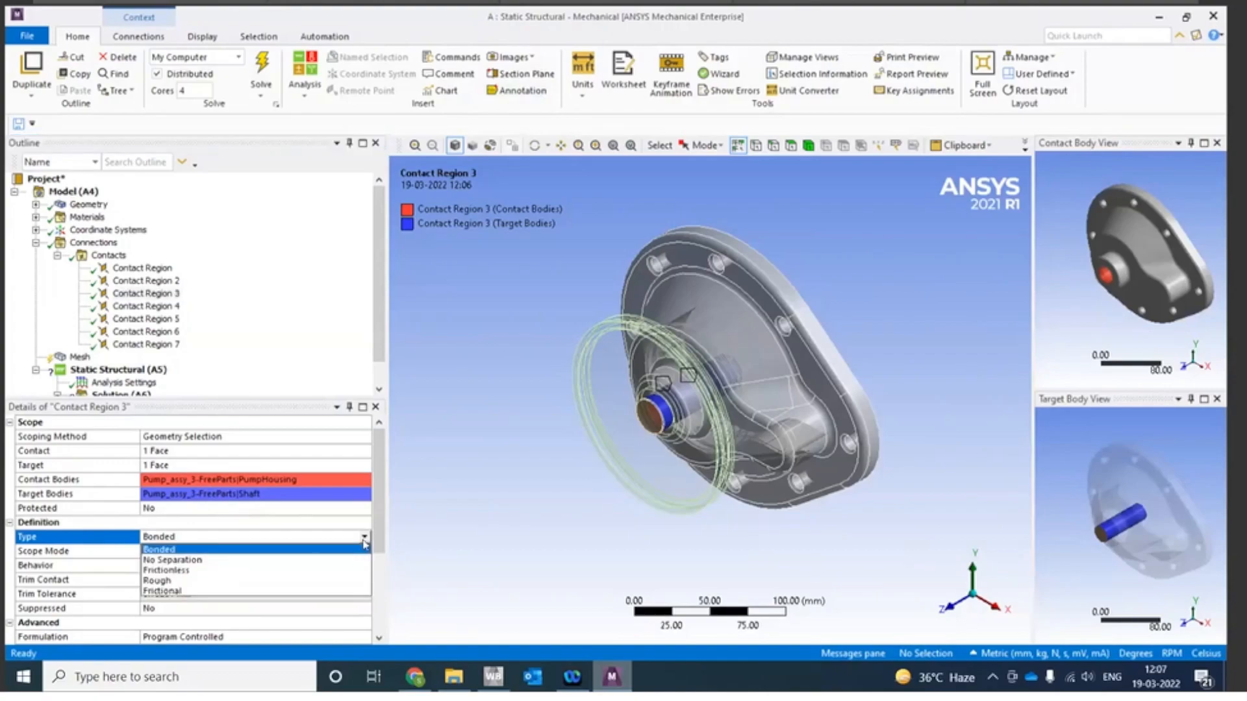
pyautogui.click(207, 564)
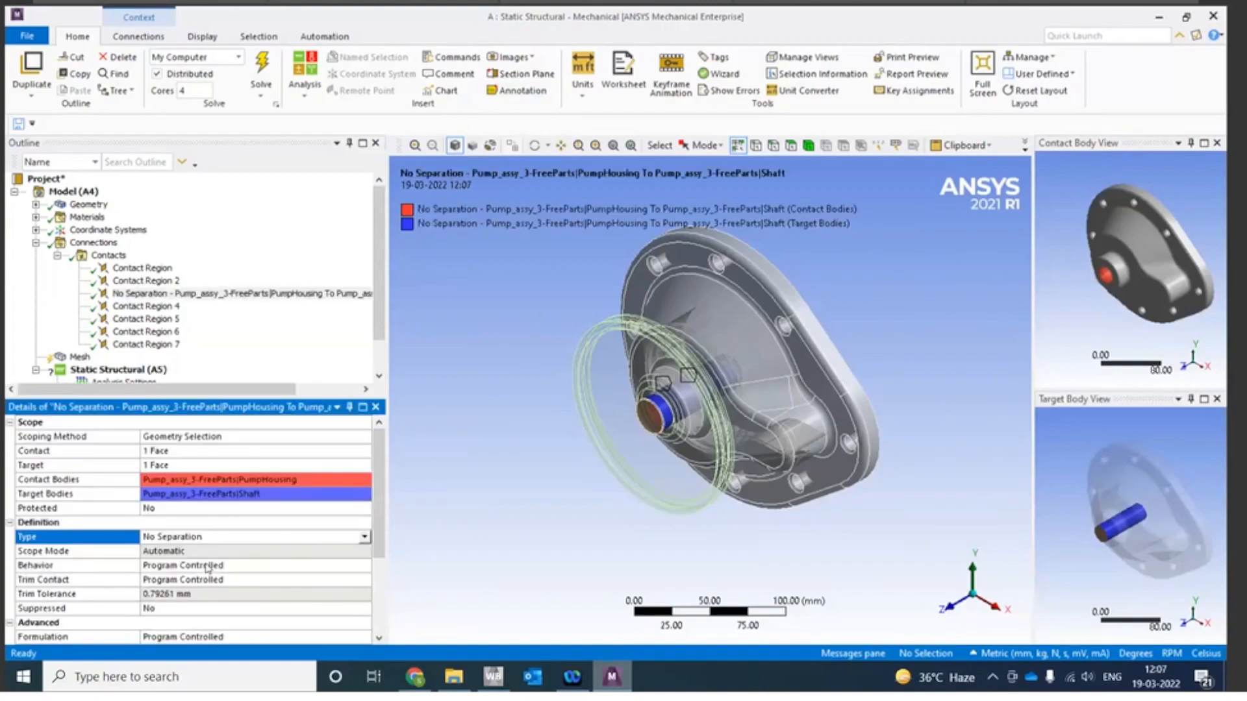
pyautogui.click(239, 297)
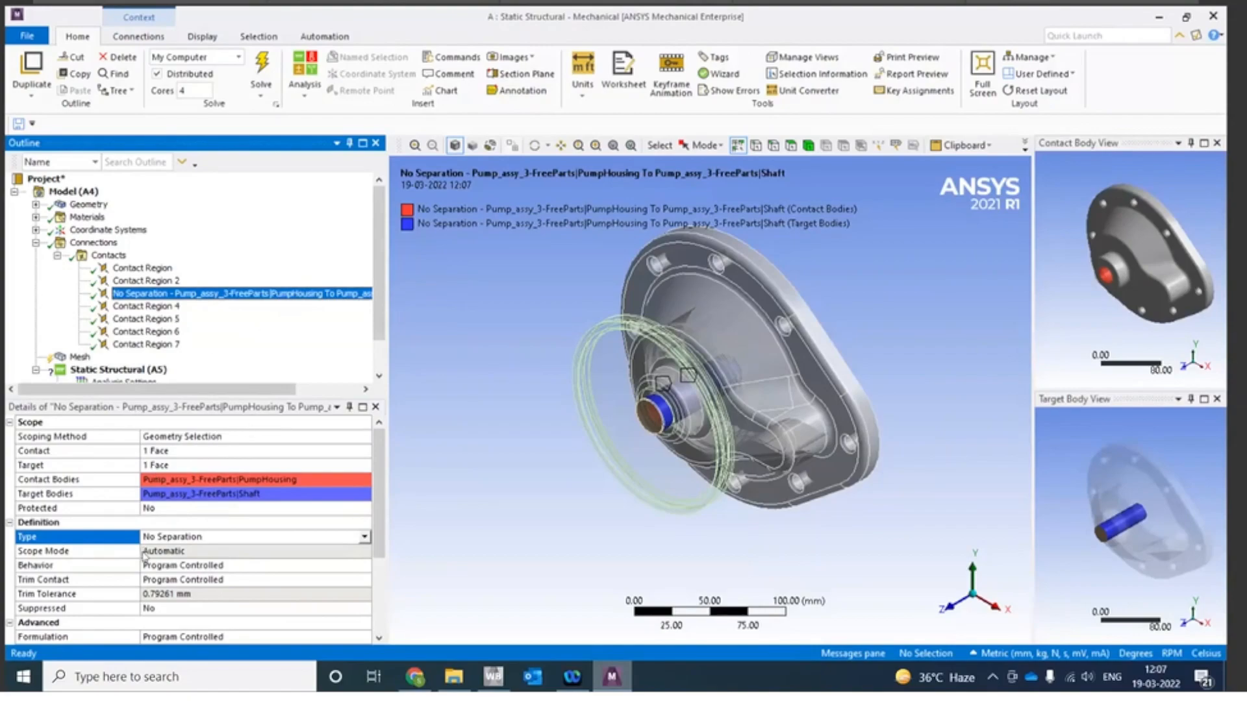
pyautogui.click(260, 535)
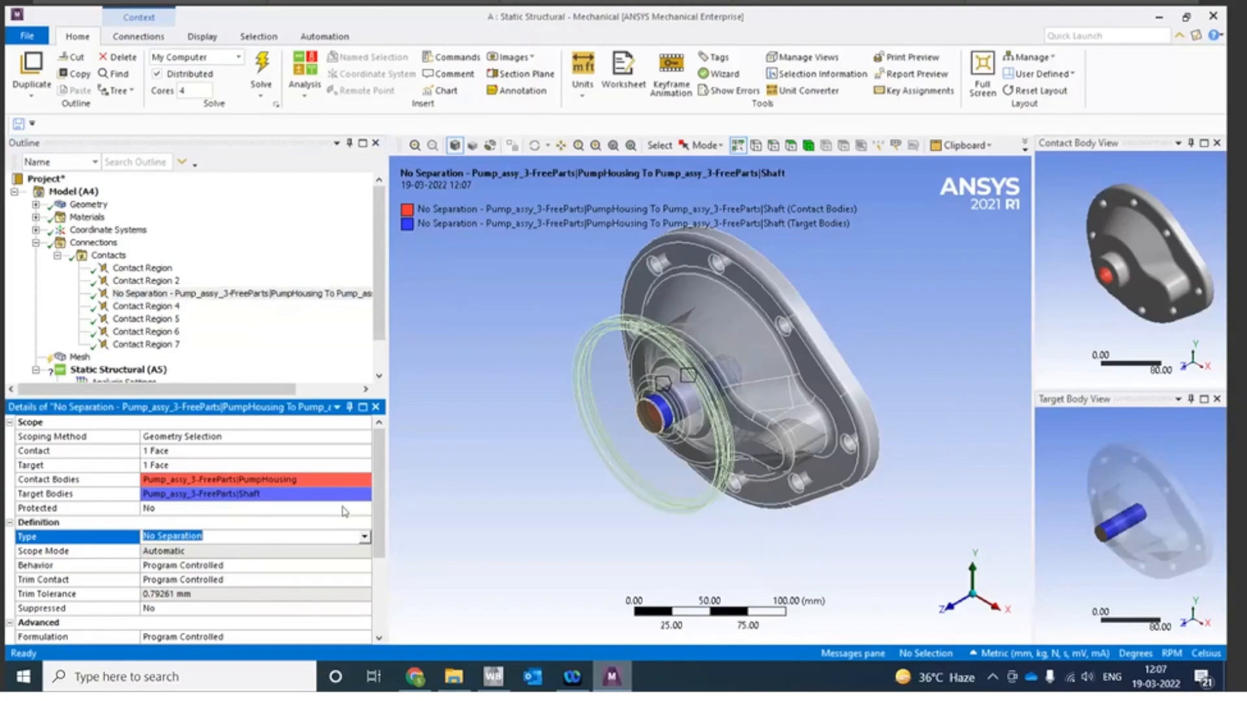
# Step: Check the bodies and contact type of the six other contact regions in the contacts list
pyautogui.click(136, 269)
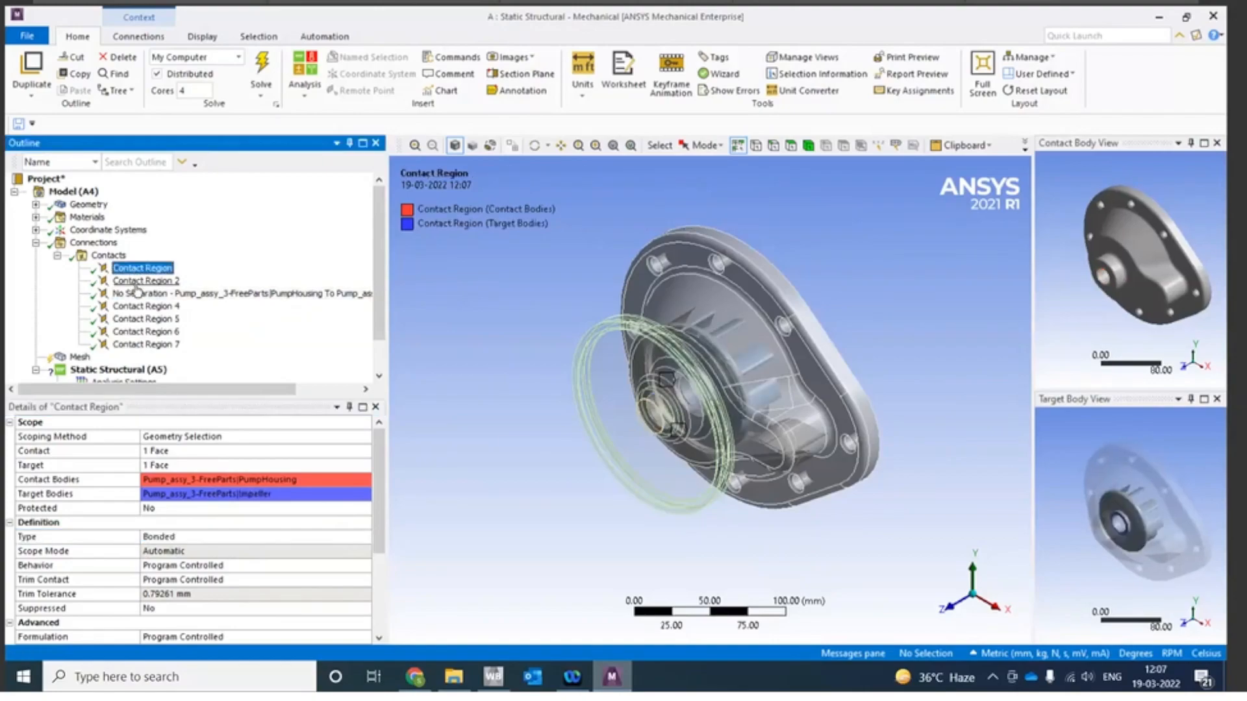
pyautogui.click(145, 281)
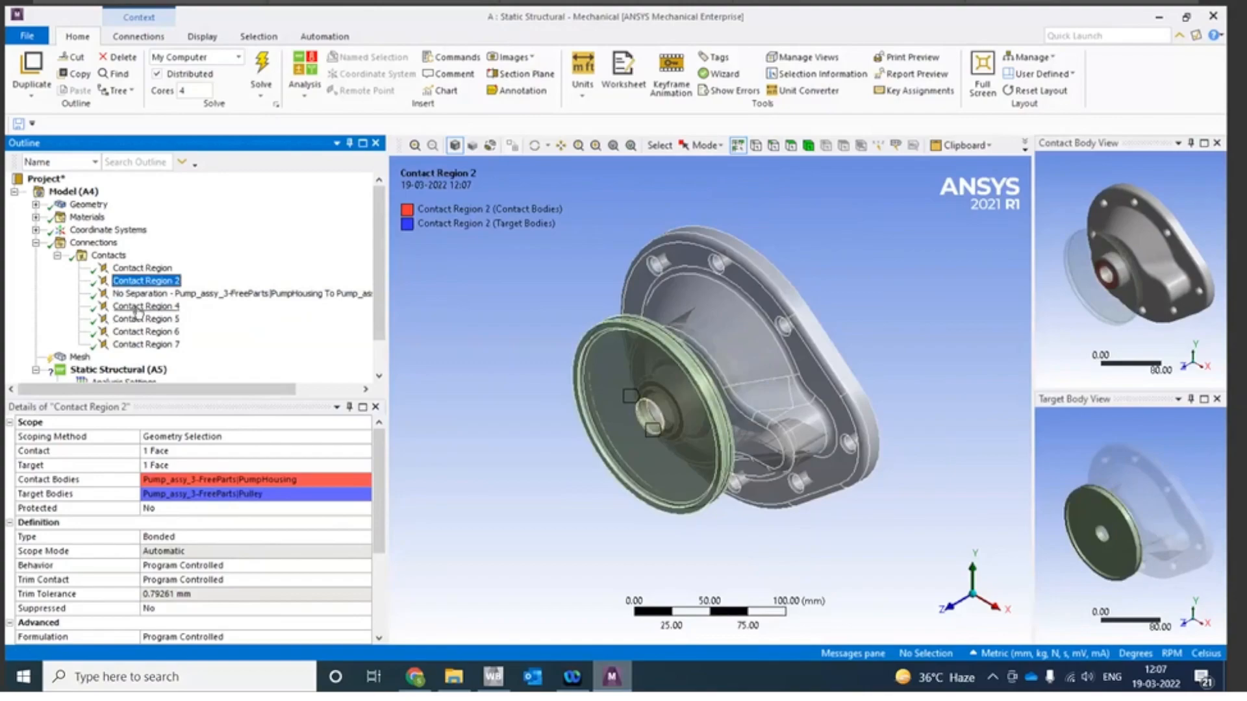
pyautogui.click(139, 308)
pyautogui.click(138, 320)
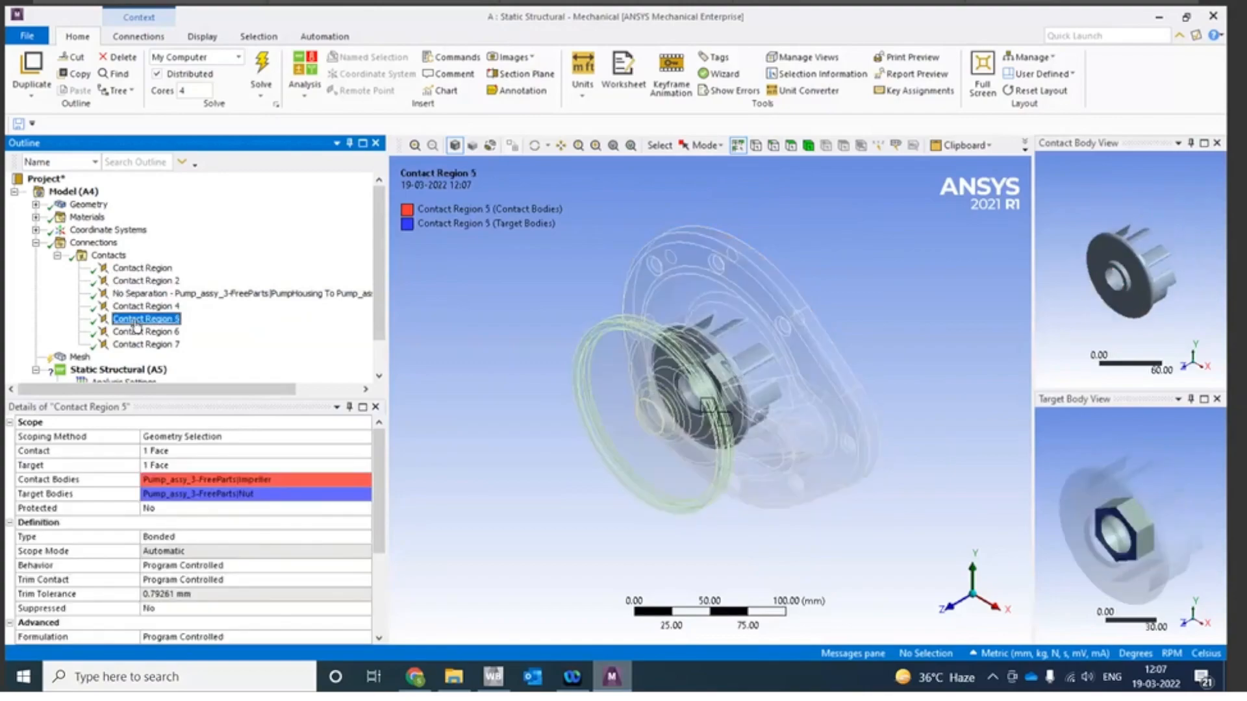
pyautogui.click(137, 331)
pyautogui.click(135, 345)
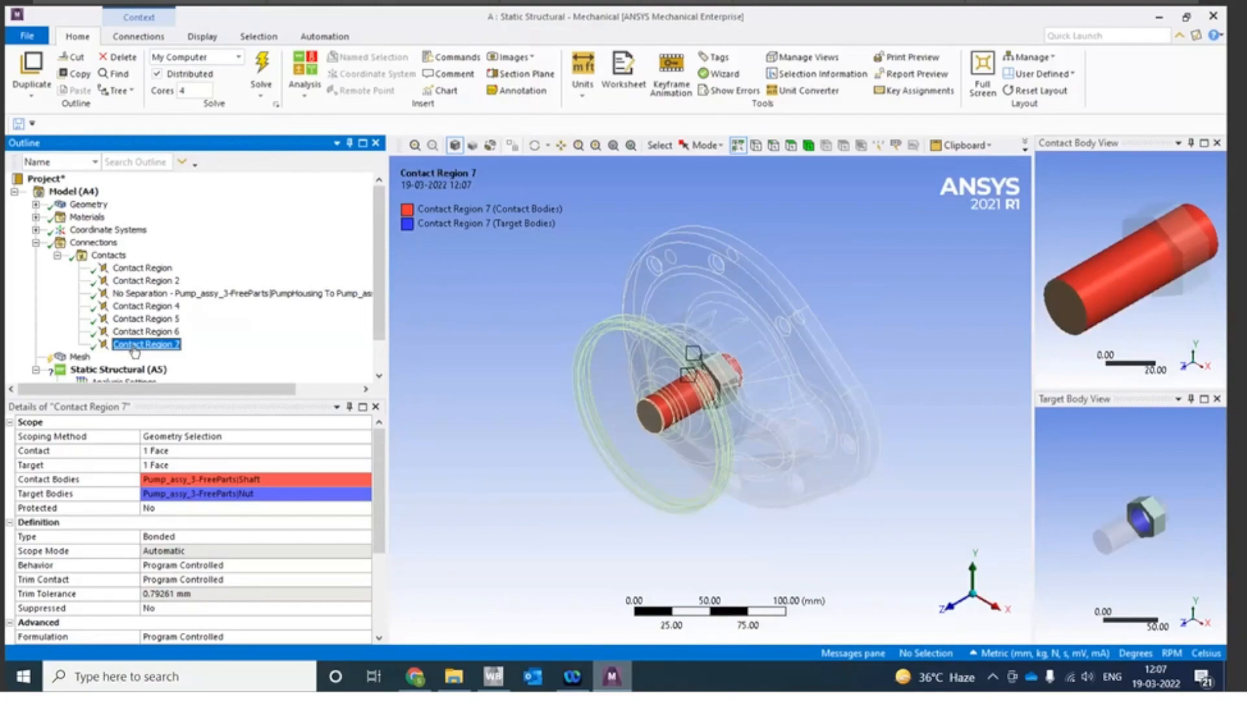
pyautogui.rightClick(133, 271)
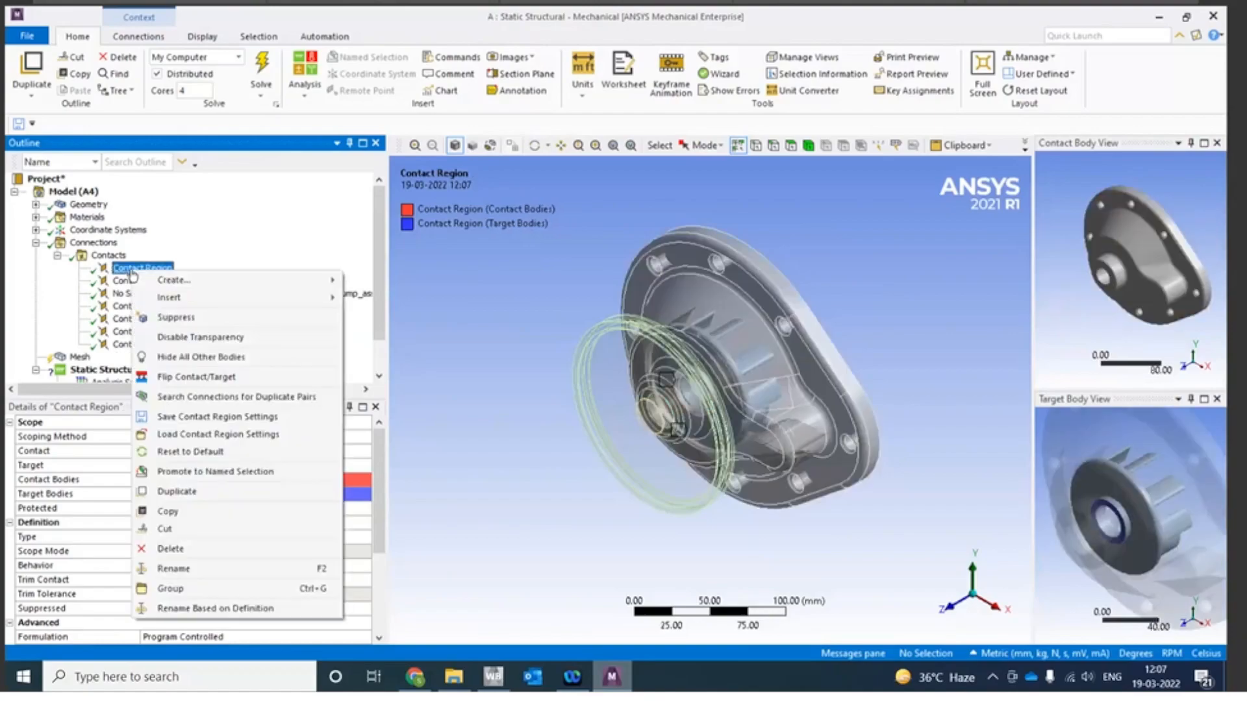
pyautogui.click(174, 576)
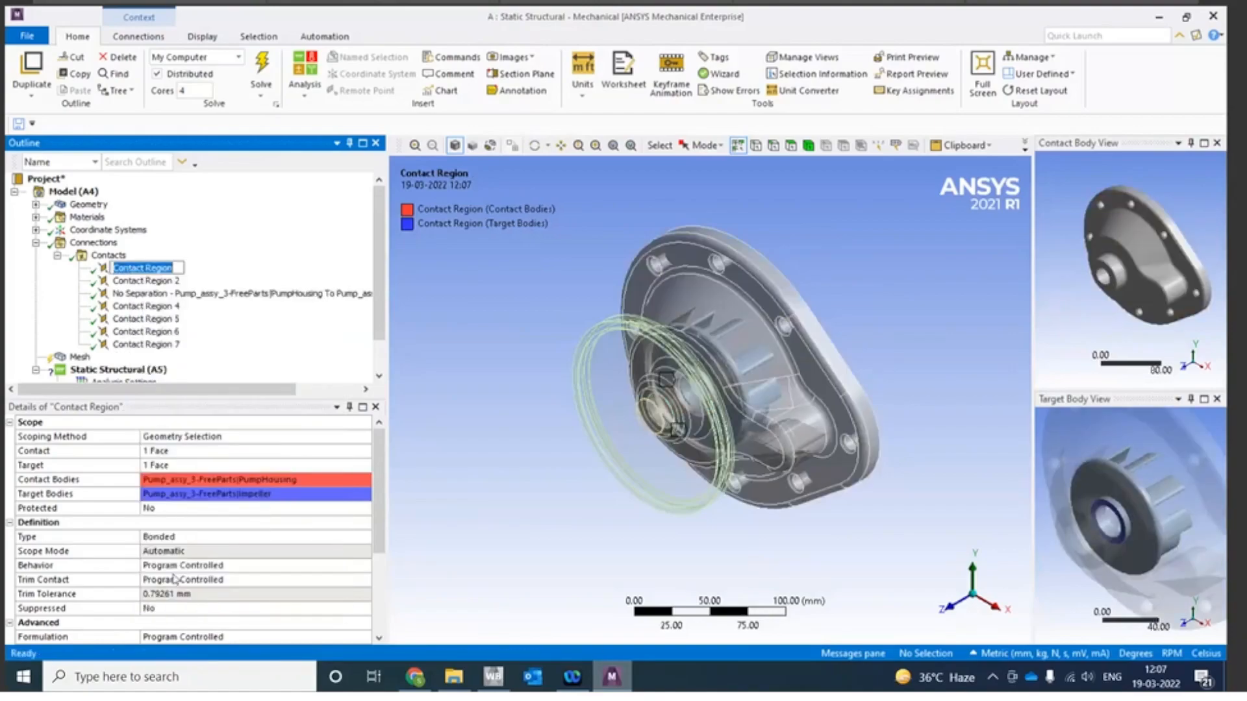
pyautogui.click(481, 441)
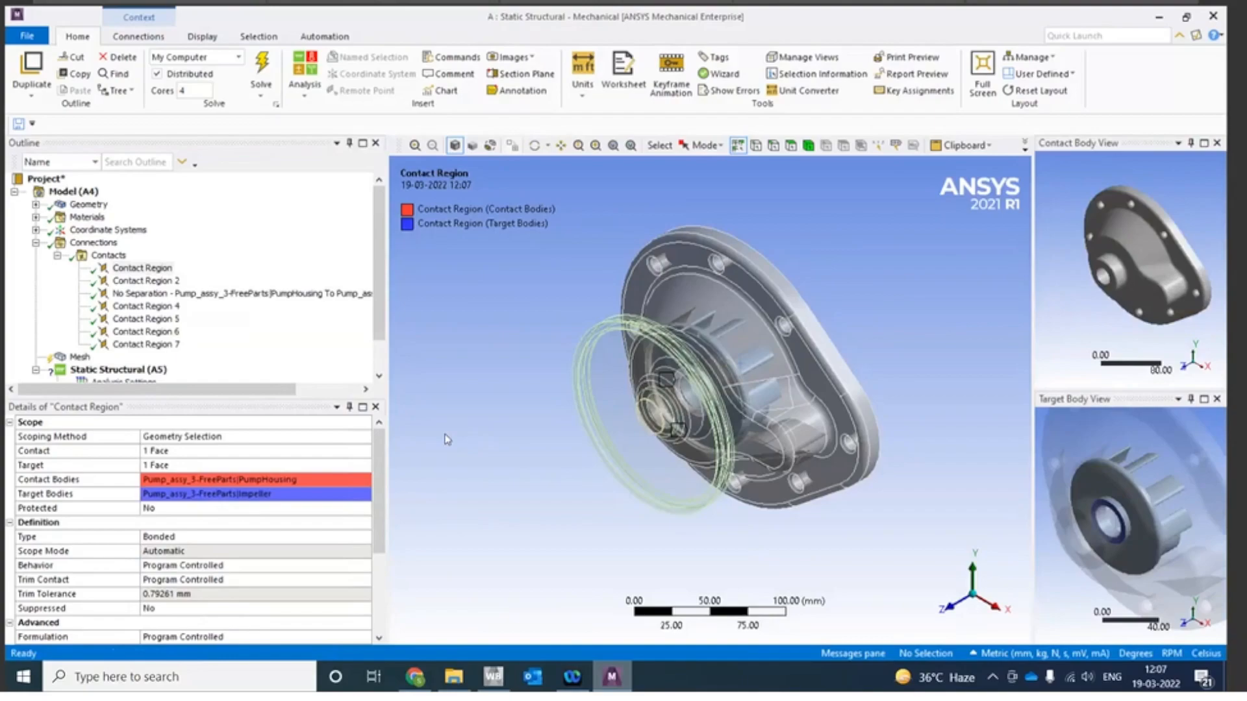
pyautogui.rightClick(158, 268)
pyautogui.moveTo(189, 280)
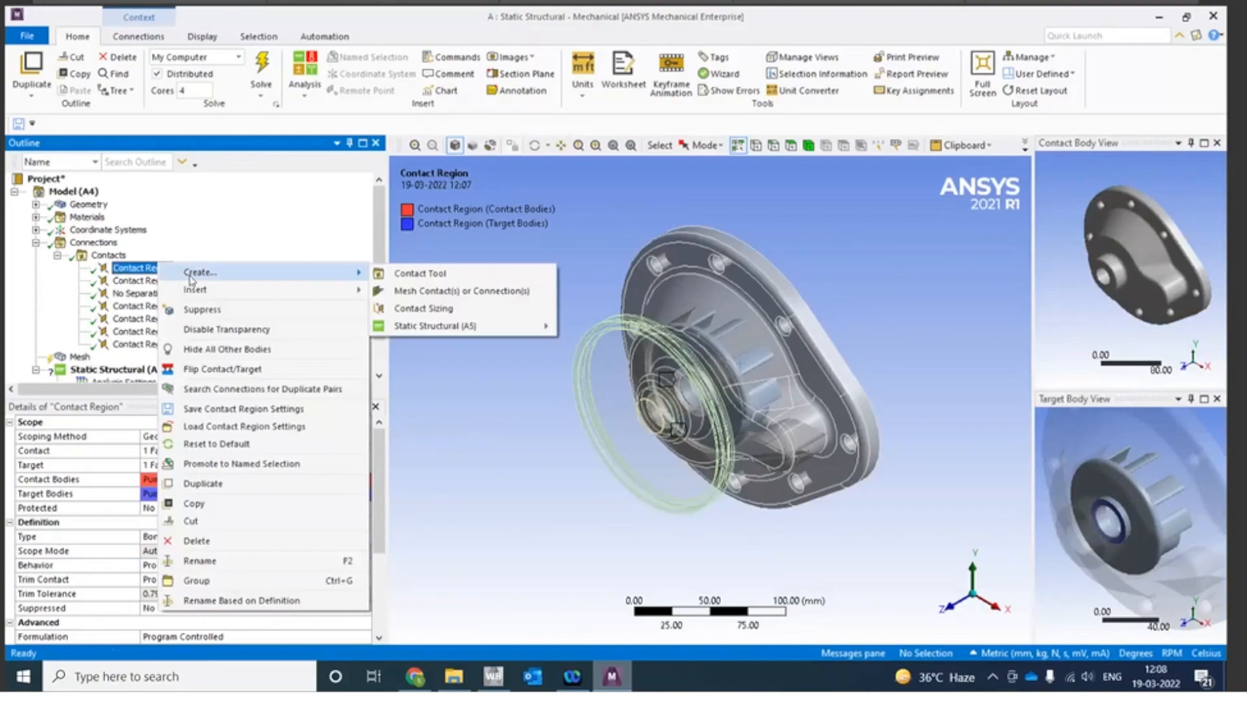
pyautogui.click(508, 533)
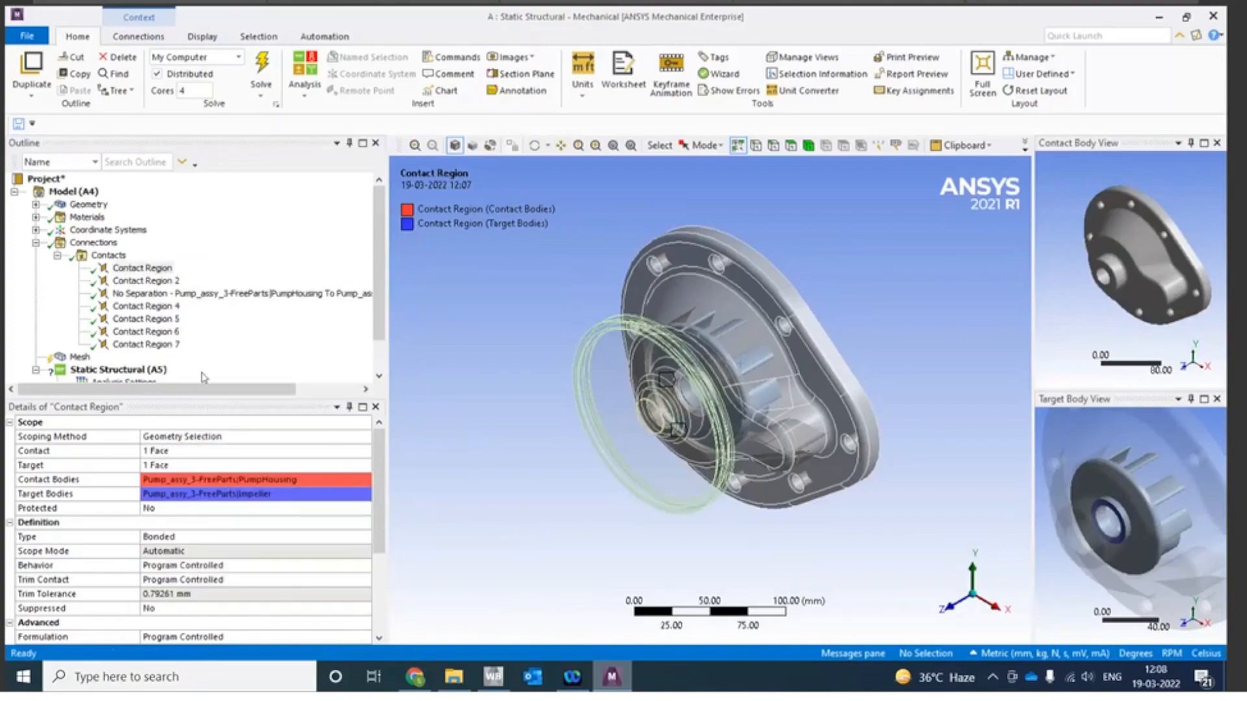
# Step: Recheck the No Separation contact between pump housing and shaft, and collapse the connections branch
pyautogui.click(57, 255)
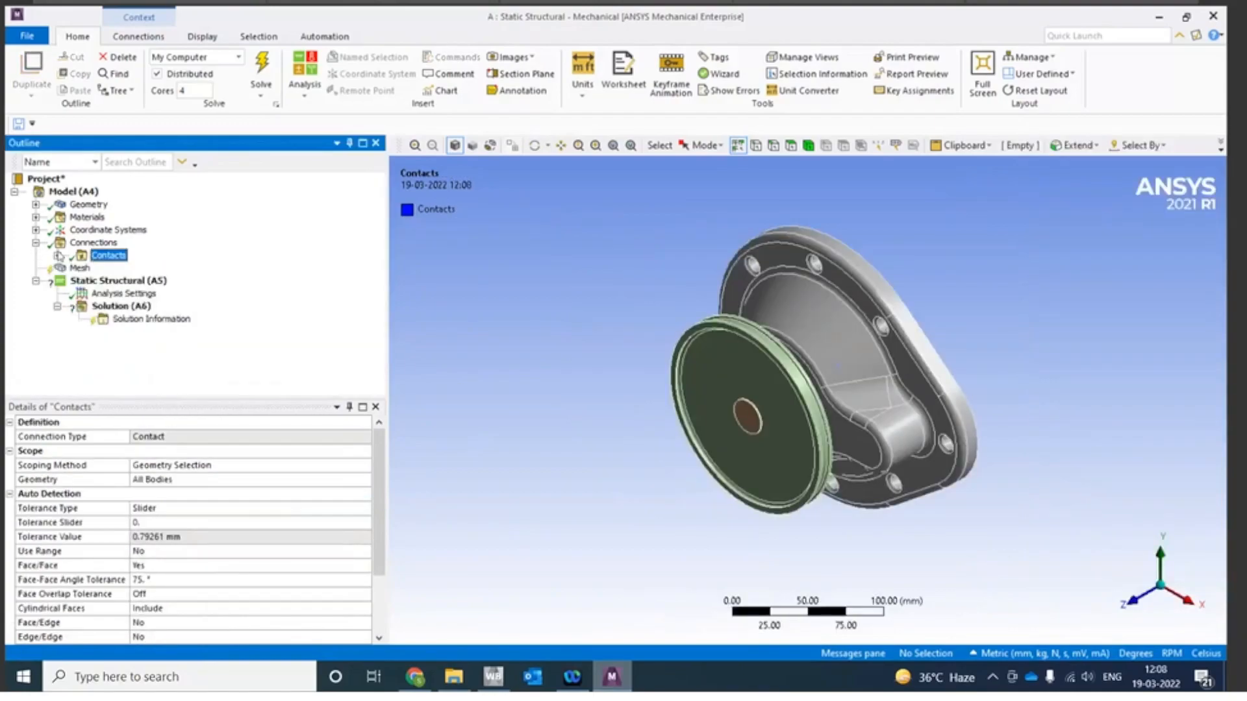
pyautogui.click(58, 255)
pyautogui.click(134, 294)
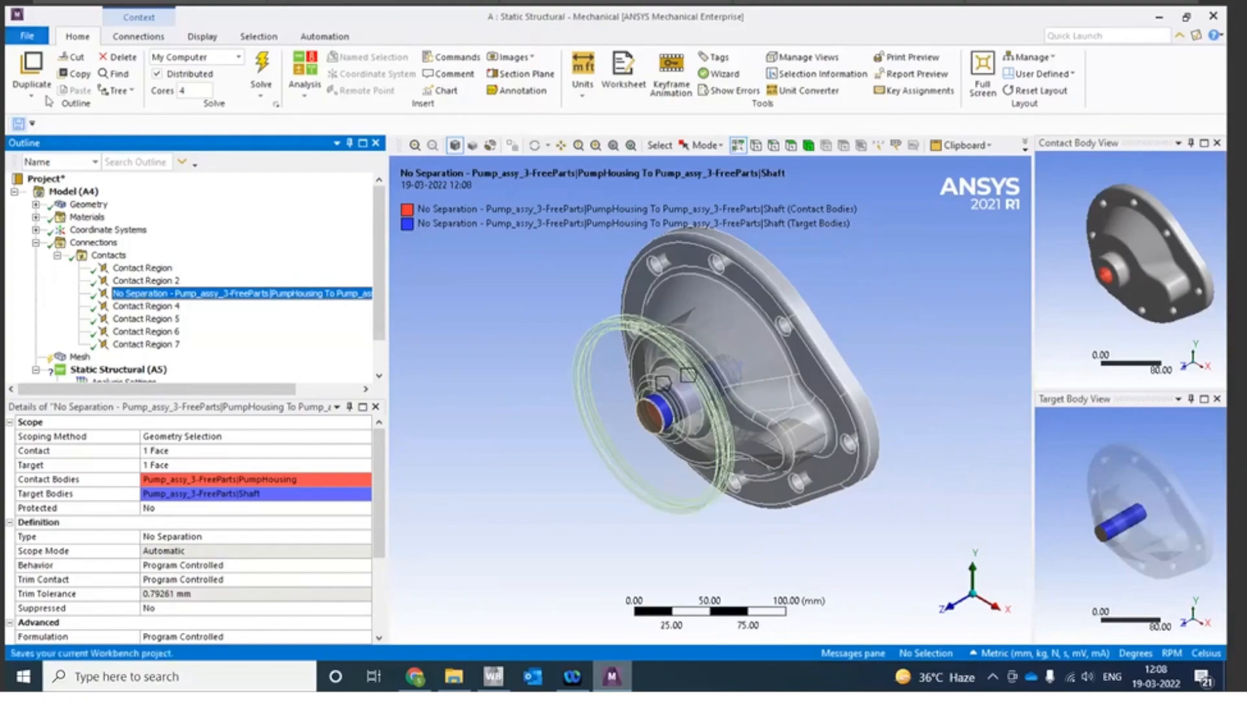
pyautogui.click(57, 255)
pyautogui.click(36, 243)
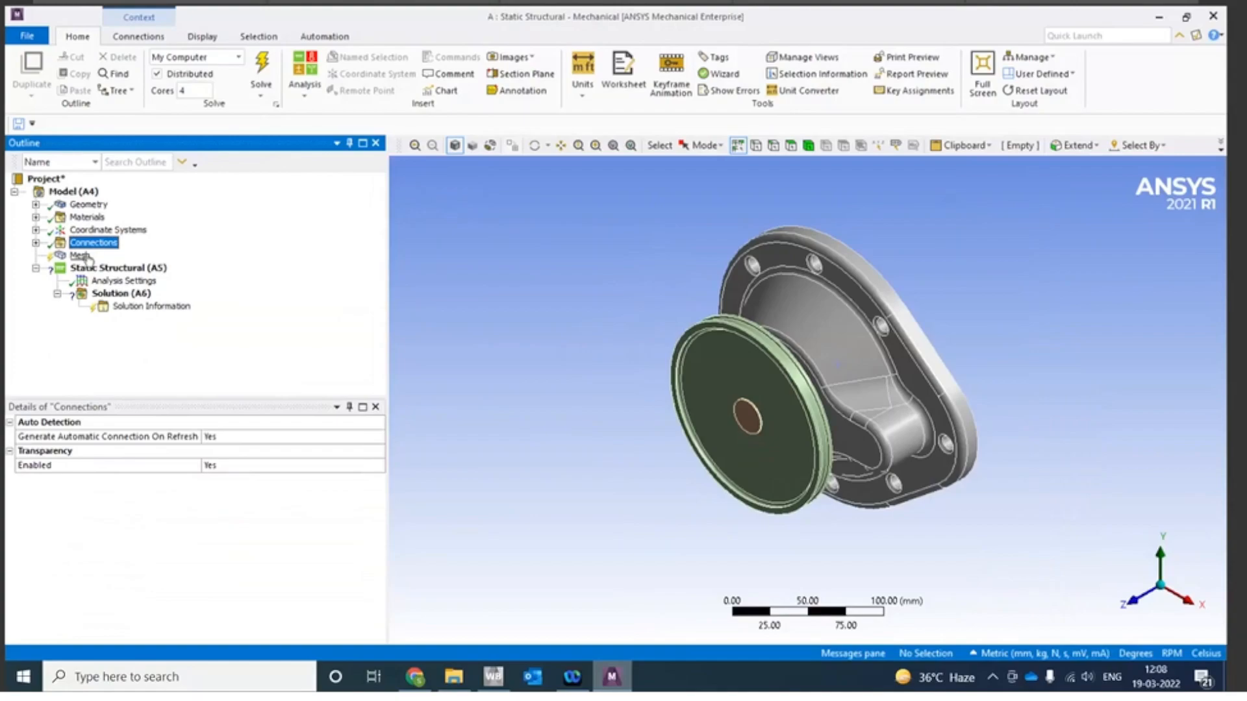
# Step: Insert a Bearing Load into the Static Structural analysis
pyautogui.click(119, 267)
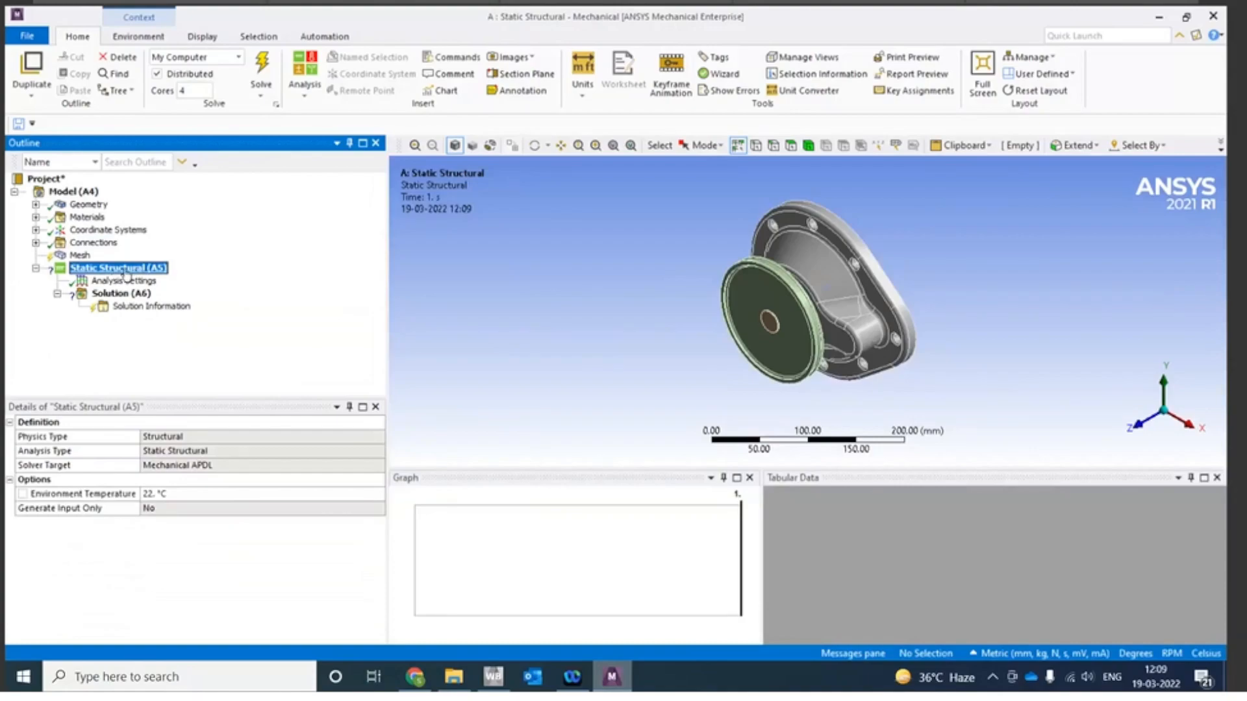
pyautogui.rightClick(161, 271)
pyautogui.moveTo(222, 278)
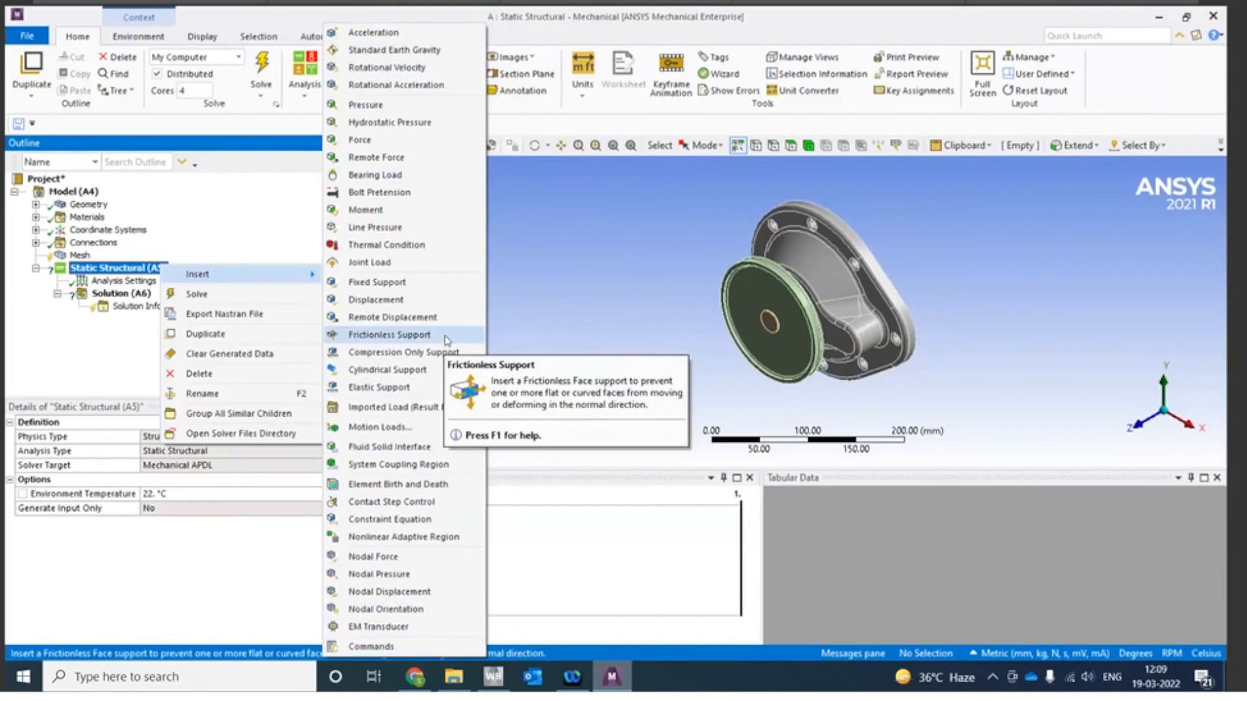
pyautogui.click(374, 174)
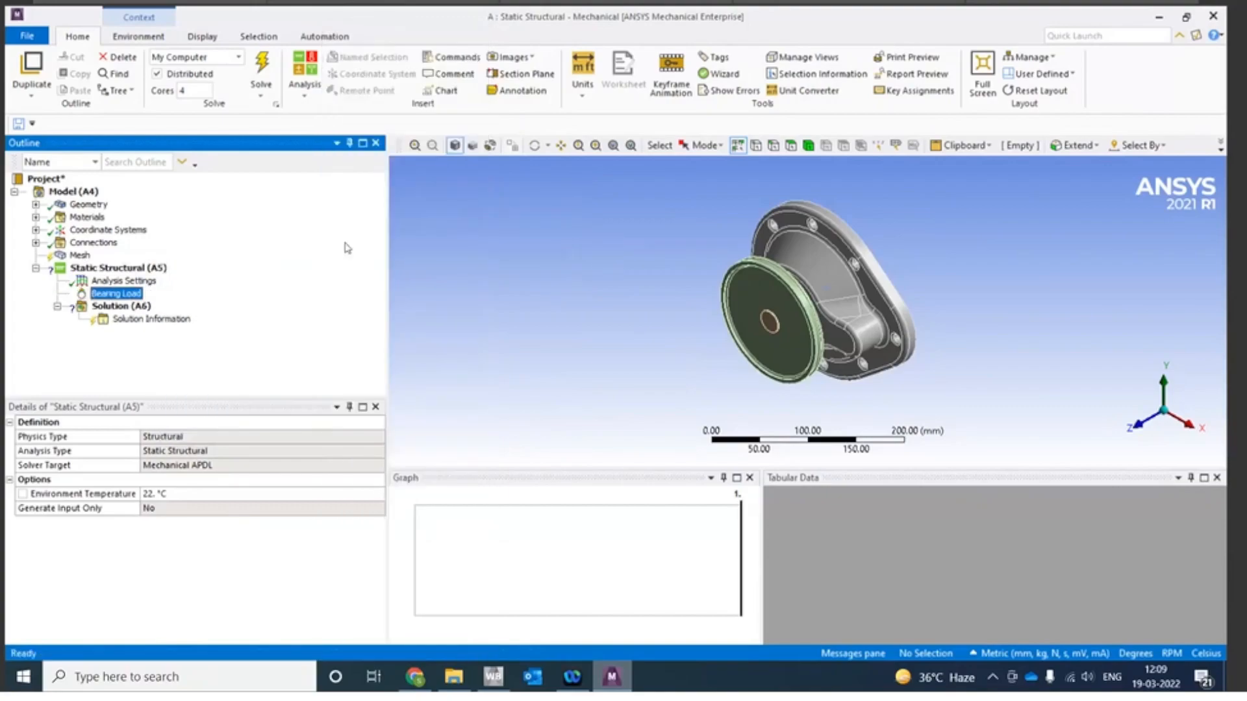
# Step: Scope the bearing load to the cylindrical groove face on the pulley's outer rim
pyautogui.moveTo(982, 336); pyautogui.dragTo(941, 340, button='middle')
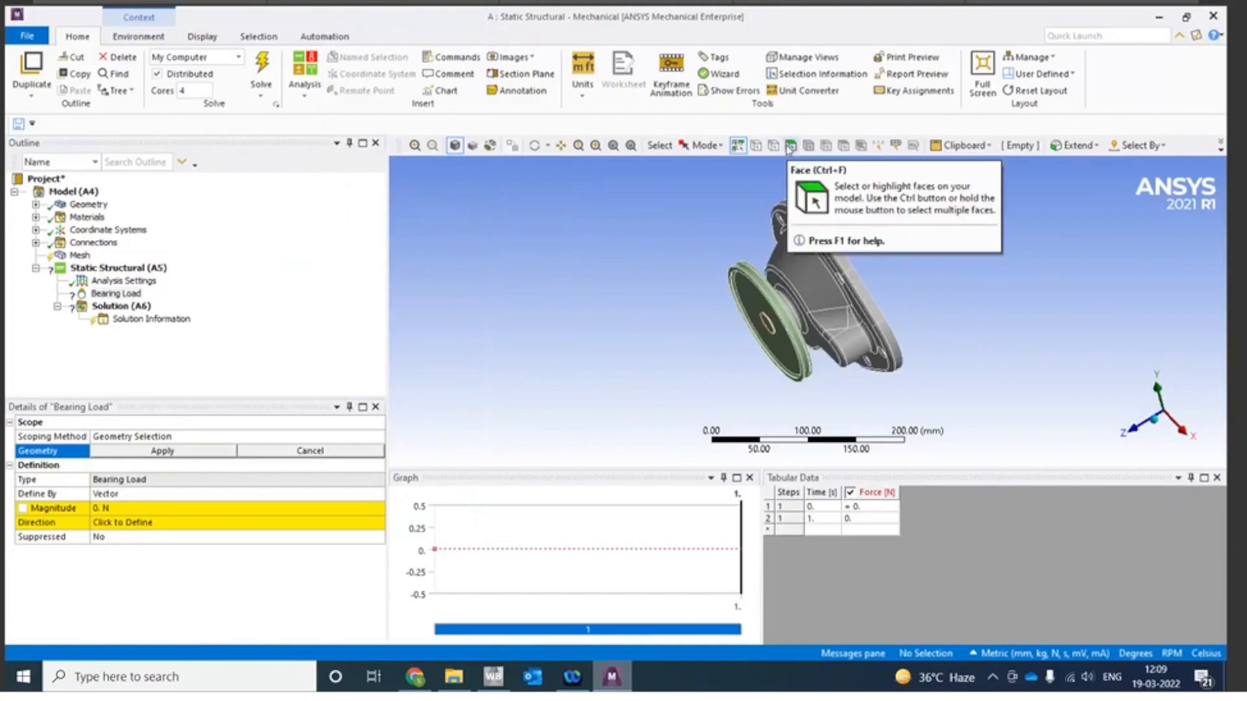
pyautogui.click(790, 147)
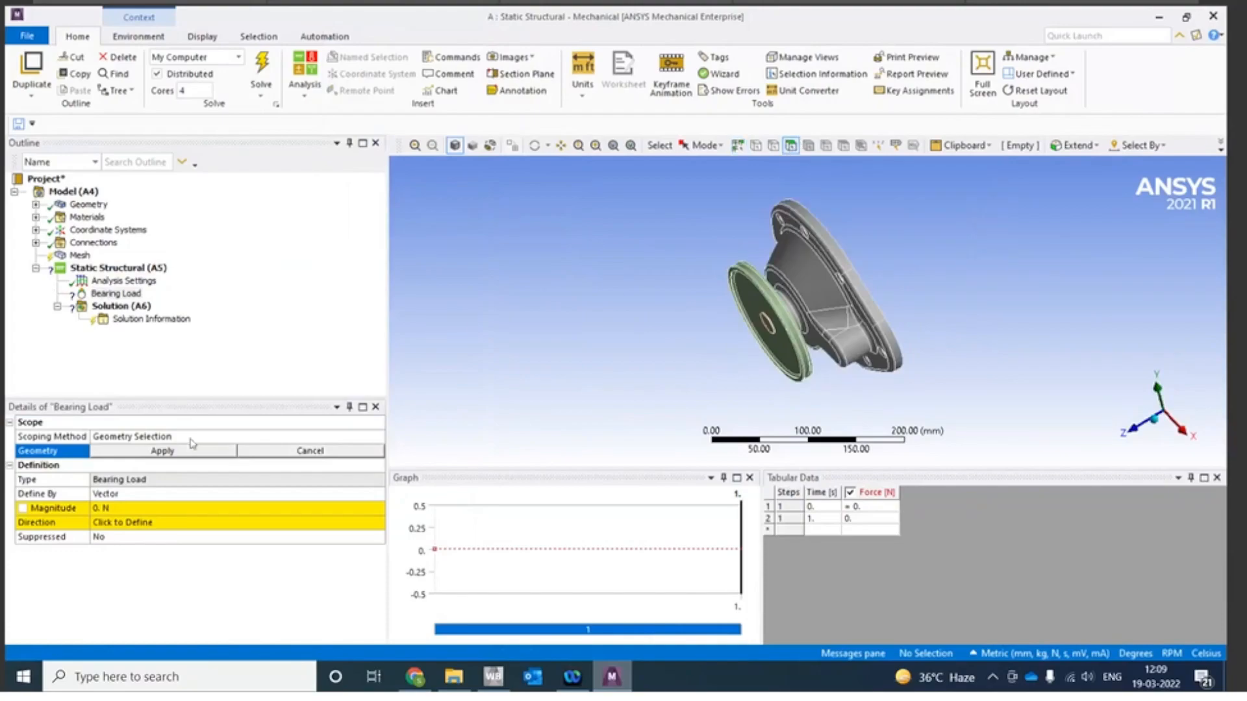
pyautogui.click(793, 325)
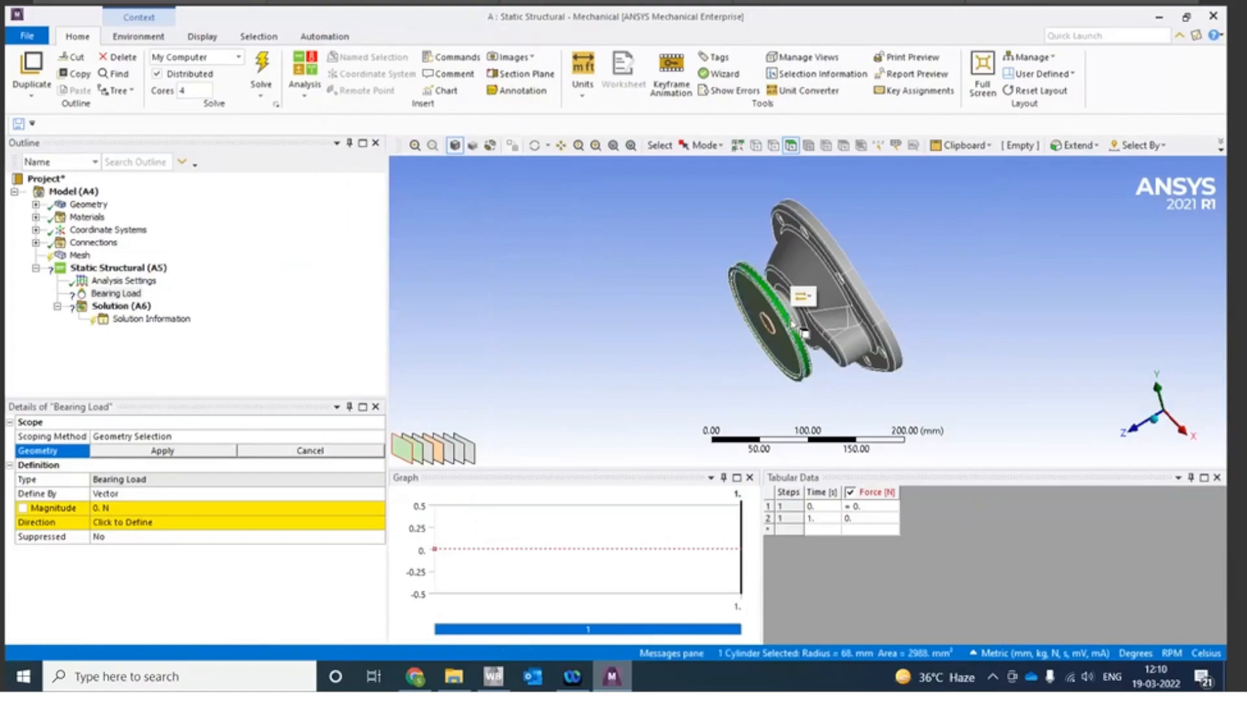
pyautogui.click(188, 453)
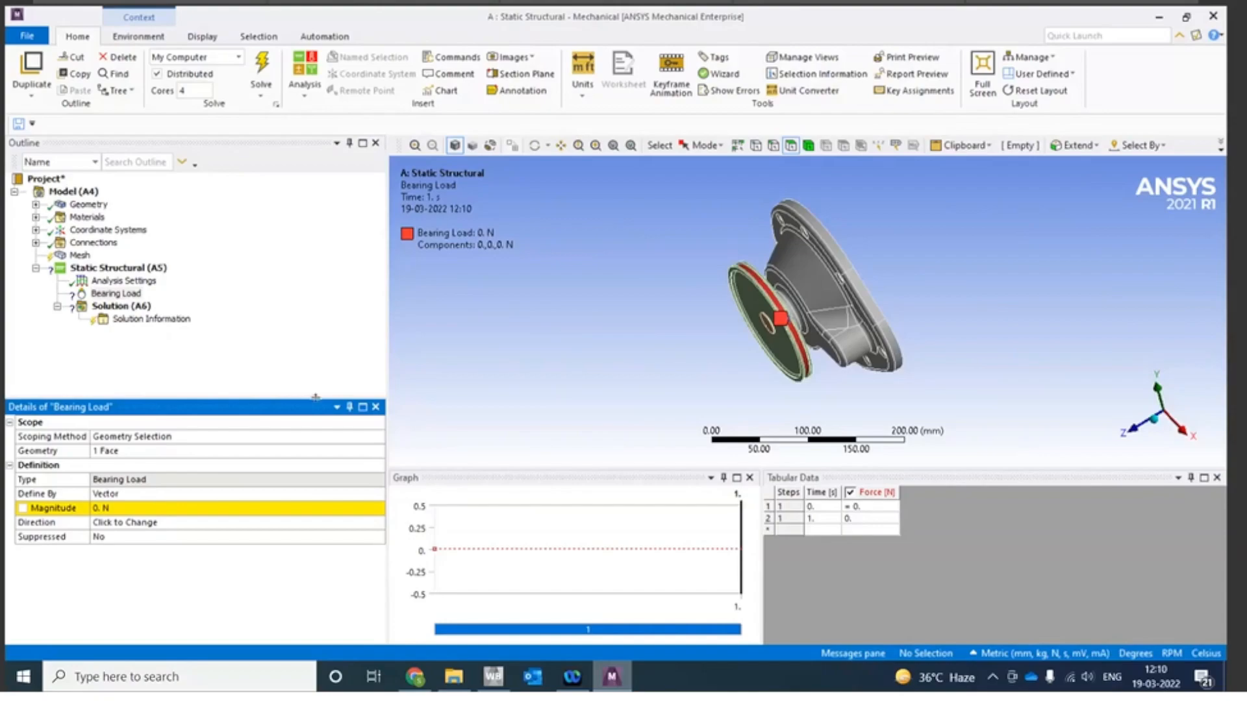
# Step: Define the bearing load by components in the global coordinate system, with an X component of 100 N
pyautogui.moveTo(837, 390); pyautogui.dragTo(789, 461, button='middle')
pyautogui.moveTo(687, 466); pyautogui.dragTo(687, 576)
pyautogui.scroll(5, 810, 456)
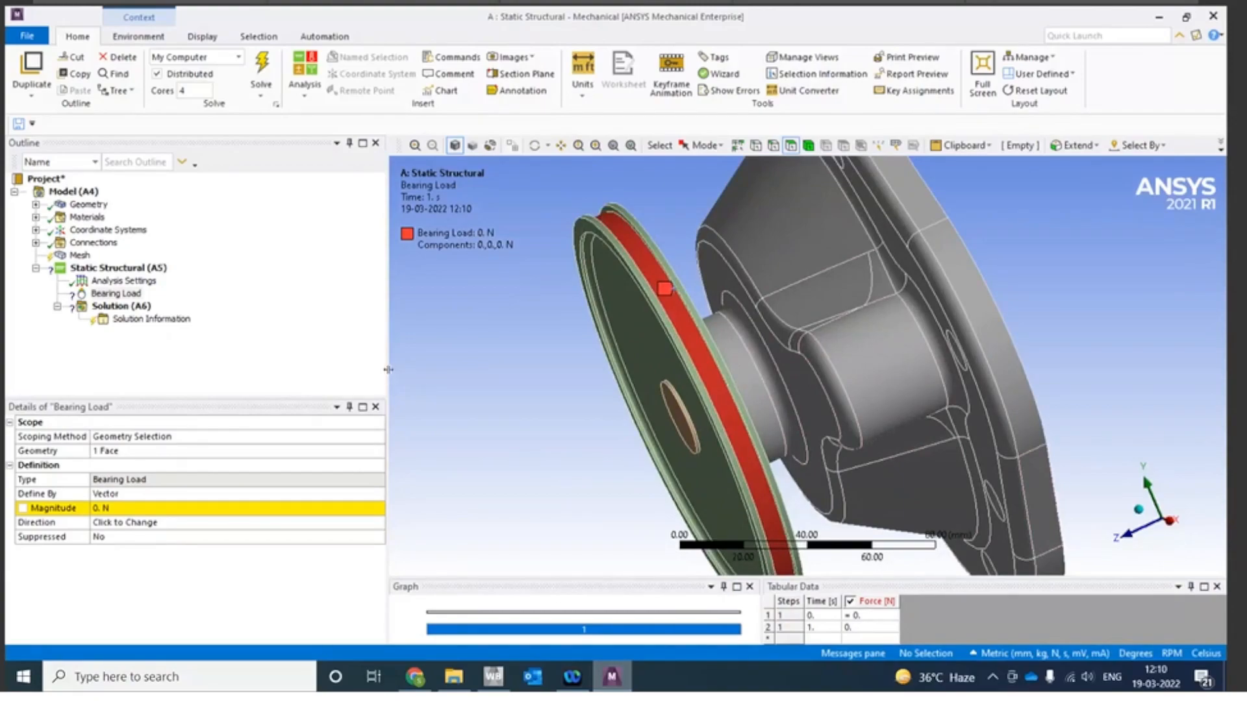
pyautogui.moveTo(389, 370); pyautogui.dragTo(258, 369)
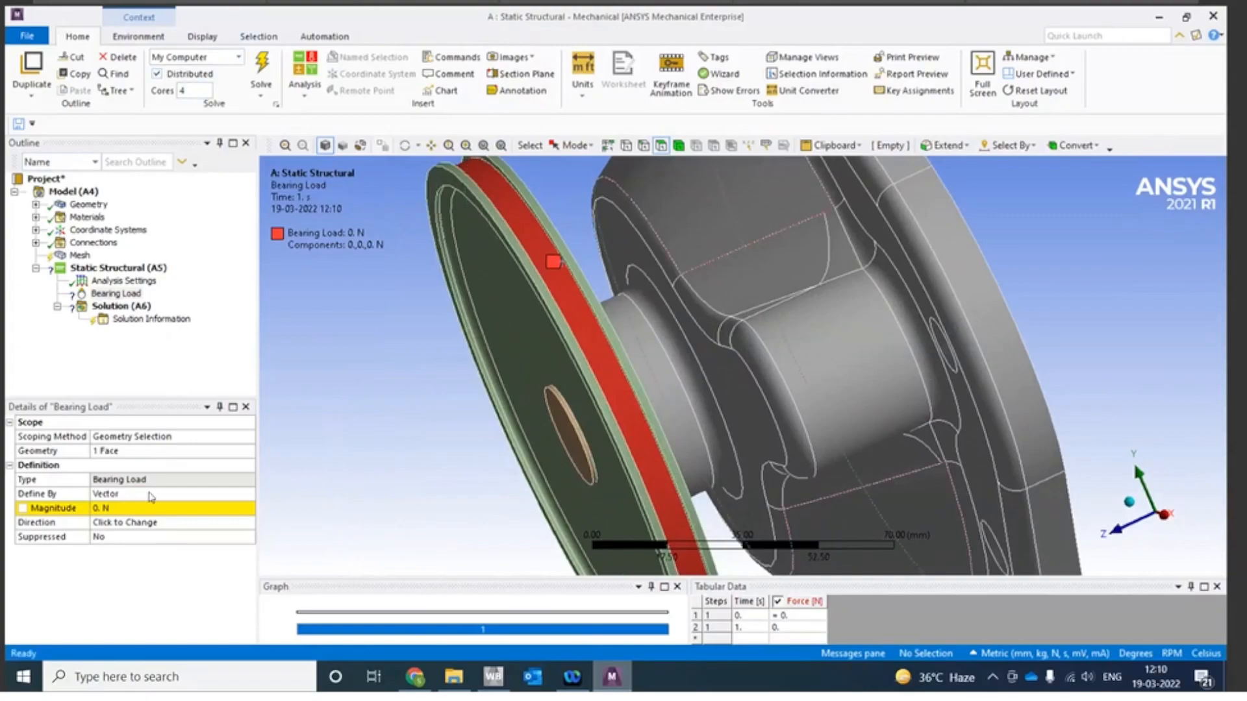
pyautogui.click(204, 494)
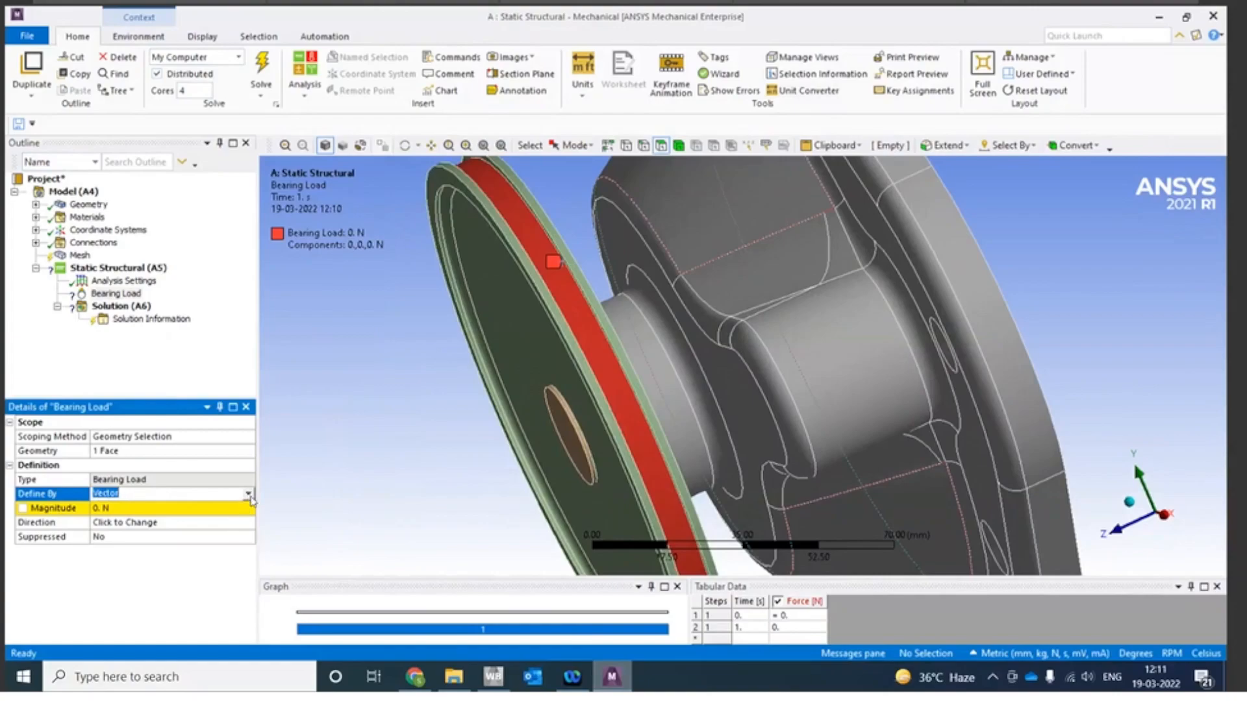
pyautogui.click(249, 495)
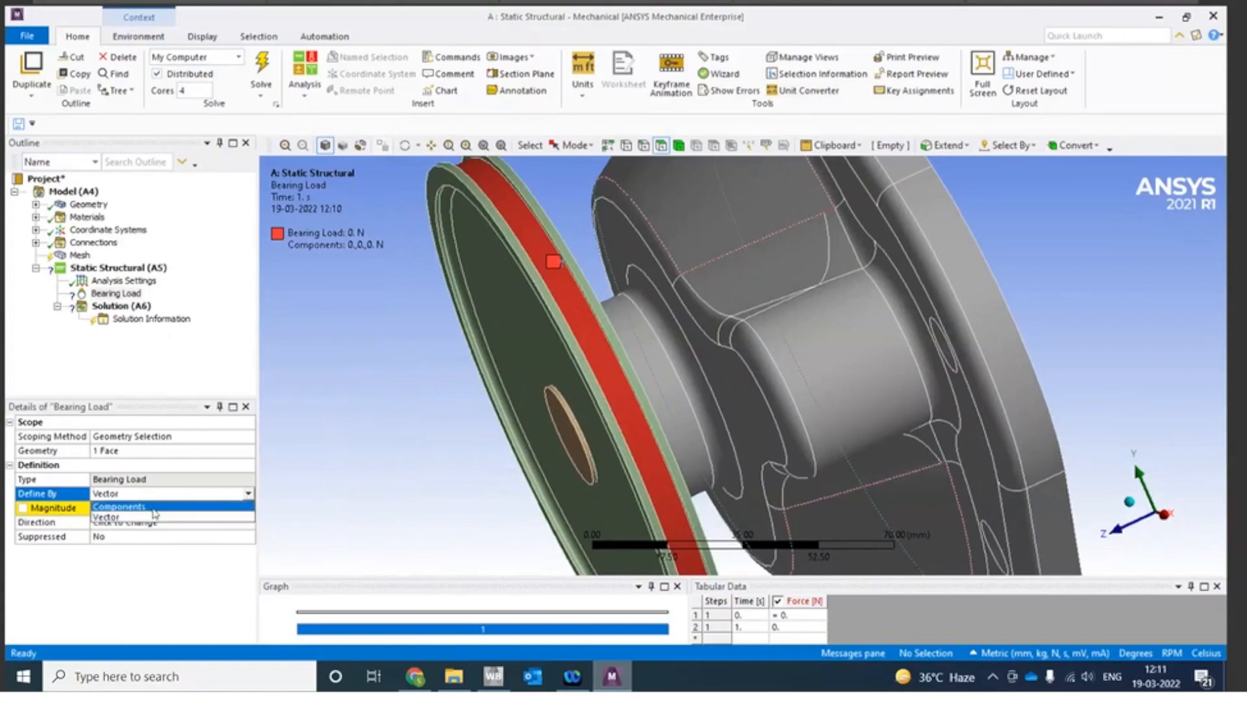
pyautogui.click(154, 510)
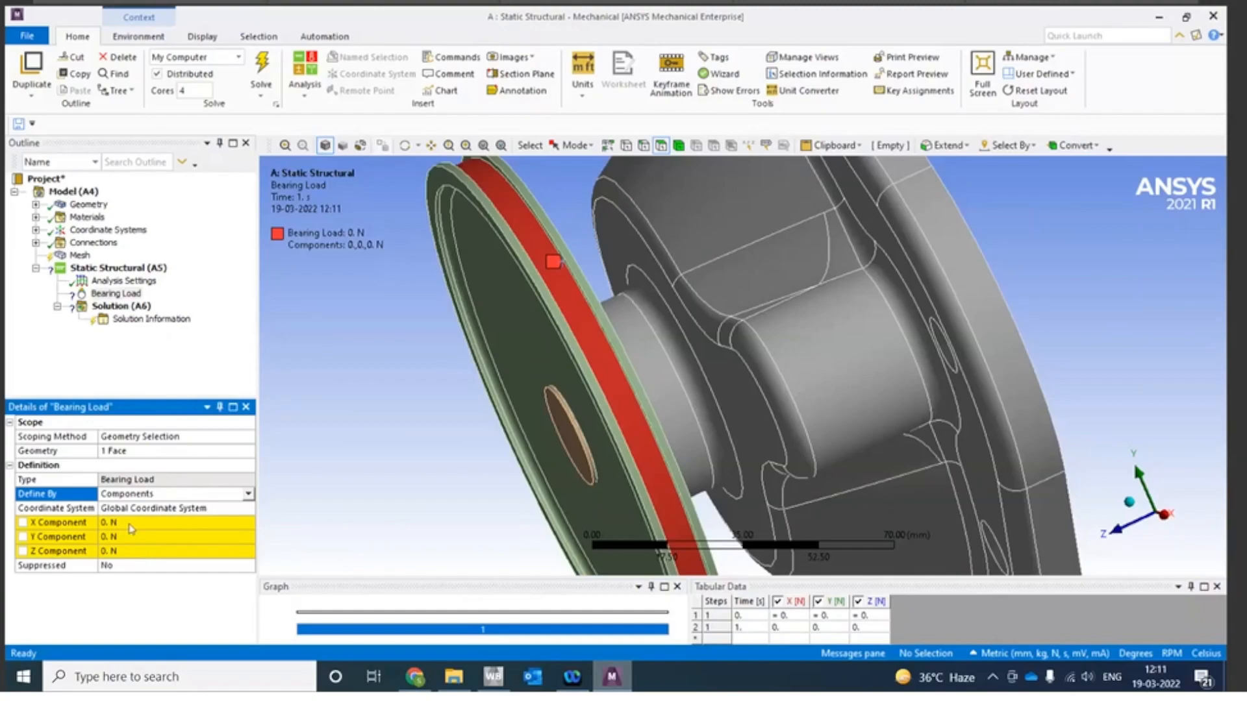
pyautogui.click(130, 523)
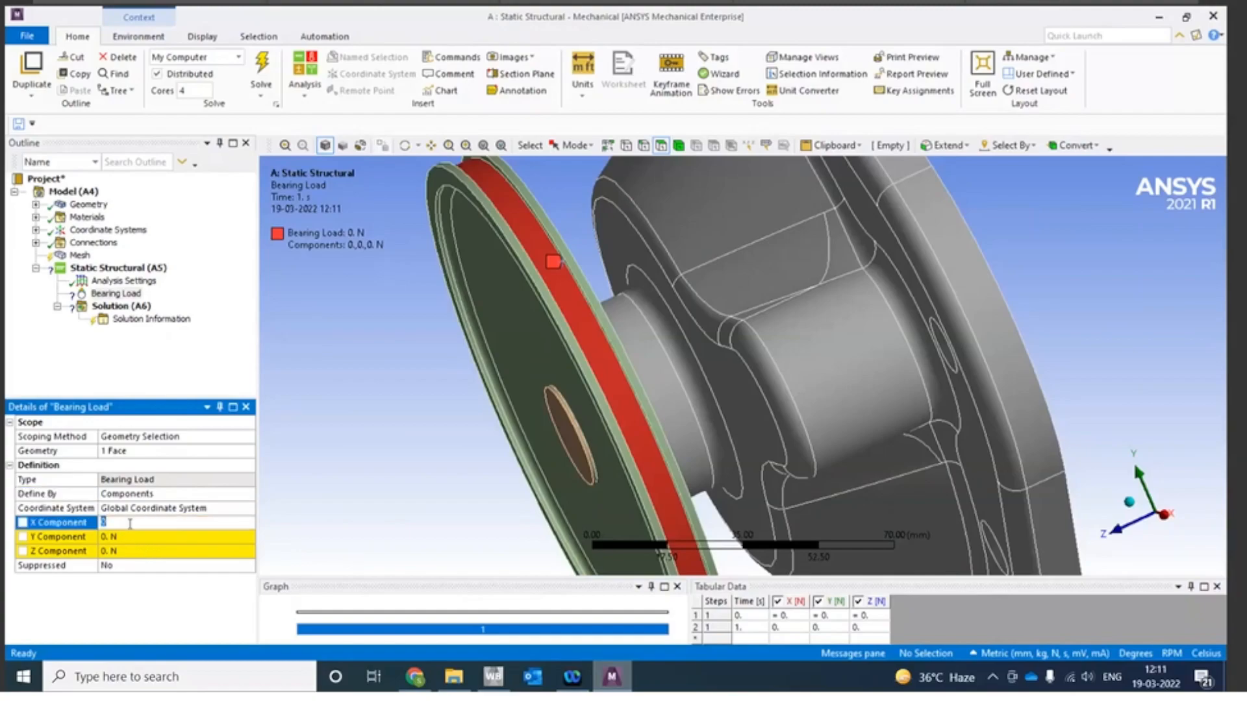
pyautogui.write('100')
pyautogui.press('Return')
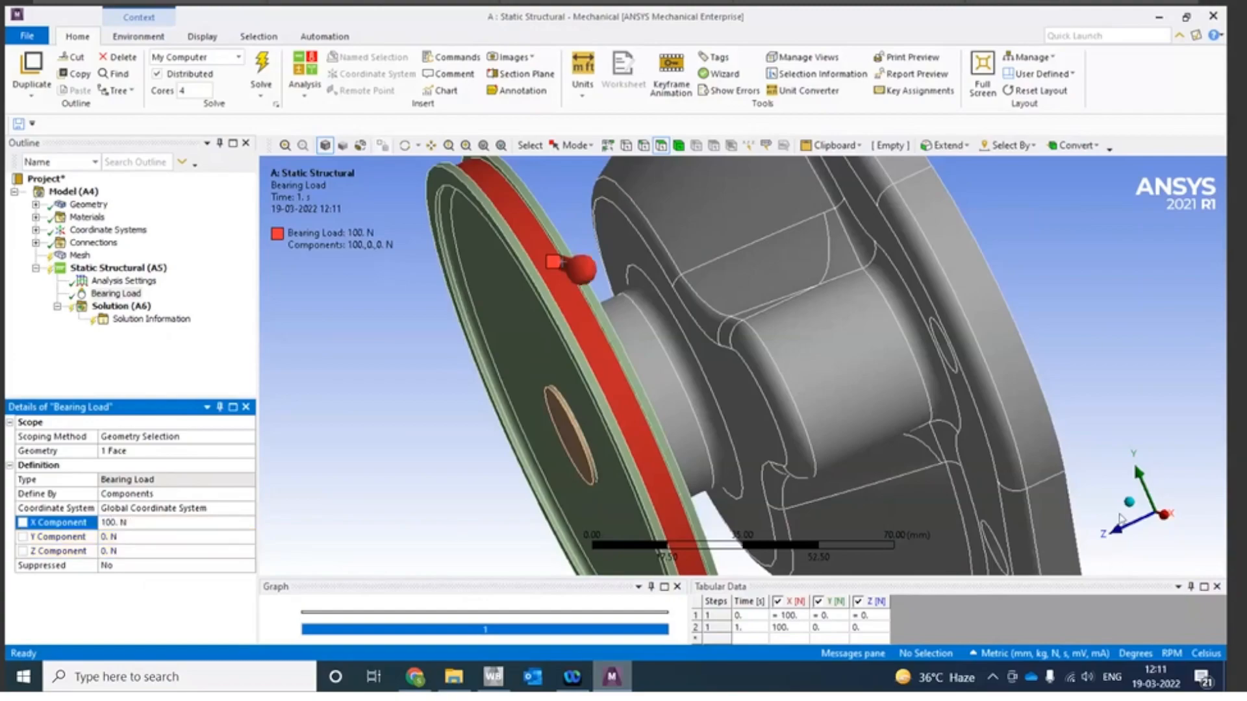
# Step: Insert a Frictionless Support on the flat mounting face at the back of the pump housing
pyautogui.click(1129, 502)
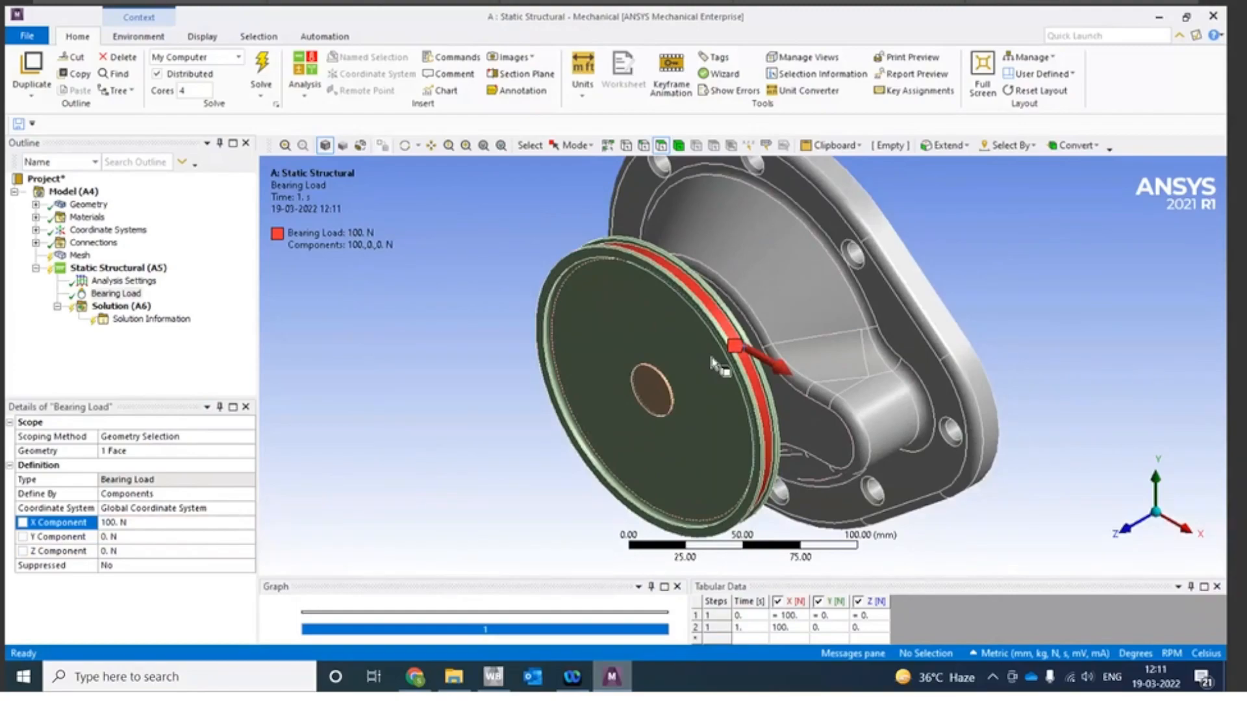
pyautogui.scroll(-2, 714, 367)
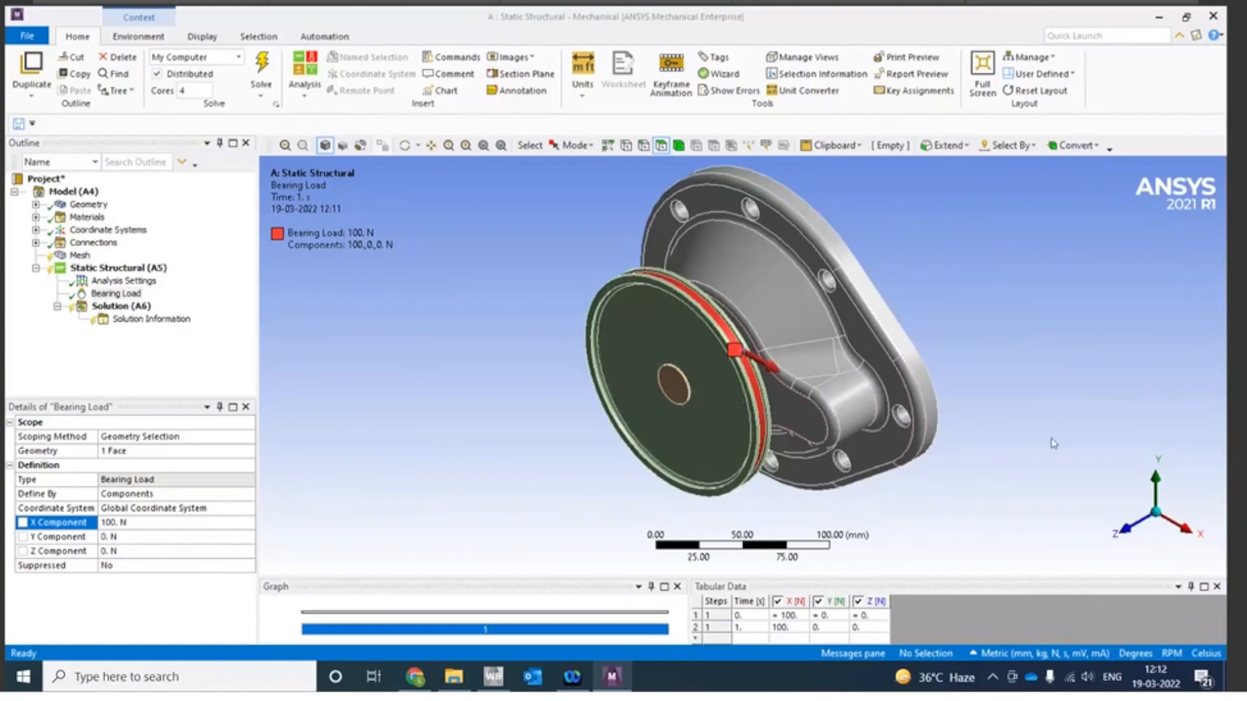
pyautogui.scroll(-1, 1060, 416)
pyautogui.moveTo(1060, 415); pyautogui.dragTo(837, 406, button='middle')
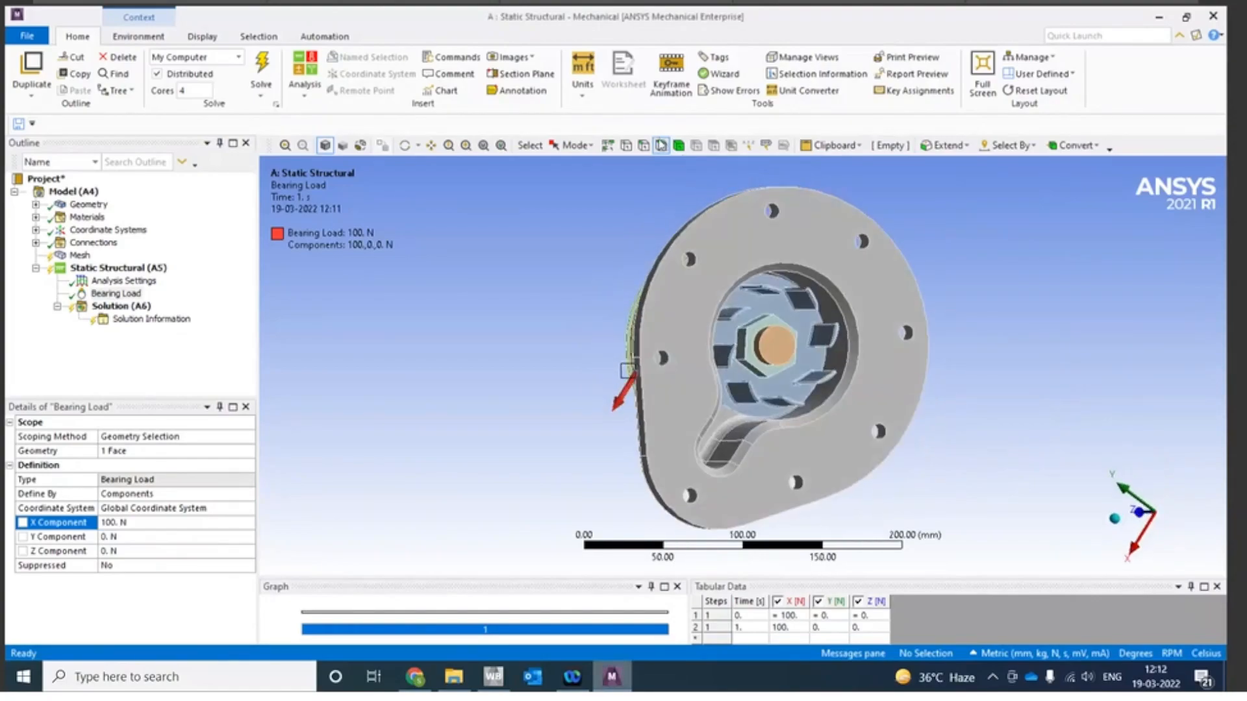
pyautogui.click(696, 317)
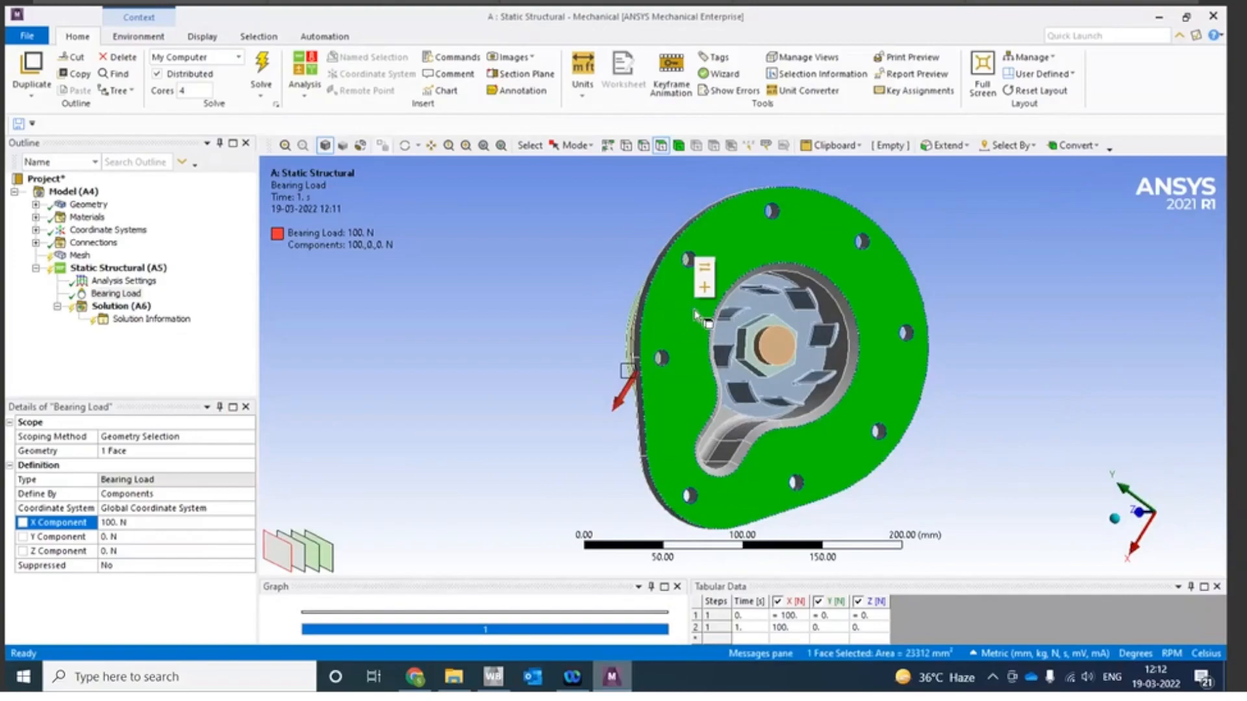
pyautogui.rightClick(679, 312)
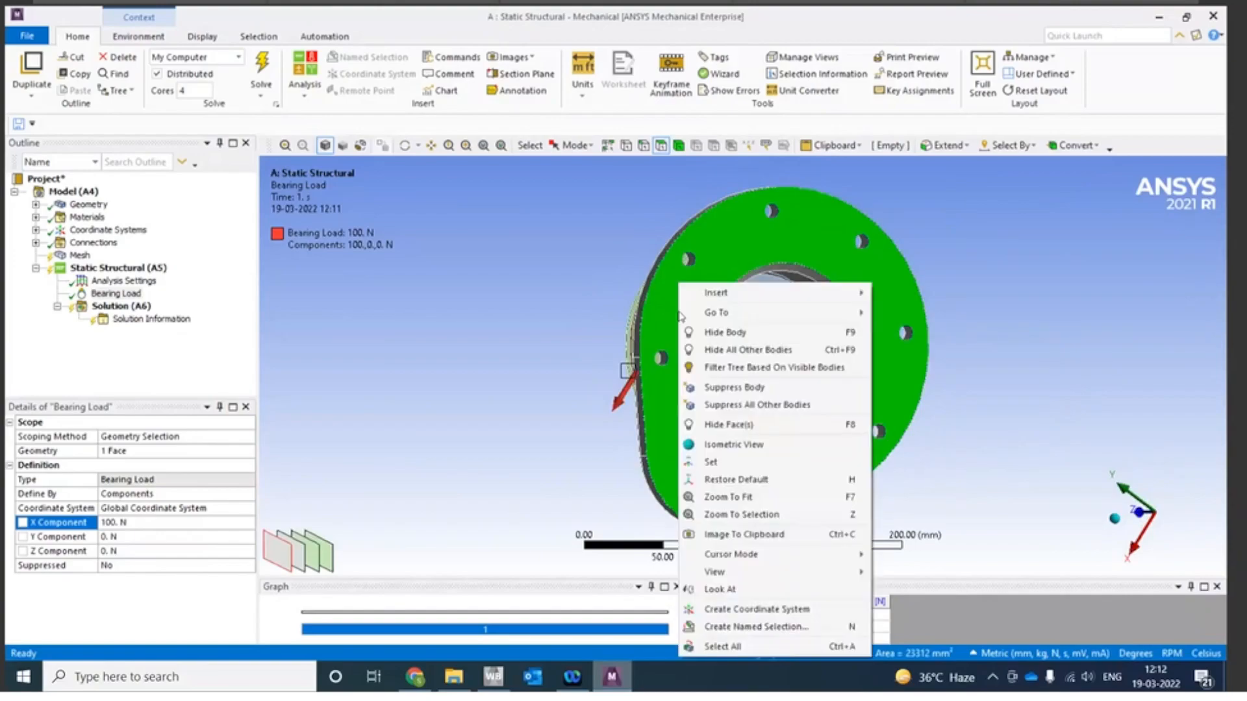
pyautogui.moveTo(780, 304)
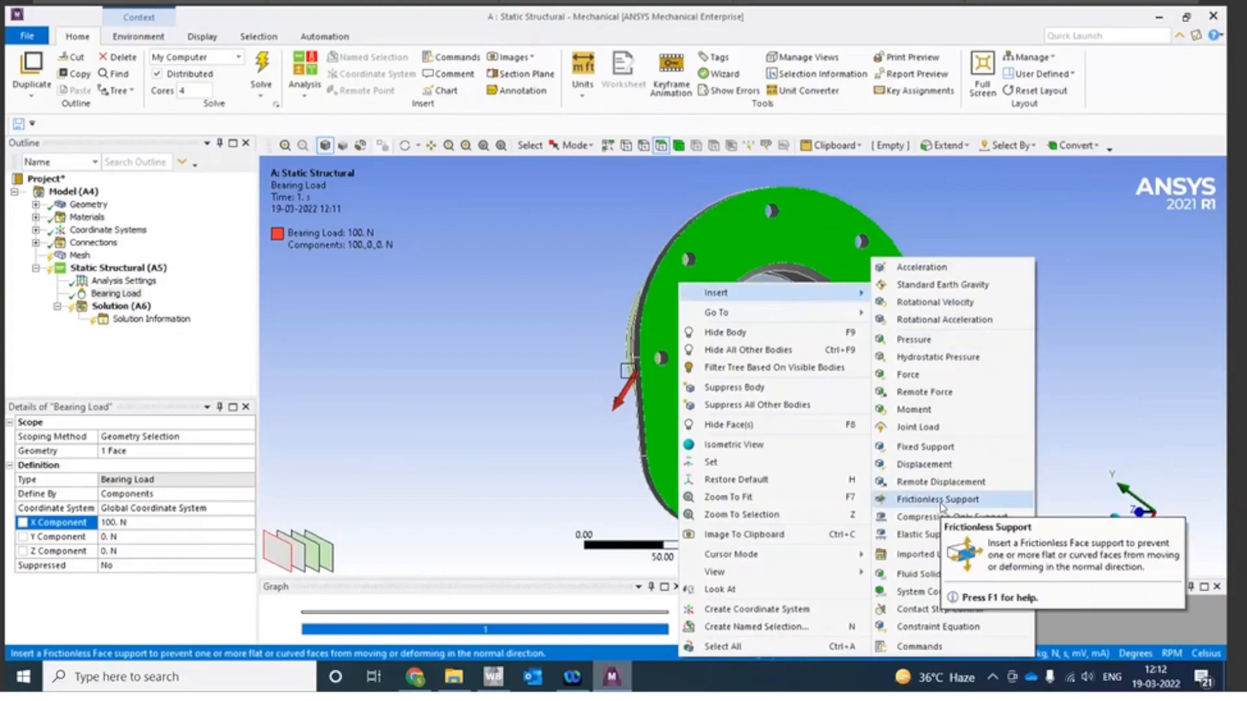
pyautogui.click(938, 500)
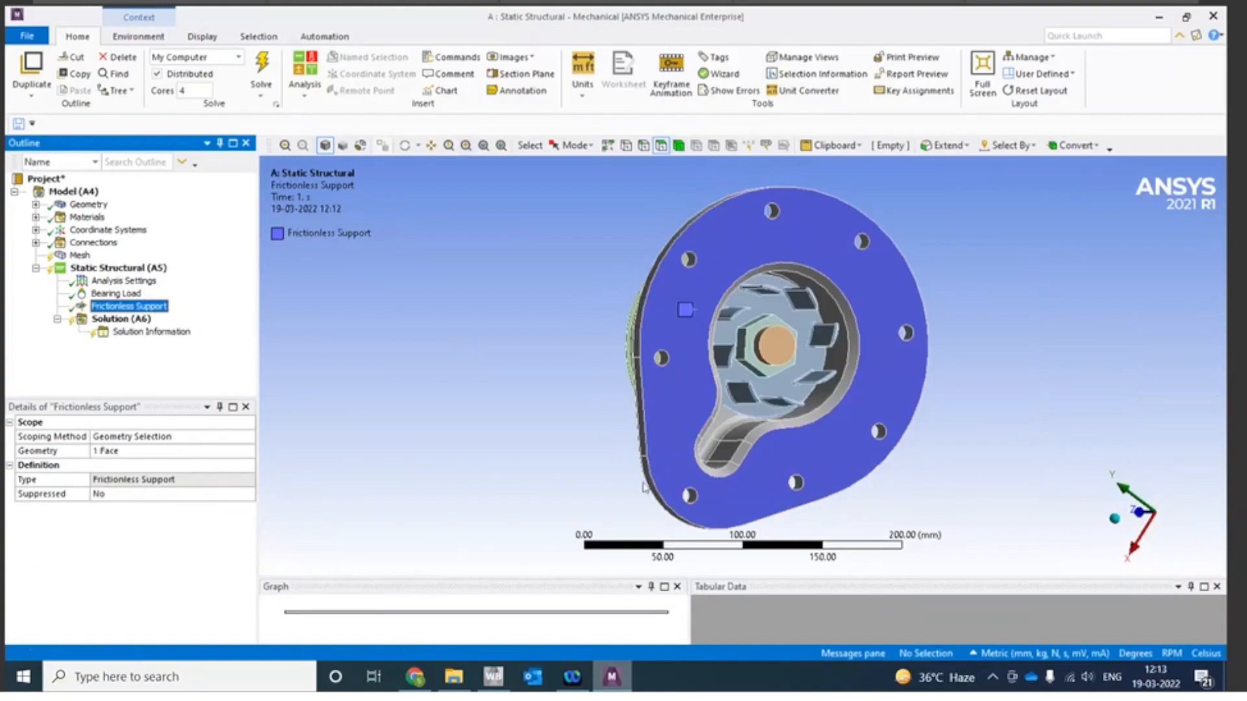
# Step: Examine the supported mounting face and the flange's bolt holes from both sides, and return to face selection
pyautogui.click(1113, 523)
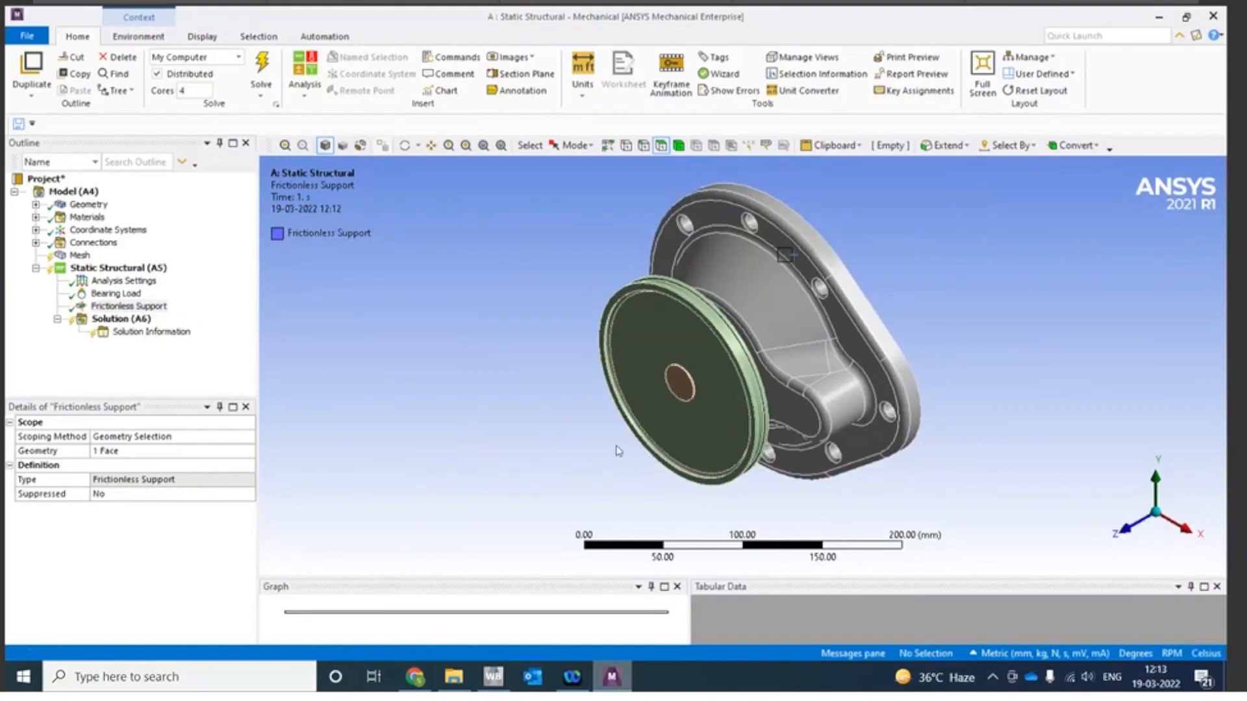
pyautogui.moveTo(494, 509); pyautogui.dragTo(614, 510, button='middle')
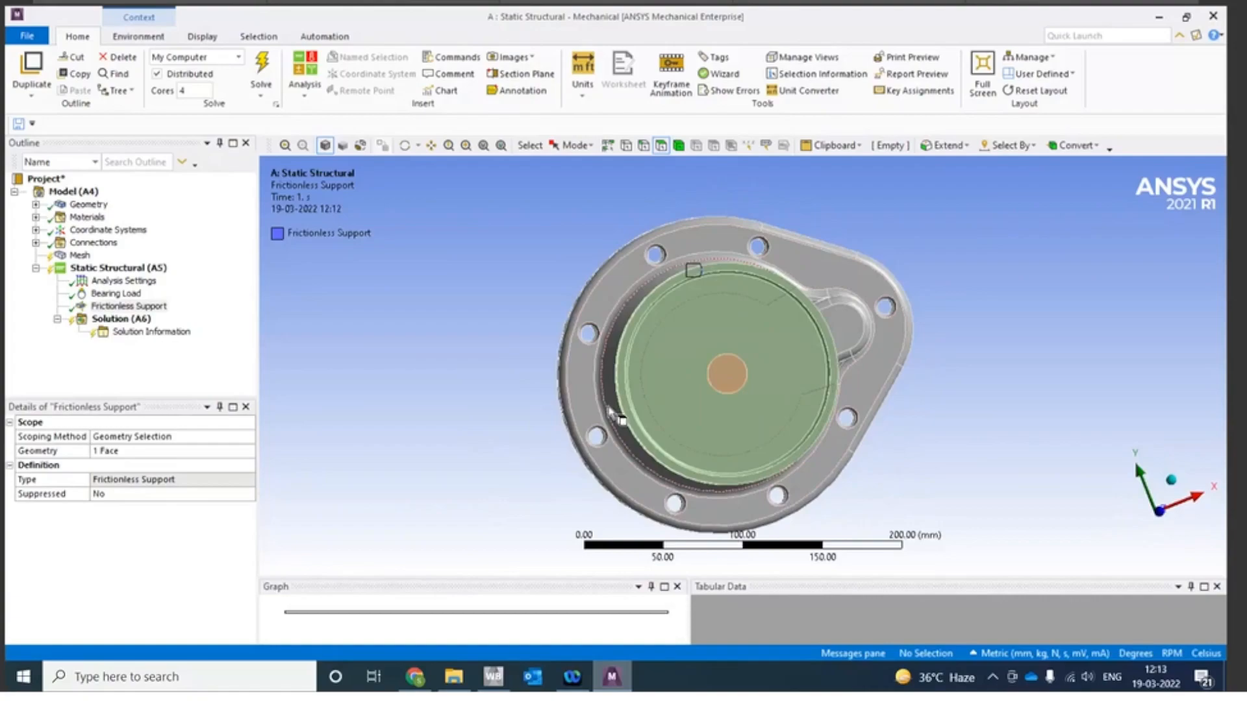
pyautogui.moveTo(959, 354); pyautogui.dragTo(647, 475, button='middle')
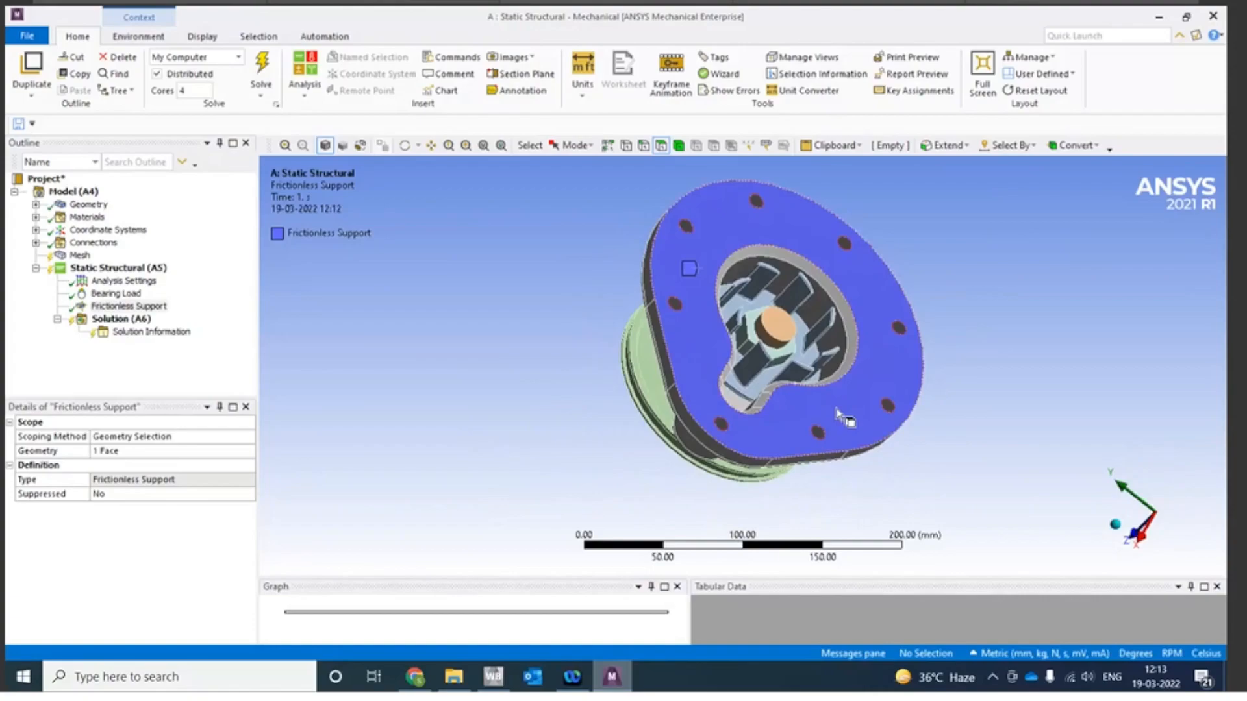
pyautogui.moveTo(839, 414); pyautogui.dragTo(1093, 412, button='middle')
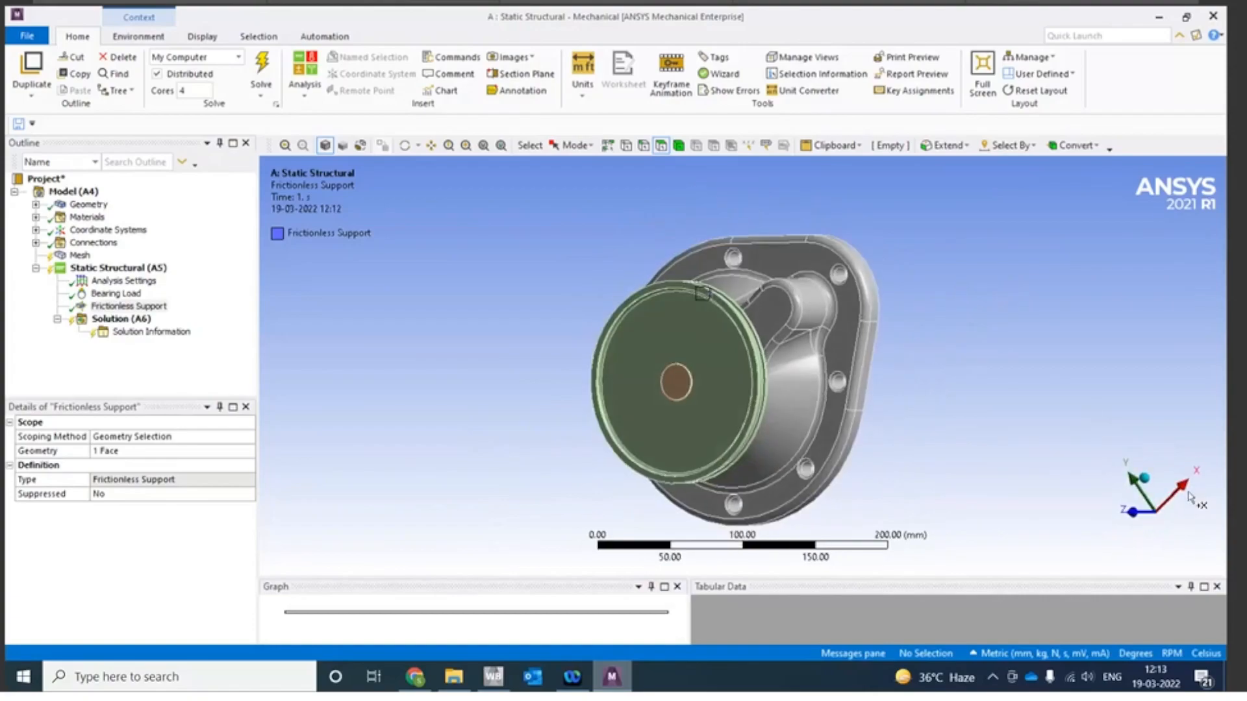
pyautogui.click(1150, 478)
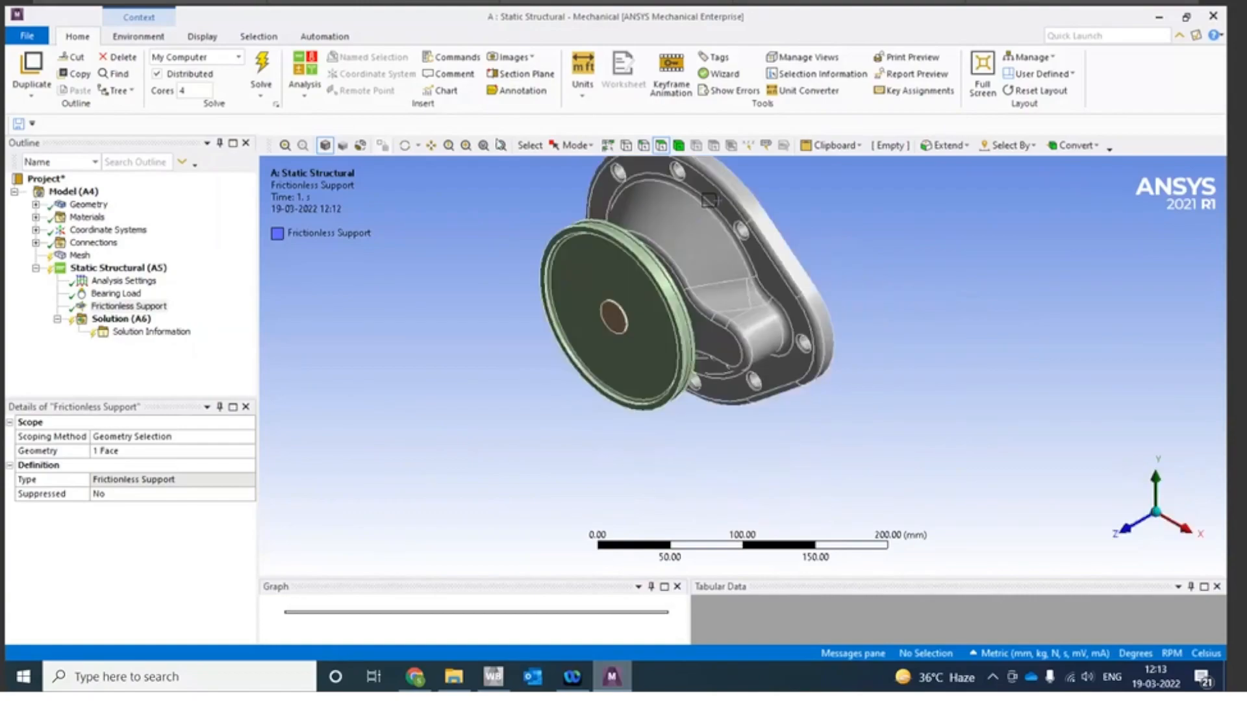
pyautogui.click(431, 145)
pyautogui.moveTo(501, 303); pyautogui.dragTo(532, 156, button='middle')
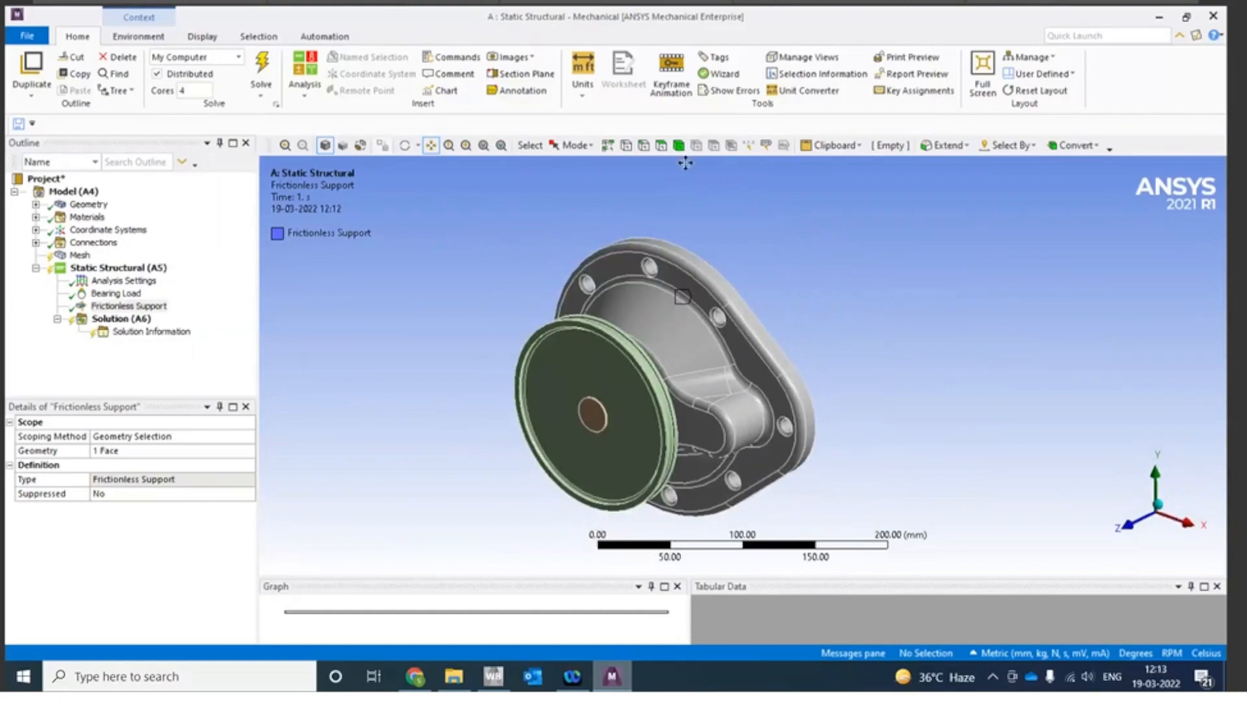
pyautogui.click(661, 146)
pyautogui.click(74, 195)
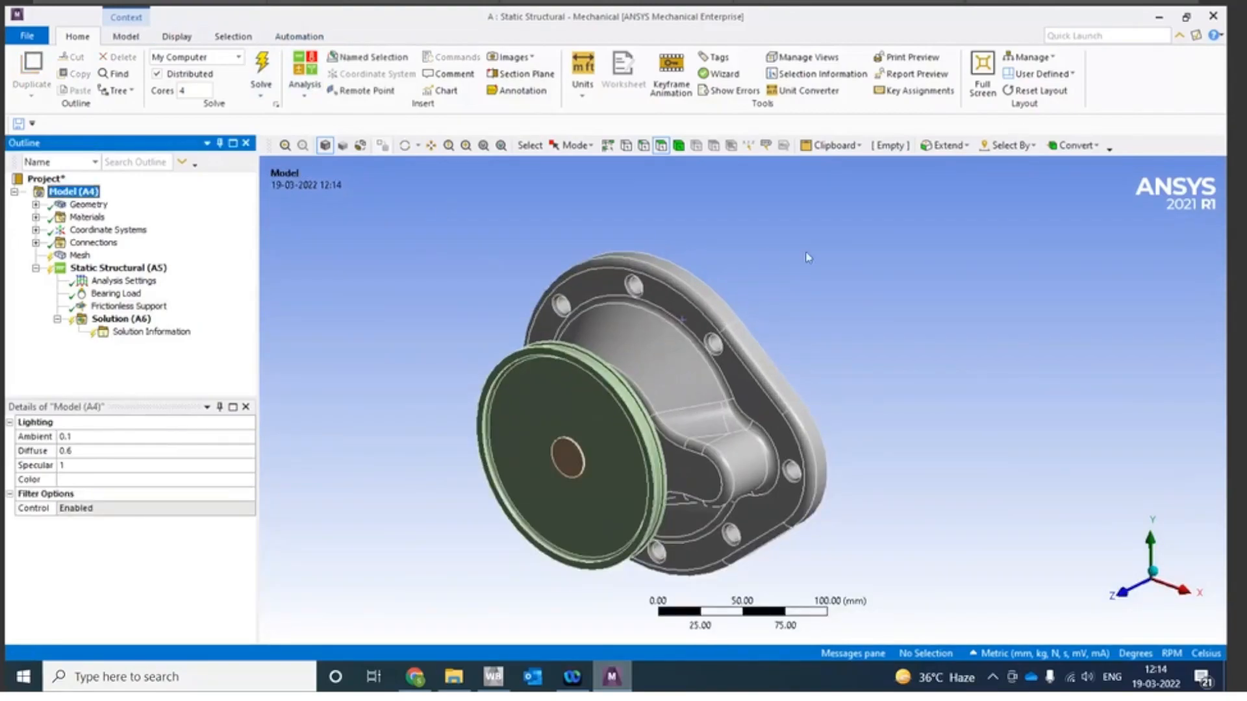
pyautogui.rightClick(876, 260)
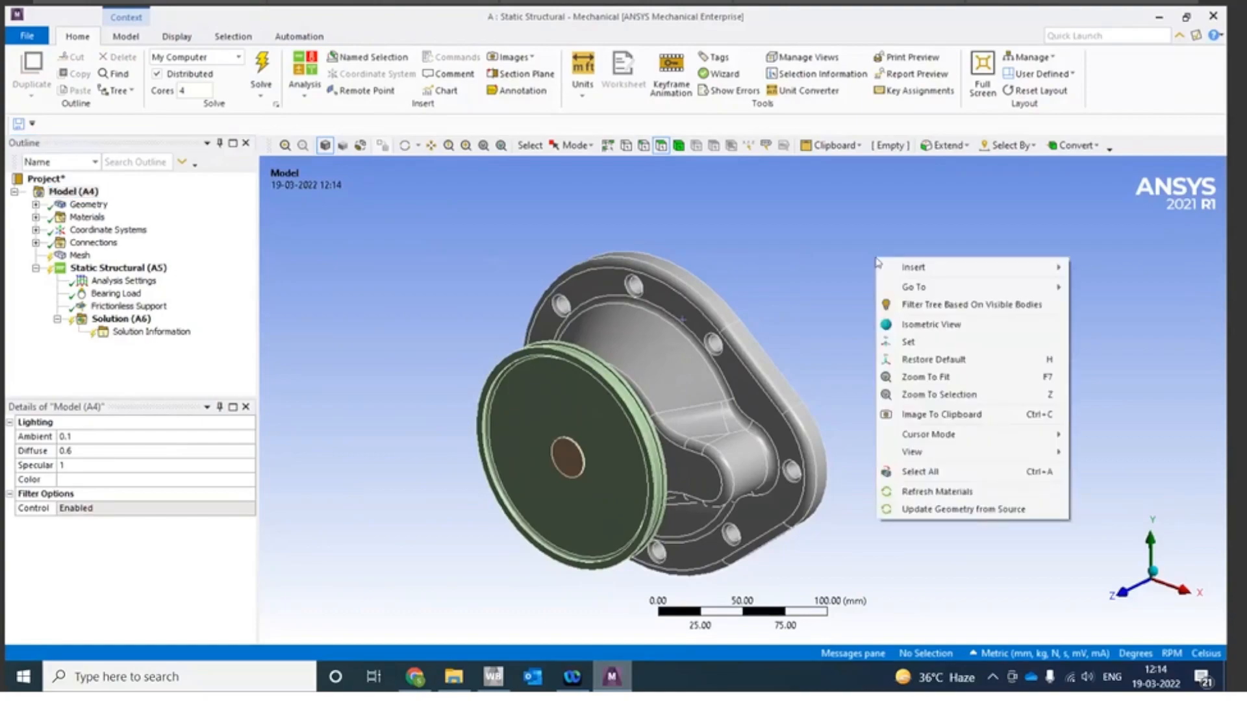
pyautogui.click(562, 314)
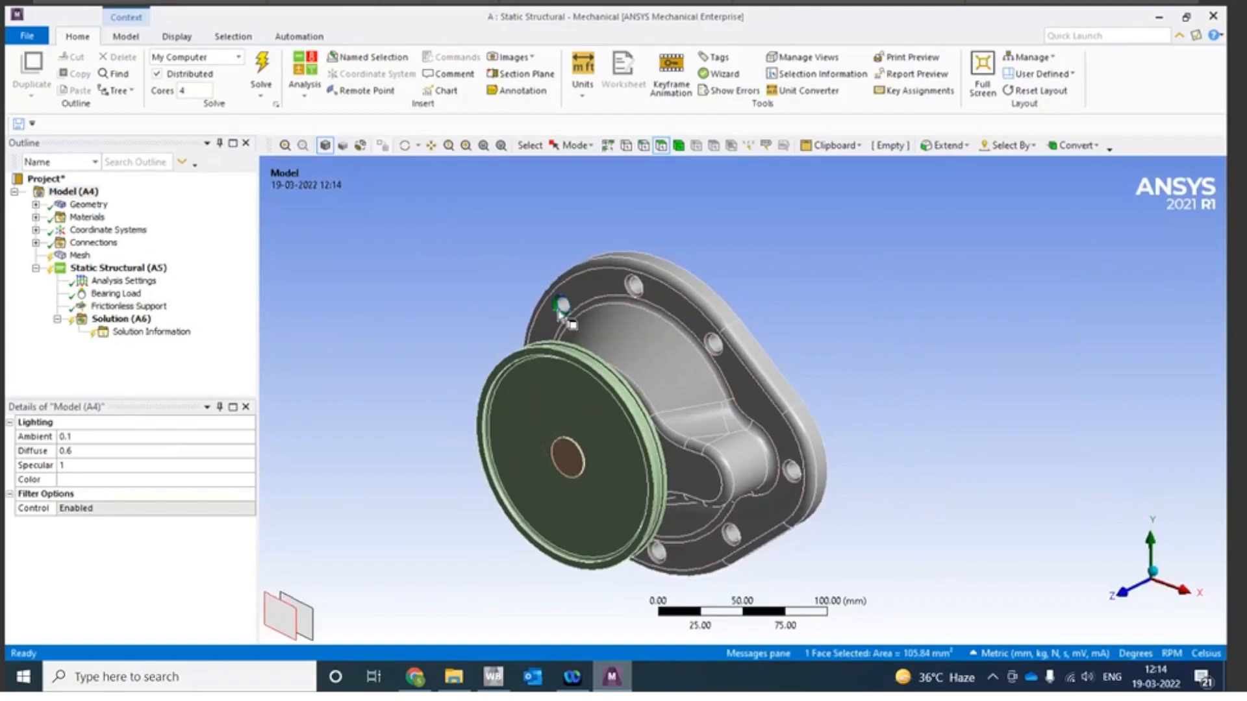
pyautogui.rightClick(561, 315)
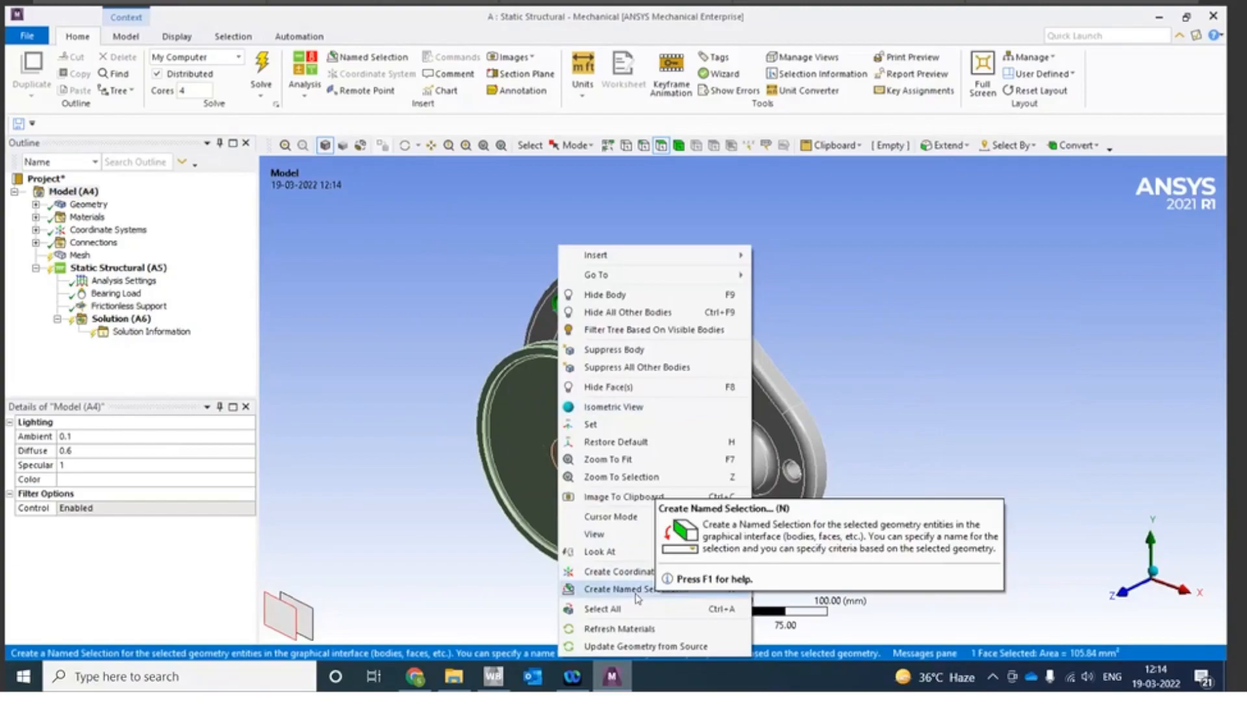
pyautogui.click(927, 350)
pyautogui.moveTo(934, 339); pyautogui.dragTo(1033, 331, button='middle')
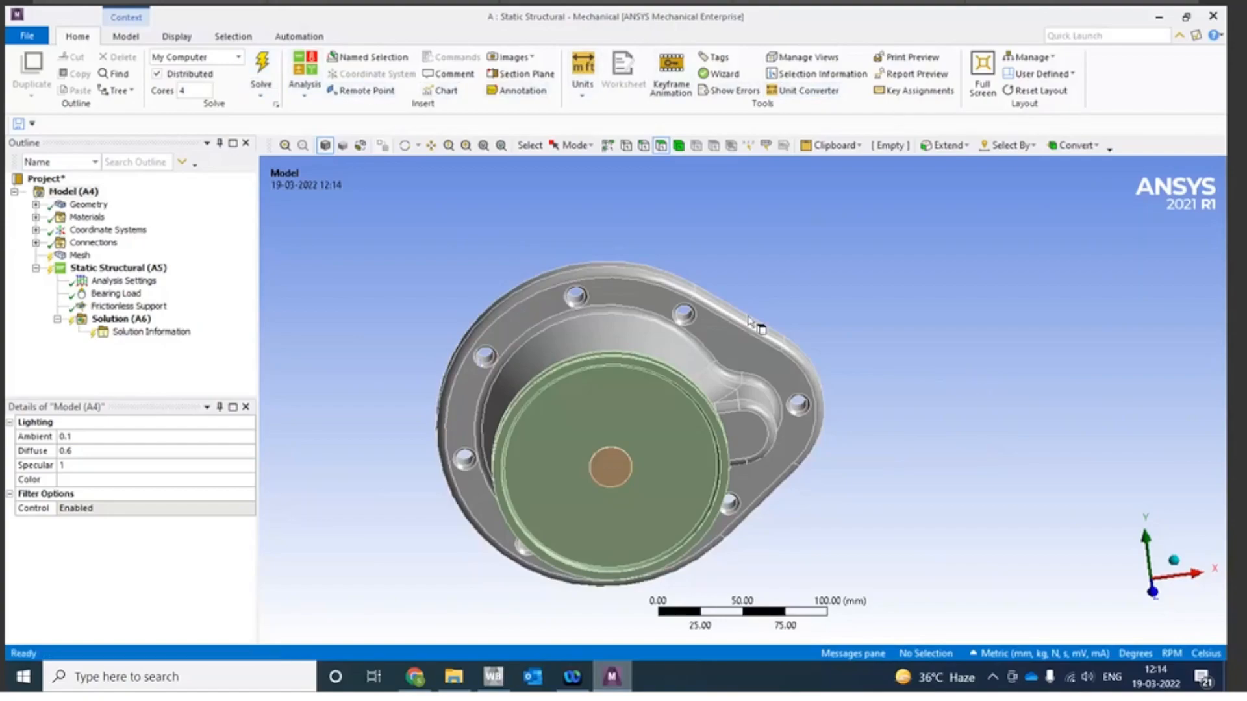
# Step: Create a named selection from one bolt-hole face, applied to geometry items of the same size, and open the Named Selections group
pyautogui.click(65, 192)
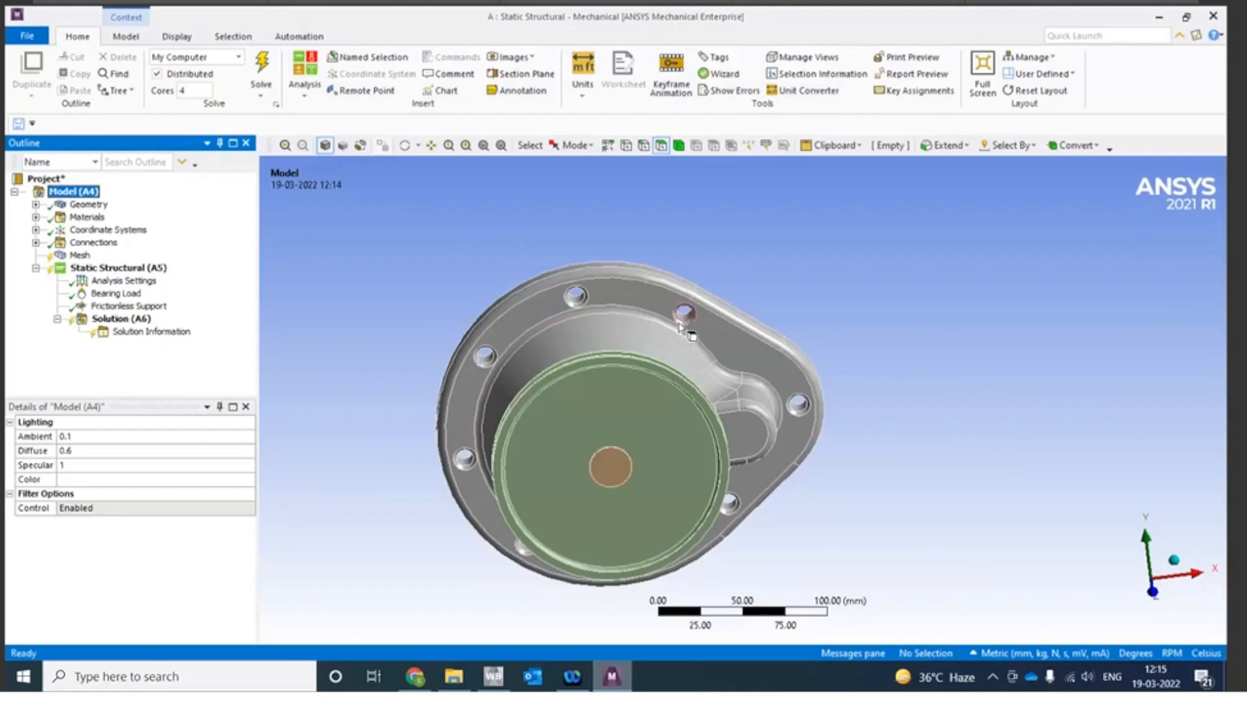
pyautogui.click(681, 326)
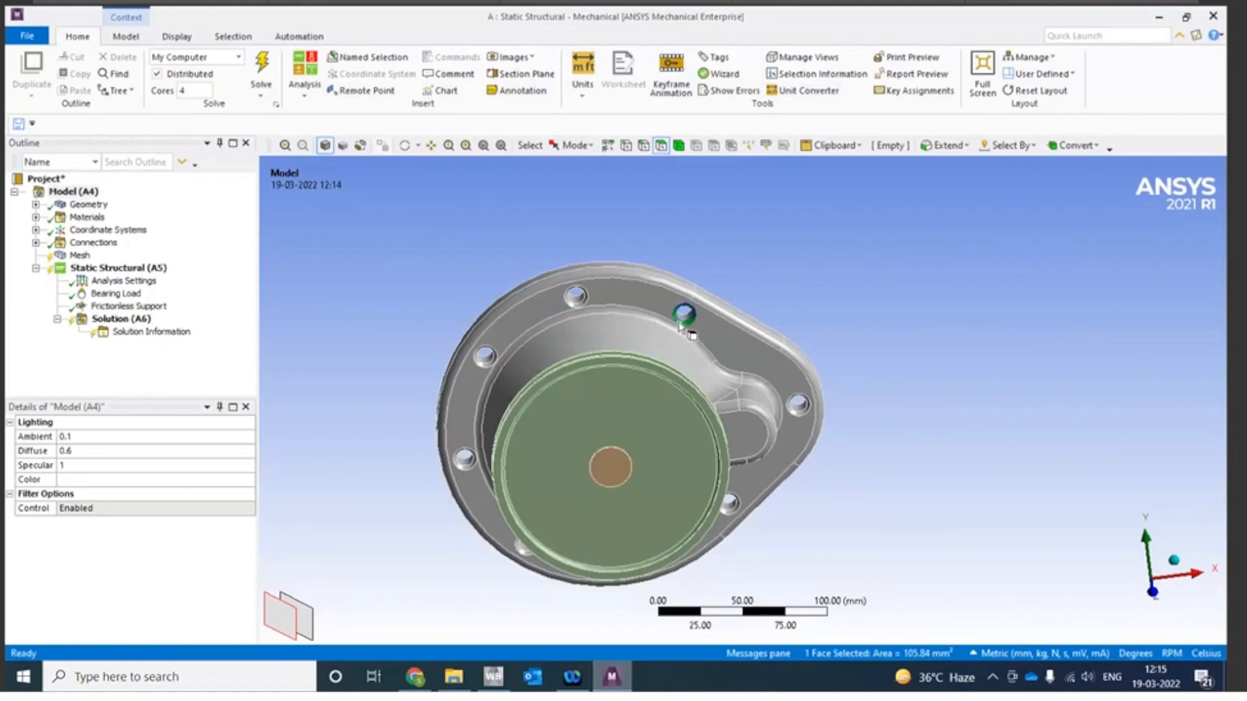
pyautogui.rightClick(680, 327)
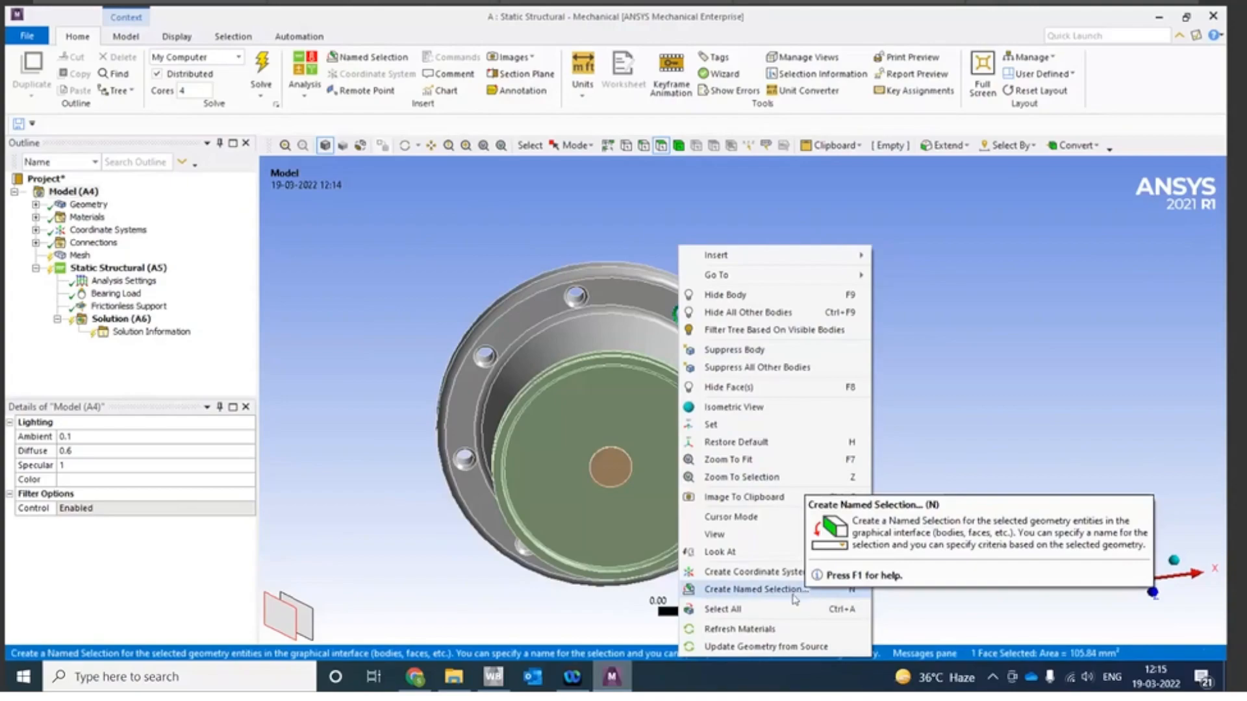
pyautogui.click(738, 591)
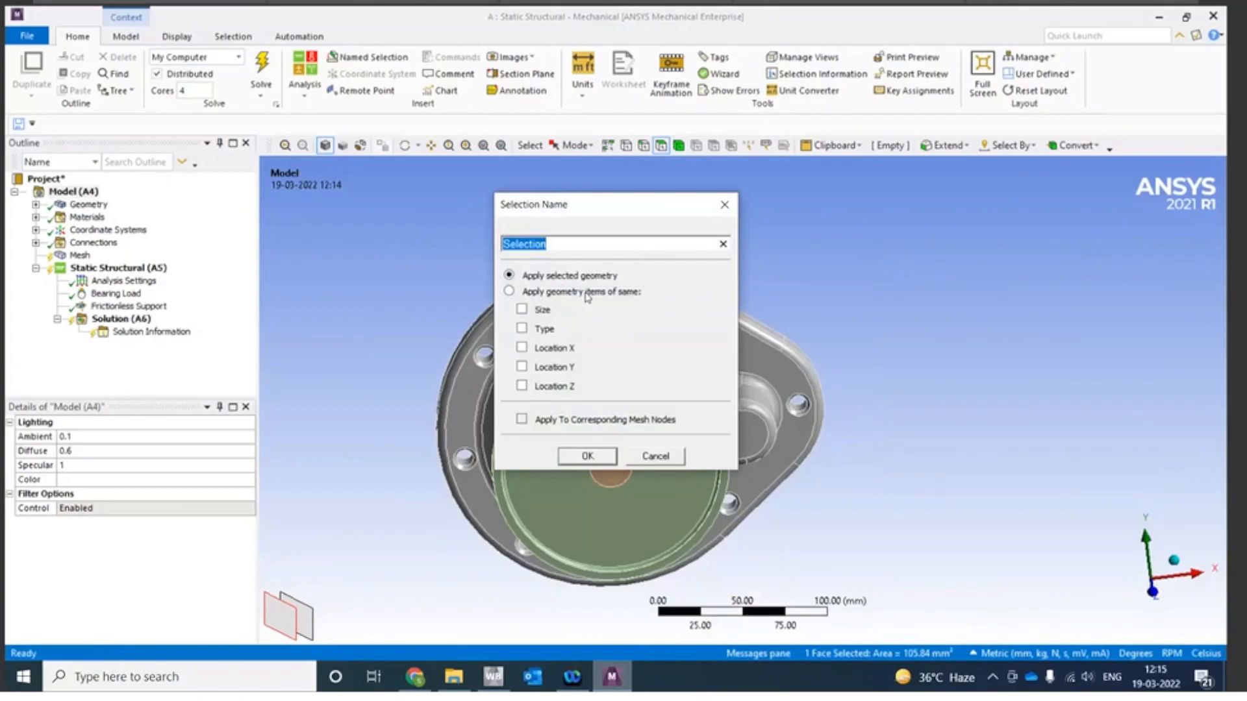
pyautogui.click(521, 310)
pyautogui.click(577, 459)
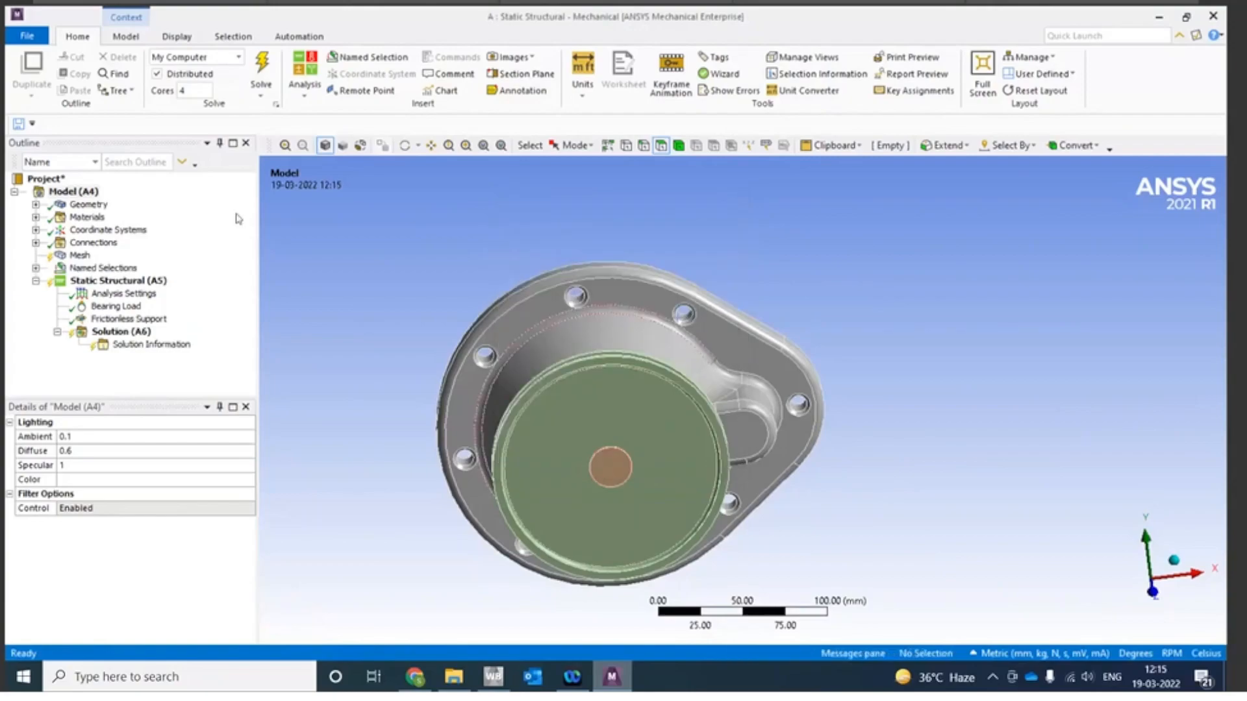
pyautogui.click(36, 269)
pyautogui.click(103, 268)
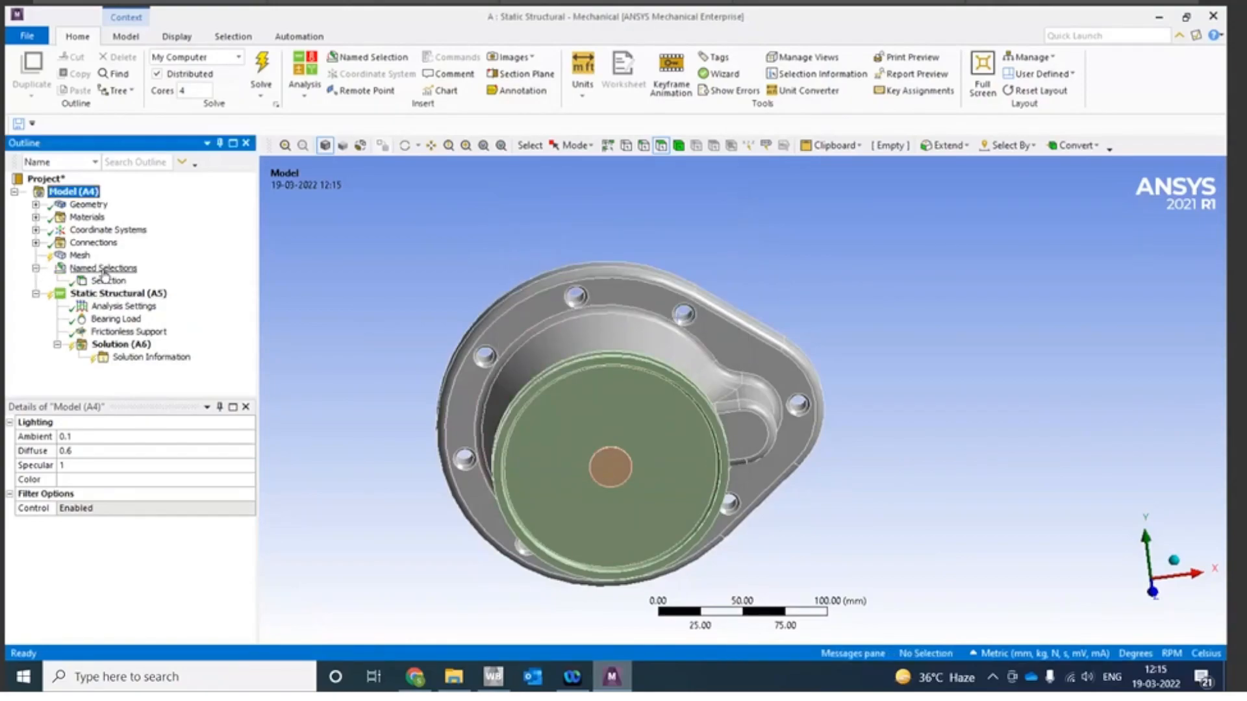
# Step: Check which faces the bolt-hole named selection contains, and delete the whole Named Selections group
pyautogui.click(107, 281)
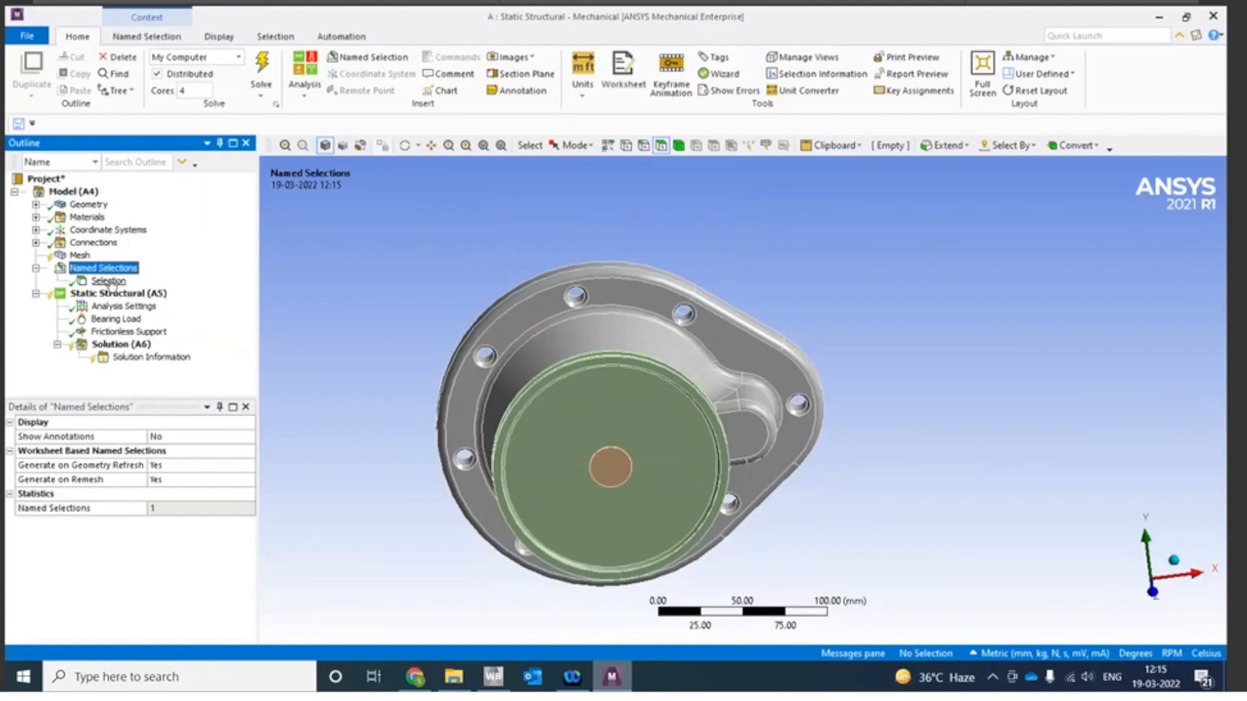
pyautogui.moveTo(818, 435)
pyautogui.mouseDown(button='middle')
pyautogui.moveTo(813, 422)
pyautogui.moveTo(816, 452)
pyautogui.mouseUp(button='middle')
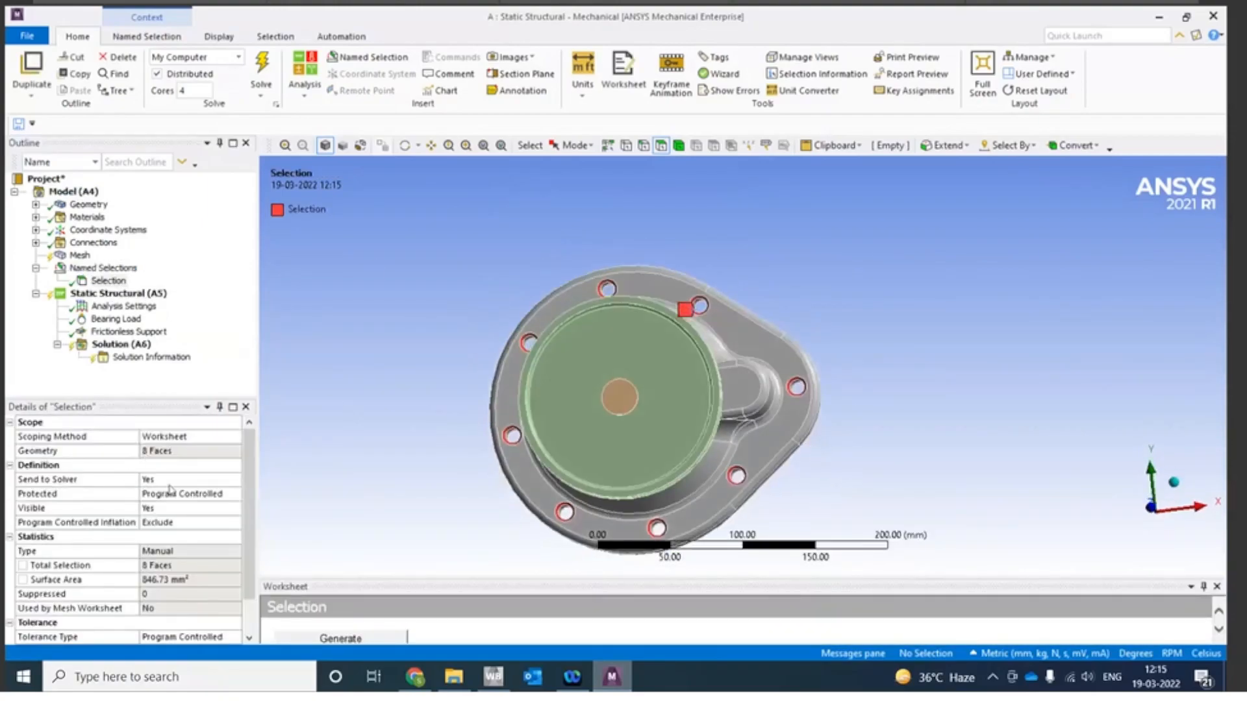
pyautogui.rightClick(103, 268)
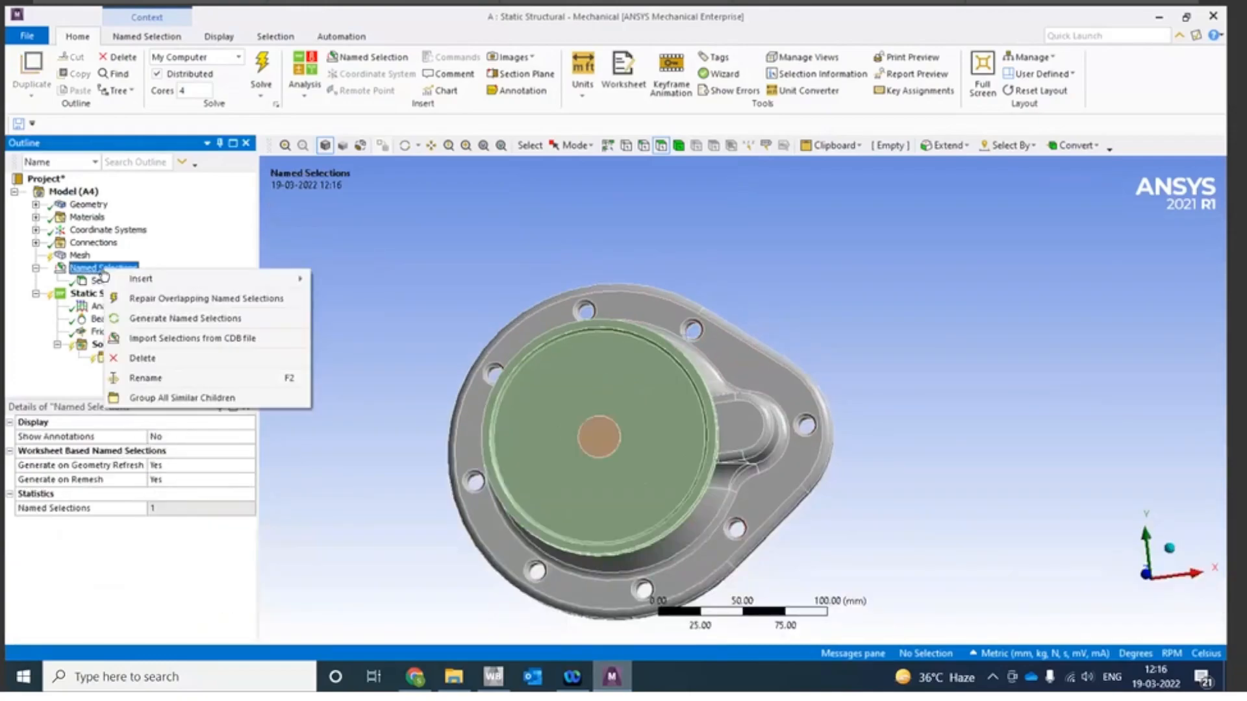
pyautogui.click(133, 361)
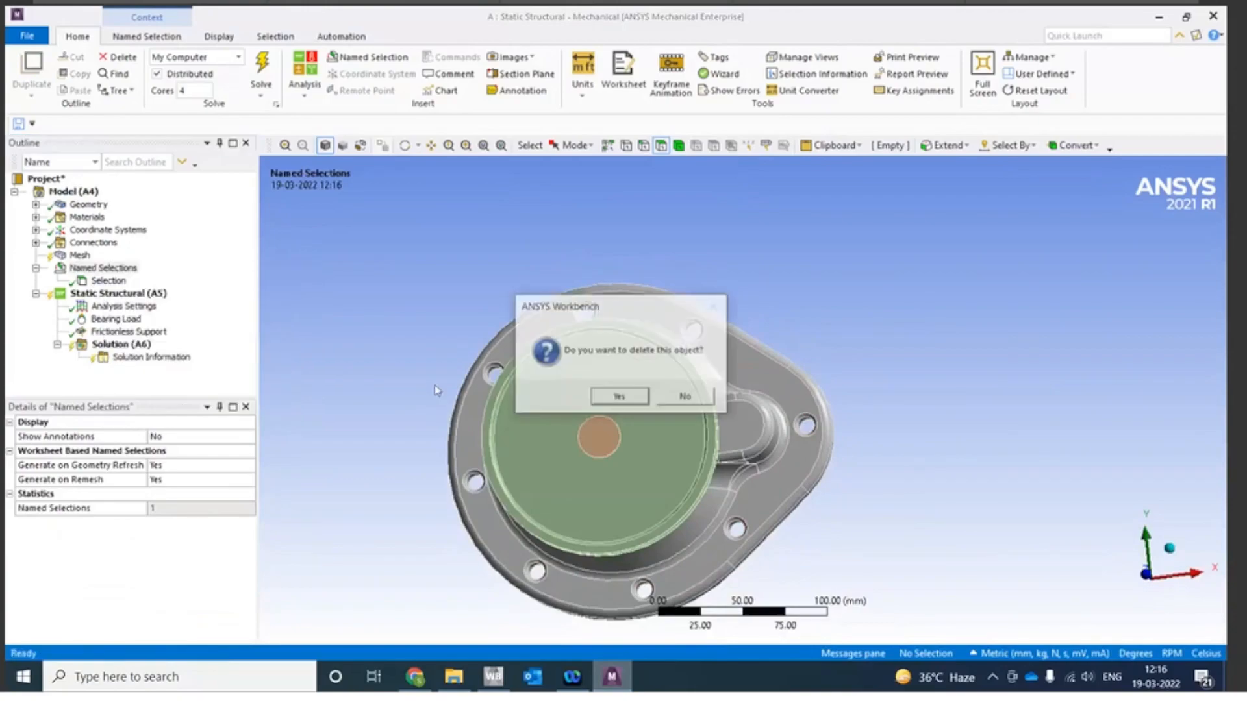
pyautogui.click(619, 397)
# Step: Create a named selection from one bolt-hole face on the flange, applied to geometry items of the same size, and check its faces
pyautogui.click(74, 191)
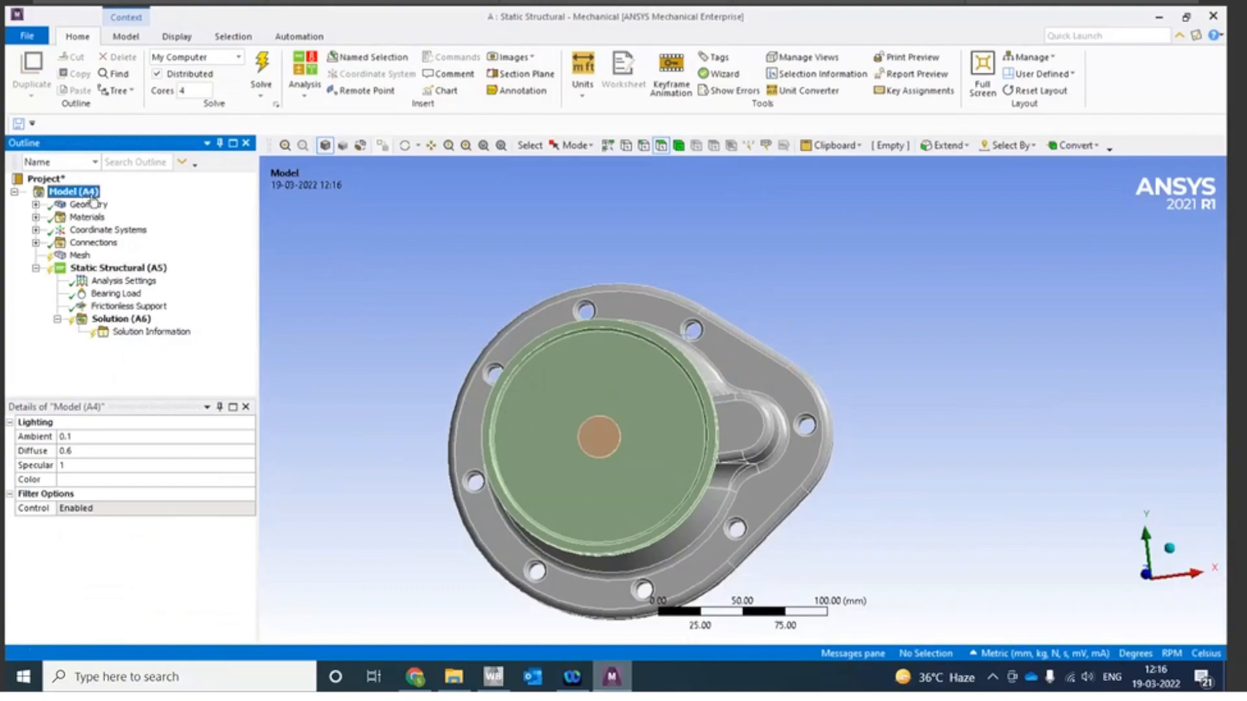
pyautogui.click(833, 284)
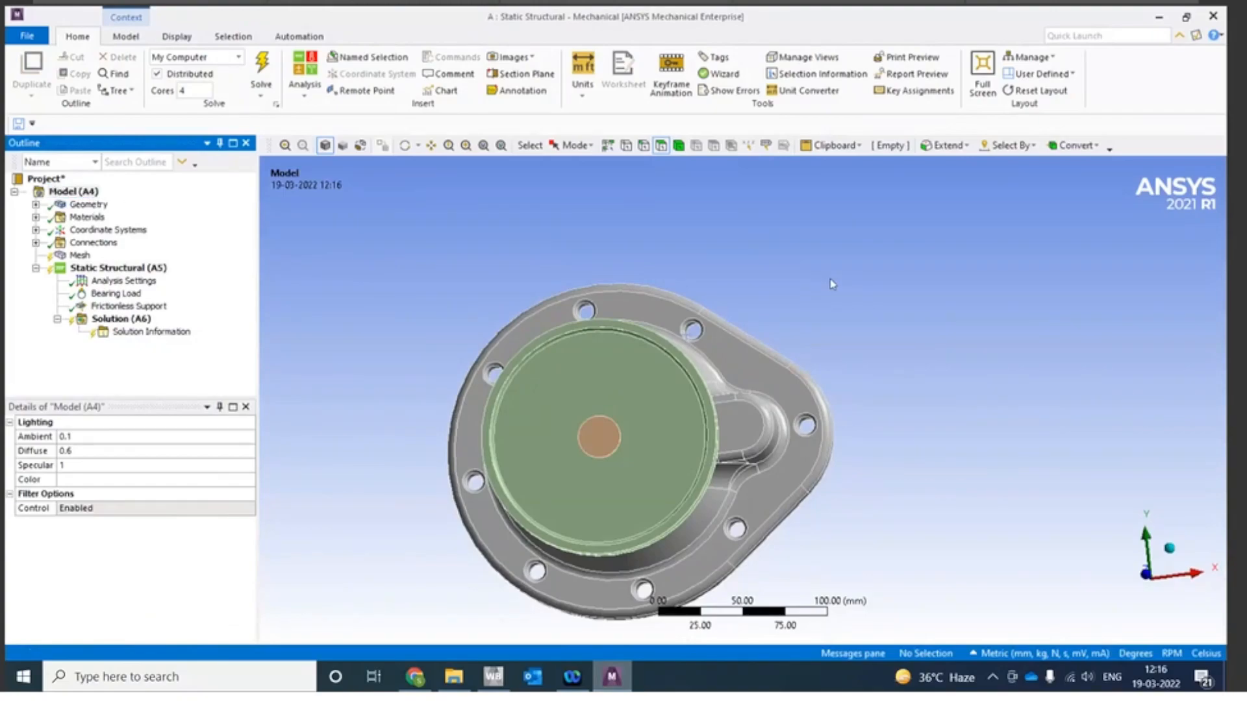
pyautogui.click(91, 192)
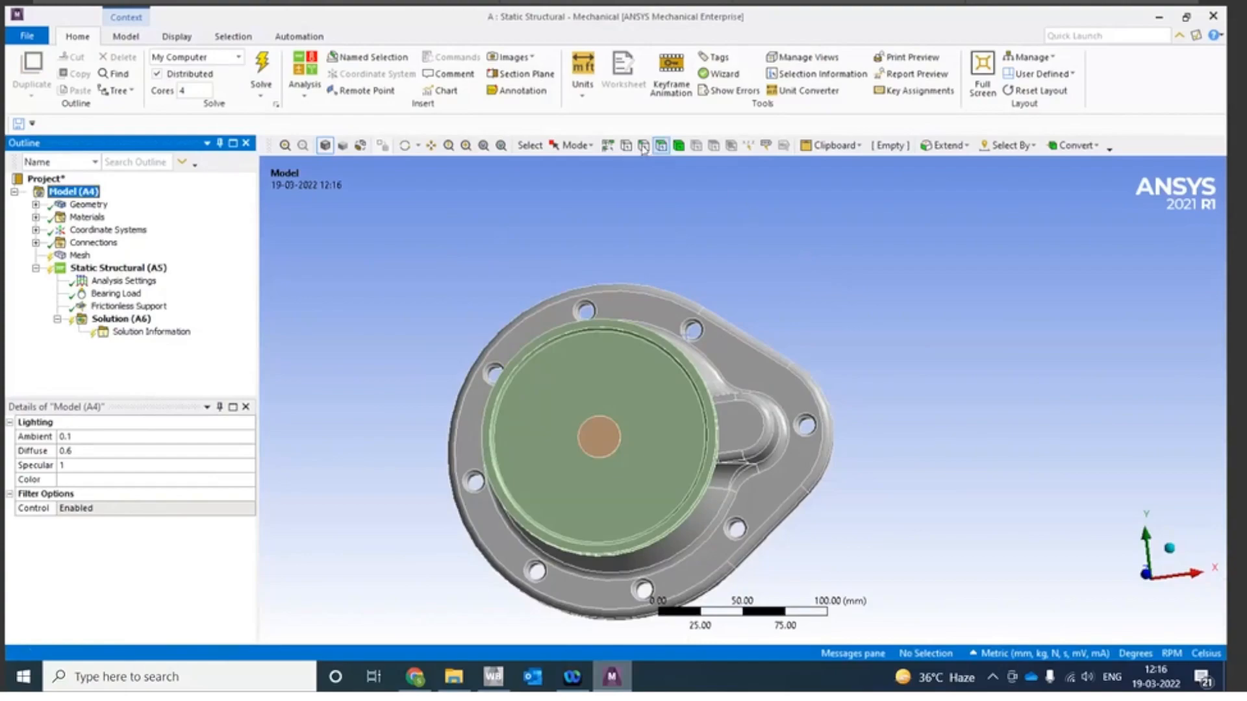
pyautogui.click(587, 311)
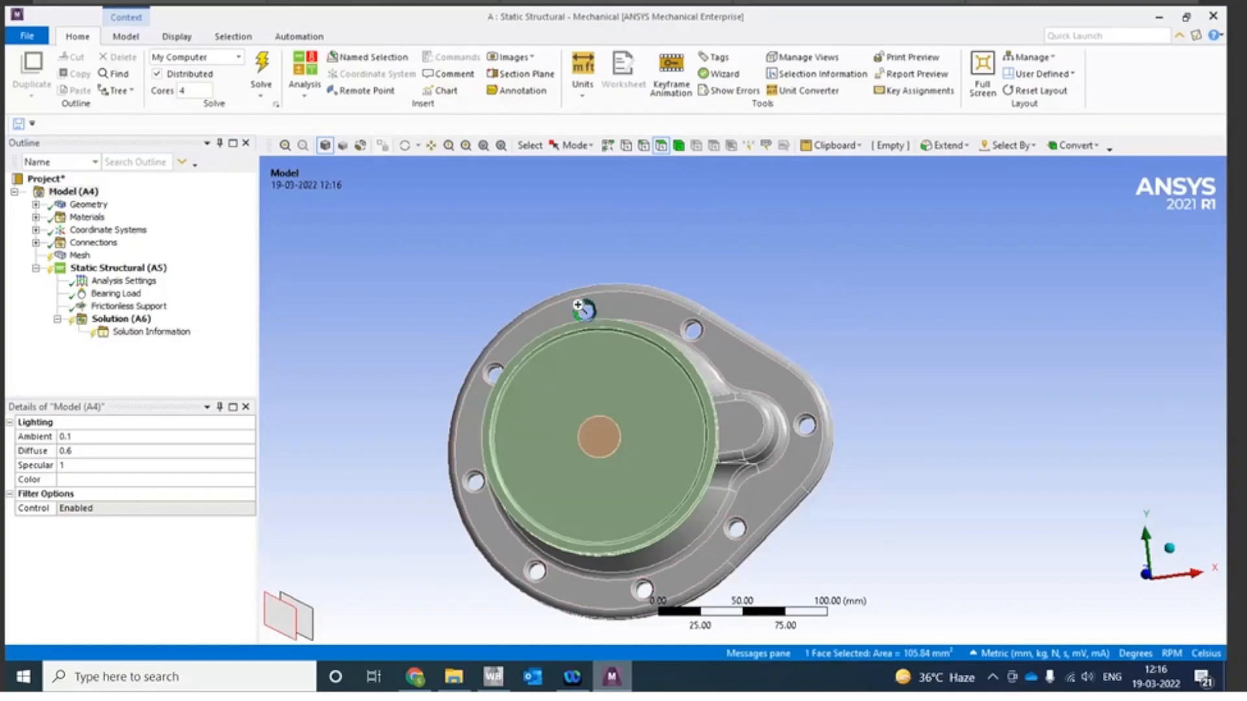
pyautogui.rightClick(584, 311)
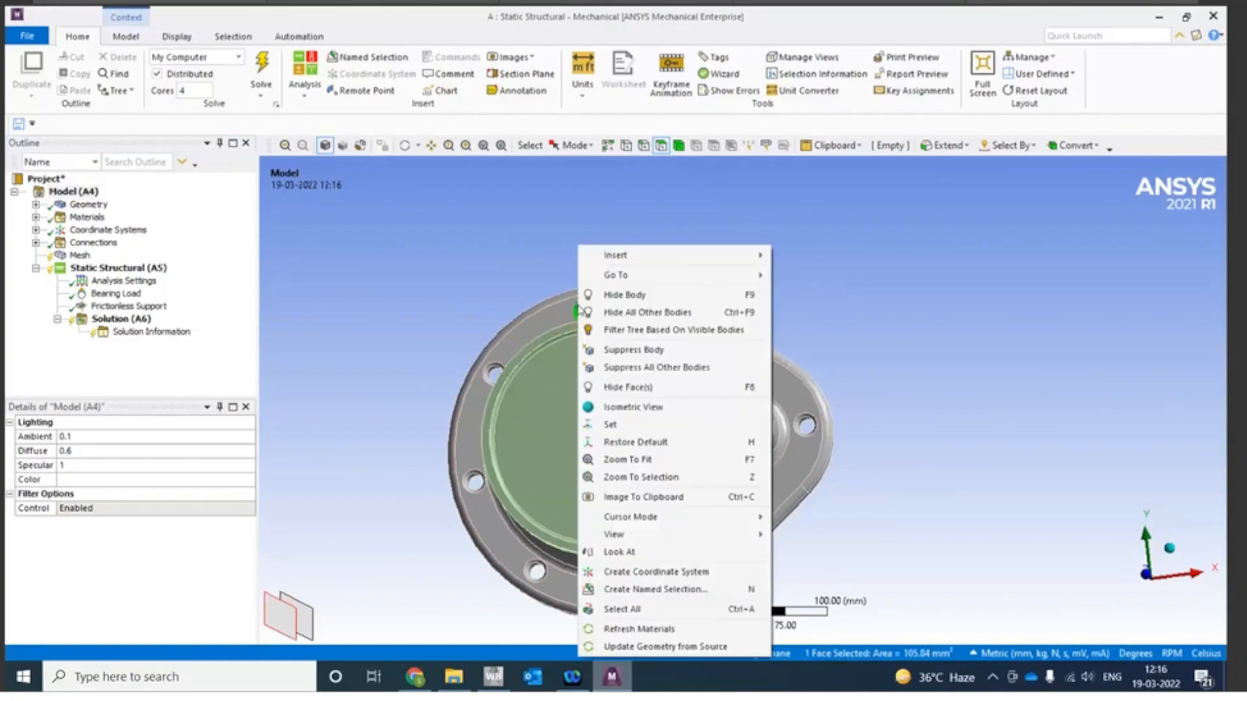
pyautogui.click(661, 590)
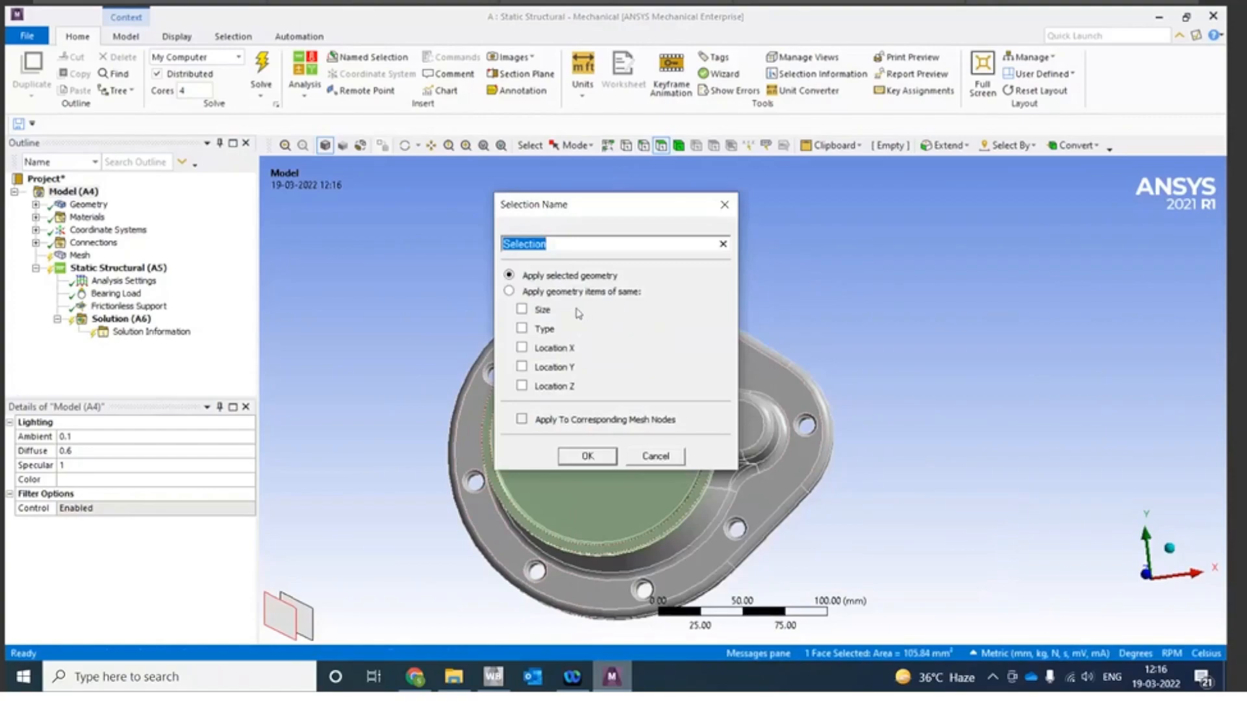
pyautogui.click(523, 311)
pyautogui.click(584, 457)
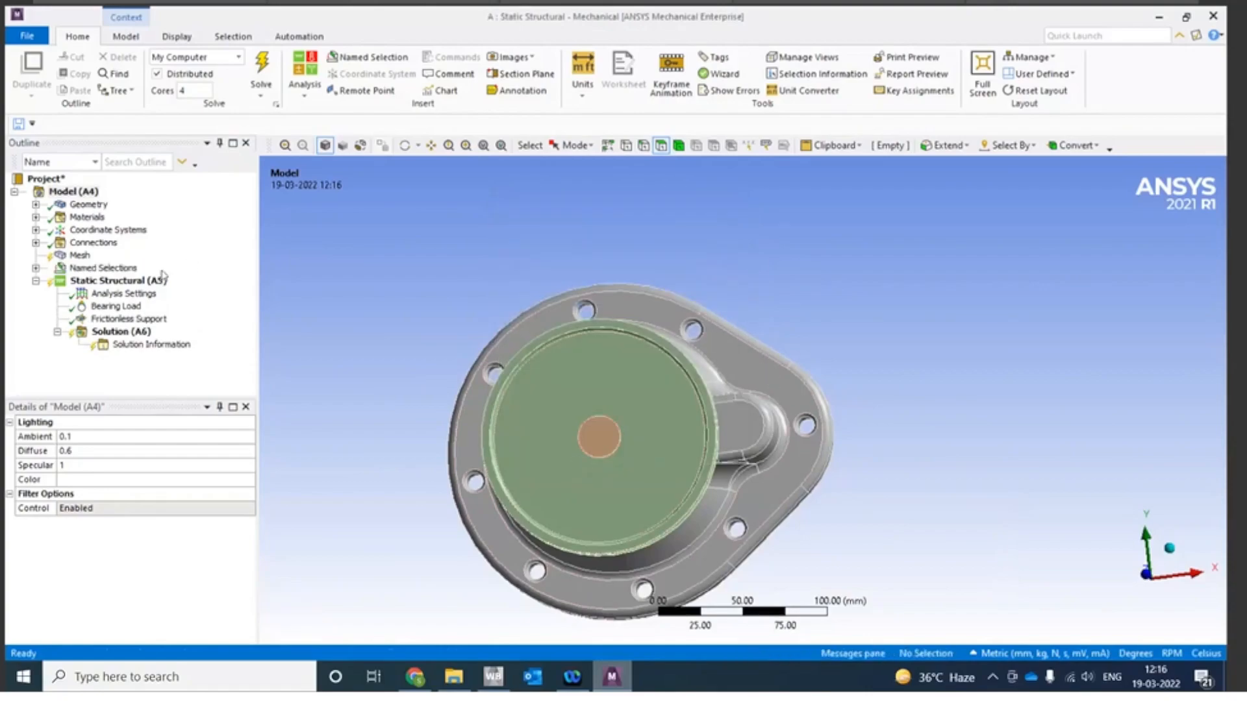
pyautogui.click(35, 267)
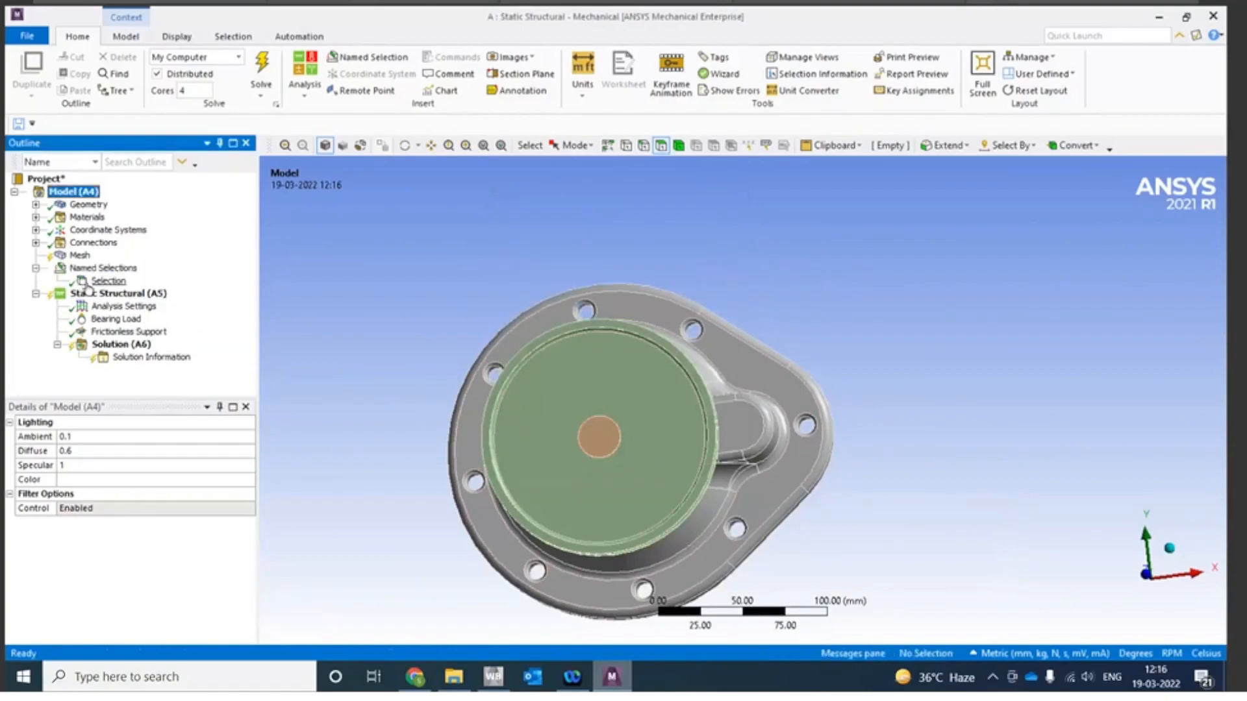
pyautogui.click(106, 281)
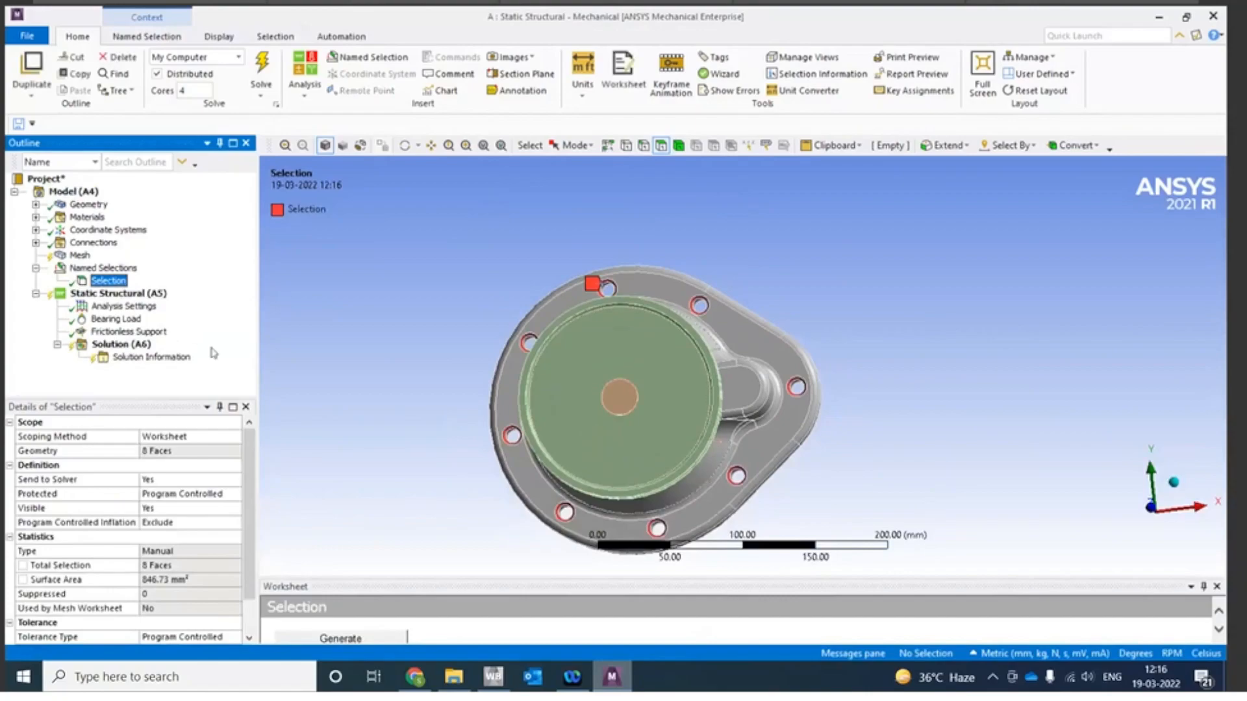
pyautogui.click(35, 268)
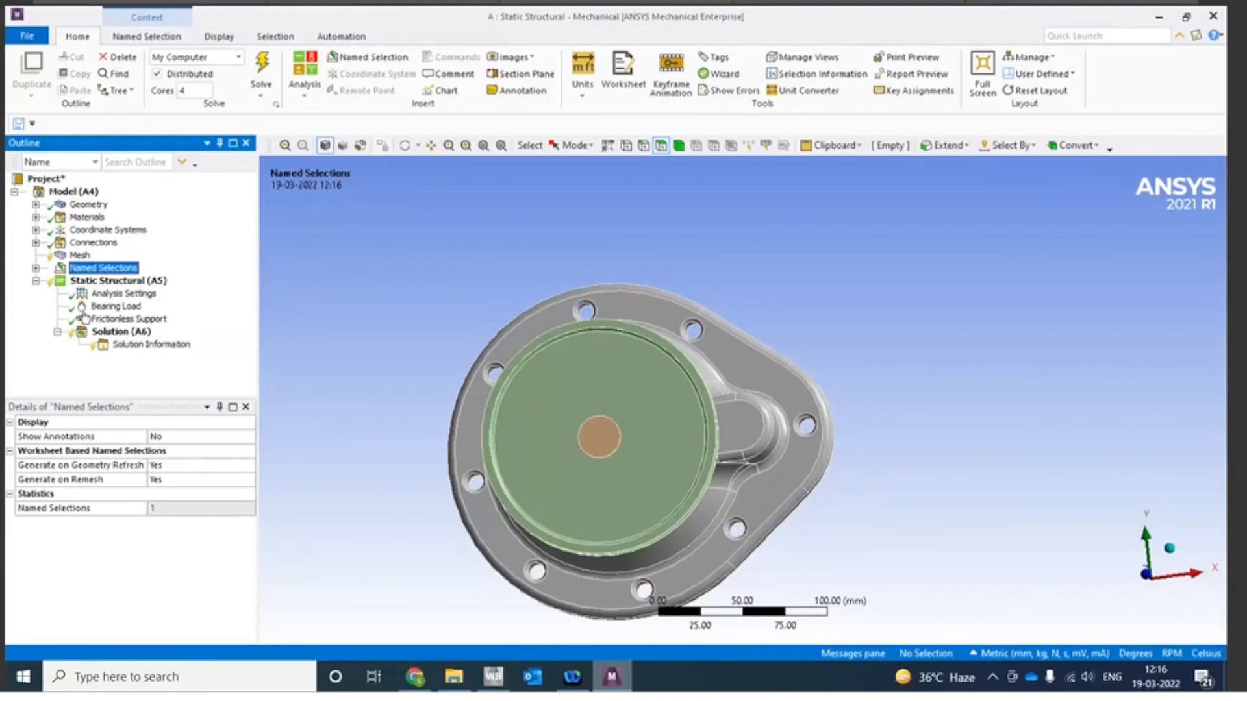
# Step: Insert a second Frictionless Support into the static structural analysis
pyautogui.click(131, 286)
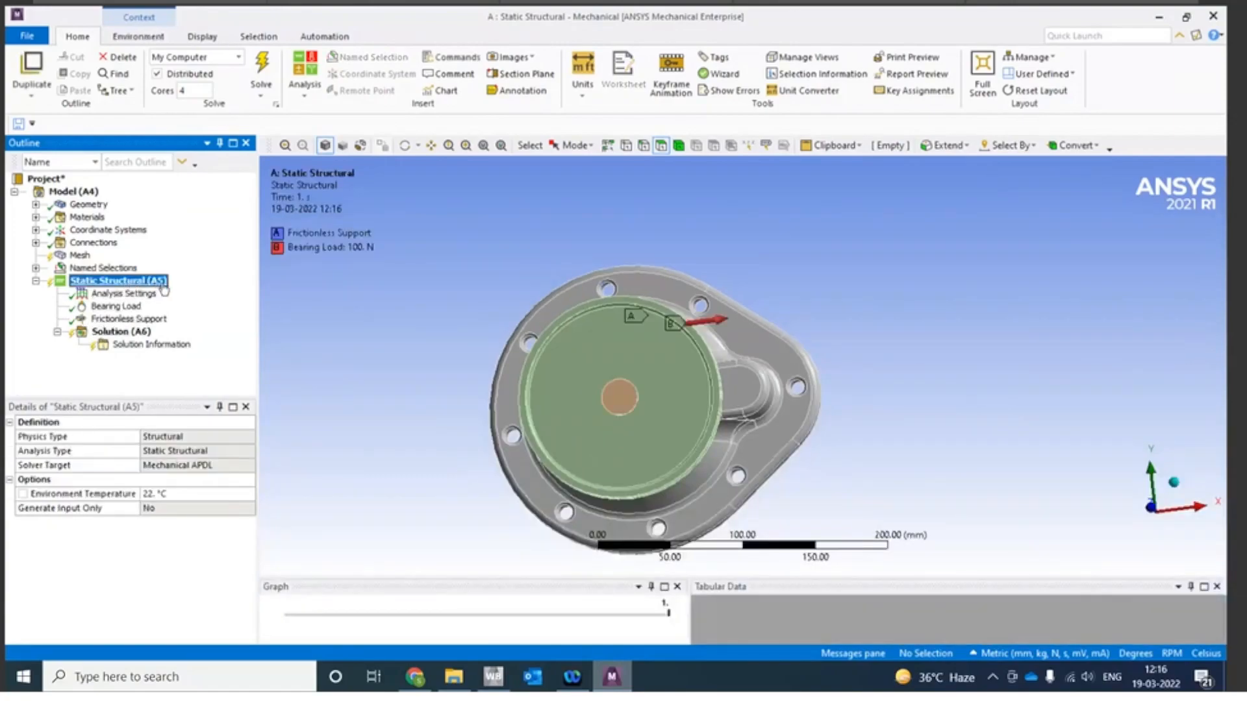
pyautogui.rightClick(164, 291)
pyautogui.moveTo(227, 299)
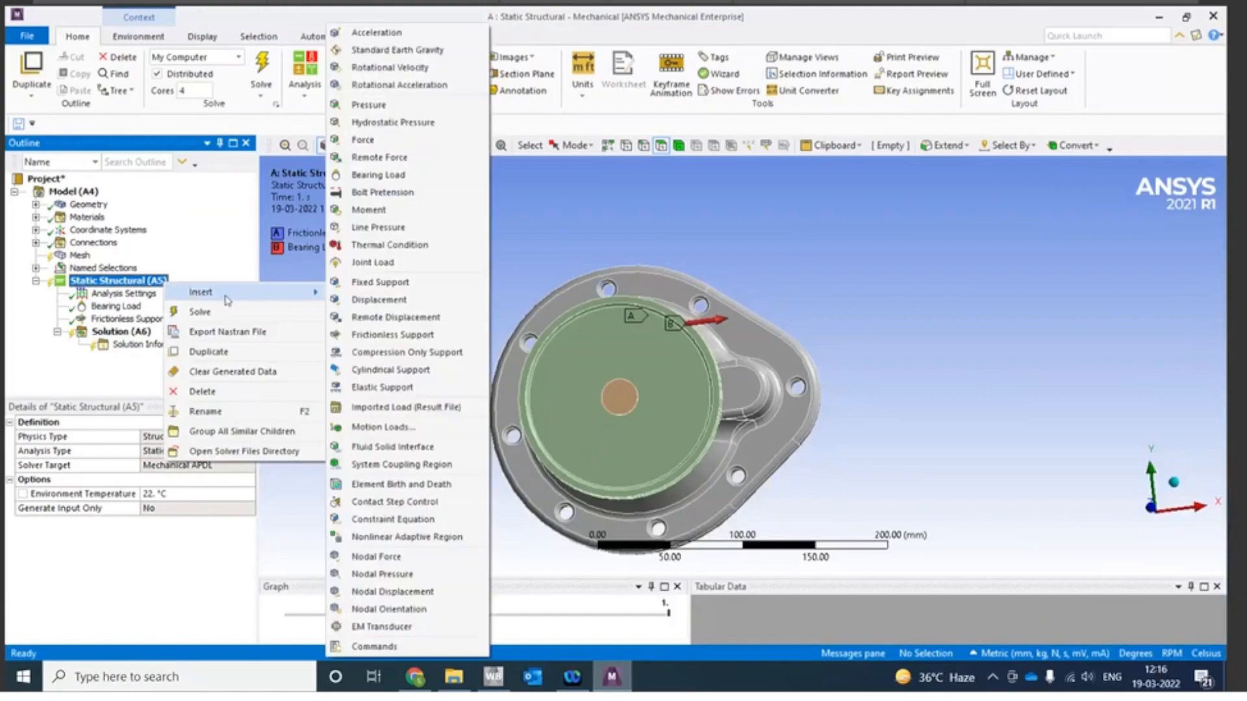
pyautogui.click(381, 335)
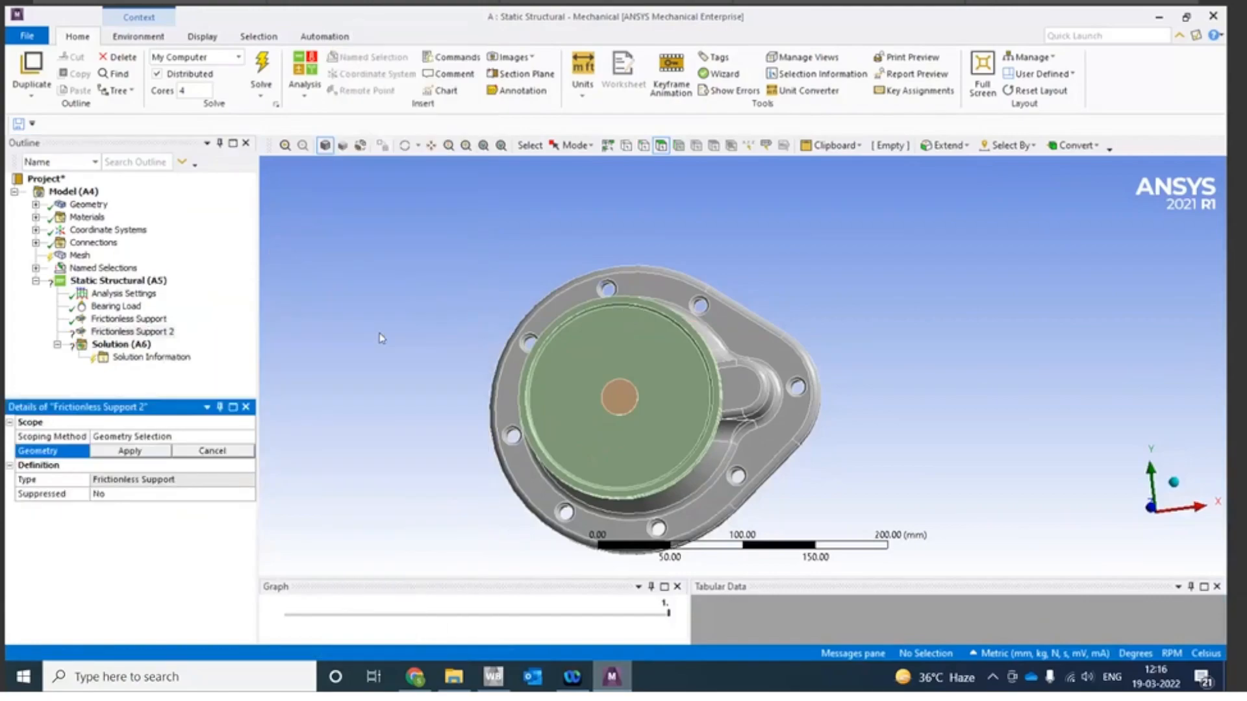
pyautogui.click(134, 332)
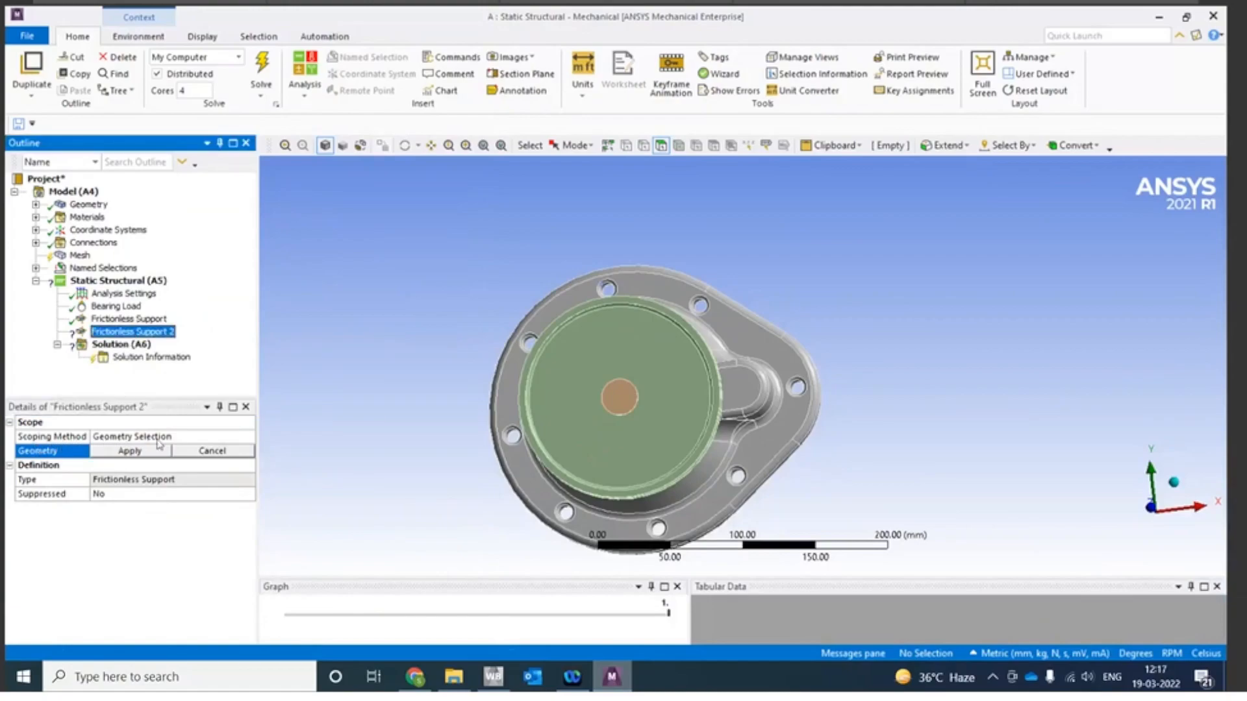
# Step: Scope the second frictionless support by Named Selection, using the bolt-hole set "Selection"
pyautogui.click(190, 437)
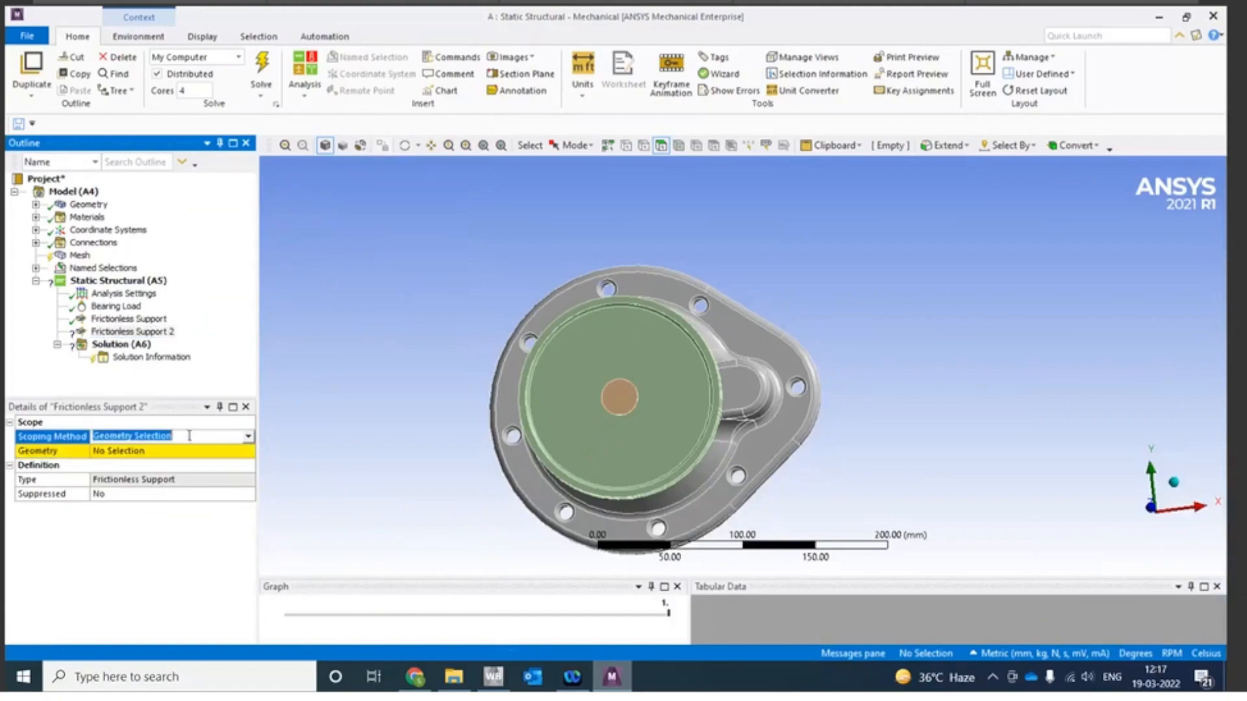
pyautogui.click(249, 439)
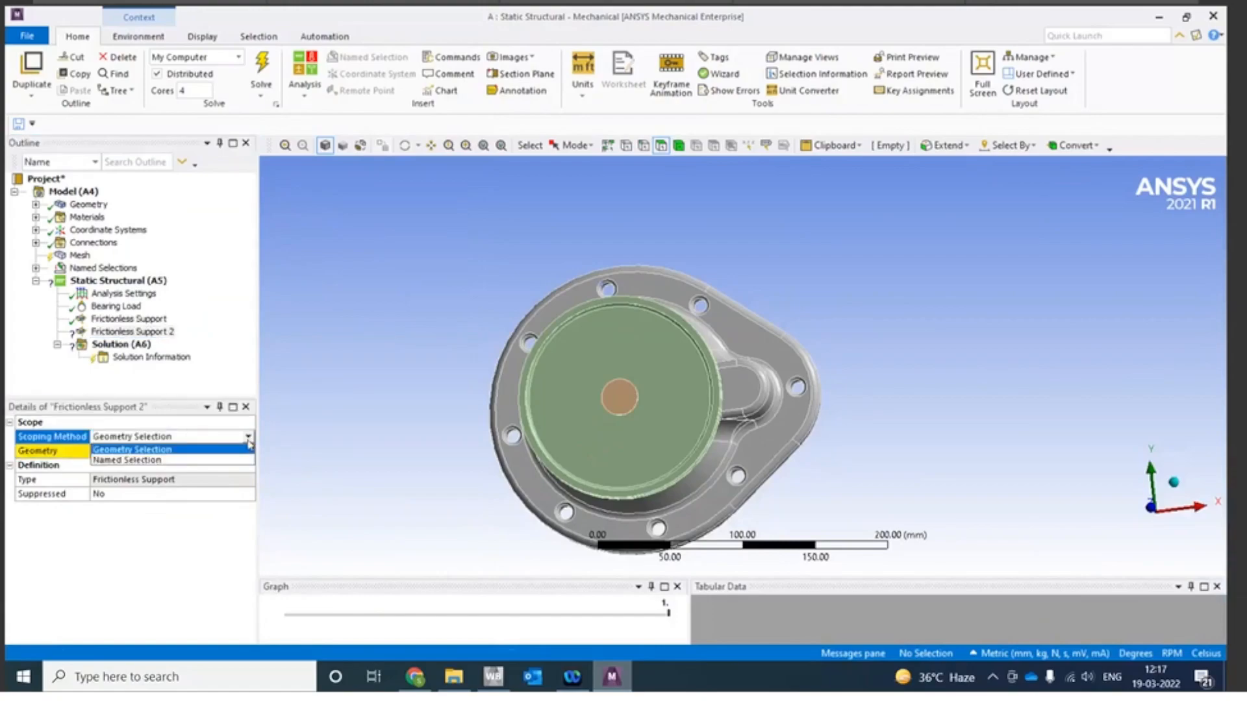
pyautogui.click(151, 460)
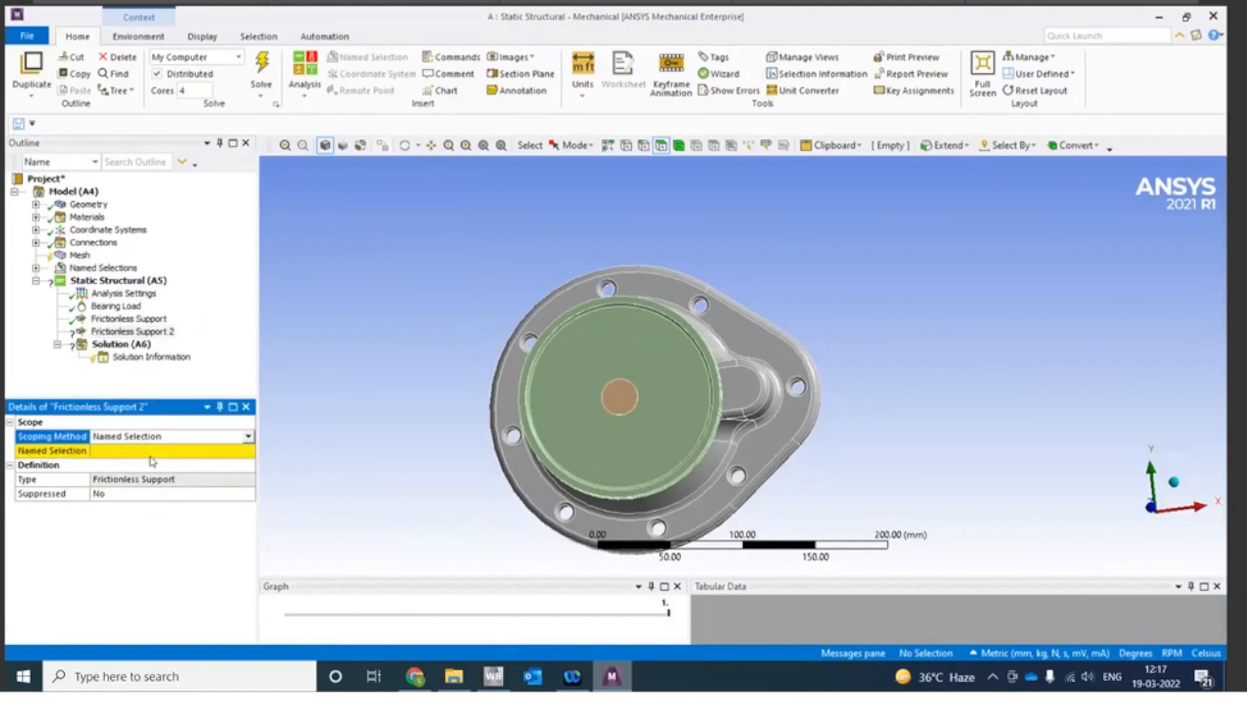
pyautogui.click(162, 457)
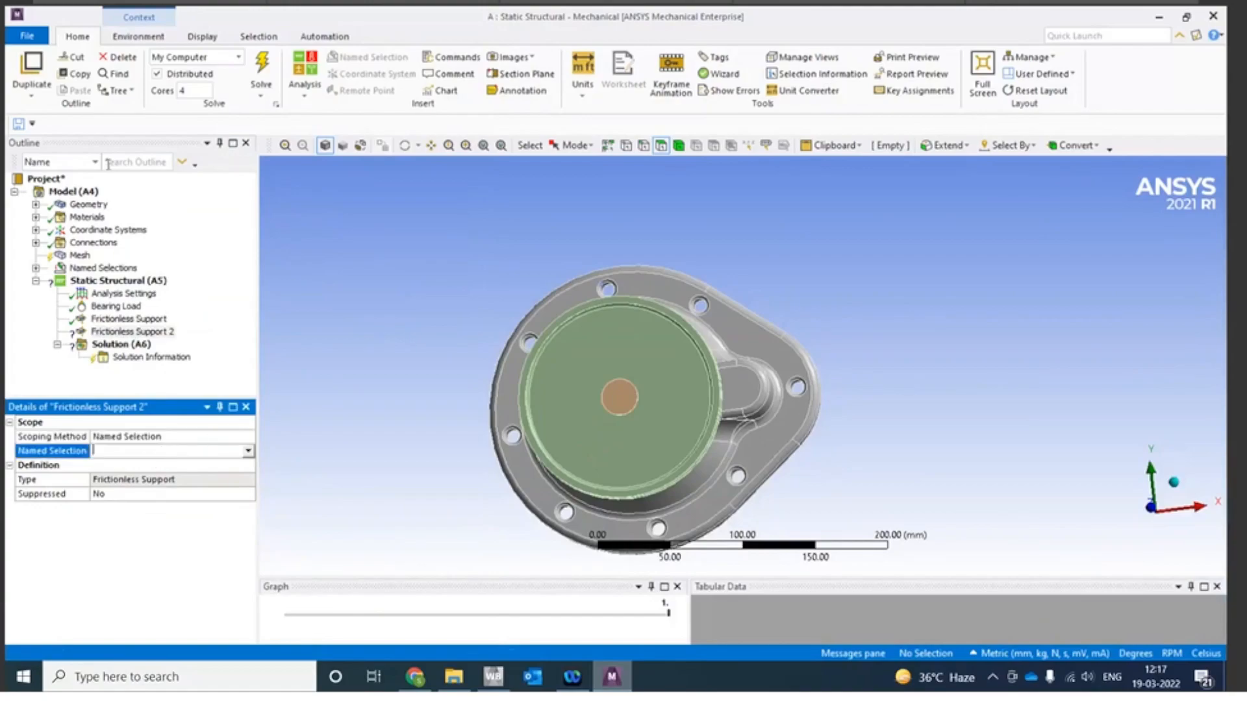
pyautogui.click(248, 453)
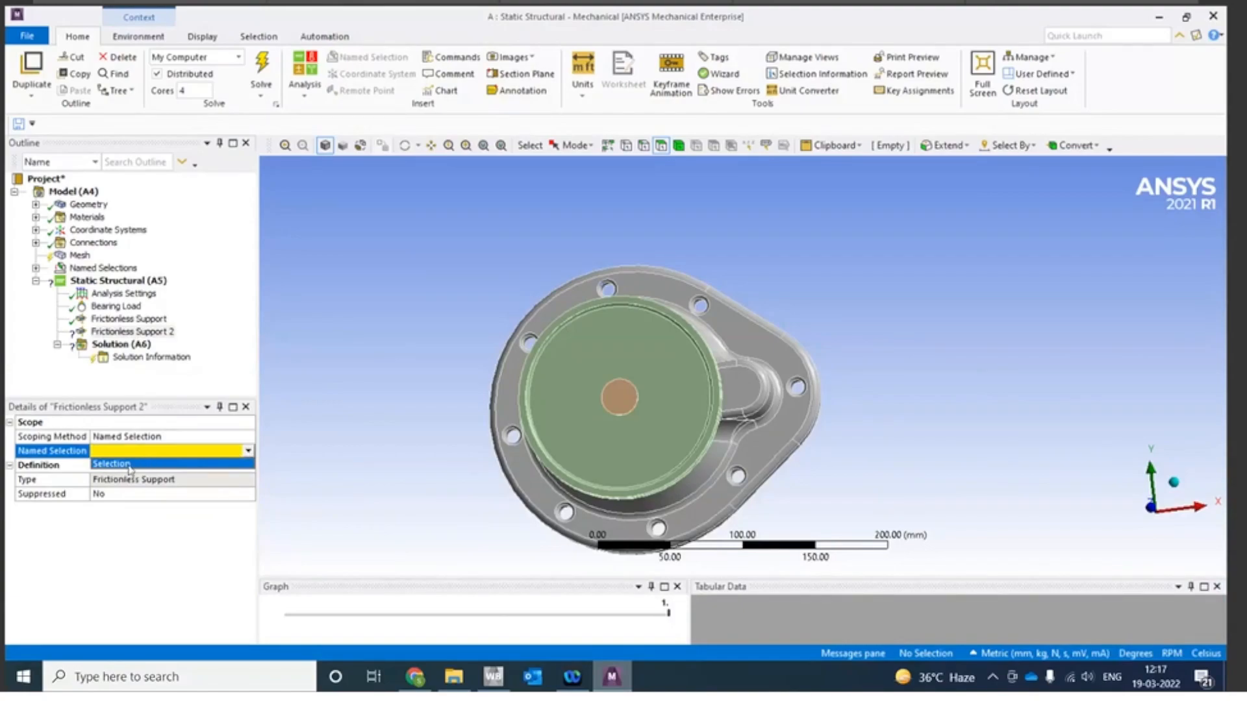
pyautogui.click(130, 465)
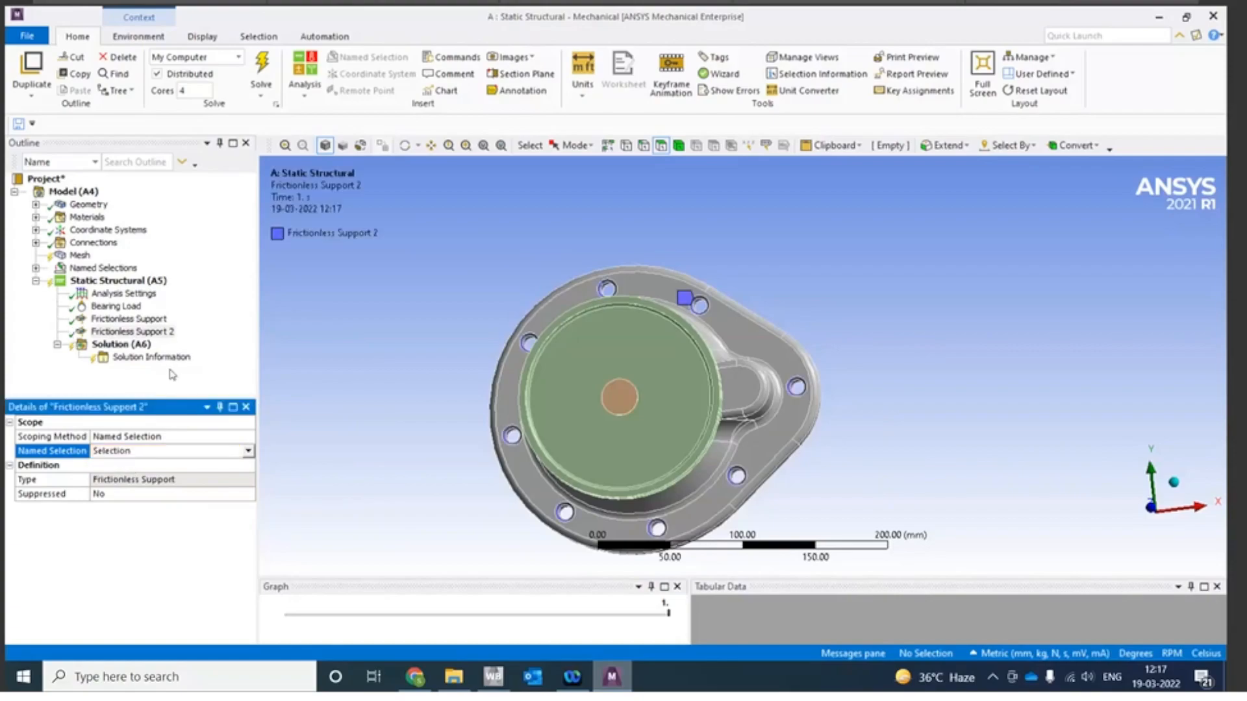
# Step: Review the bearing load and both frictionless supports in isometric view, and the weak springs option in the analysis settings
pyautogui.click(130, 307)
pyautogui.click(1173, 482)
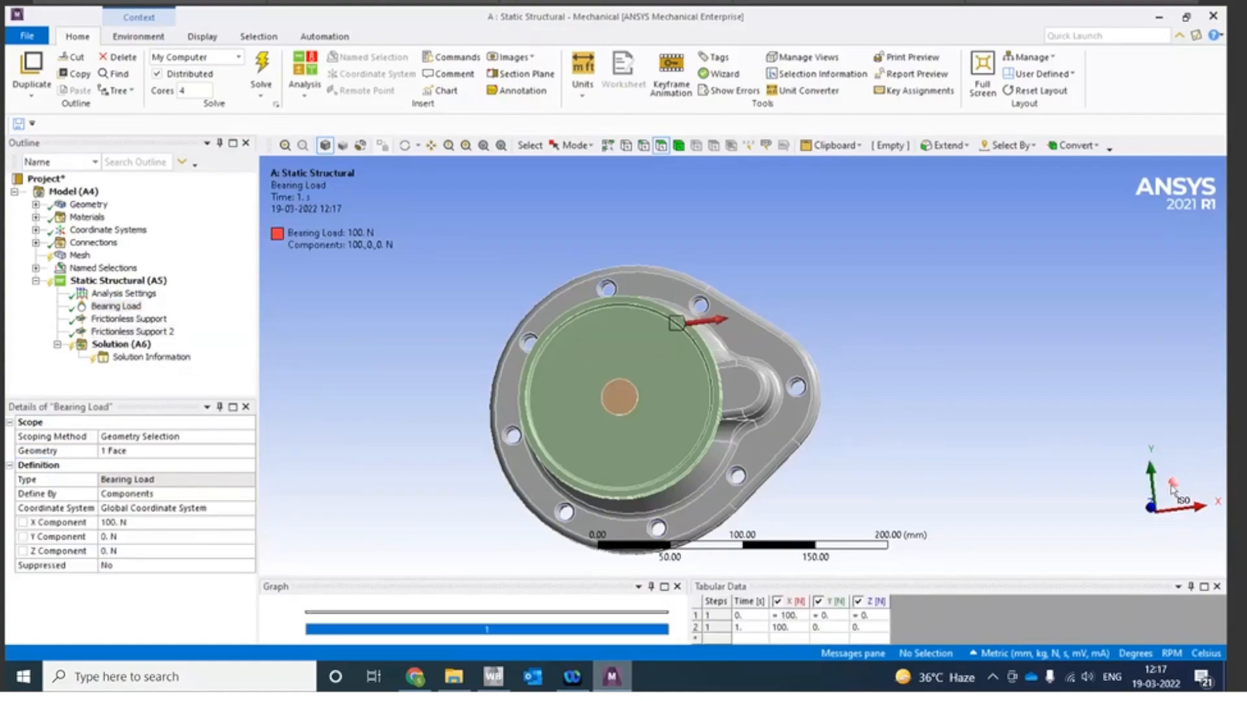
pyautogui.click(118, 320)
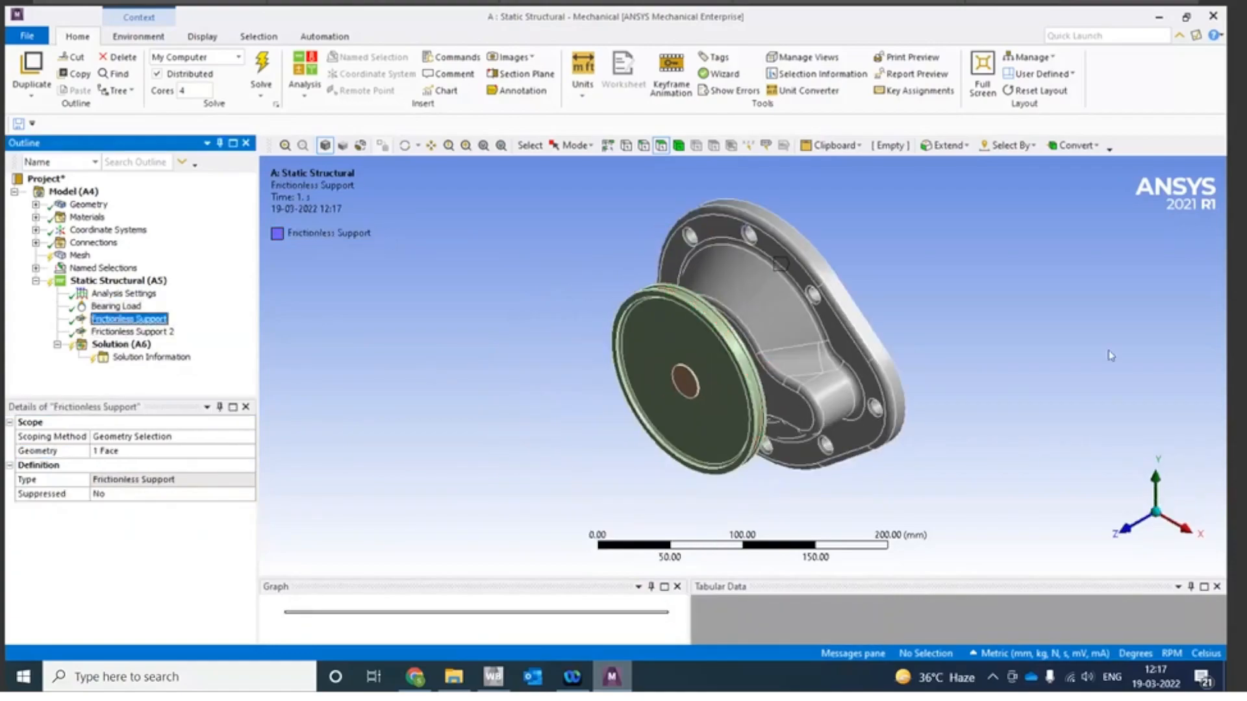
pyautogui.click(135, 332)
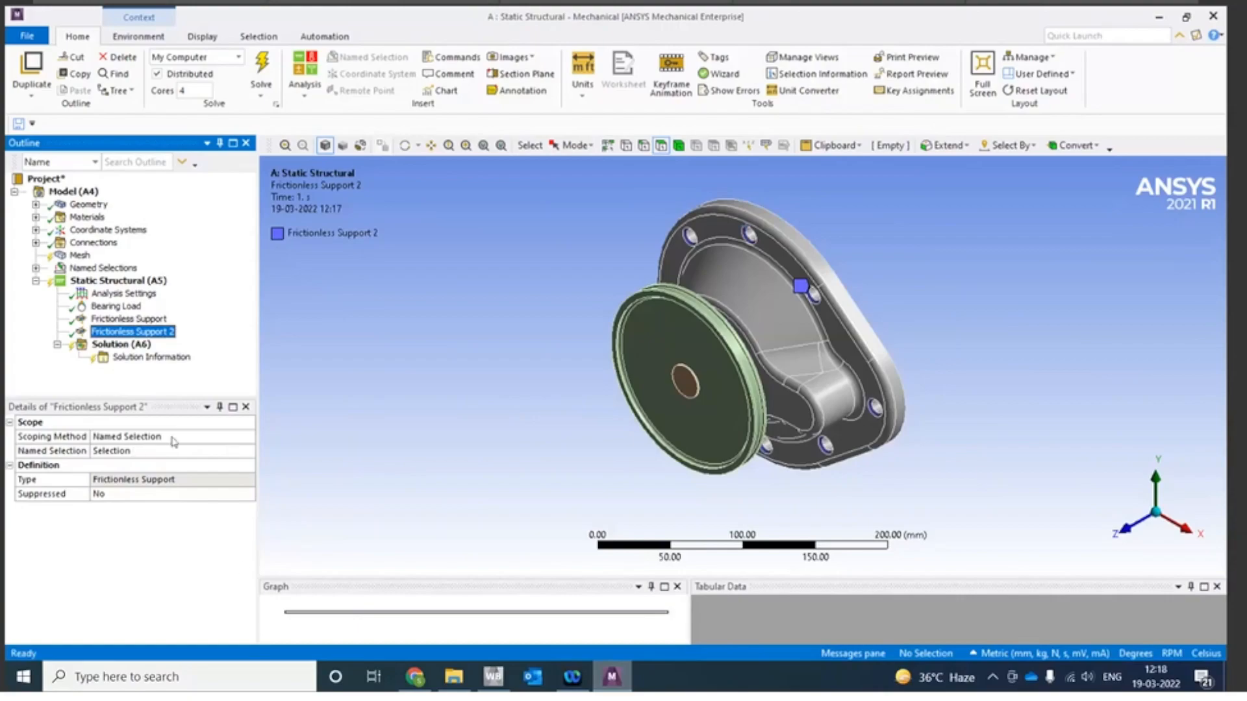
pyautogui.click(124, 295)
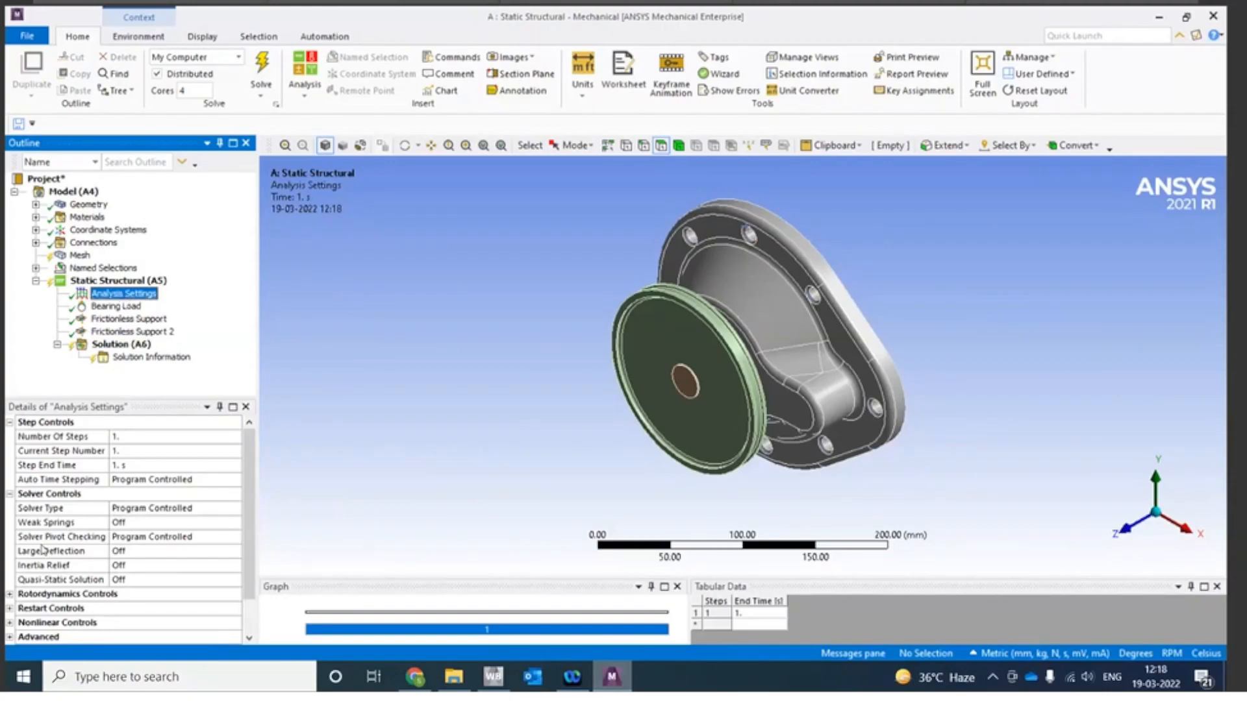
pyautogui.click(65, 523)
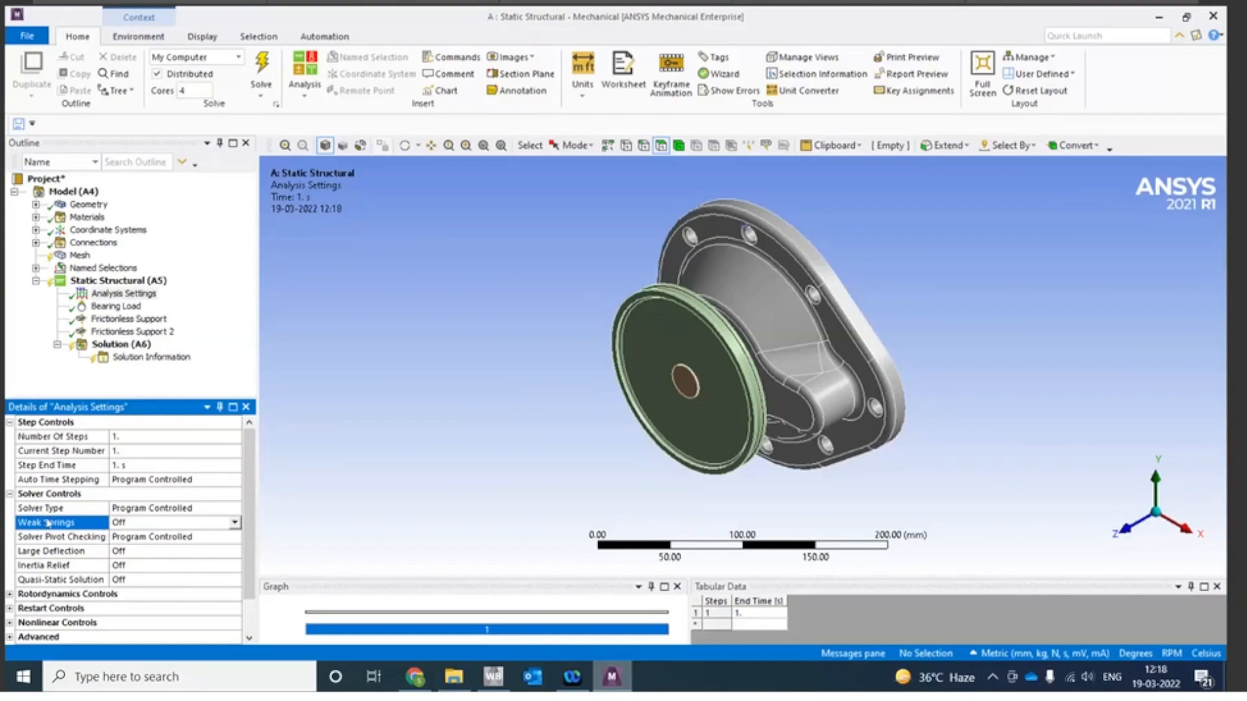
# Step: Solve the static structural analysis
pyautogui.click(121, 344)
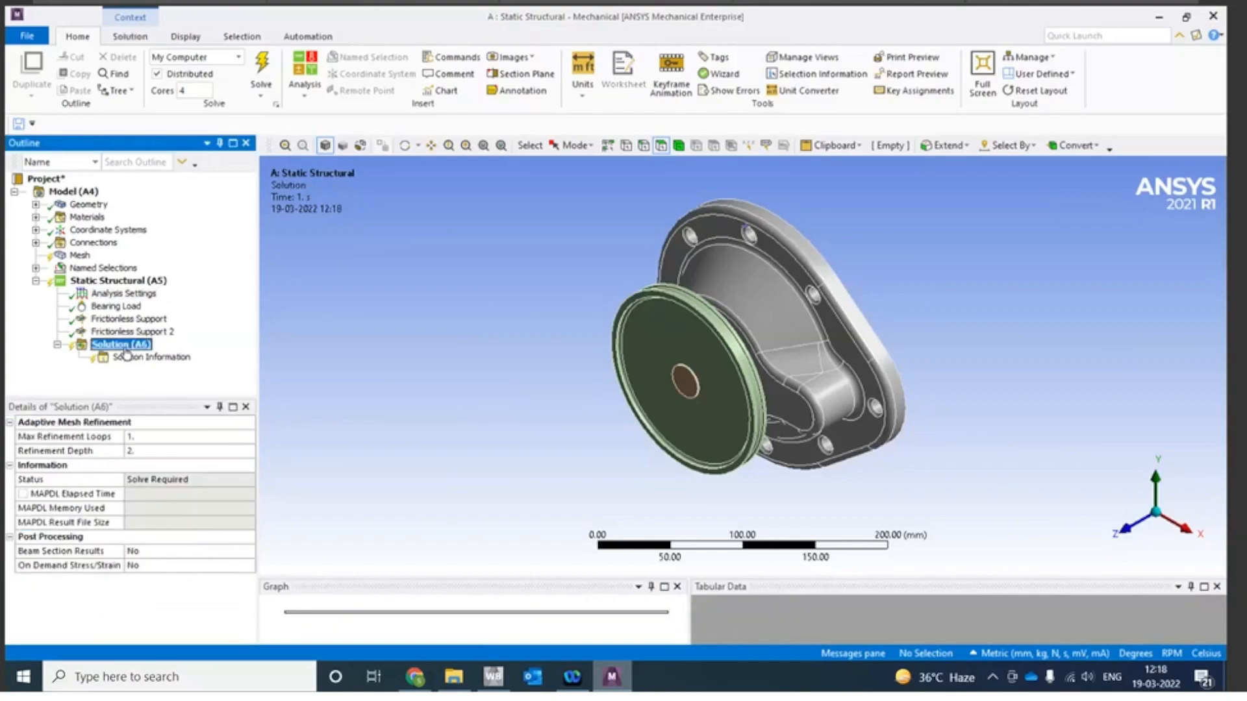
pyautogui.click(263, 68)
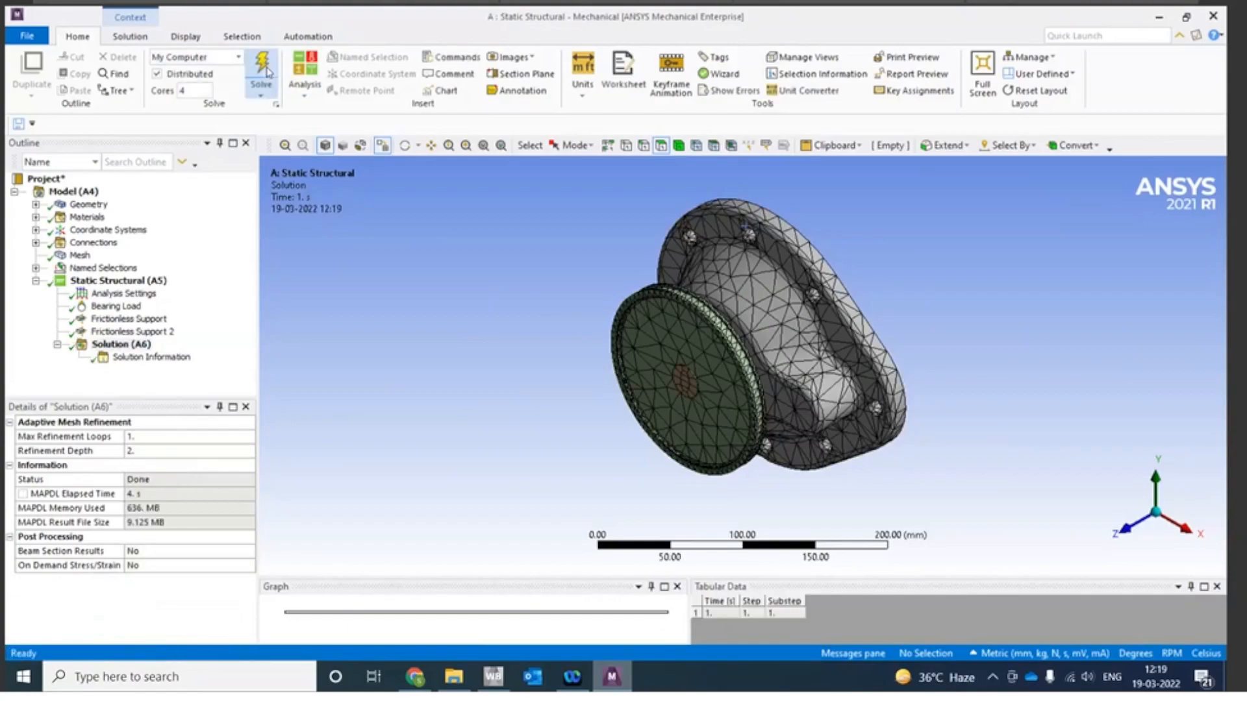
# Step: Insert a Total Deformation result for all bodies under the static structural solution
pyautogui.click(137, 348)
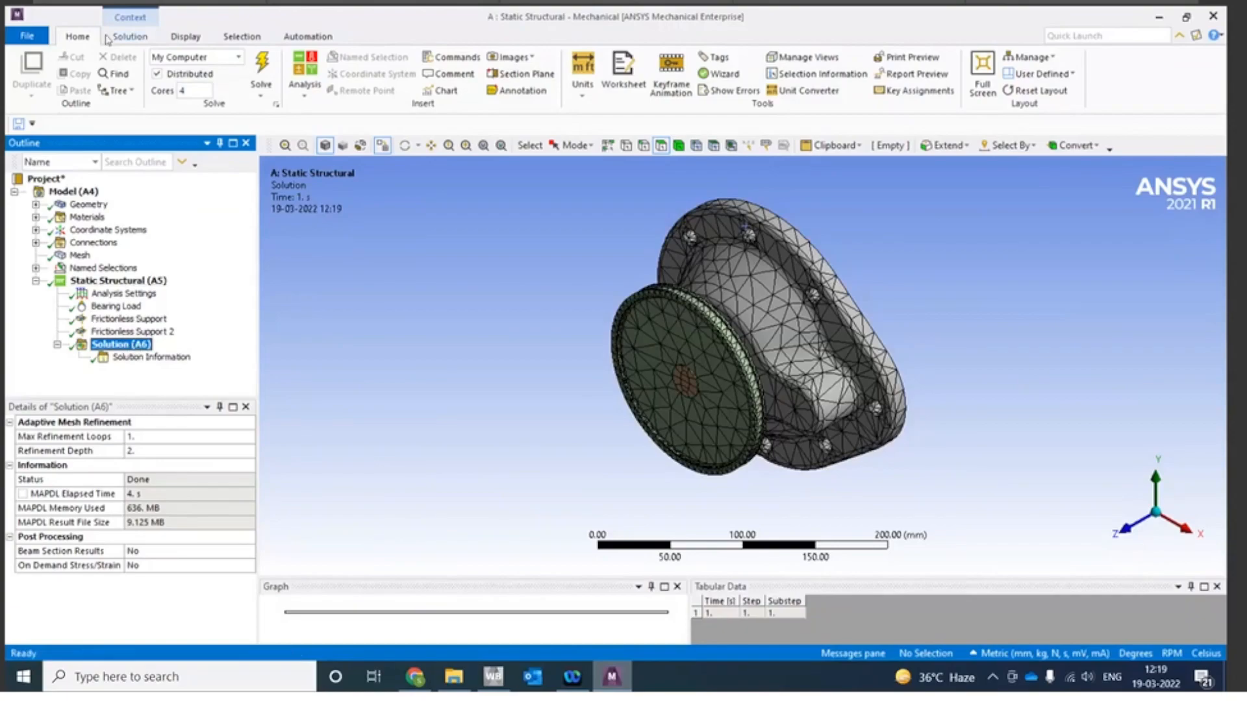
pyautogui.click(131, 36)
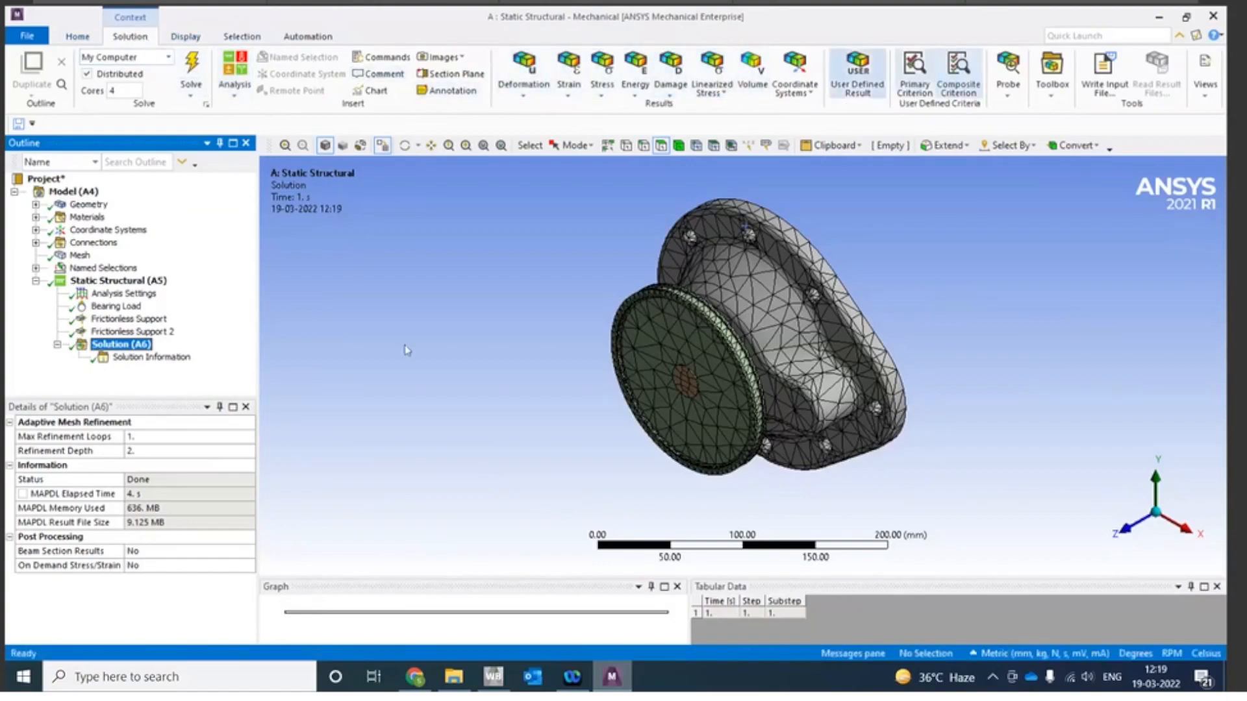
pyautogui.rightClick(125, 346)
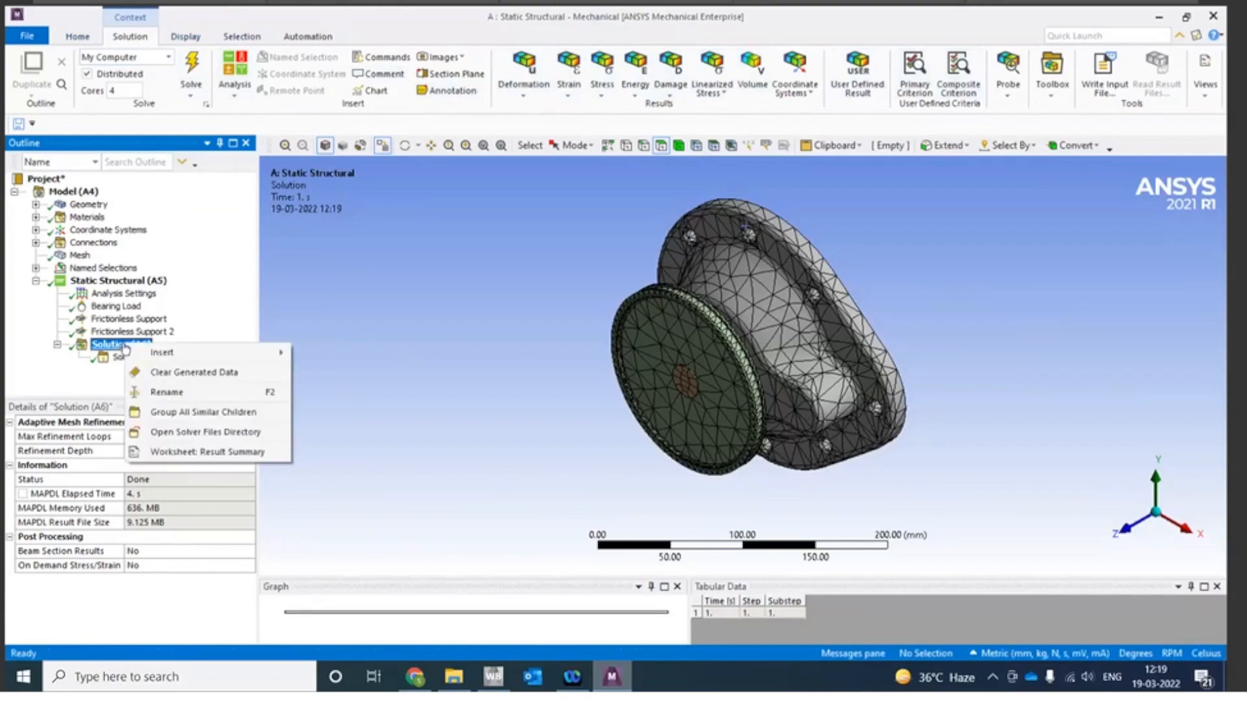
pyautogui.moveTo(243, 356)
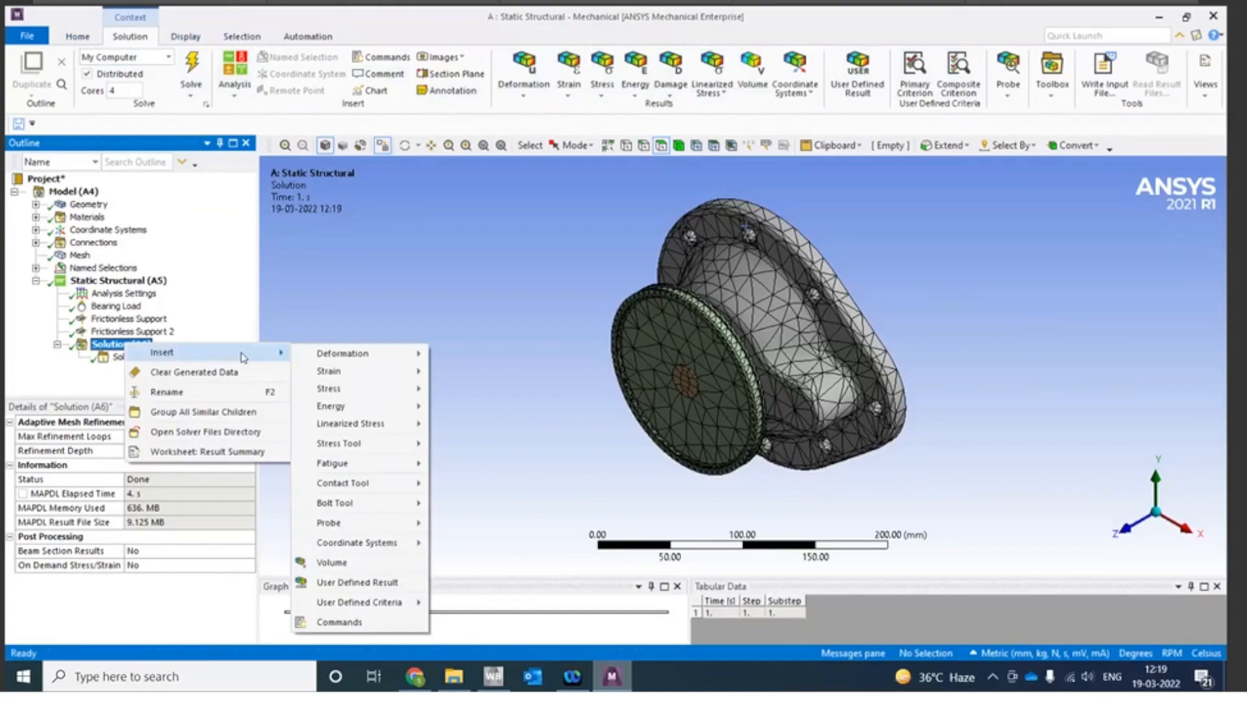
pyautogui.moveTo(342, 357)
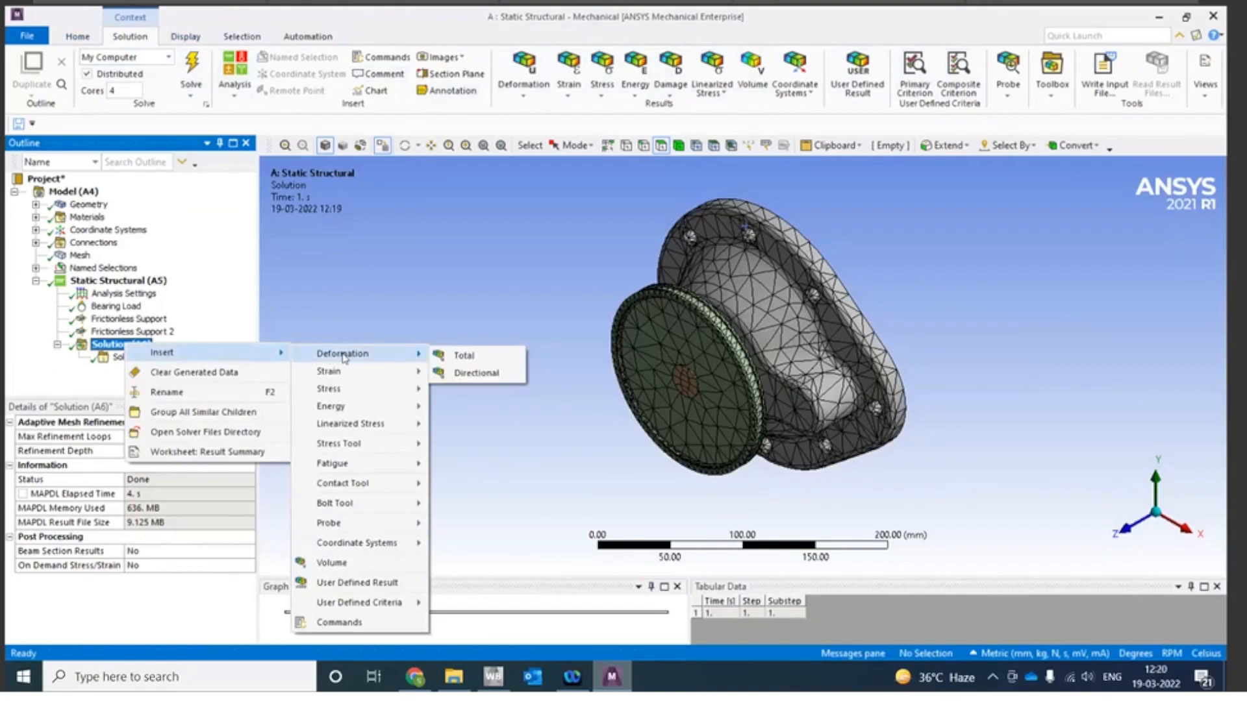
pyautogui.click(450, 357)
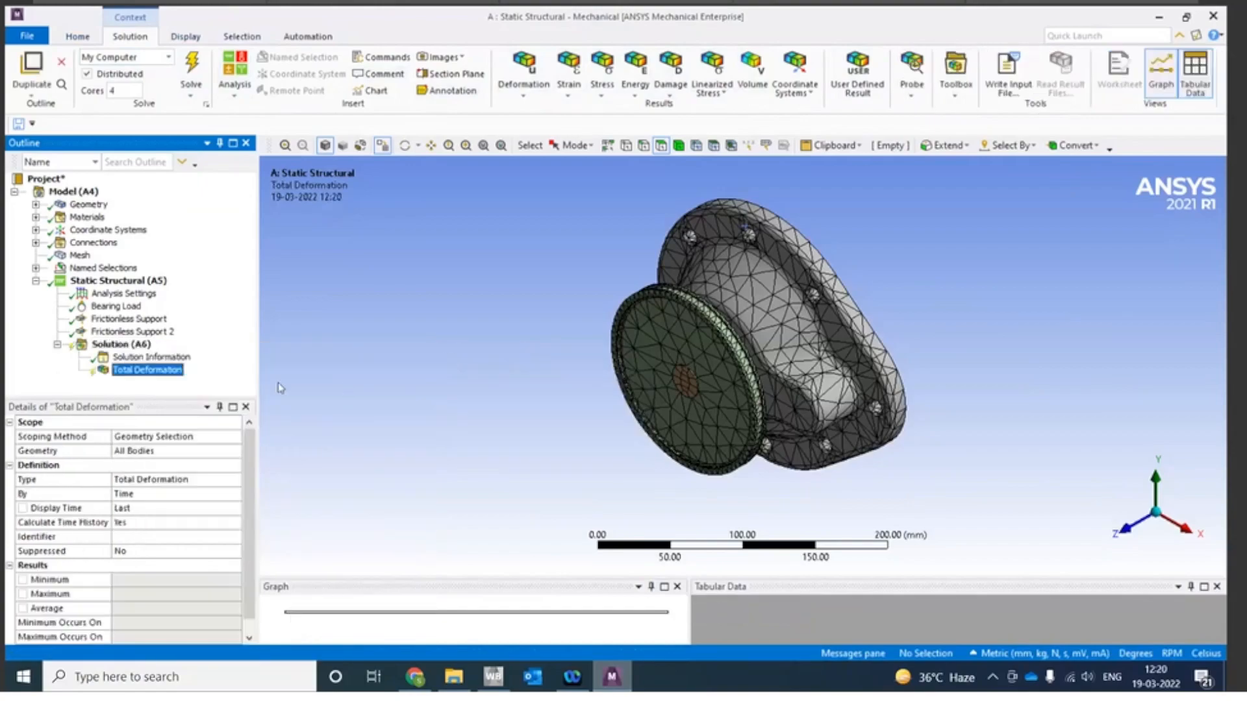
# Step: Insert an Equivalent (von-Mises) Stress result for all bodies and evaluate all results
pyautogui.rightClick(123, 346)
pyautogui.moveTo(168, 355)
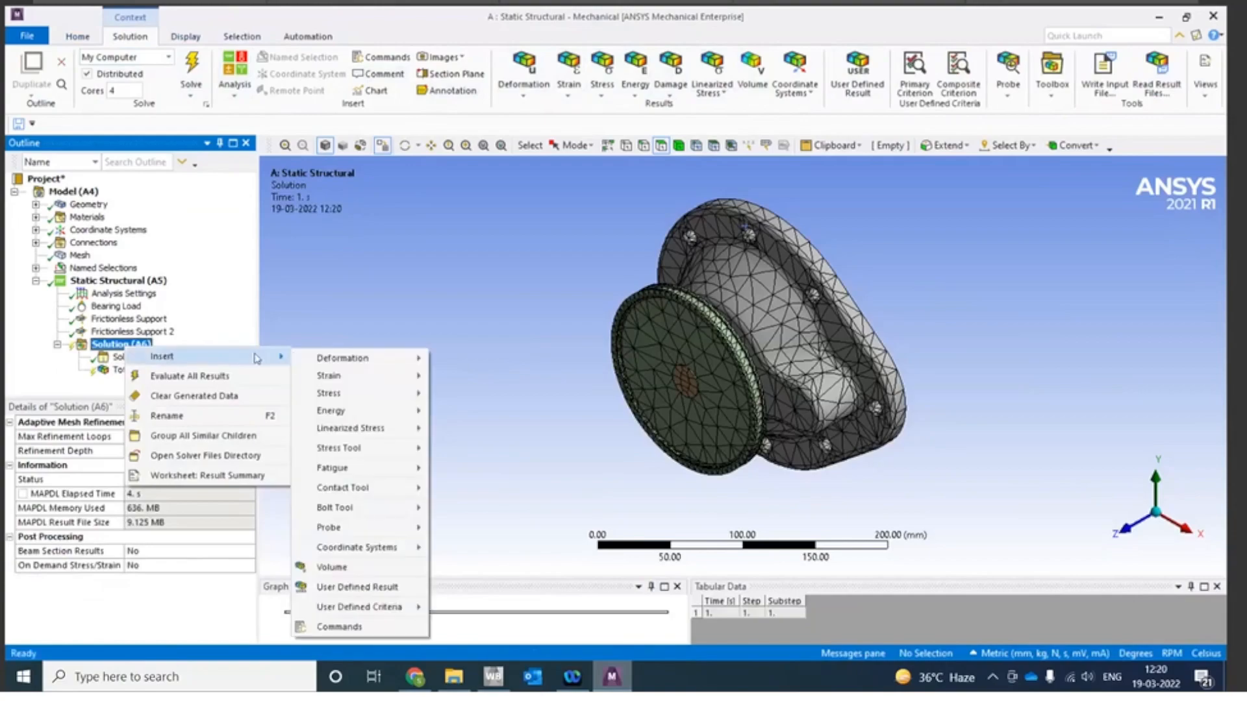
pyautogui.moveTo(363, 393)
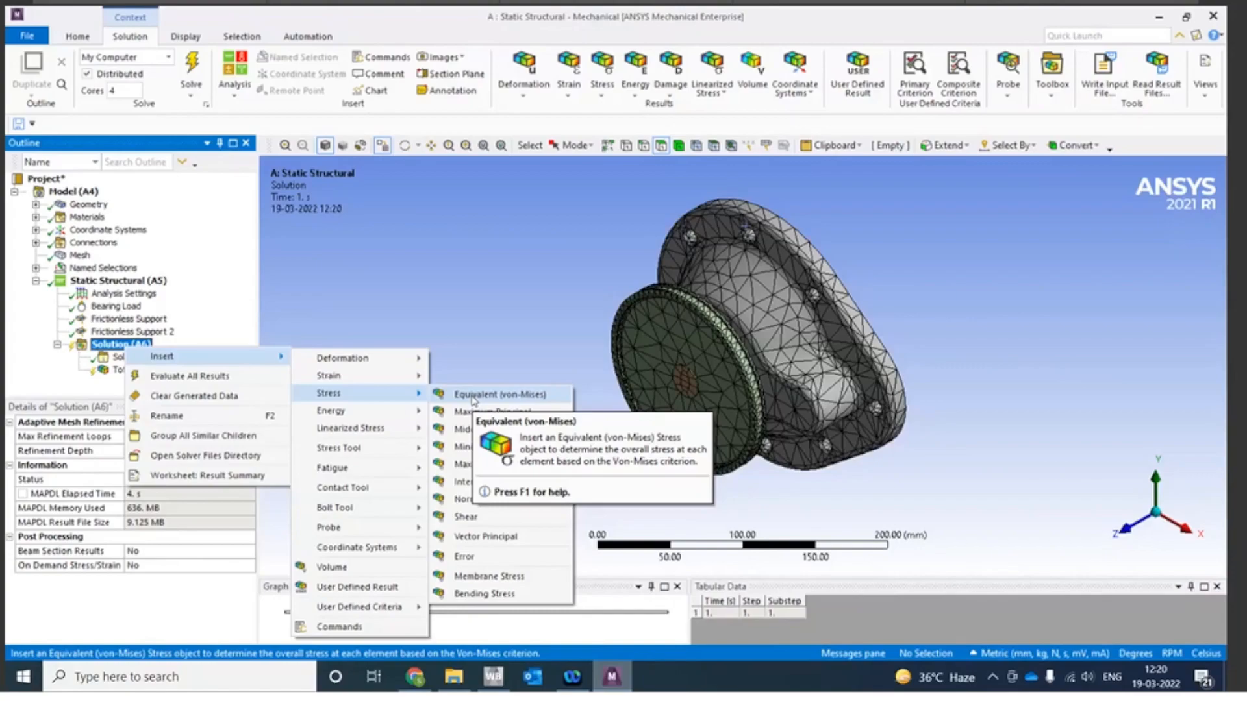
pyautogui.click(473, 397)
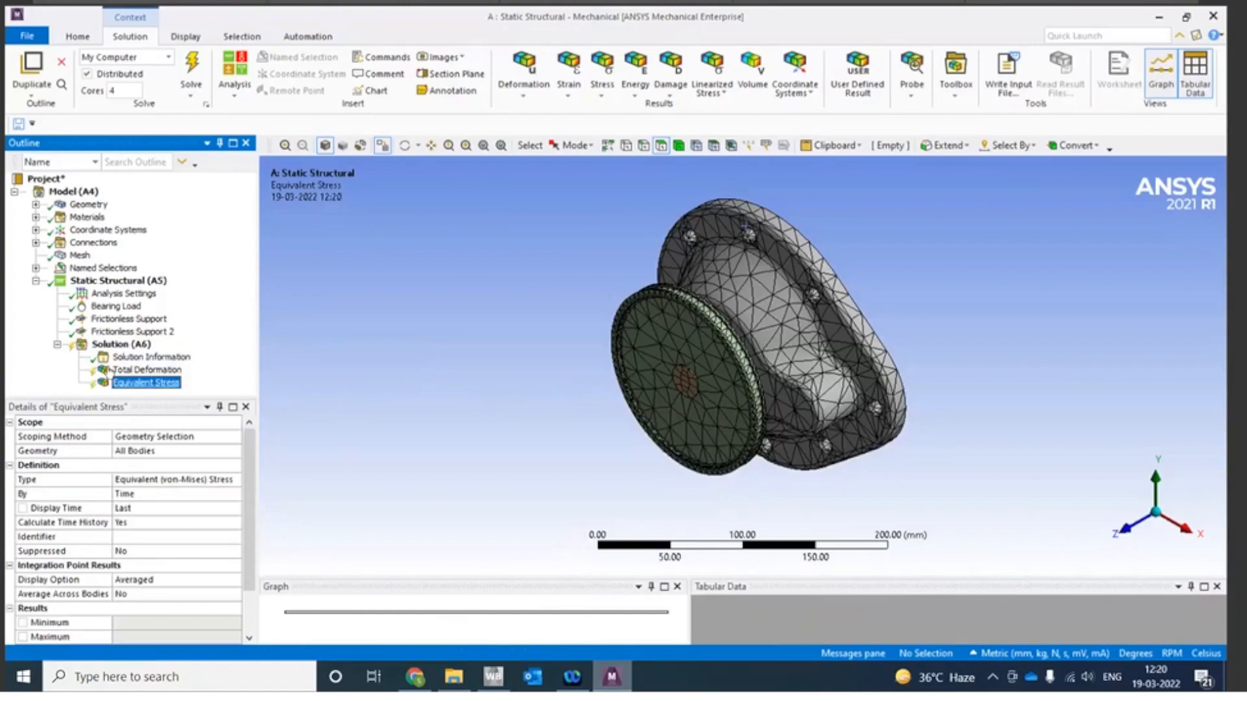
pyautogui.rightClick(116, 348)
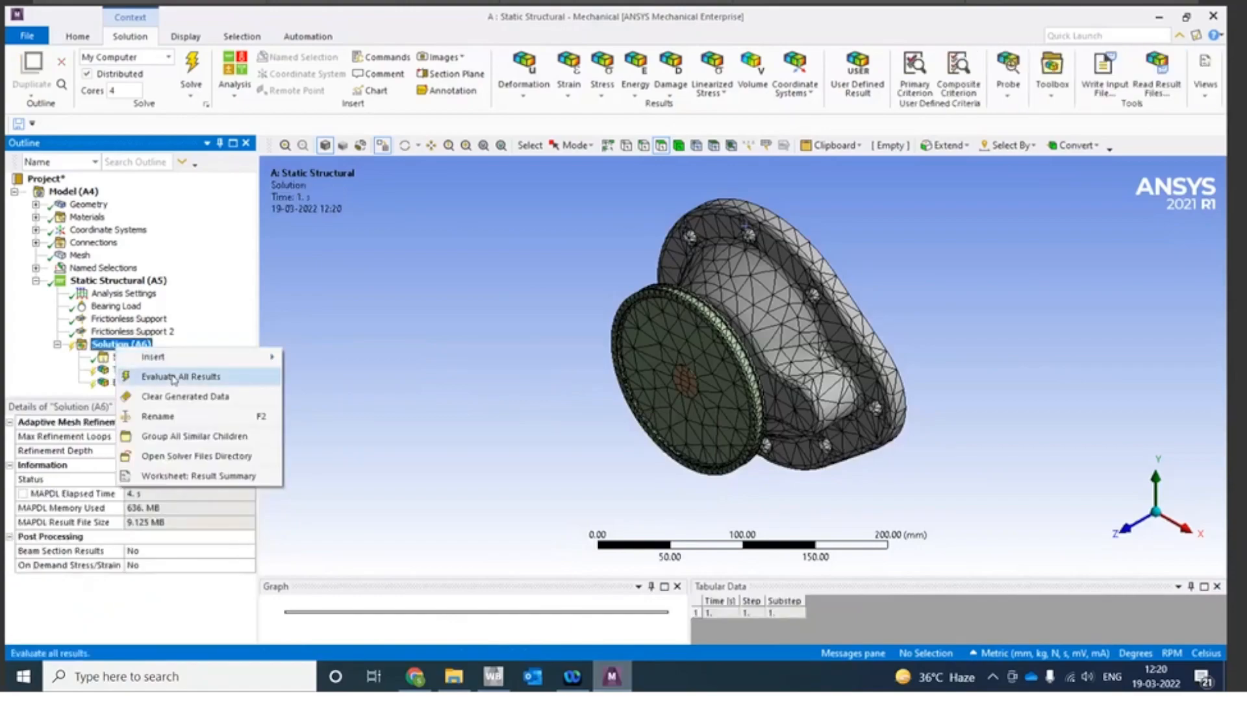
pyautogui.click(159, 378)
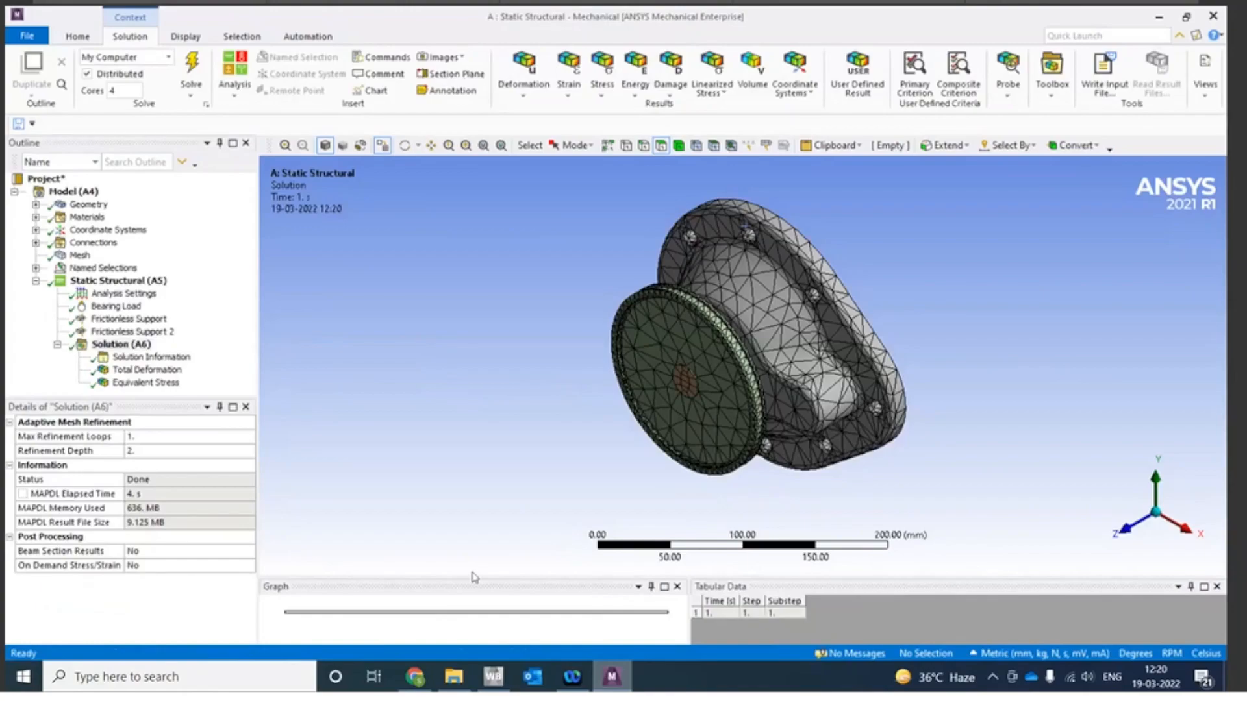
# Step: Display the Total Deformation contours on the whole pump assembly, enlarge the graph area and play the deformation animation
pyautogui.click(147, 370)
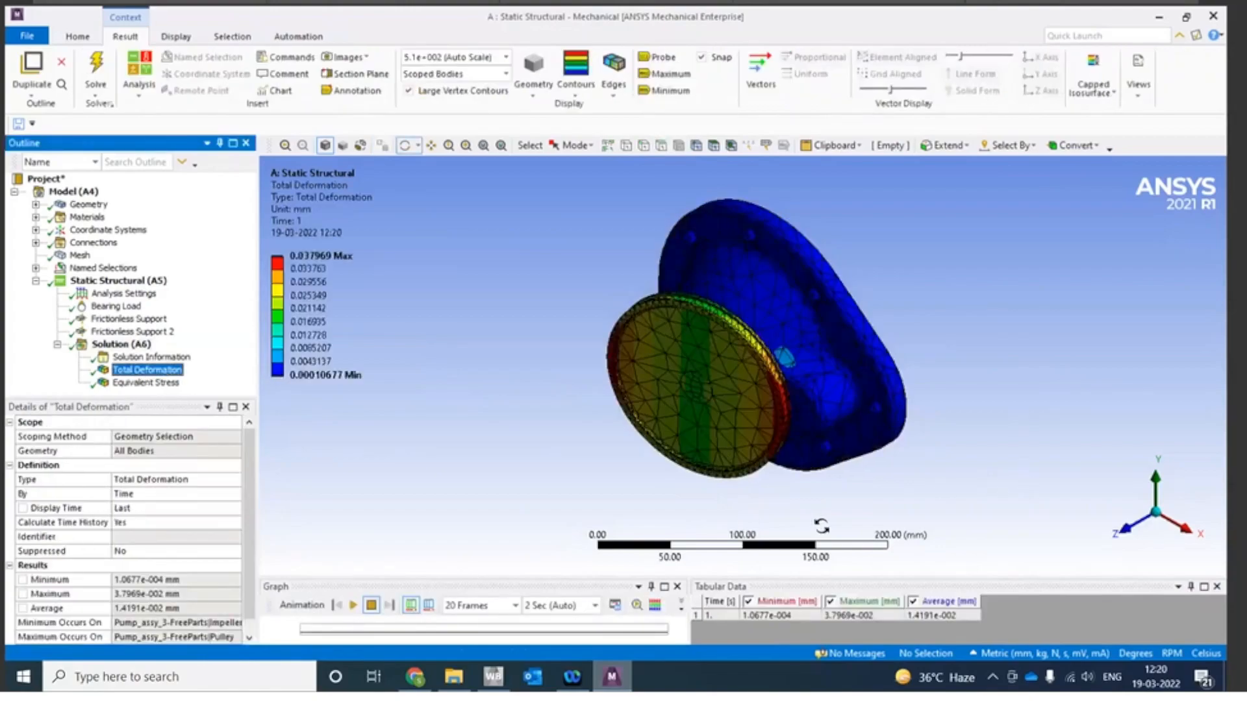
pyautogui.moveTo(822, 526); pyautogui.dragTo(545, 565)
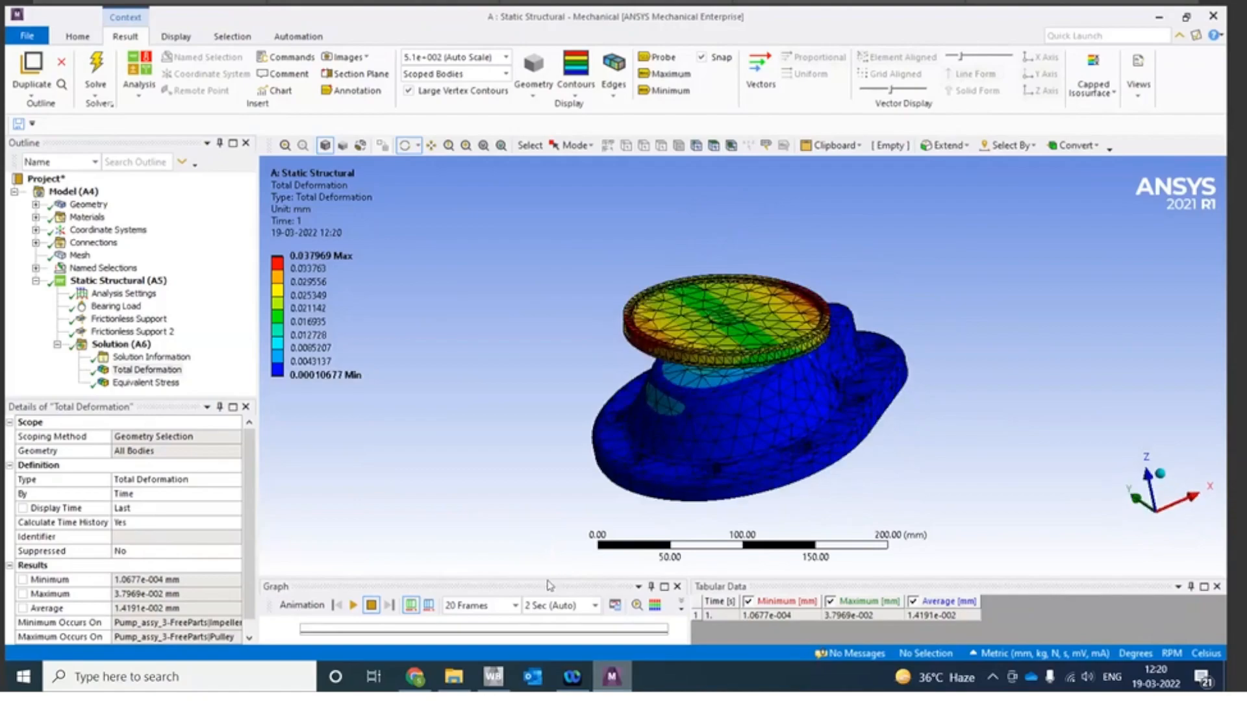
pyautogui.moveTo(546, 578); pyautogui.dragTo(545, 531)
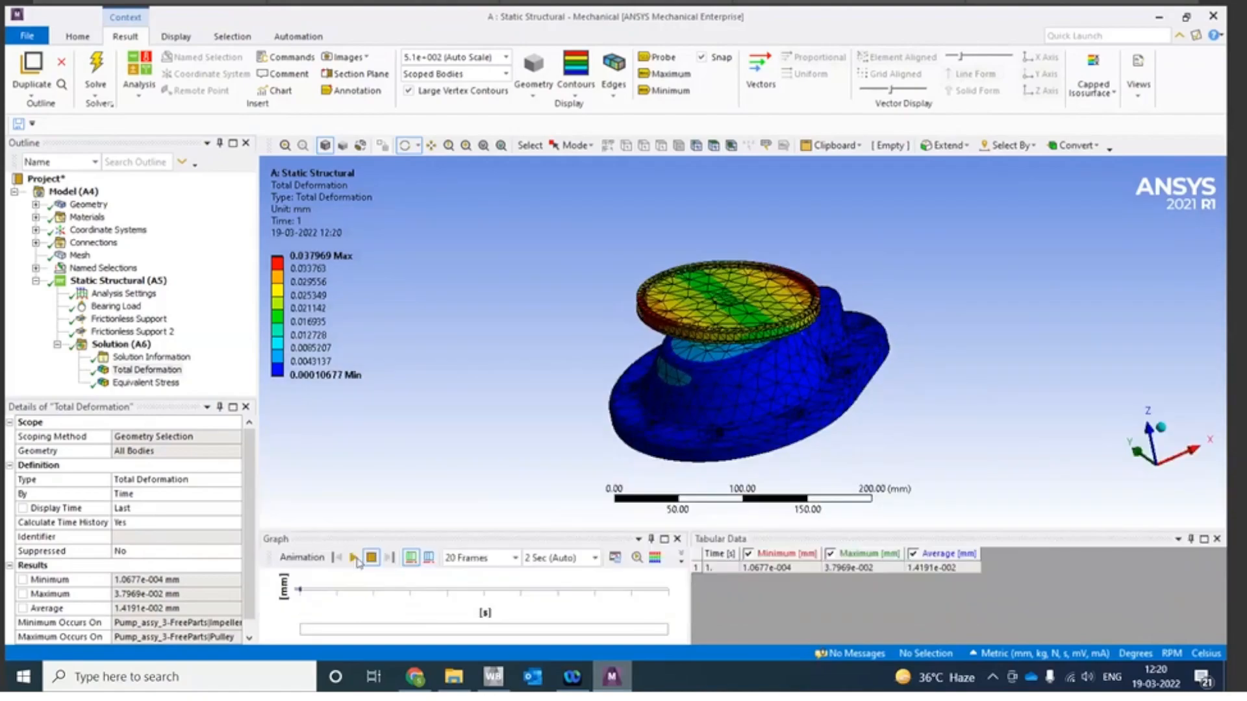
pyautogui.click(353, 557)
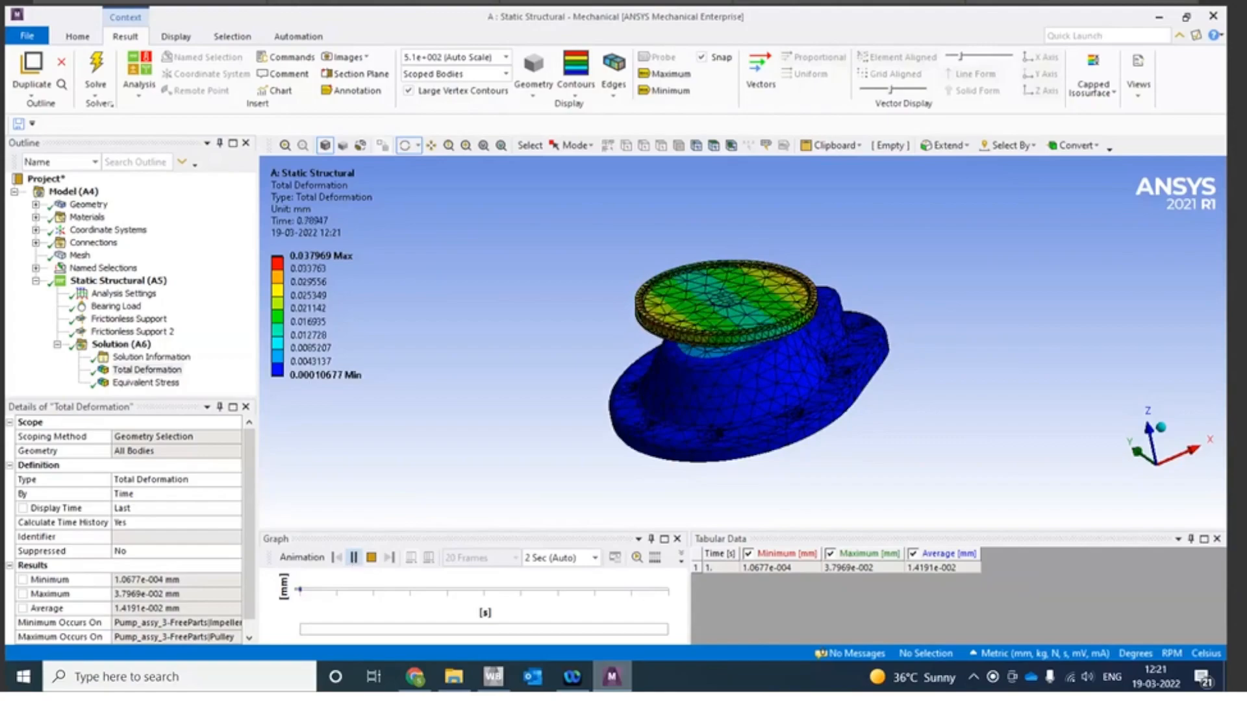
# Step: Display and animate the Equivalent Stress result of the whole assembly, and compare it with the Total Deformation result
pyautogui.click(159, 384)
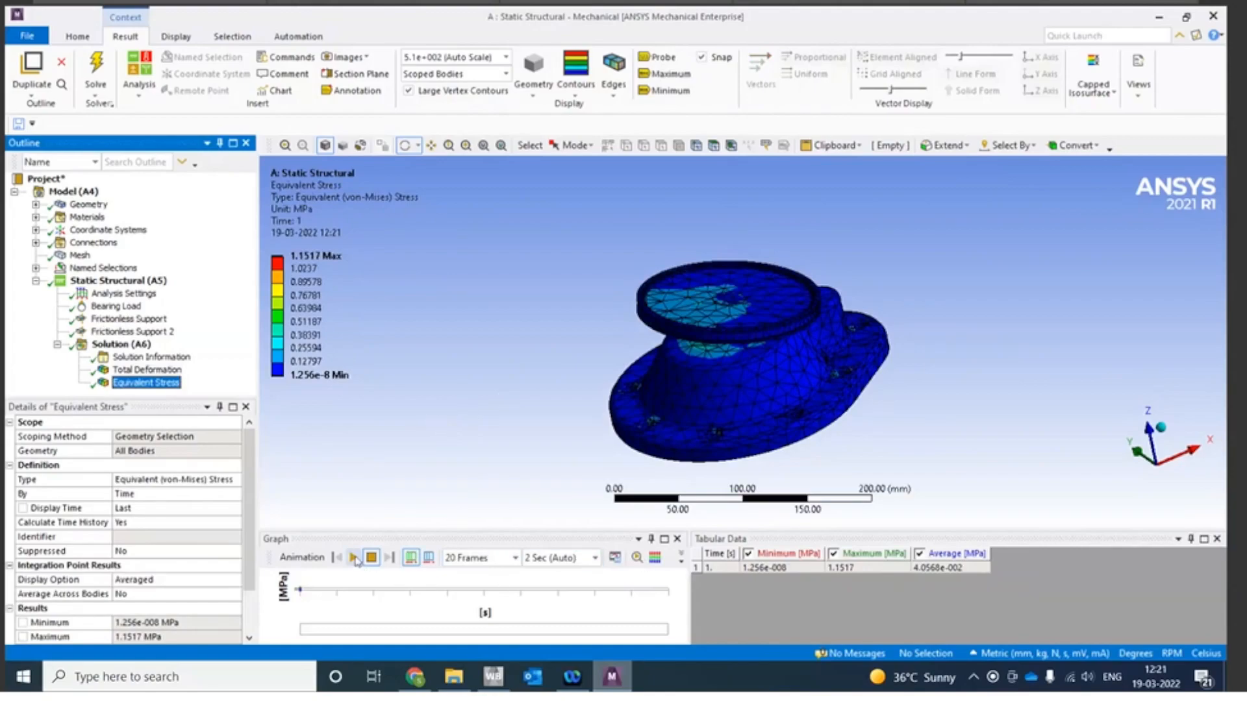
pyautogui.click(353, 557)
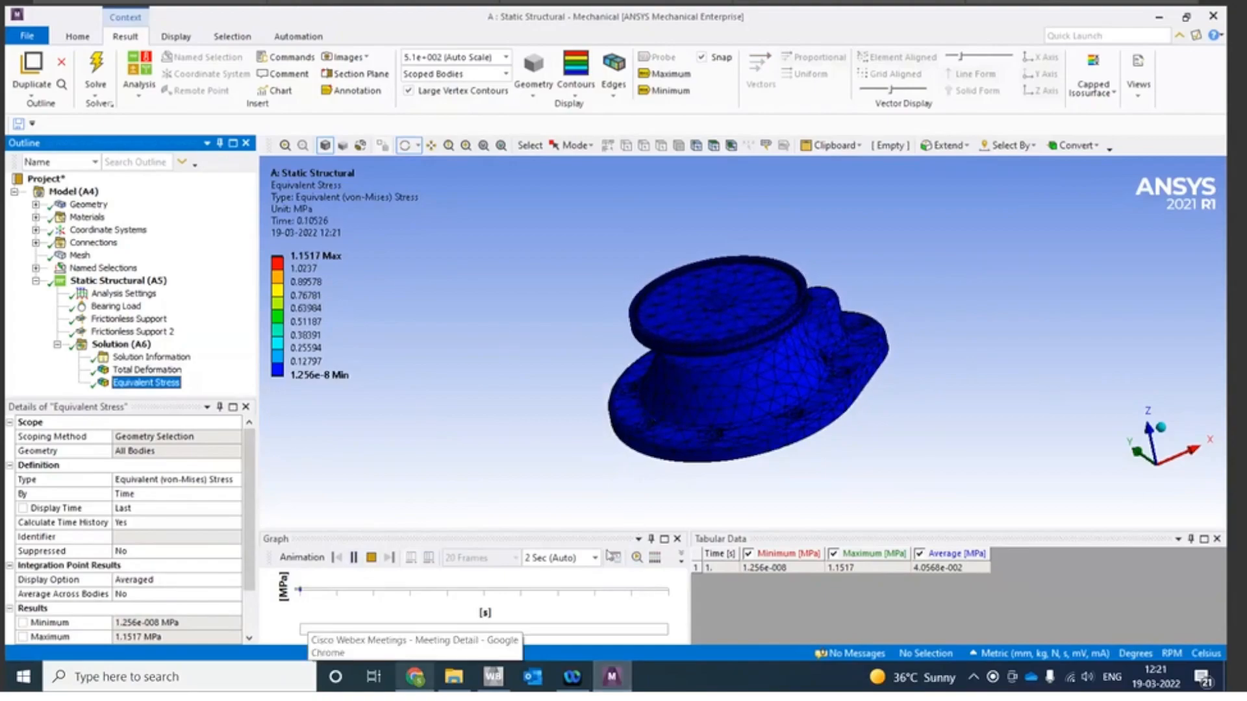
pyautogui.click(148, 369)
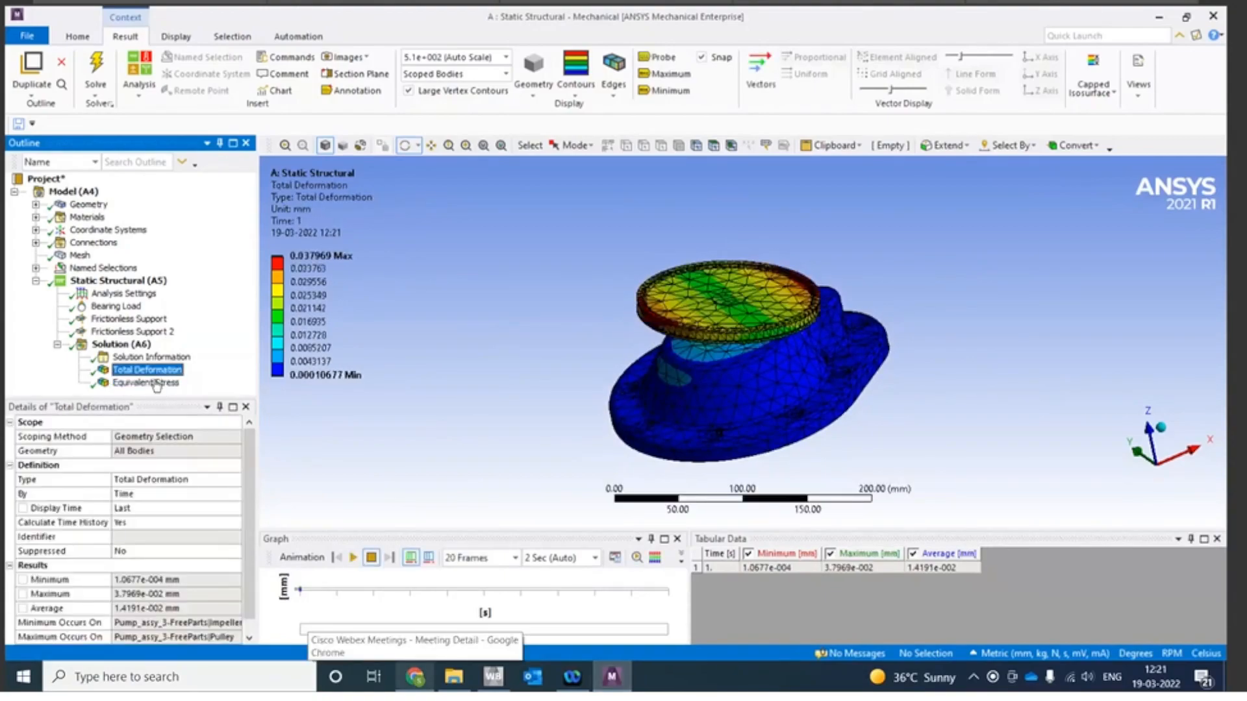
pyautogui.click(149, 383)
# Step: Insert a second Total Deformation result under the solution, scoped to the impeller body only
pyautogui.click(122, 345)
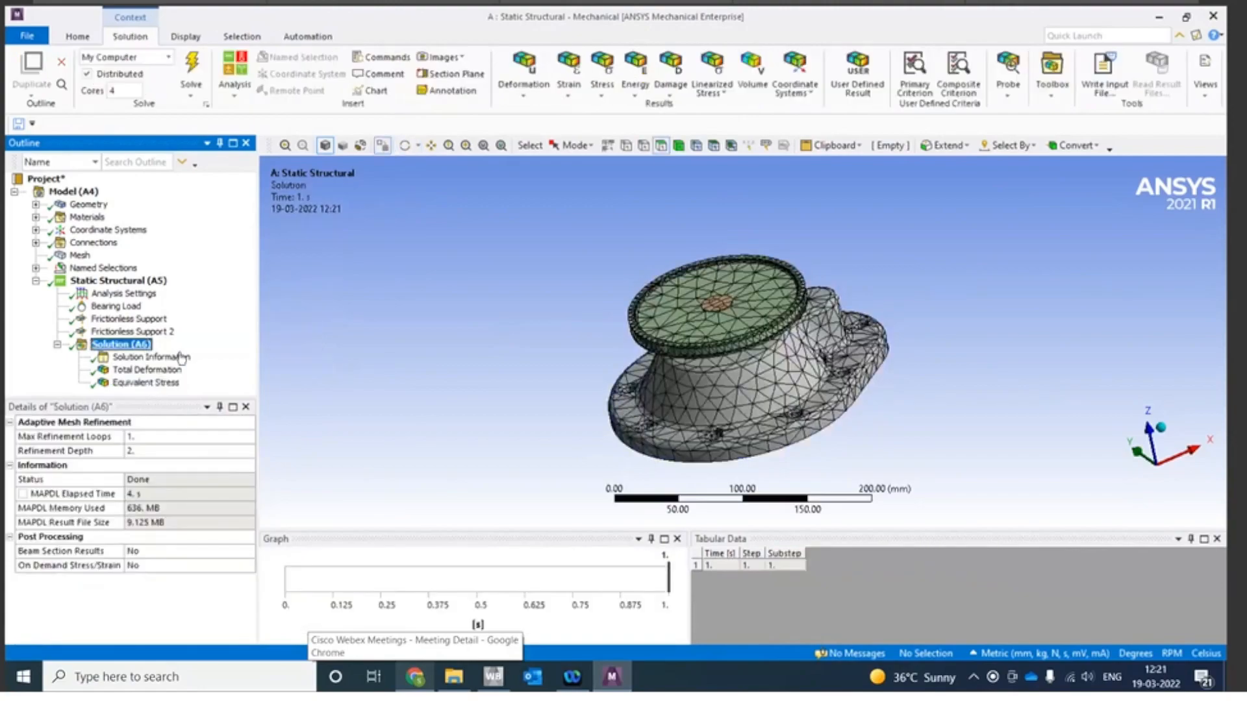
pyautogui.moveTo(830, 471); pyautogui.dragTo(789, 356, button='middle')
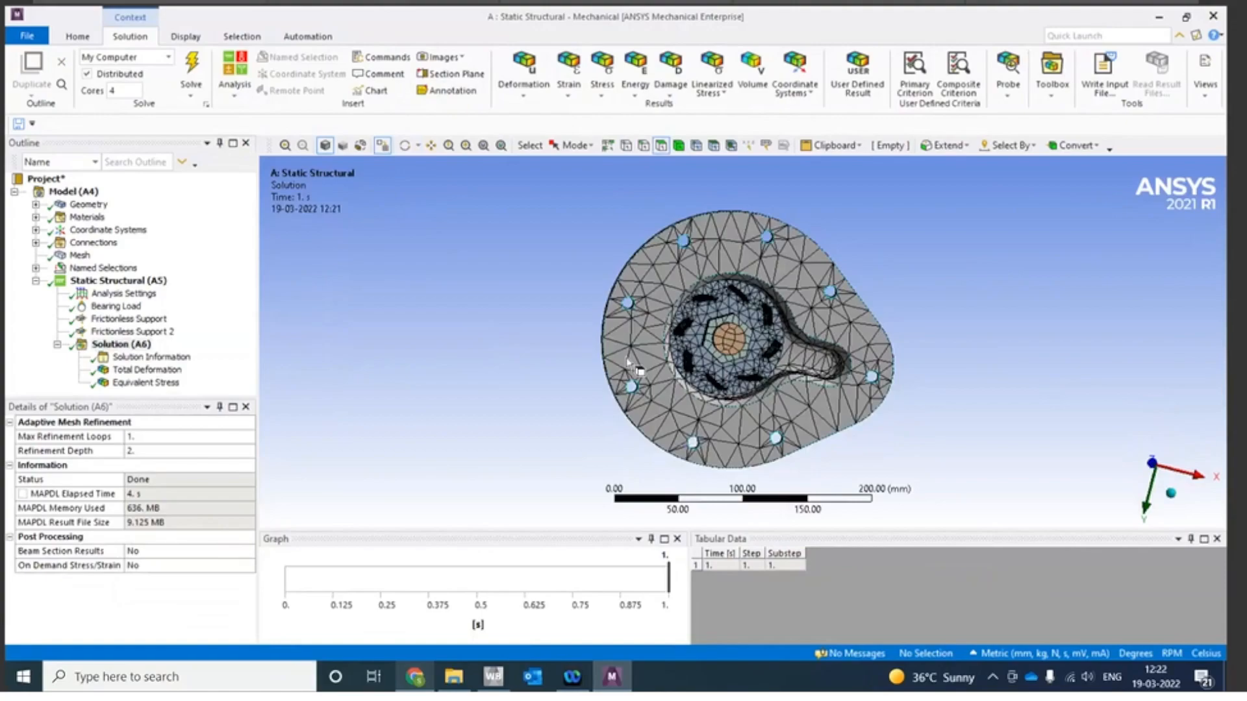
pyautogui.click(679, 146)
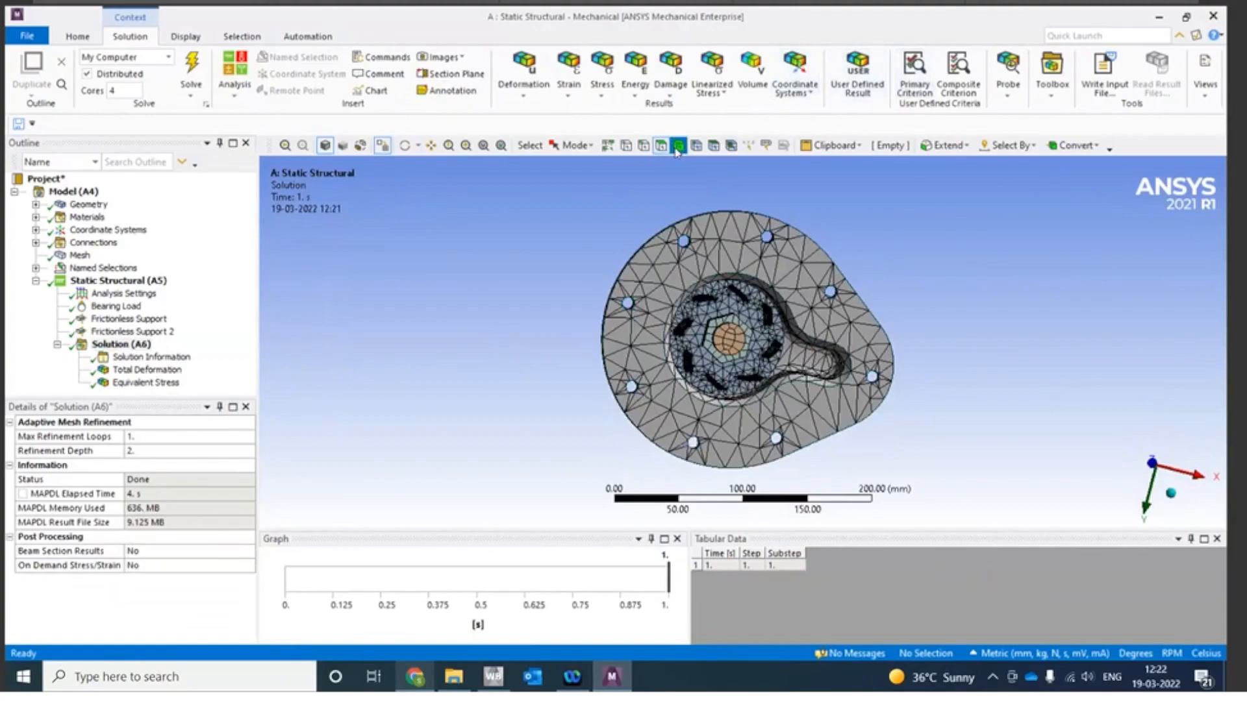
pyautogui.click(701, 351)
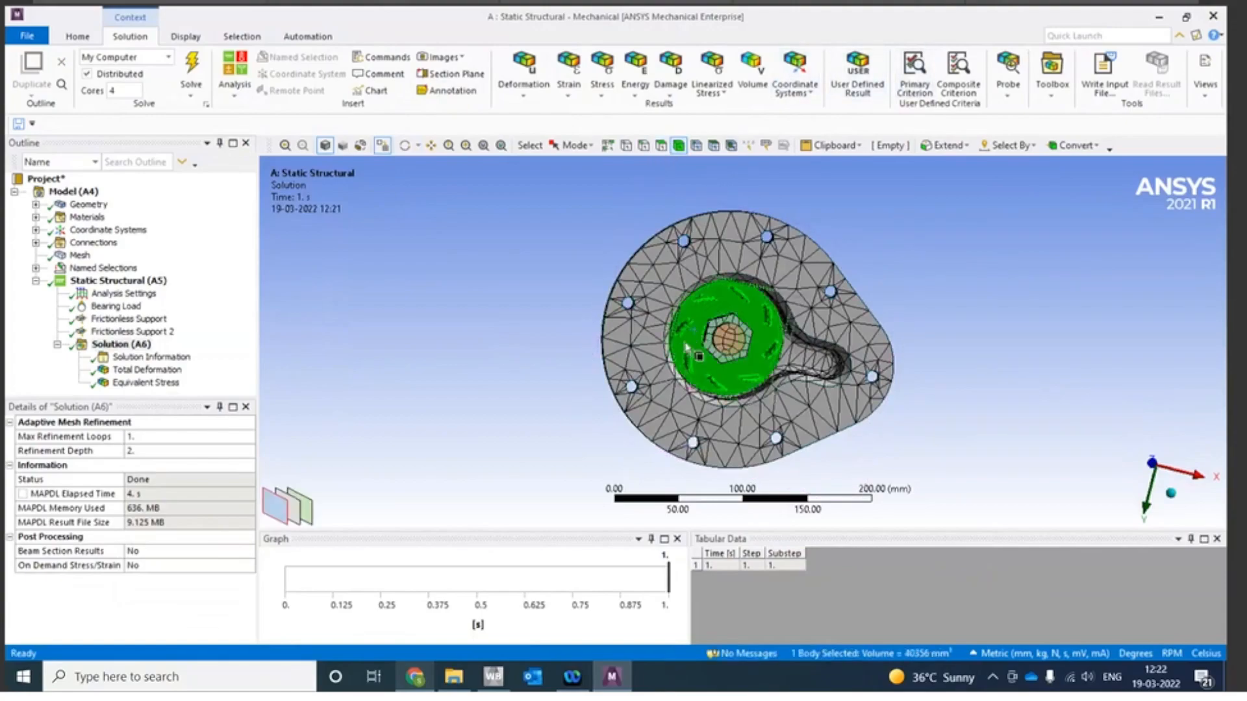
pyautogui.rightClick(697, 367)
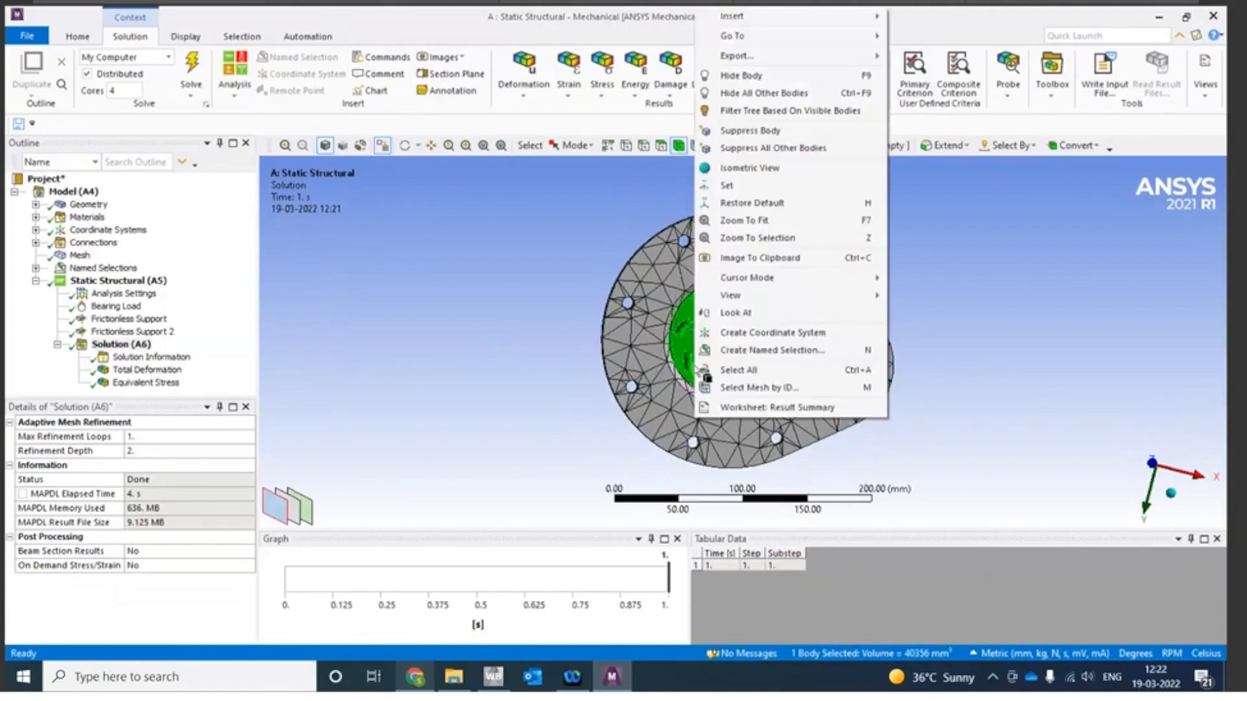
pyautogui.moveTo(869, 14)
pyautogui.moveTo(949, 18)
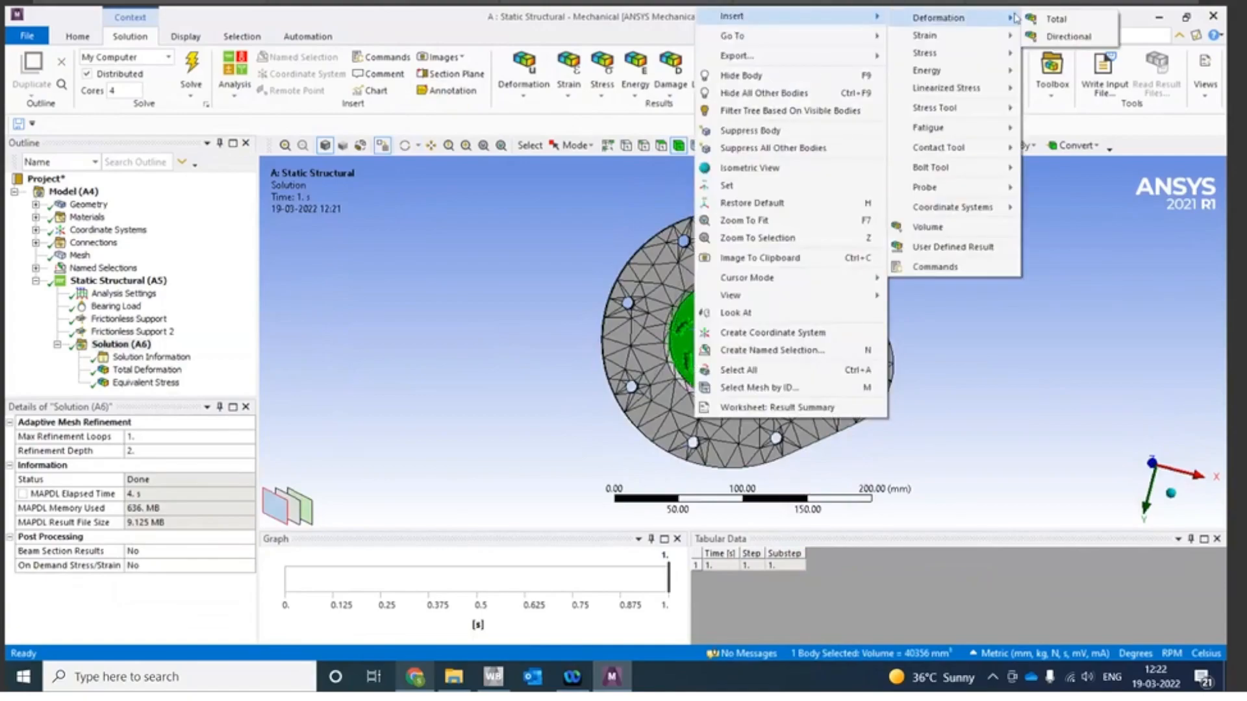
pyautogui.click(1054, 20)
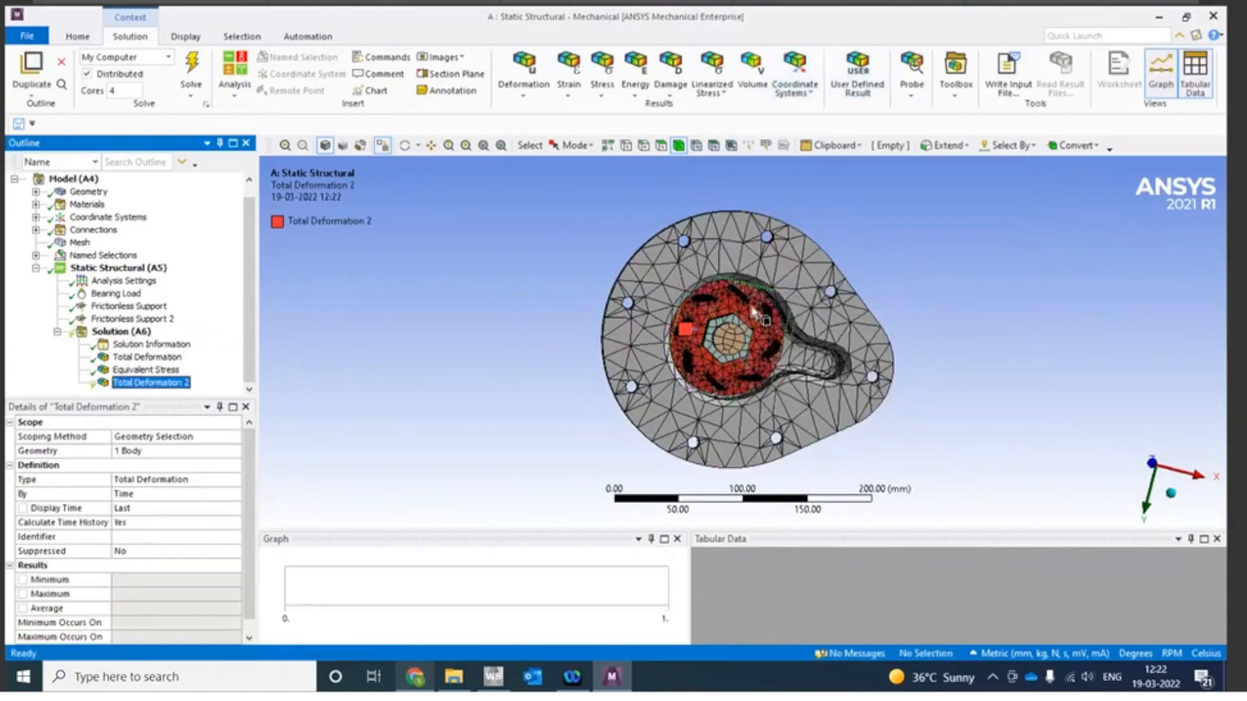
# Step: Insert a second Equivalent (von-Mises) Stress result and evaluate the new results
pyautogui.rightClick(755, 313)
pyautogui.moveTo(805, 320)
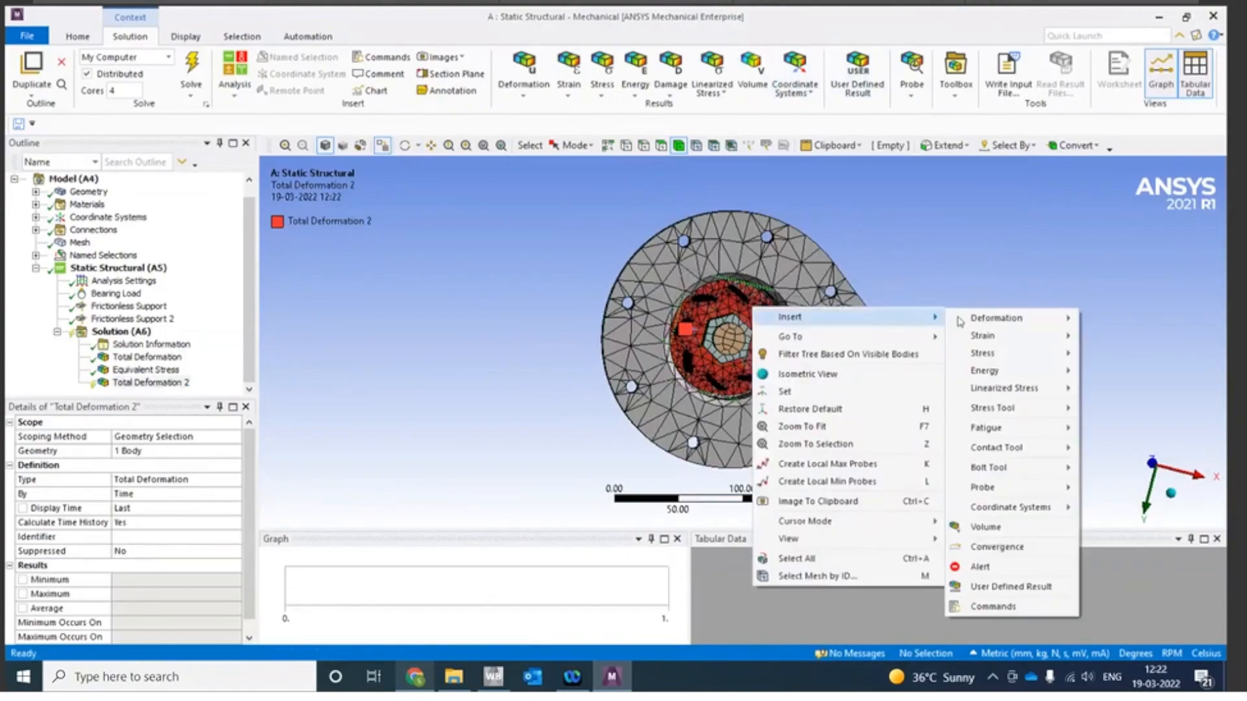
pyautogui.moveTo(1013, 354)
pyautogui.click(1122, 356)
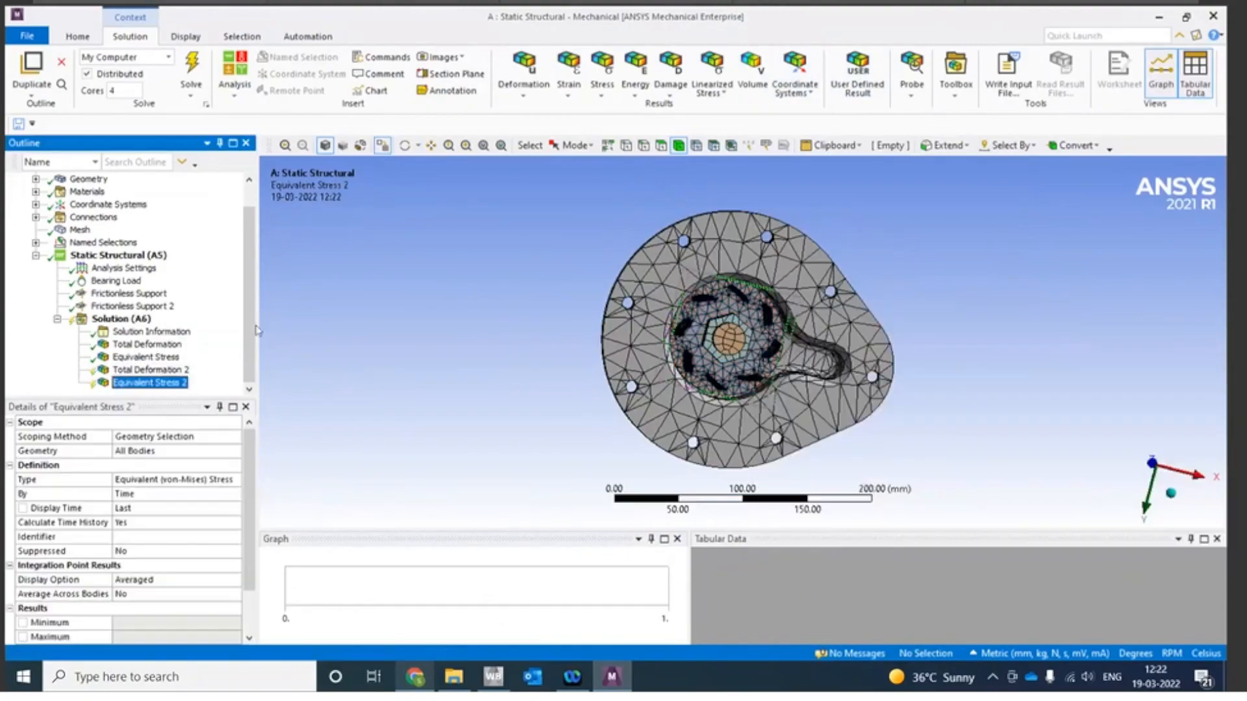
pyautogui.click(202, 71)
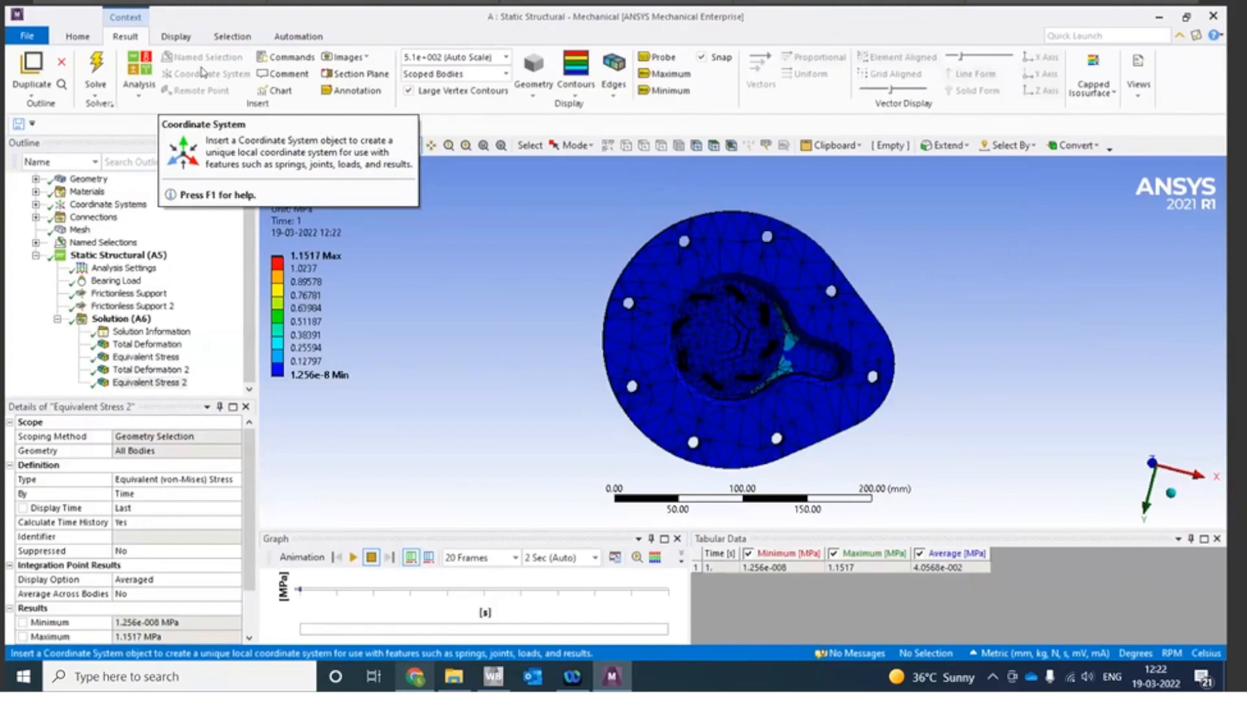
# Step: Display the impeller's total deformation, play its animation and examine the blades from the side
pyautogui.click(149, 369)
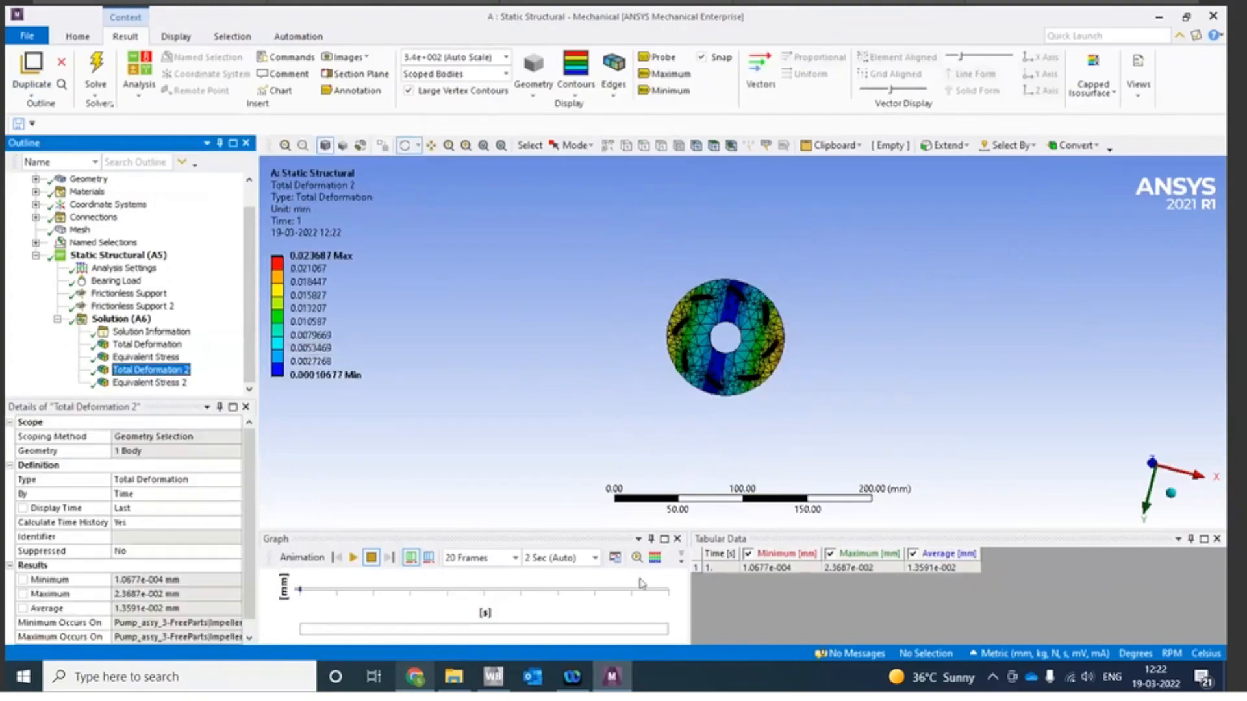
pyautogui.click(353, 558)
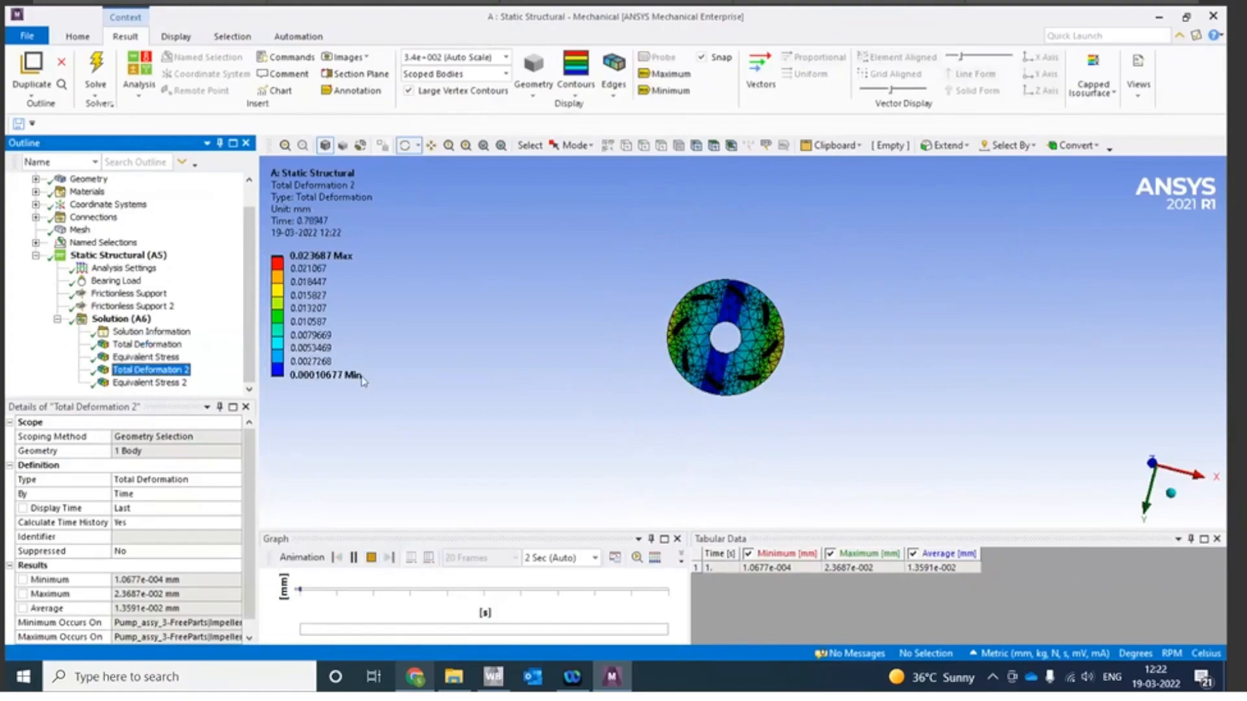
pyautogui.moveTo(640, 331); pyautogui.dragTo(623, 450, button='middle')
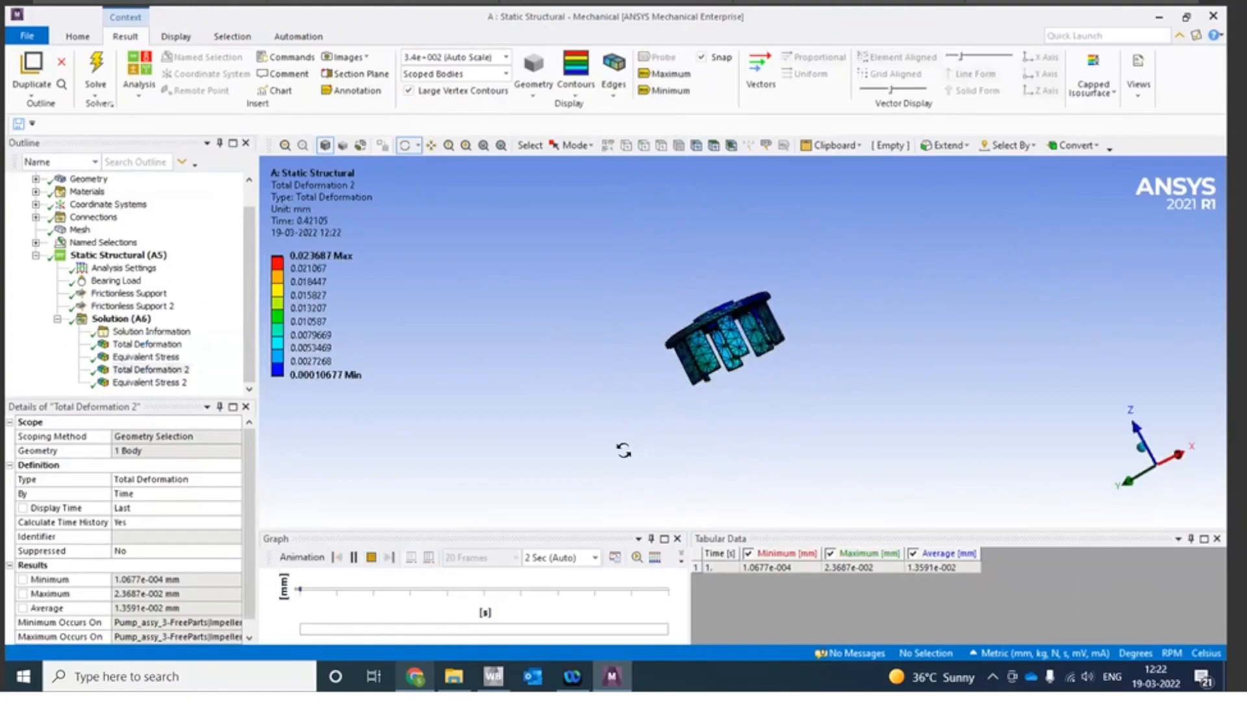
# Step: Display and animate the second Equivalent Stress result, and return to the impeller's Total Deformation 2 result
pyautogui.click(149, 383)
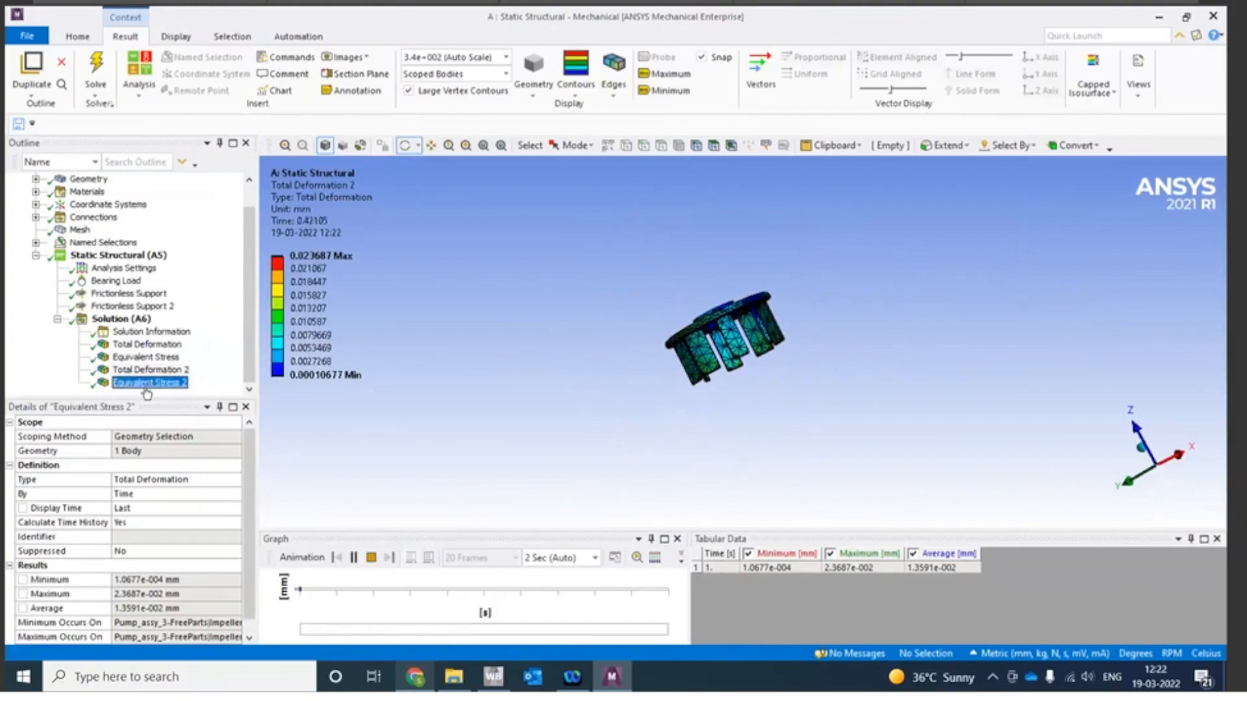
pyautogui.click(357, 558)
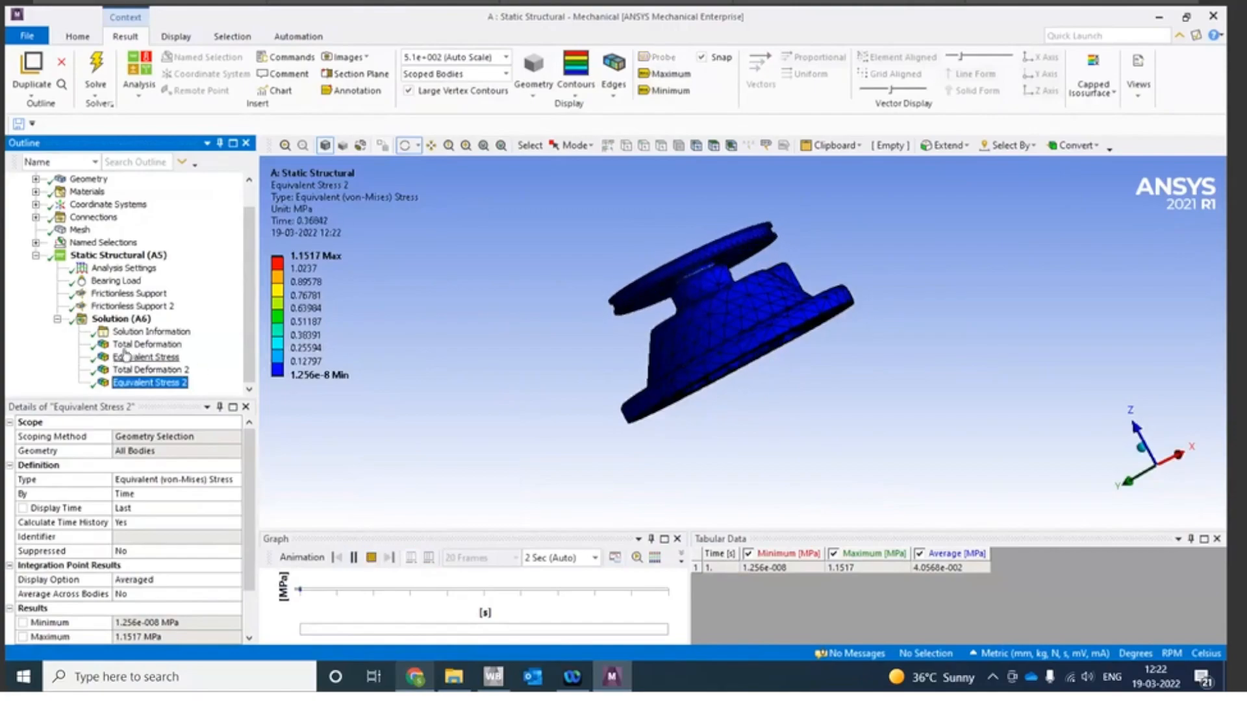
pyautogui.click(151, 370)
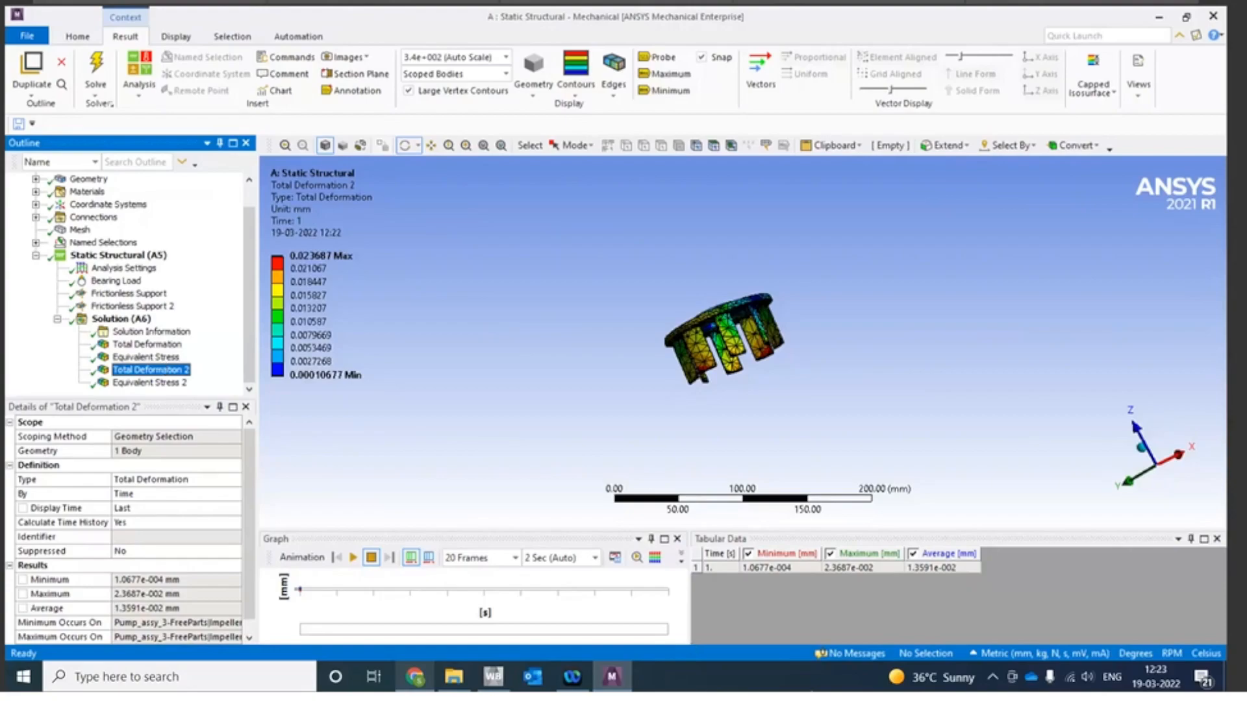
pyautogui.click(878, 20)
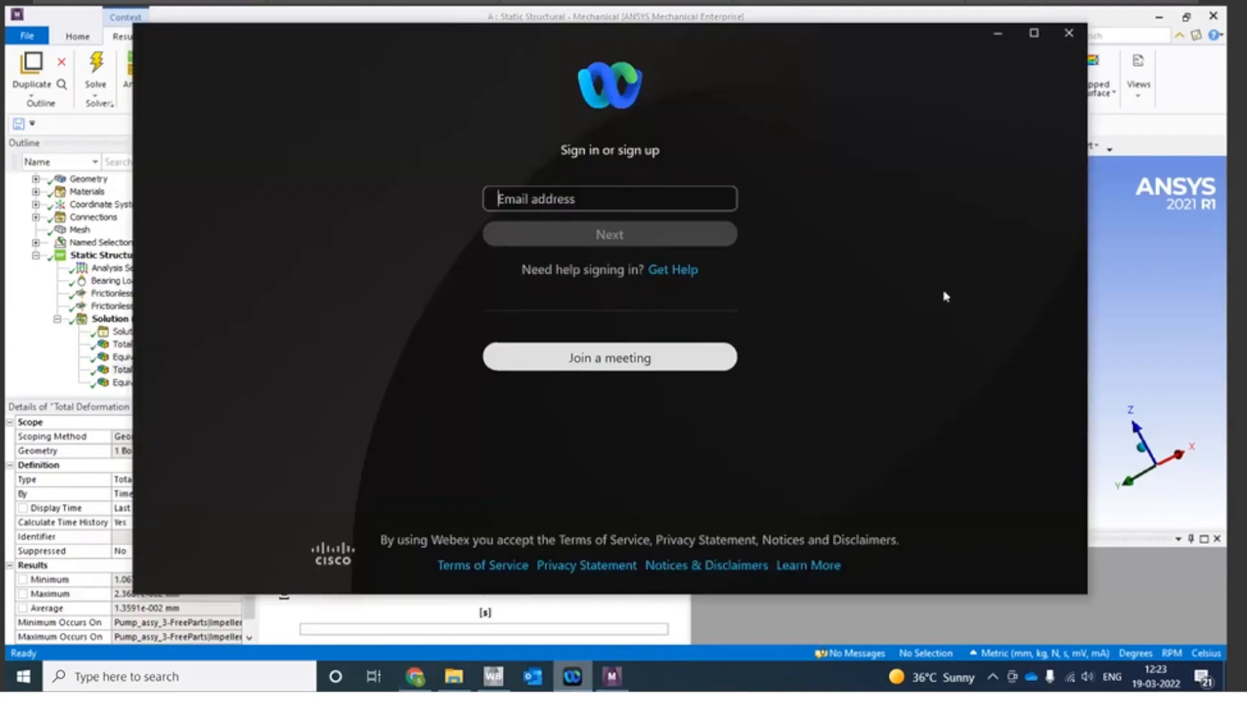
pyautogui.click(998, 35)
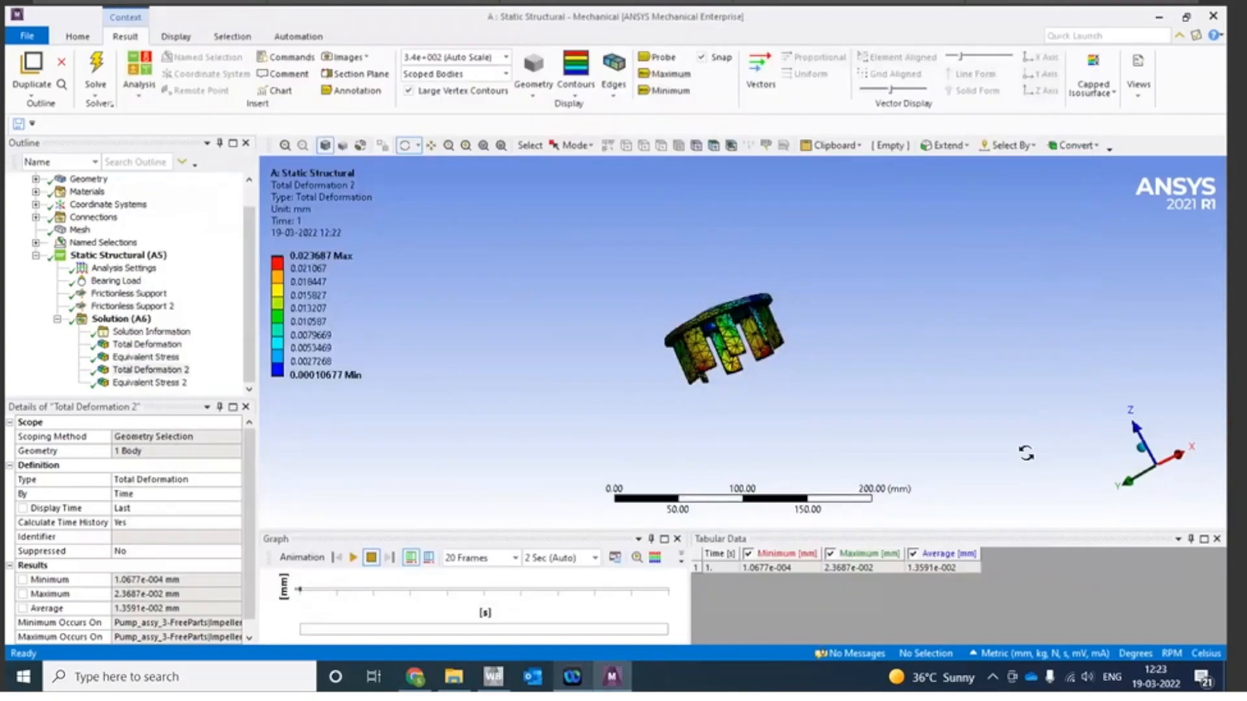